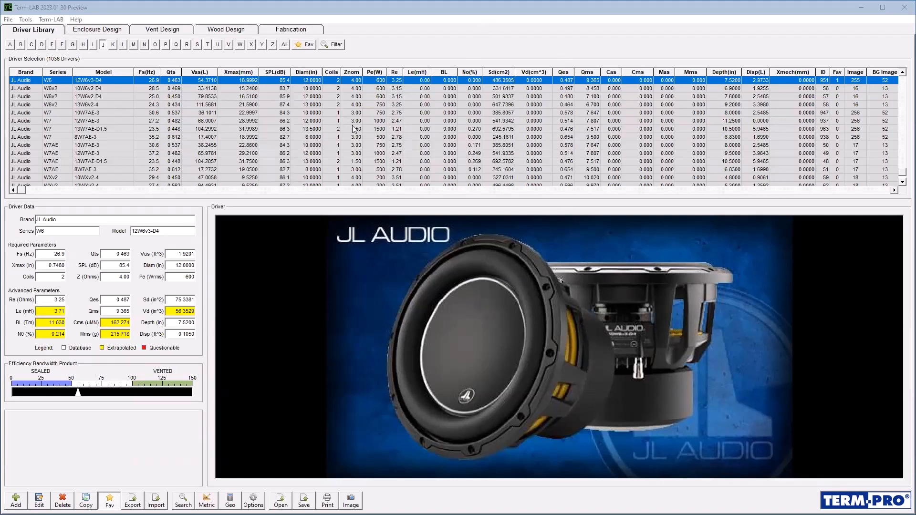
- Choose the single-driver Vented enclosure type for the JL Audio 12W6v3-D4 enclosure design
{"action": "left_click", "coordinate": [104, 32]}
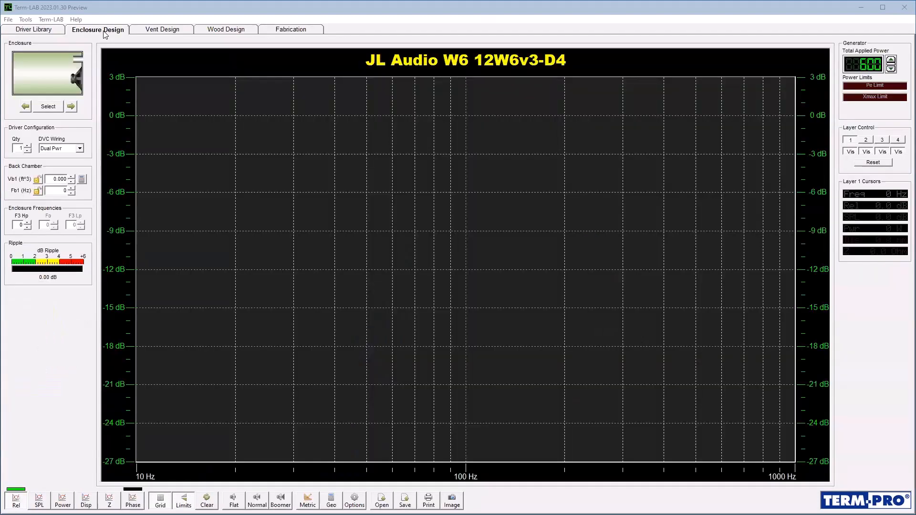
{"action": "left_click", "coordinate": [48, 106]}
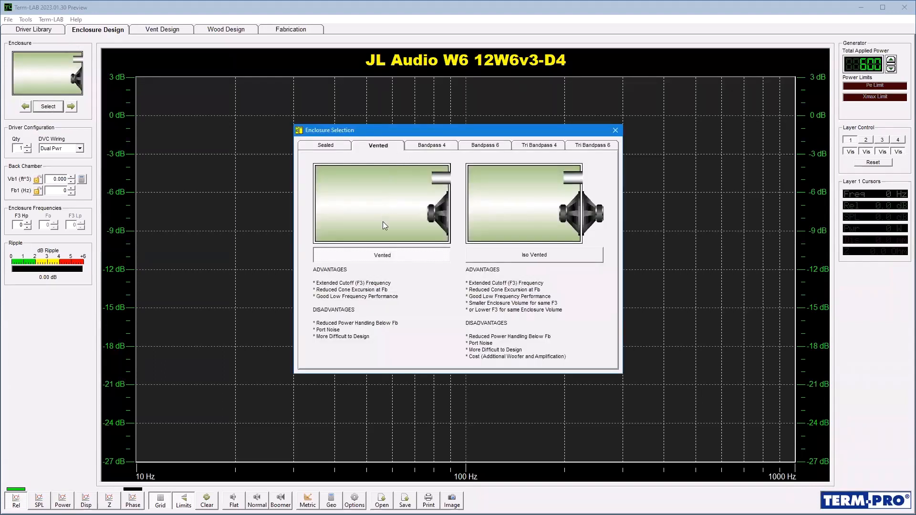
{"action": "left_click", "coordinate": [382, 255]}
{"action": "left_click", "coordinate": [615, 130]}
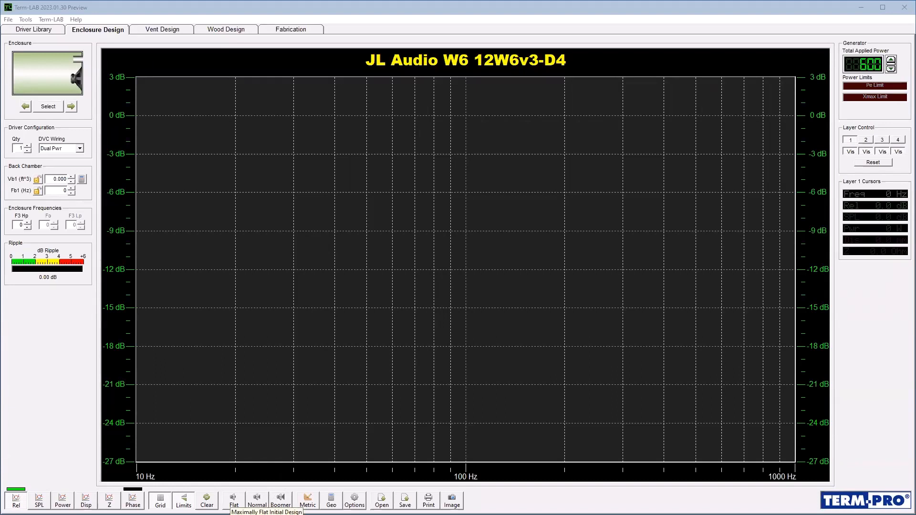
- Generate the Flat and then the Normal initial design, and set the back chamber volume Vb1 to 2 ft³
{"action": "left_click", "coordinate": [234, 499]}
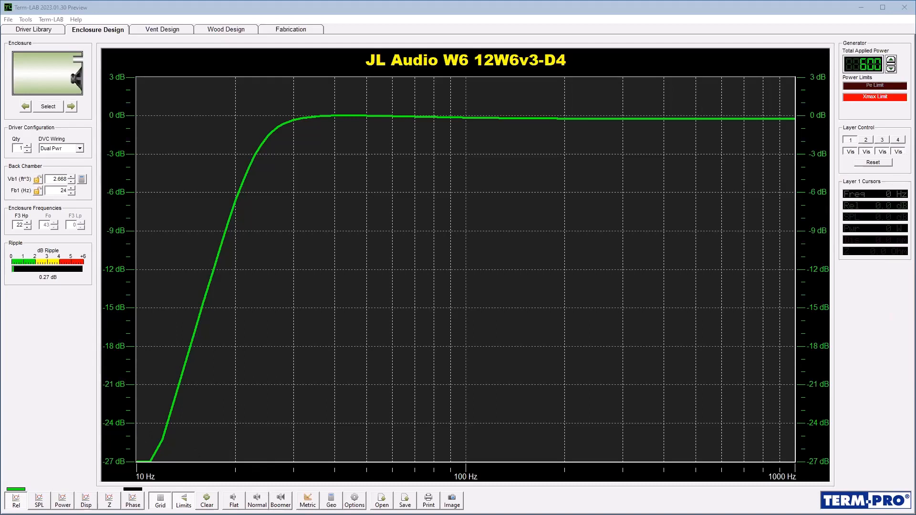
{"action": "left_click", "coordinate": [256, 500]}
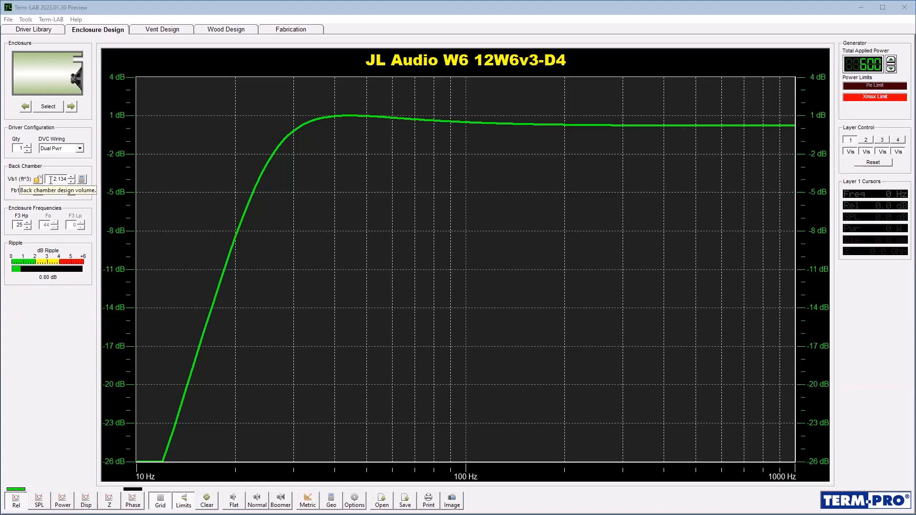
{"action": "left_click_drag", "start_coordinate": [50, 180], "coordinate": [80, 179]}
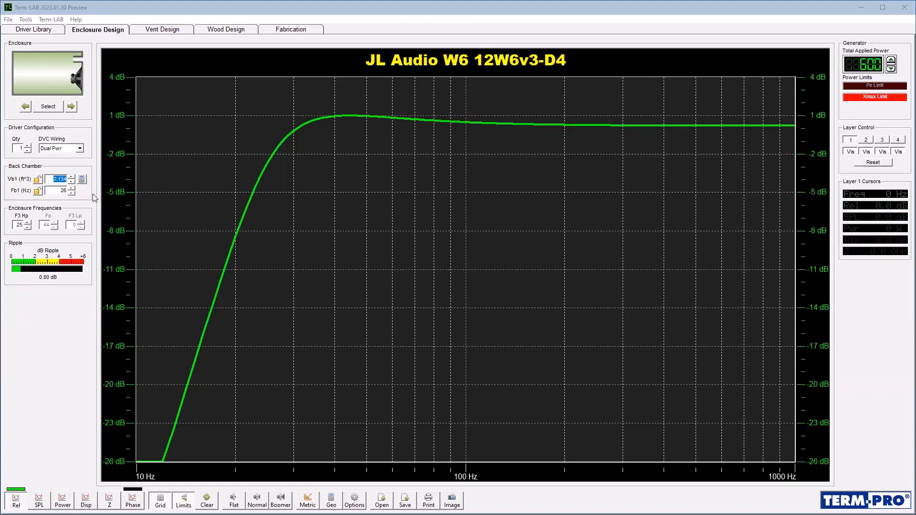
{"action": "type", "text": "2"}
{"action": "key", "text": "Return"}
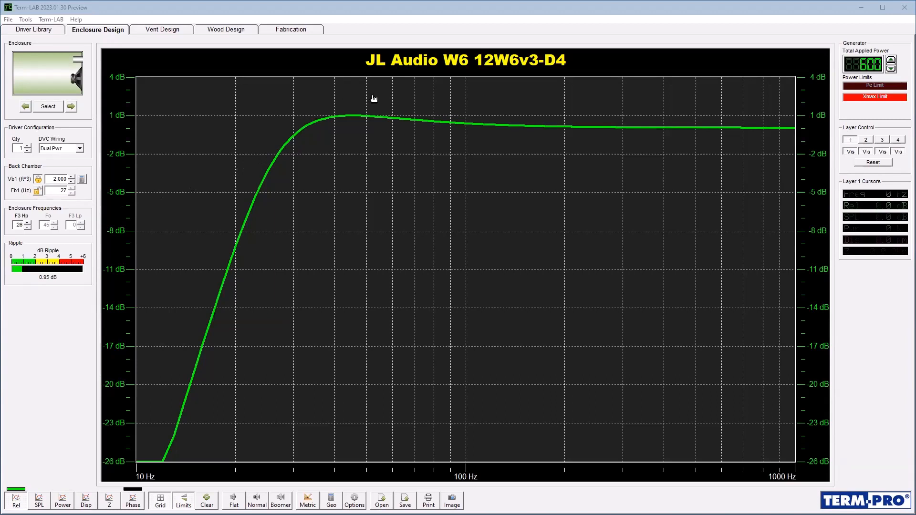
- Raise the back chamber tuning frequency Fb1 to 32 Hz and read the response curve at its peak
{"action": "left_click", "coordinate": [71, 189]}
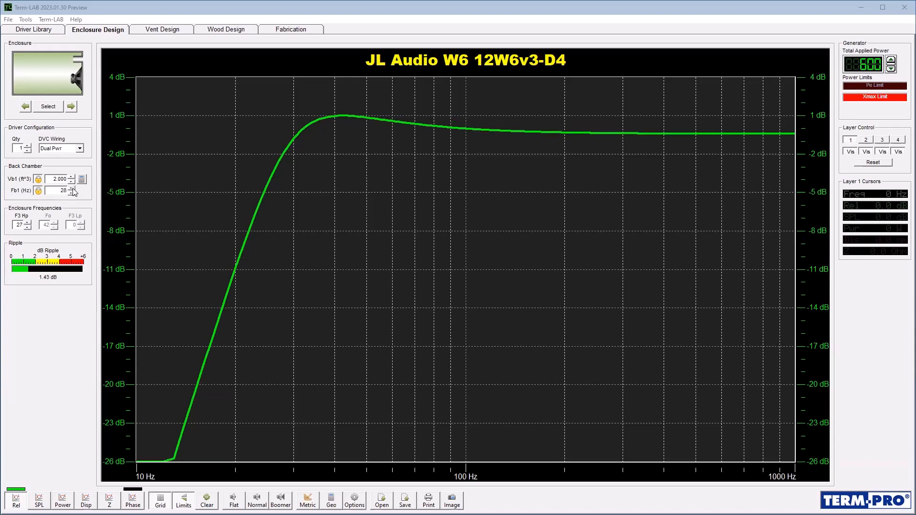
{"action": "left_click", "coordinate": [71, 188]}
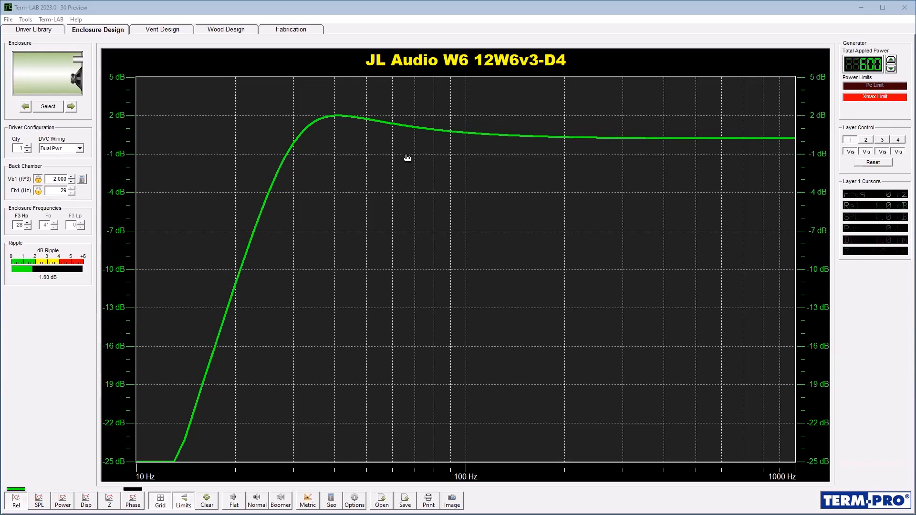
{"action": "left_click", "coordinate": [72, 189]}
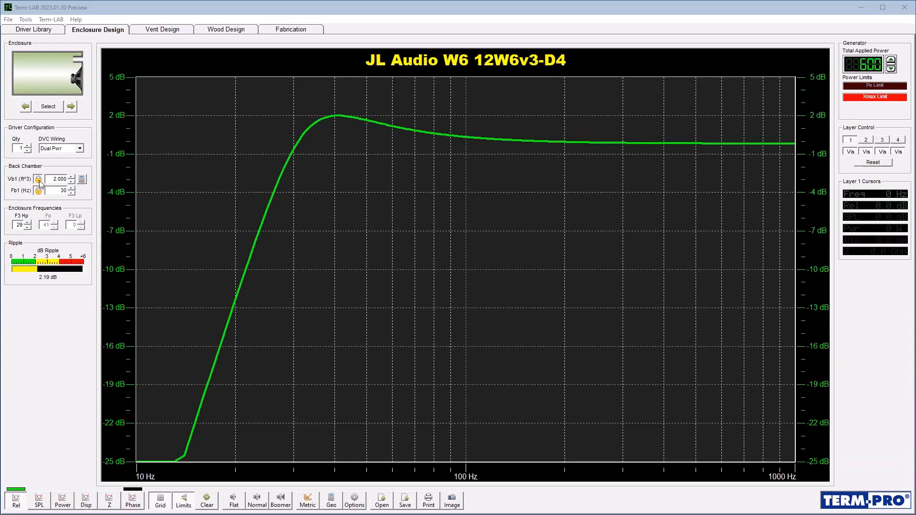
{"action": "left_click", "coordinate": [71, 189]}
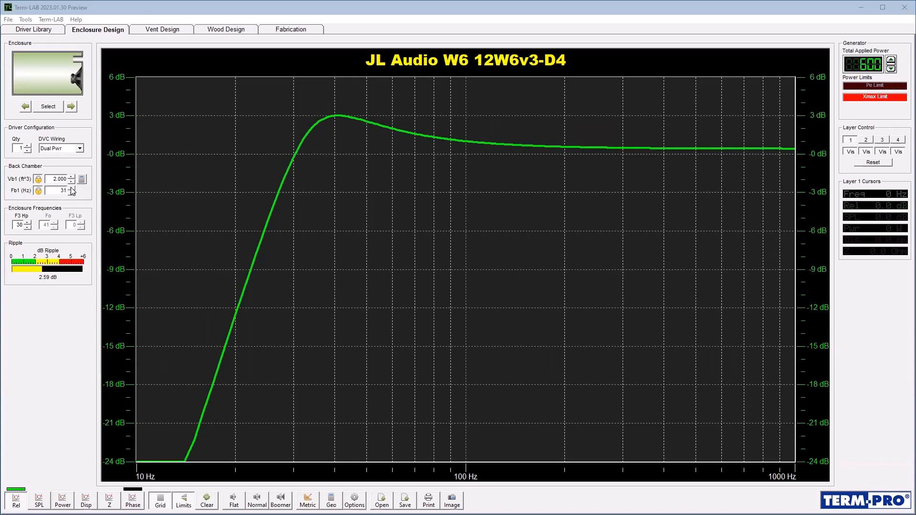
{"action": "left_click", "coordinate": [71, 189]}
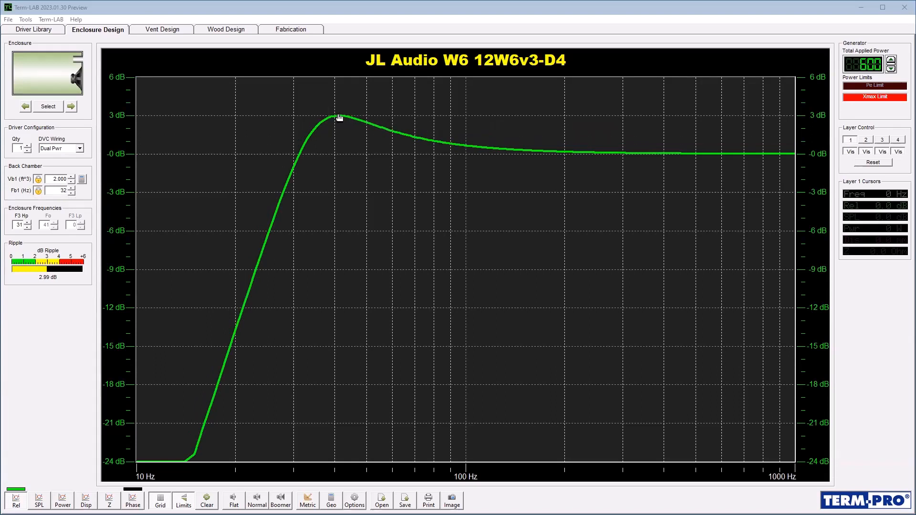
{"action": "left_click", "coordinate": [337, 137]}
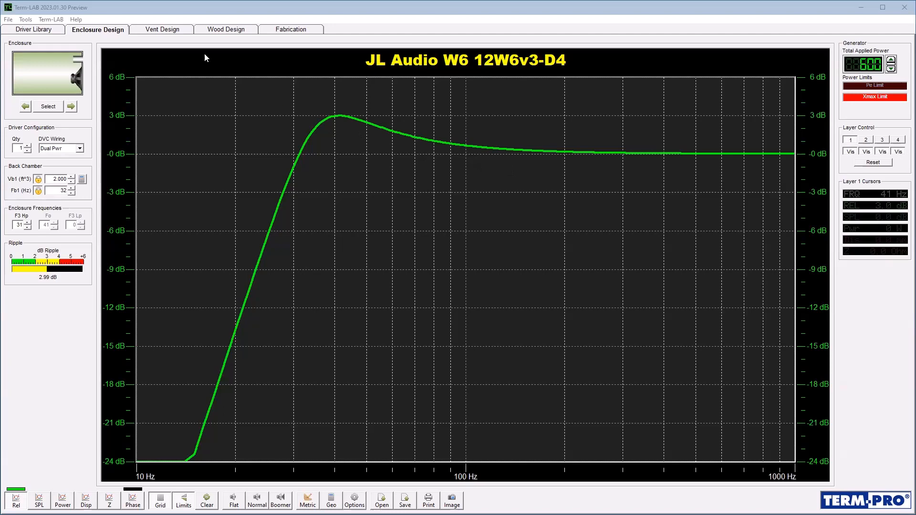
- Set the internal diameter of the single pipe vent to 4 in in the vent design
{"action": "left_click", "coordinate": [170, 29]}
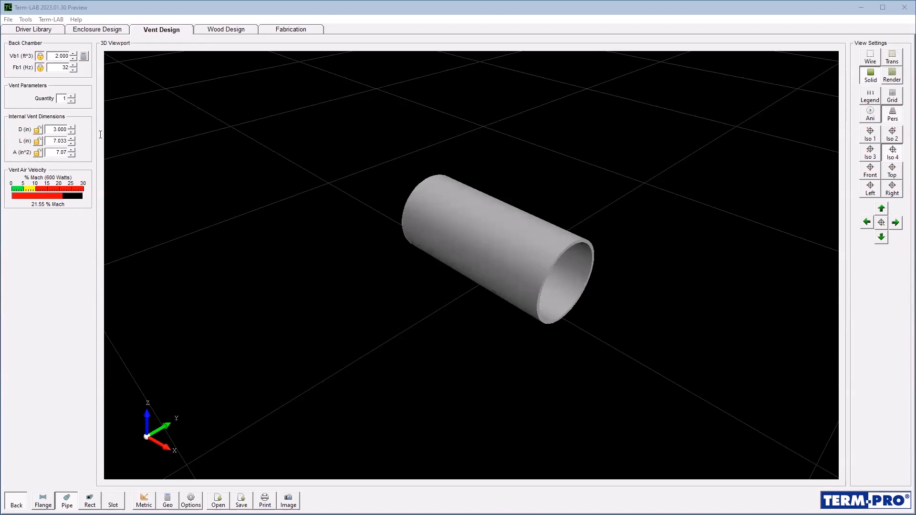
{"action": "left_click_drag", "start_coordinate": [52, 129], "coordinate": [100, 134]}
{"action": "type", "text": "4"}
{"action": "key", "text": "Return"}
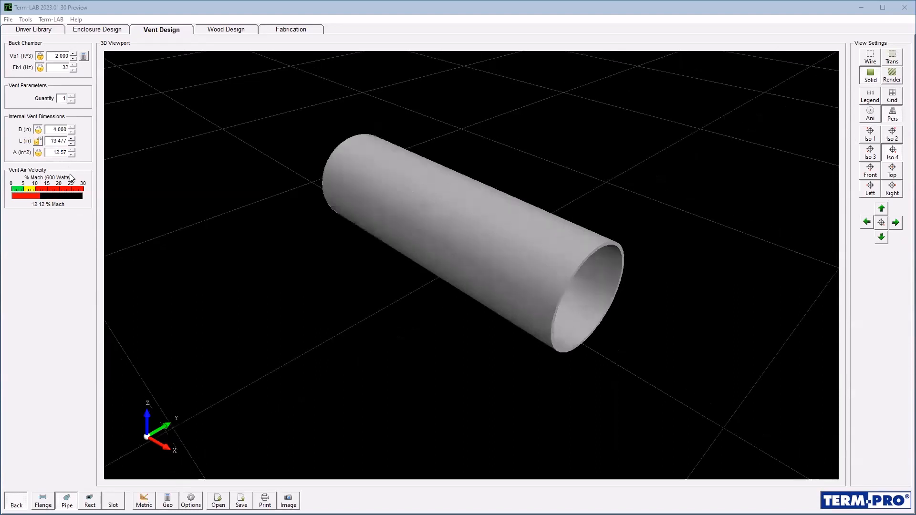
- Set the rectangular wood enclosure's external height to 15 in and width to 24 in, showing the dimension legend only while editing
{"action": "left_click", "coordinate": [213, 33]}
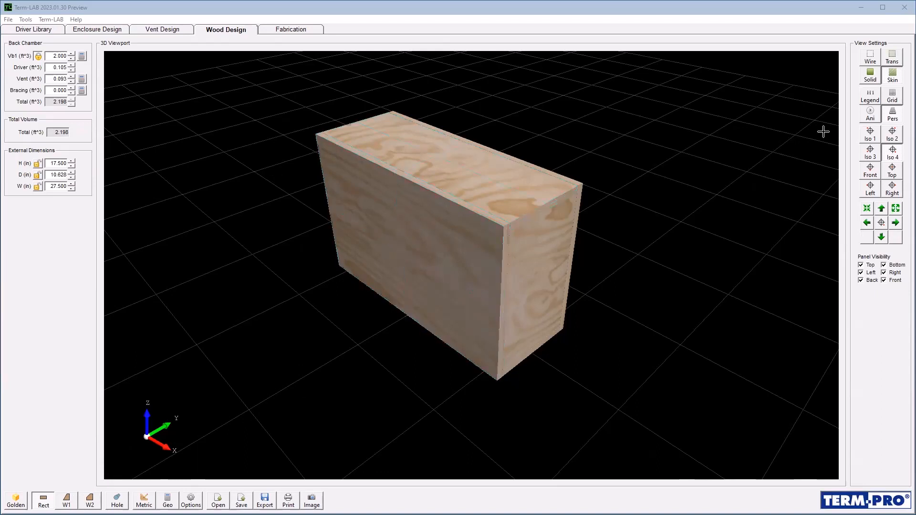
{"action": "left_click", "coordinate": [876, 92]}
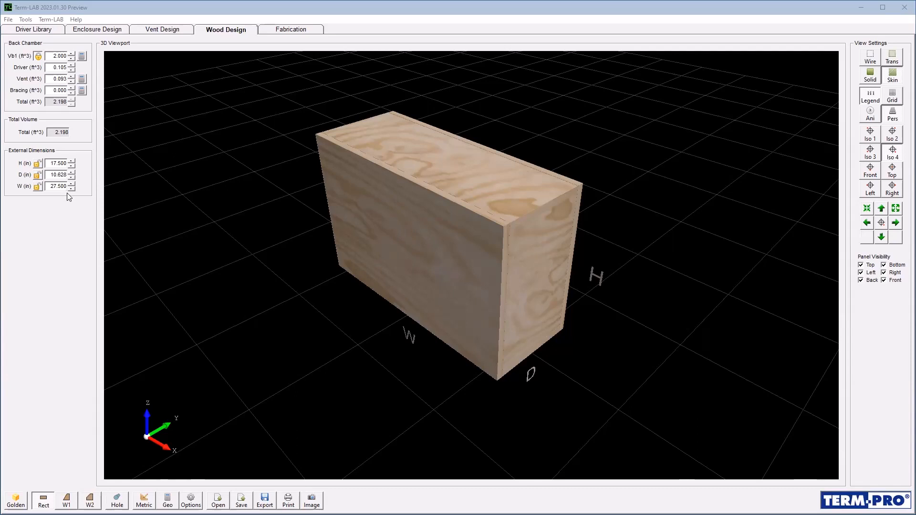
{"action": "double_click", "coordinate": [50, 165]}
{"action": "type", "text": "15"}
{"action": "key", "text": "Return"}
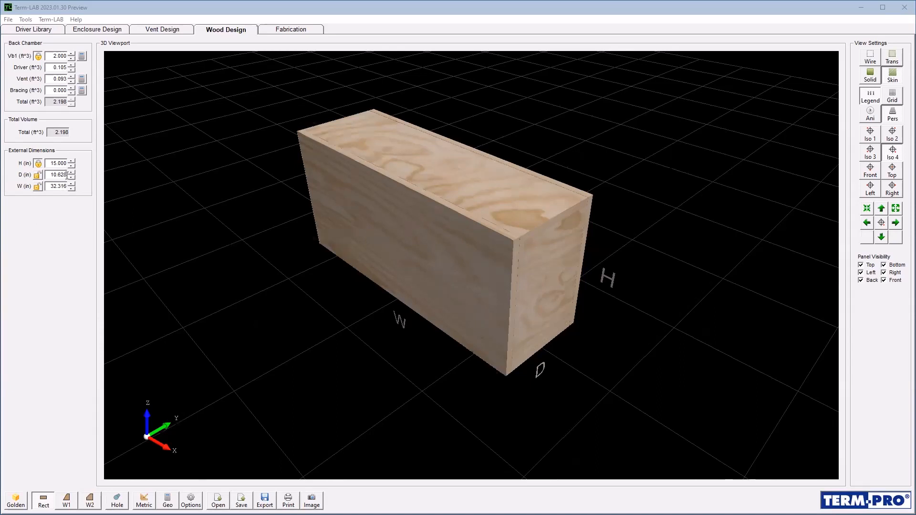
{"action": "left_click", "coordinate": [46, 186]}
{"action": "type", "text": "24"}
{"action": "key", "text": "Return"}
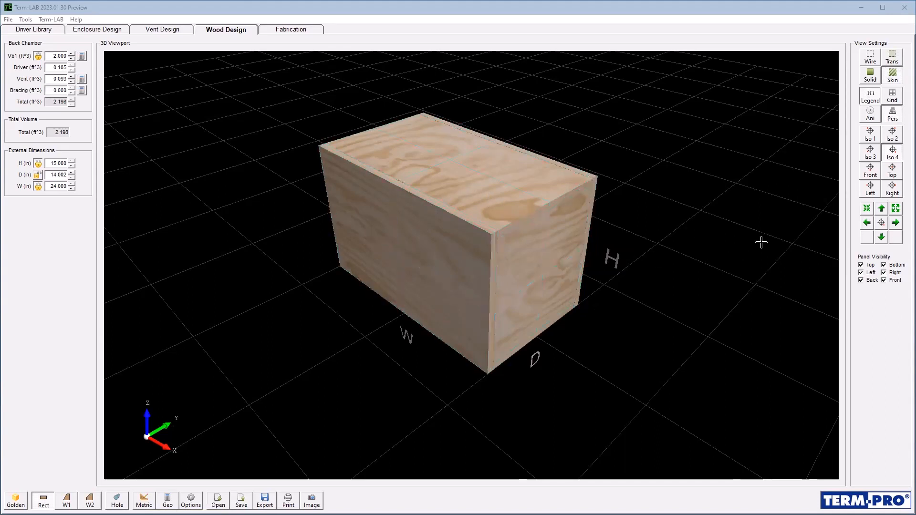
{"action": "left_click", "coordinate": [874, 106]}
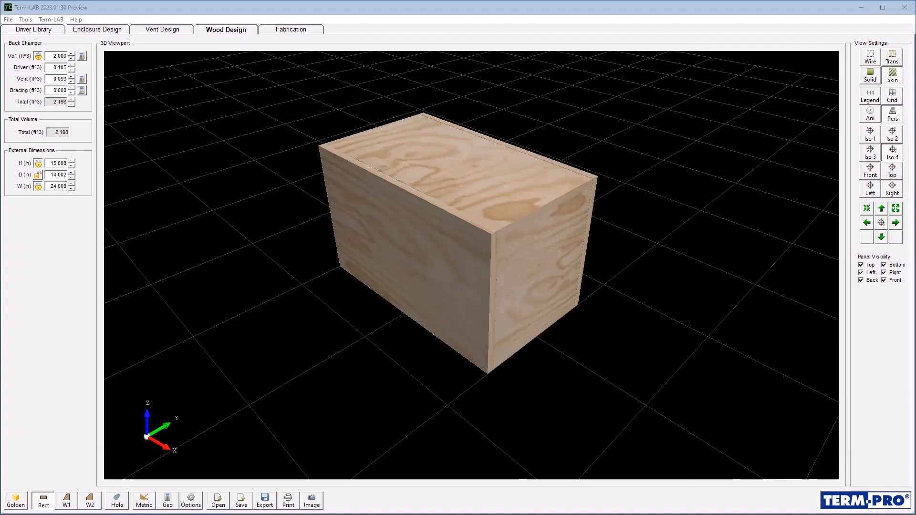
- Place a circular hole with the loaded driver dimensions on the enclosure's front panel and shift its horizontal centre to -2.6 in
{"action": "left_click", "coordinate": [117, 500]}
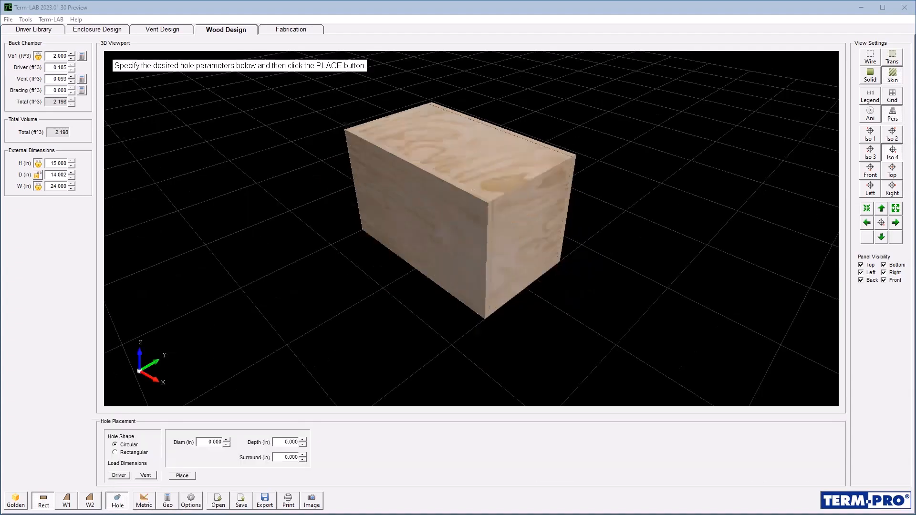
{"action": "left_click", "coordinate": [115, 444]}
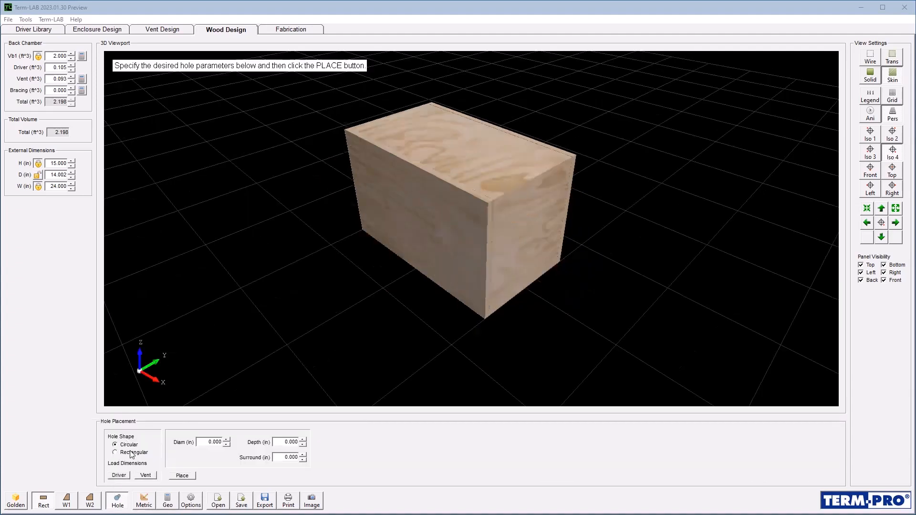
{"action": "left_click", "coordinate": [119, 476]}
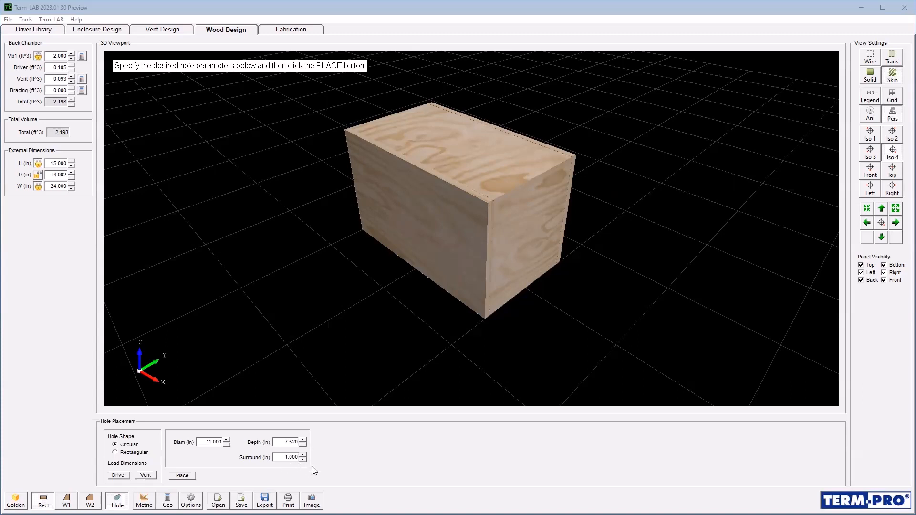
{"action": "left_click", "coordinate": [179, 475]}
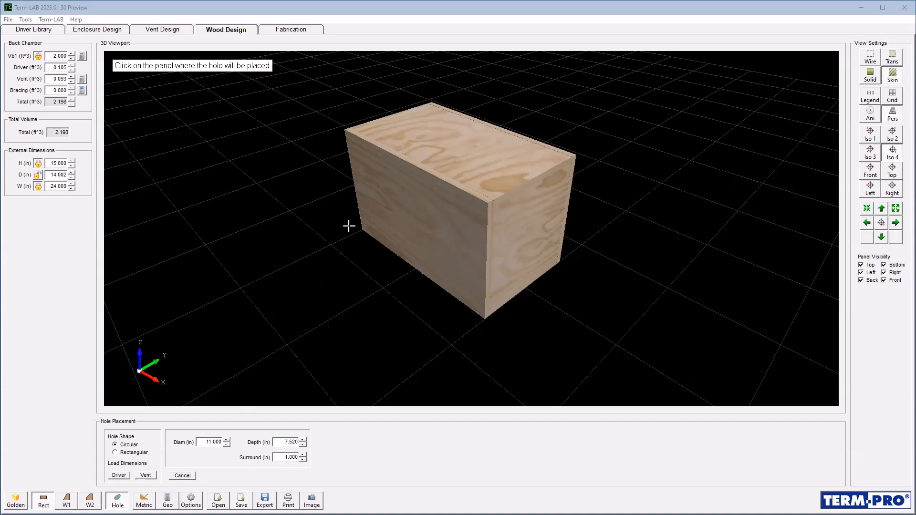
{"action": "left_click", "coordinate": [409, 213]}
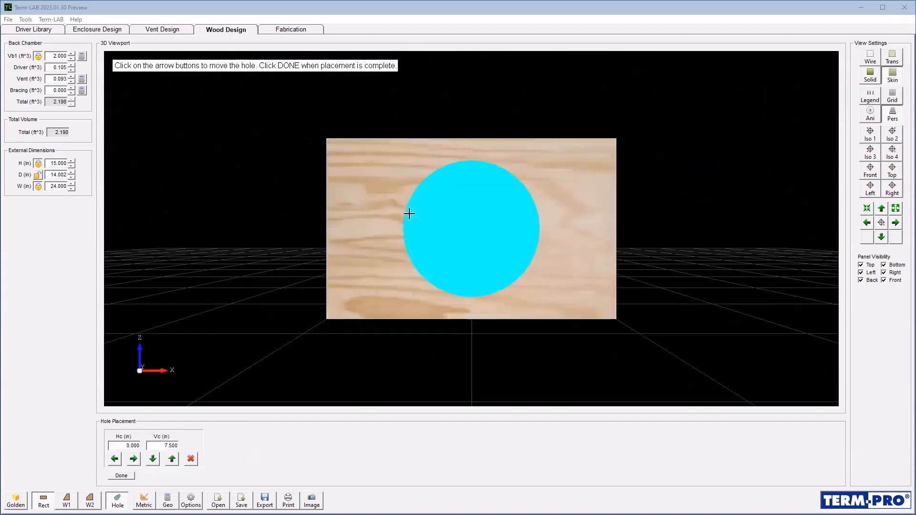
{"action": "left_click", "coordinate": [115, 461]}
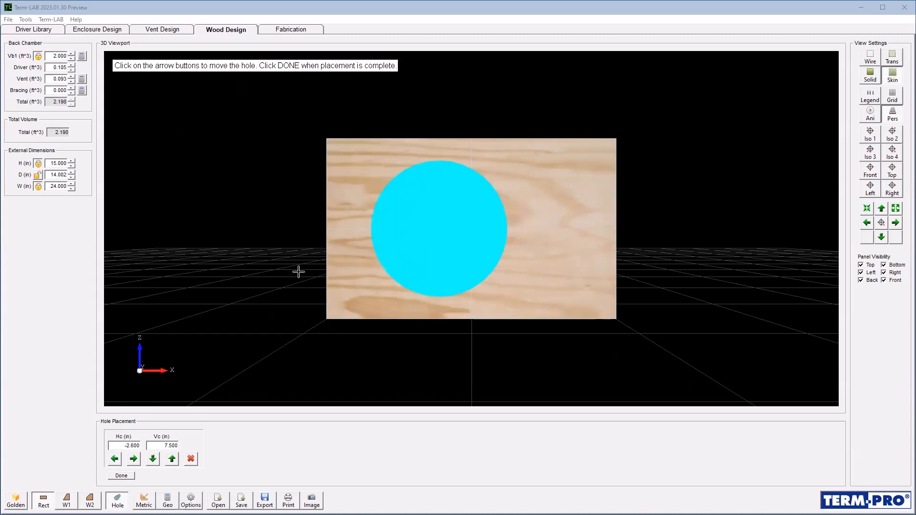
- Examine the driver's depth clearance inside the box with the right panel temporarily hidden, then return to the Iso 4 view
{"action": "left_click", "coordinate": [893, 188]}
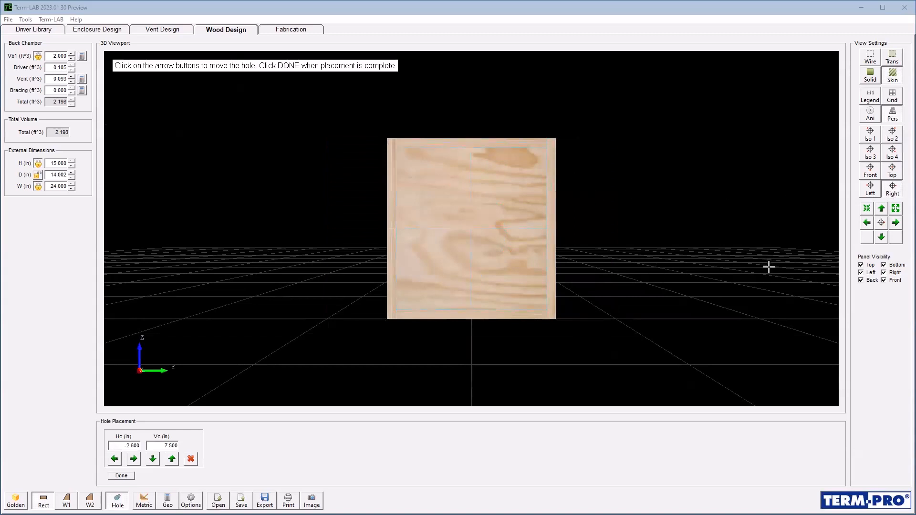
{"action": "left_click", "coordinate": [883, 274]}
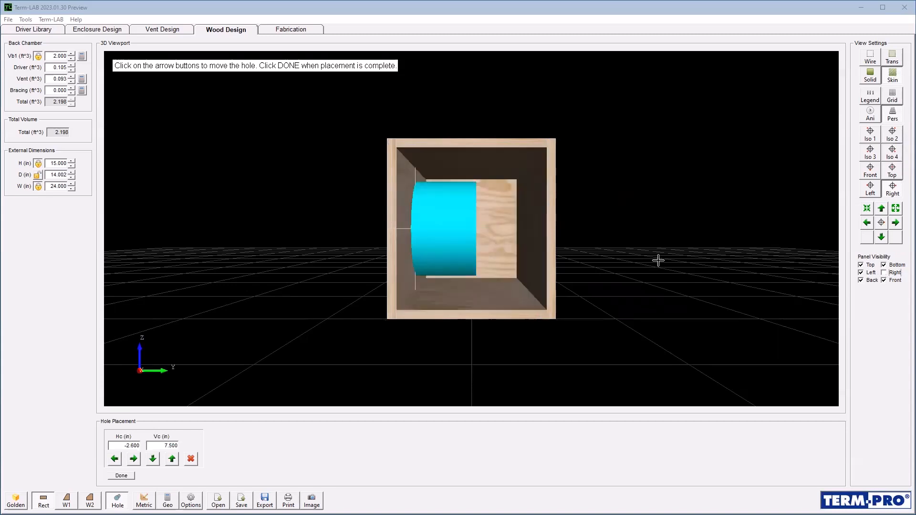
{"action": "scroll", "coordinate": [488, 253], "scroll_direction": "up", "scroll_amount": 3}
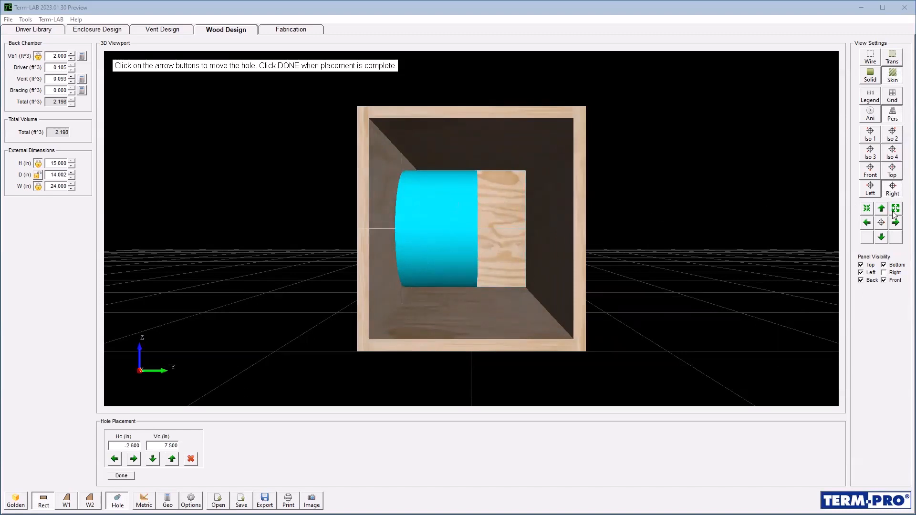
{"action": "left_click", "coordinate": [900, 222]}
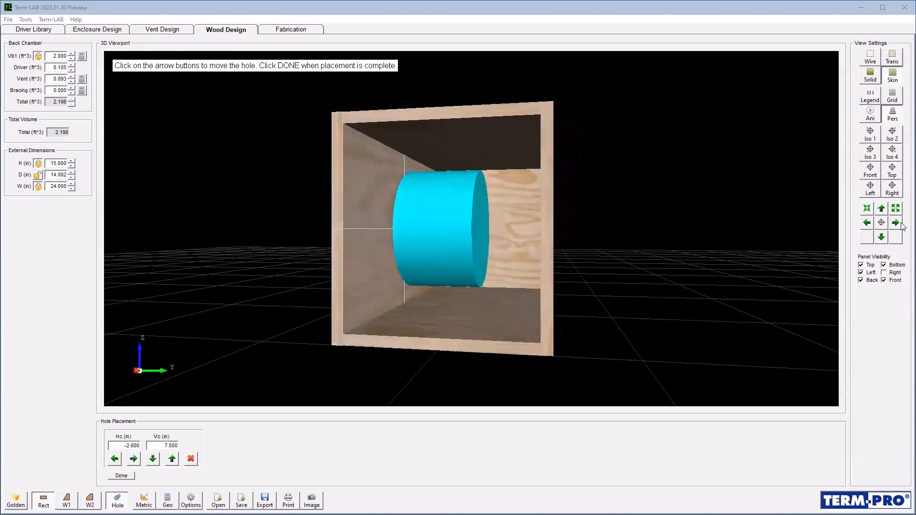
{"action": "left_click", "coordinate": [867, 222]}
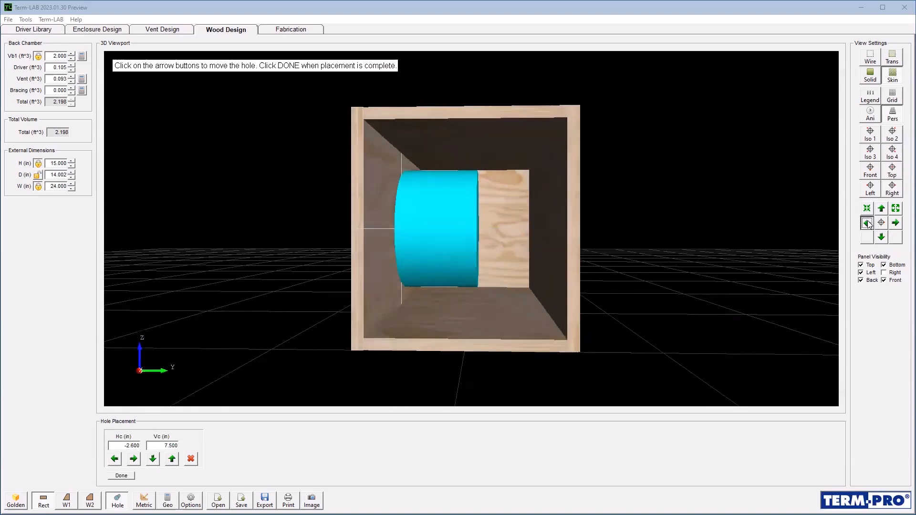
{"action": "left_click", "coordinate": [867, 223]}
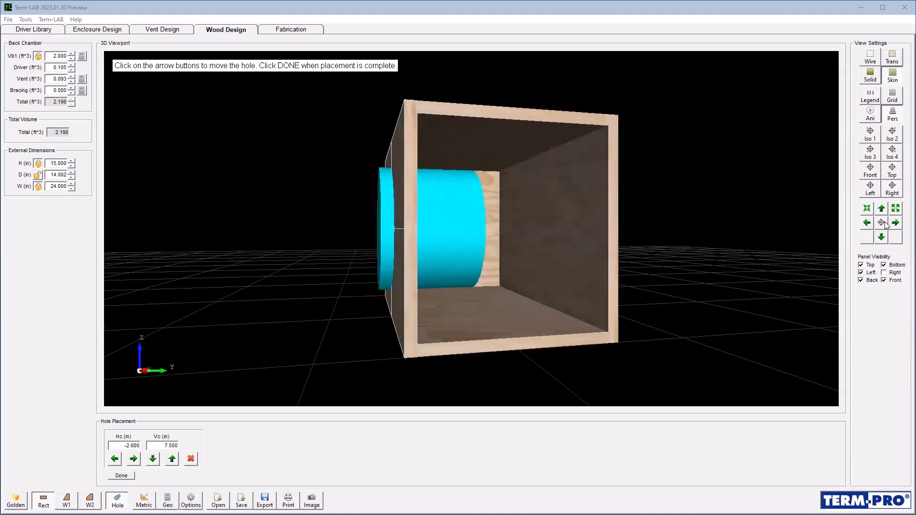
{"action": "left_click", "coordinate": [900, 224]}
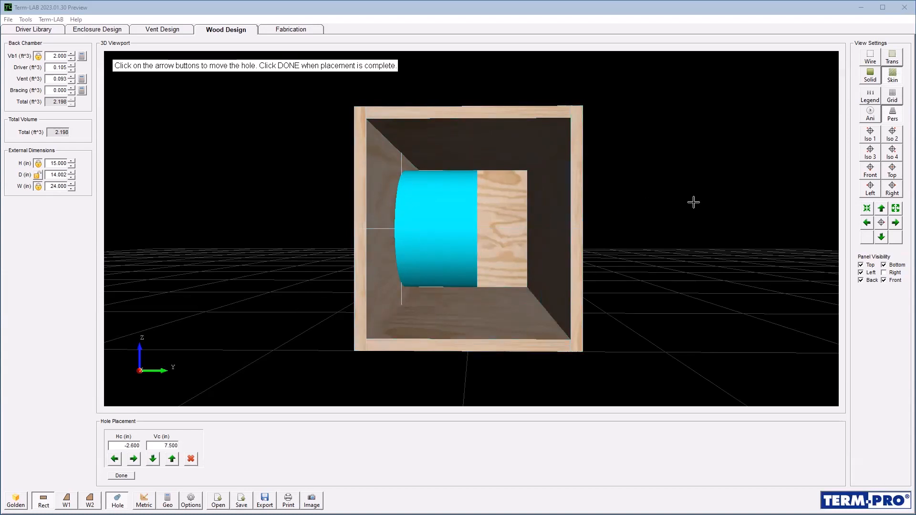
{"action": "left_click", "coordinate": [866, 222]}
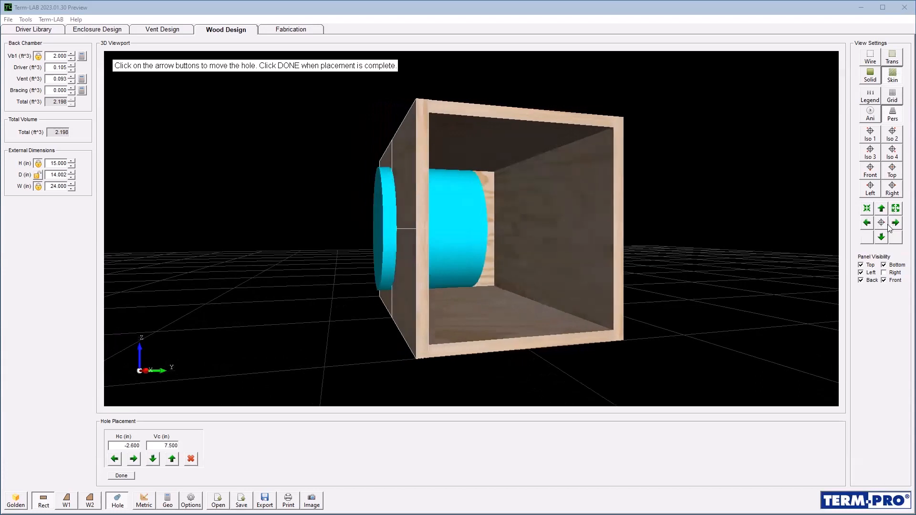
{"action": "left_click", "coordinate": [883, 273]}
{"action": "left_click", "coordinate": [900, 157]}
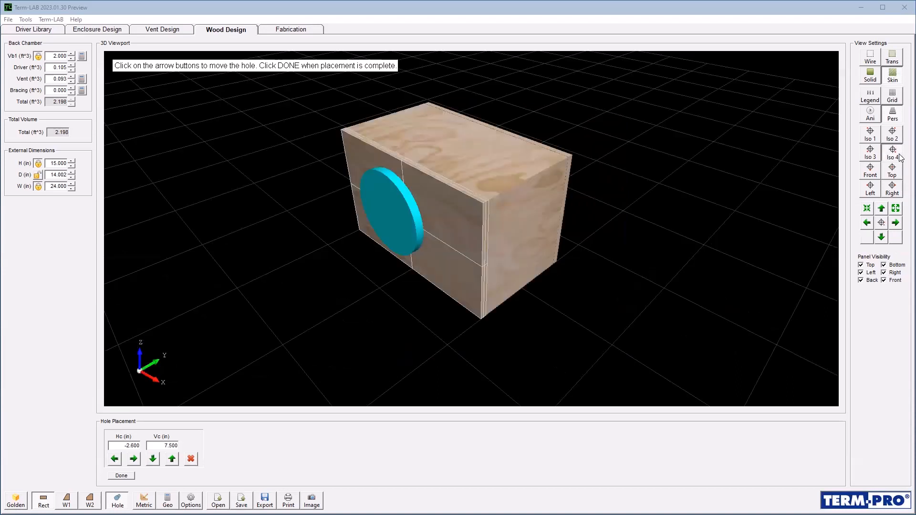
- Check the driver's fit inside the box in transparent view, then restore the skinned view and complete the driver hole placement
{"action": "left_click", "coordinate": [892, 59]}
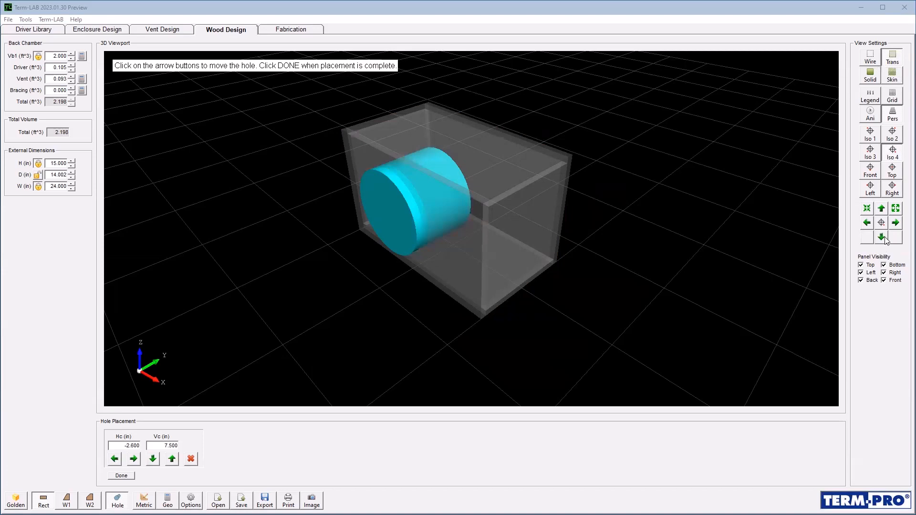
{"action": "scroll", "coordinate": [537, 210], "scroll_direction": "up", "scroll_amount": 4}
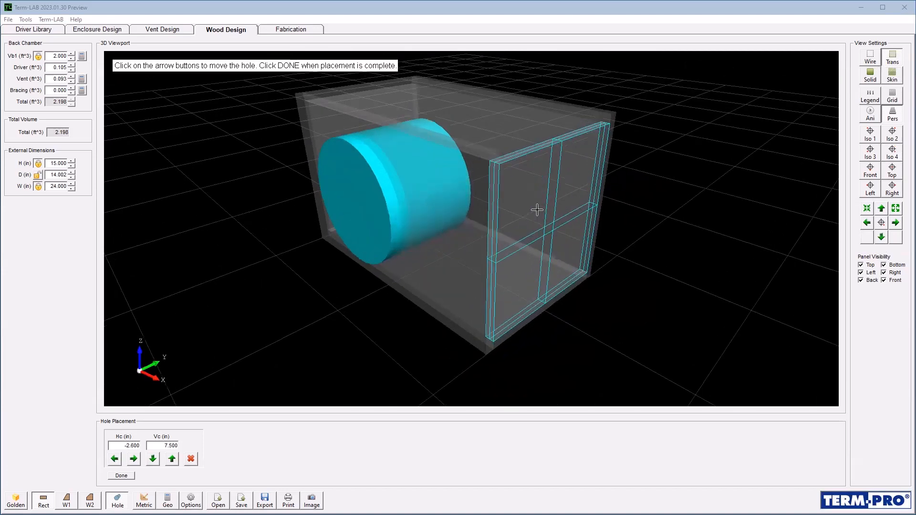
{"action": "left_click", "coordinate": [897, 81]}
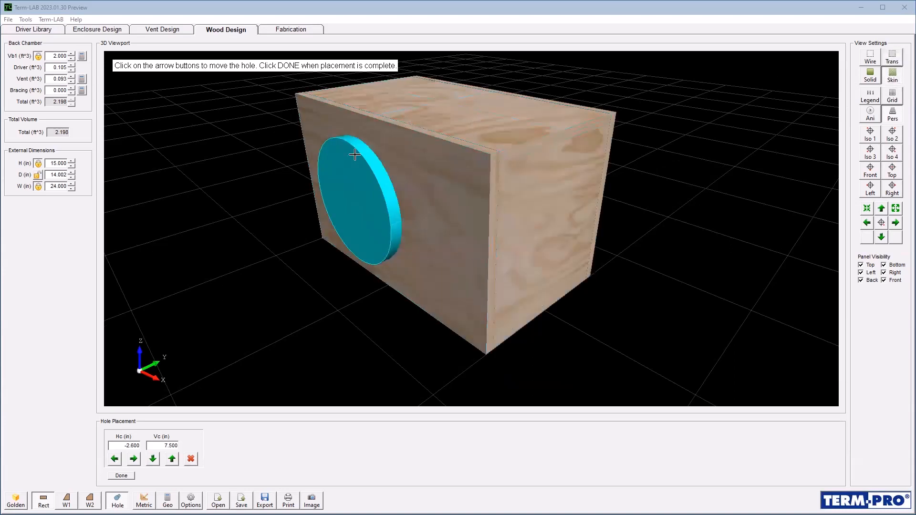
{"action": "left_click", "coordinate": [123, 476]}
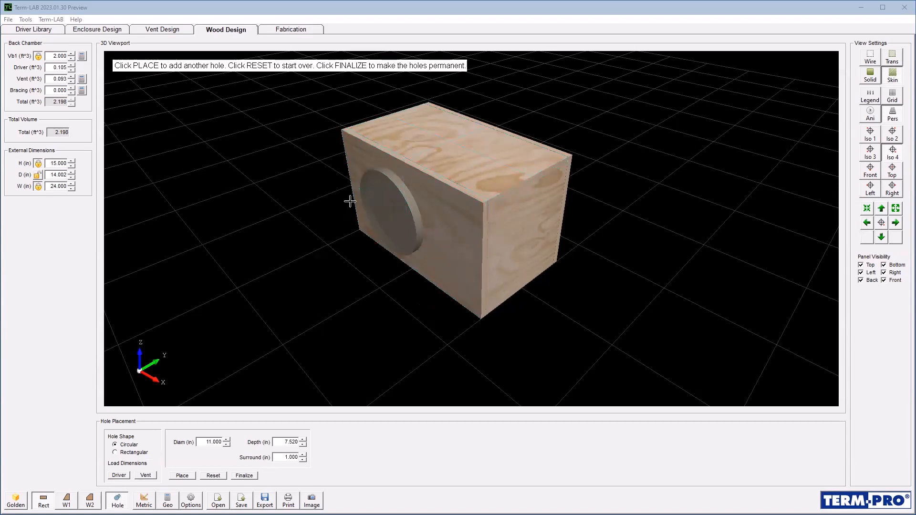
- Load the vent dimensions for a circular hole and try it on the front panel with its horizontal centre at 7 in
{"action": "left_click", "coordinate": [144, 476]}
{"action": "left_click", "coordinate": [182, 476]}
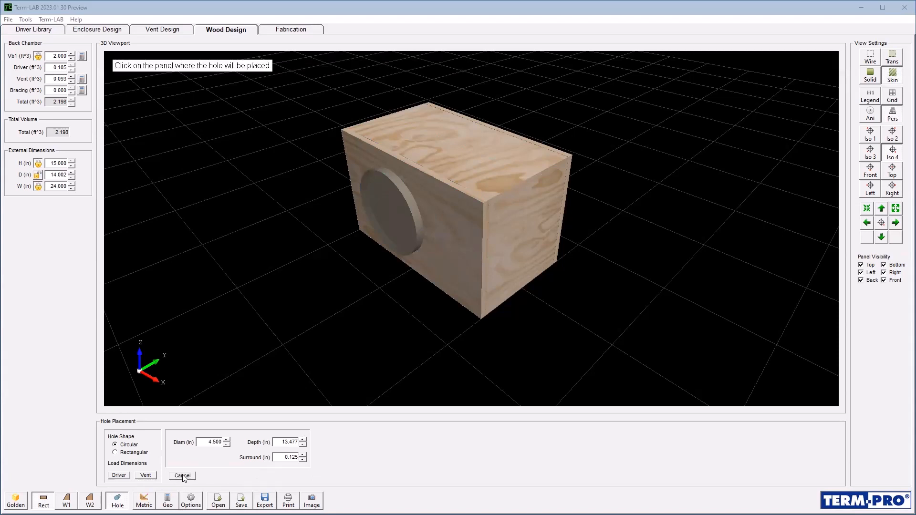
{"action": "left_click", "coordinate": [452, 242]}
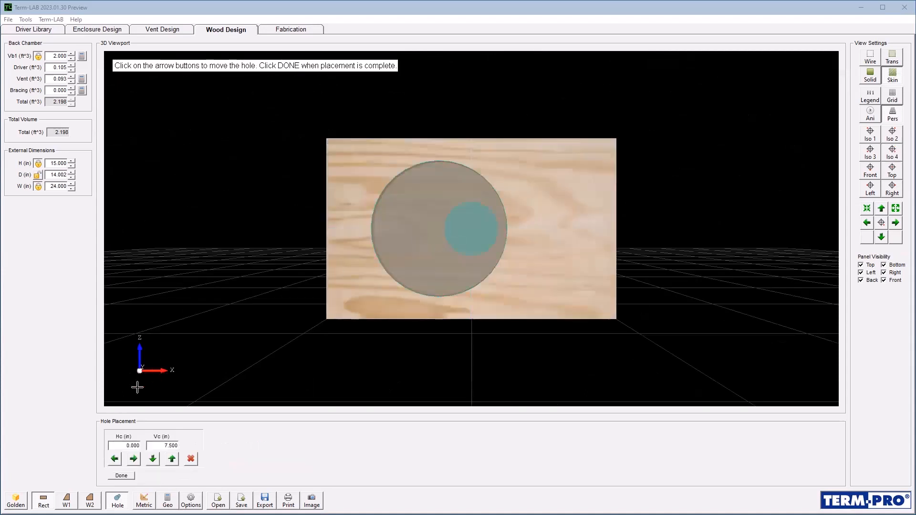
{"action": "left_click", "coordinate": [134, 459]}
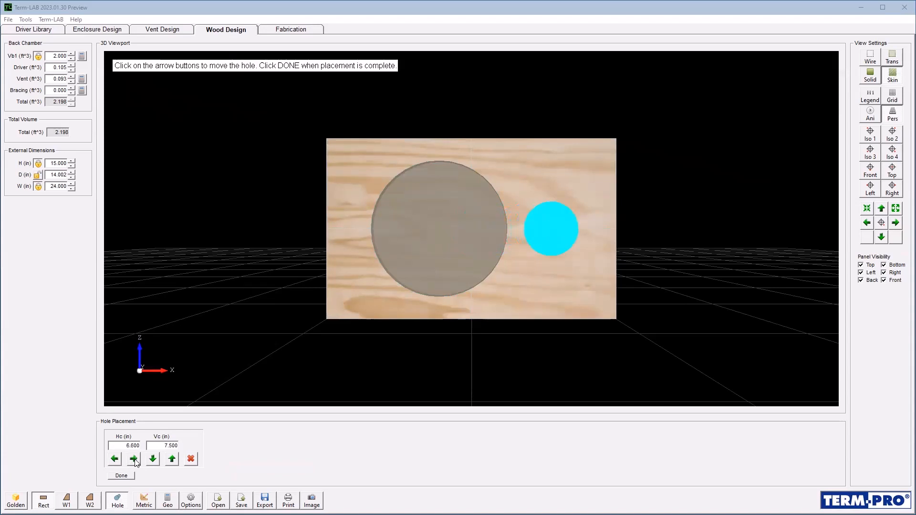
{"action": "left_click", "coordinate": [136, 462]}
{"action": "left_click", "coordinate": [137, 462]}
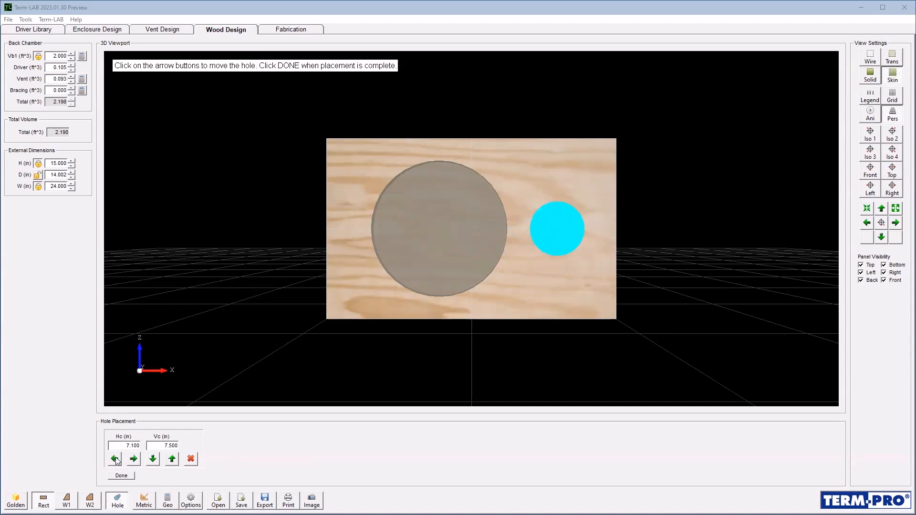
{"action": "left_click", "coordinate": [116, 459]}
- Inspect the vent's clearance to the back panel with the right panel hidden, then remove the vent hole from the front panel
{"action": "left_click", "coordinate": [893, 190]}
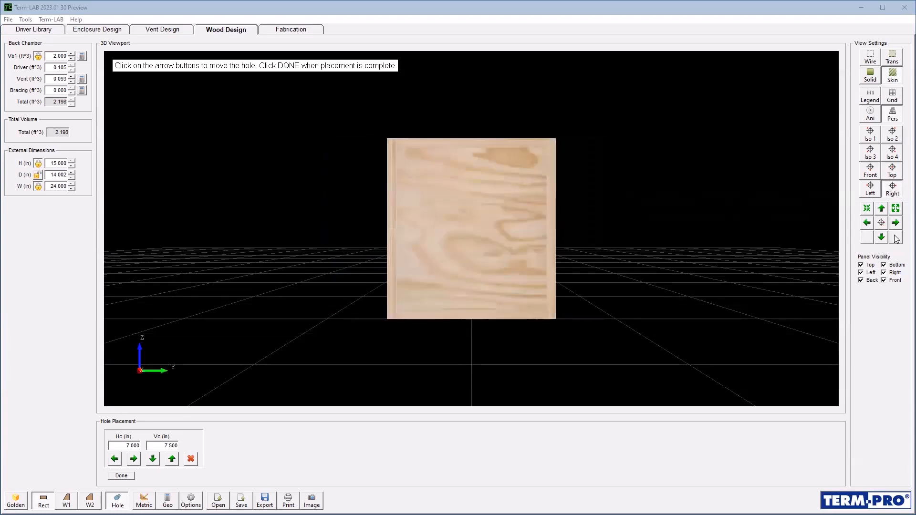
{"action": "left_click", "coordinate": [884, 272]}
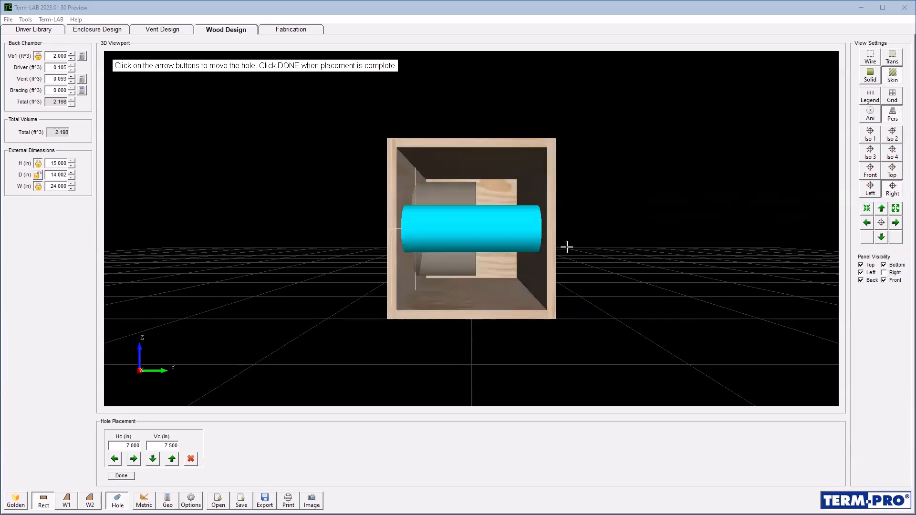
{"action": "scroll", "coordinate": [553, 240], "scroll_direction": "up", "scroll_amount": 4}
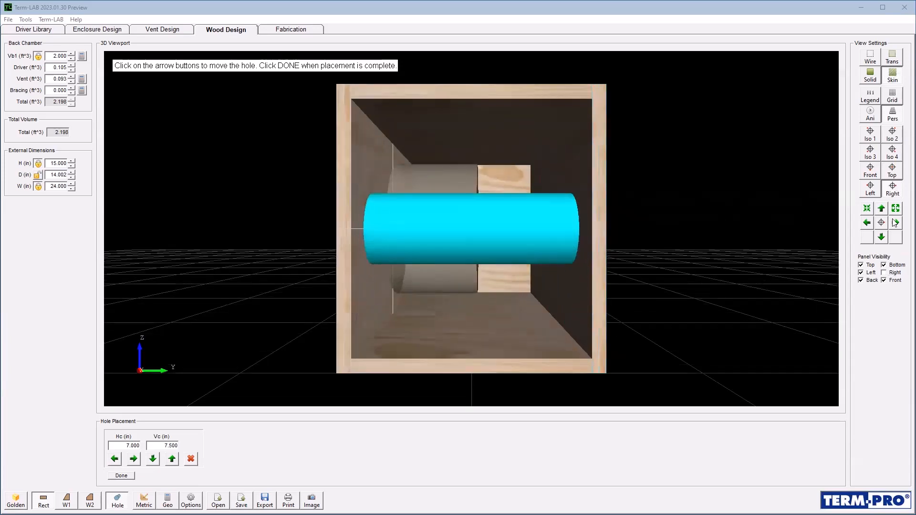
{"action": "left_click", "coordinate": [895, 222]}
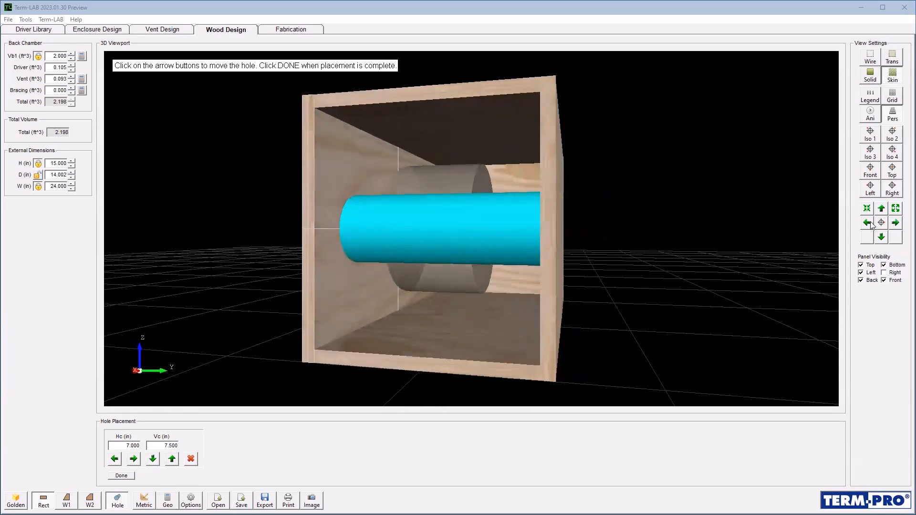
{"action": "left_click", "coordinate": [867, 223]}
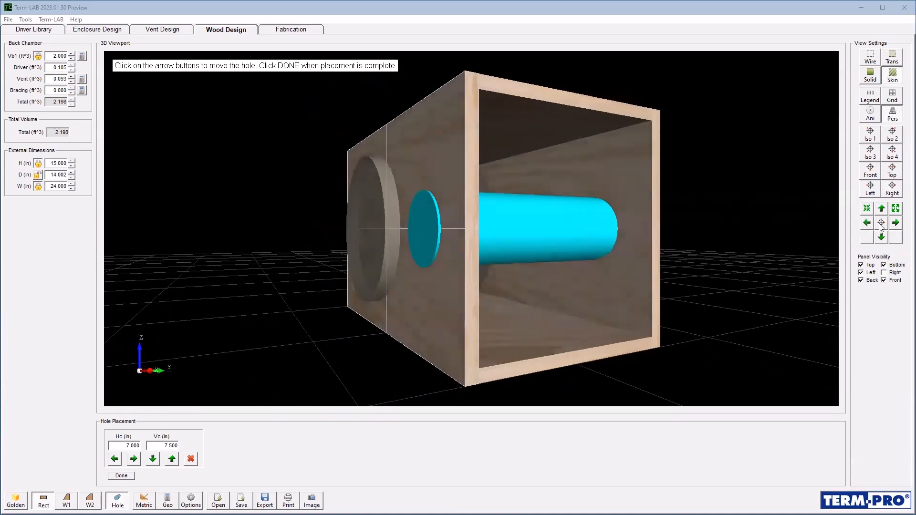
{"action": "left_click", "coordinate": [895, 222]}
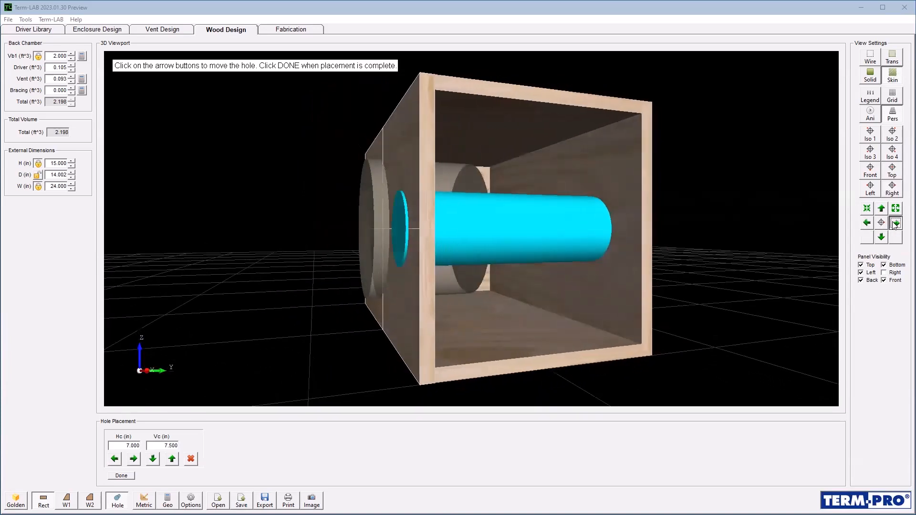
{"action": "left_click", "coordinate": [867, 223]}
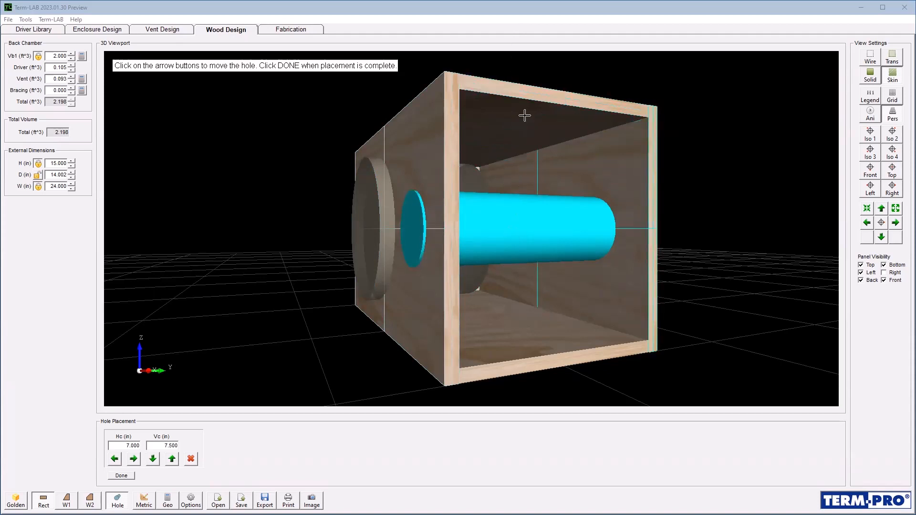
{"action": "left_click", "coordinate": [190, 459]}
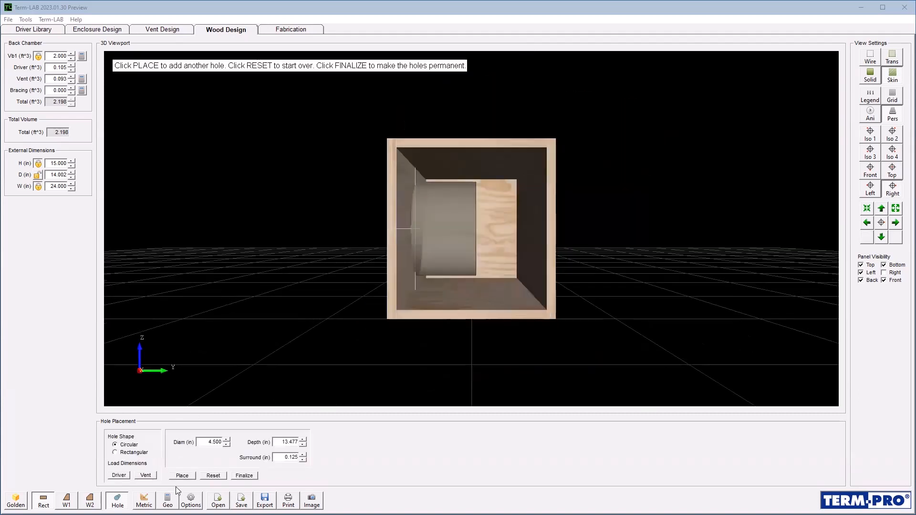
- Place the circular vent hole on the enclosure's top panel and shift its horizontal centre to 6 in
{"action": "left_click", "coordinate": [181, 476]}
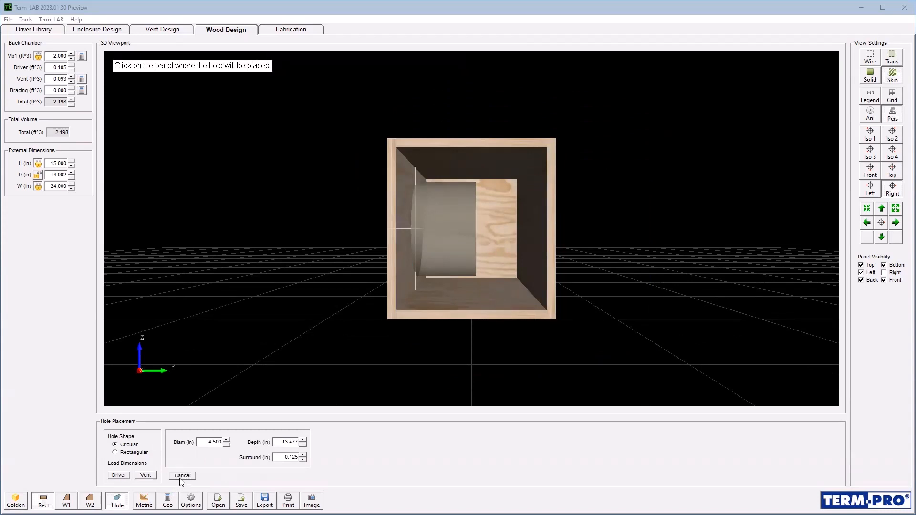
{"action": "left_click", "coordinate": [493, 139]}
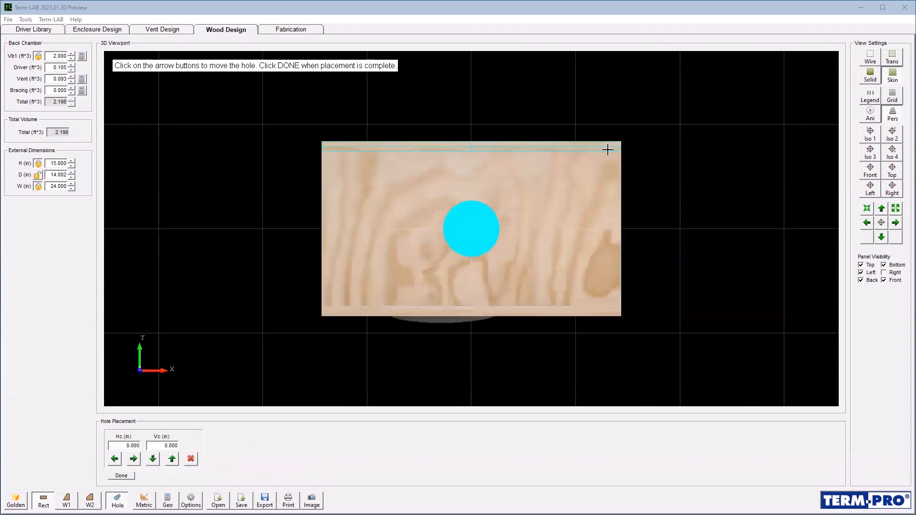
{"action": "left_click", "coordinate": [892, 188]}
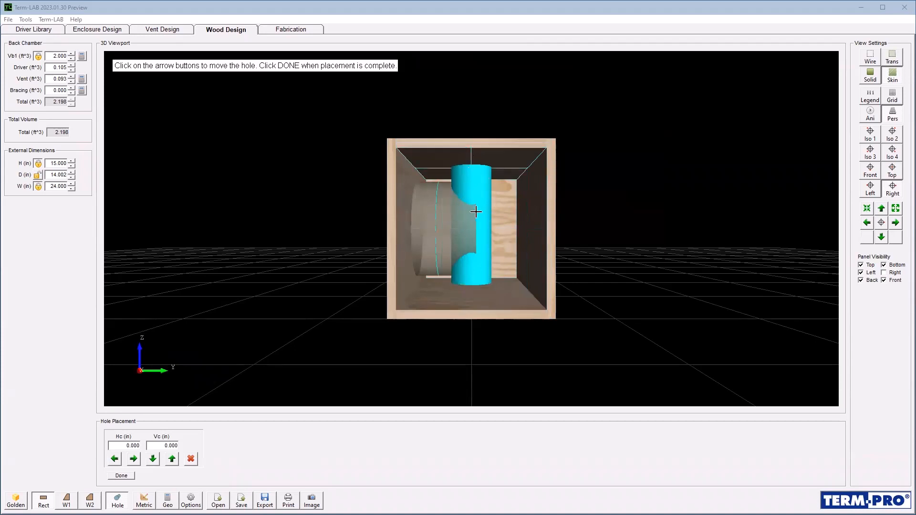
{"action": "left_click", "coordinate": [134, 460]}
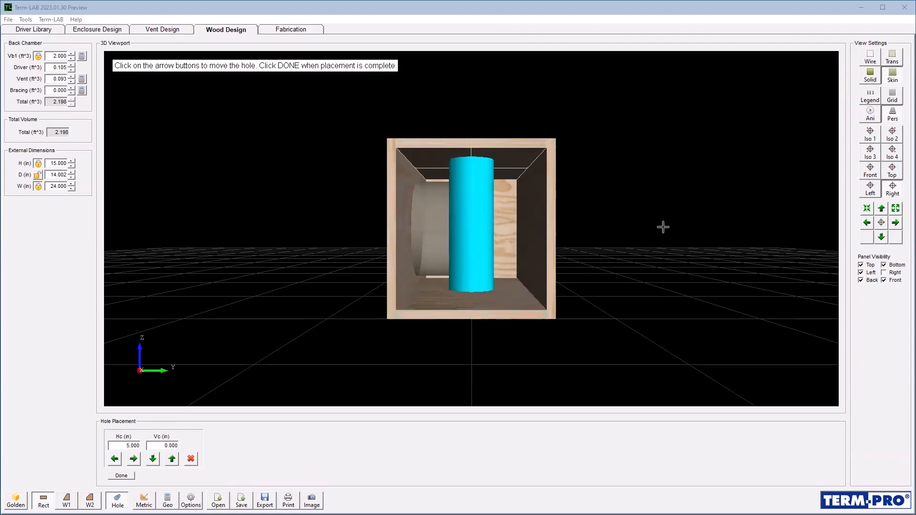
{"action": "left_click", "coordinate": [890, 176]}
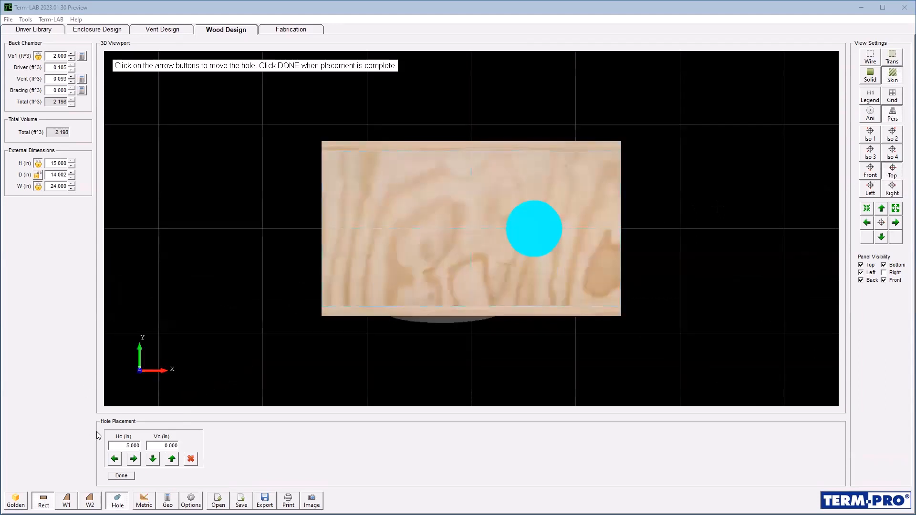
{"action": "left_click", "coordinate": [133, 459]}
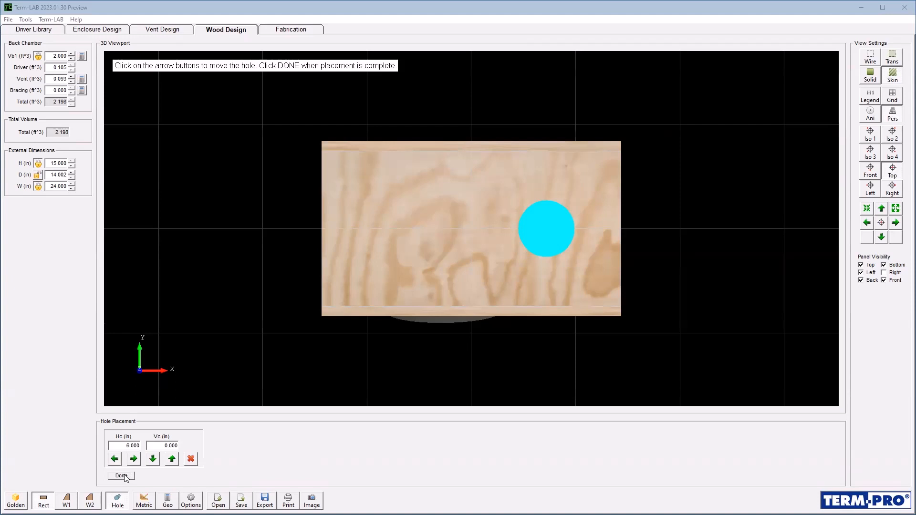
- Examine the vent's clearance to the bottom panel and the driver through the open right side of the box
{"action": "left_click", "coordinate": [892, 190]}
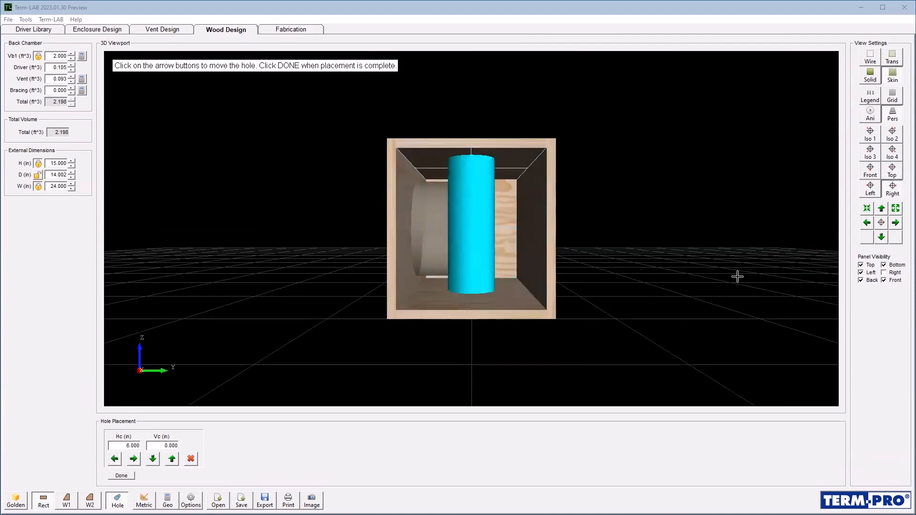
{"action": "left_click", "coordinate": [881, 237]}
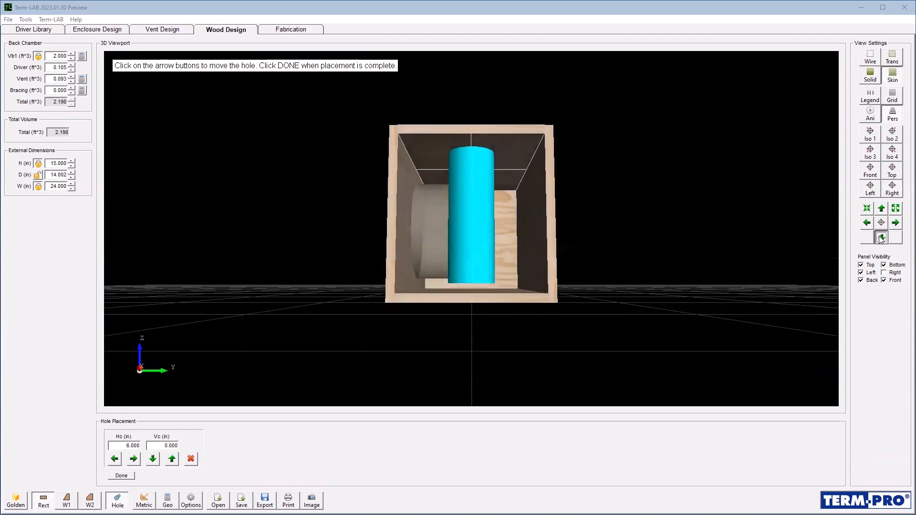
{"action": "scroll", "coordinate": [481, 266], "scroll_direction": "up", "scroll_amount": 3}
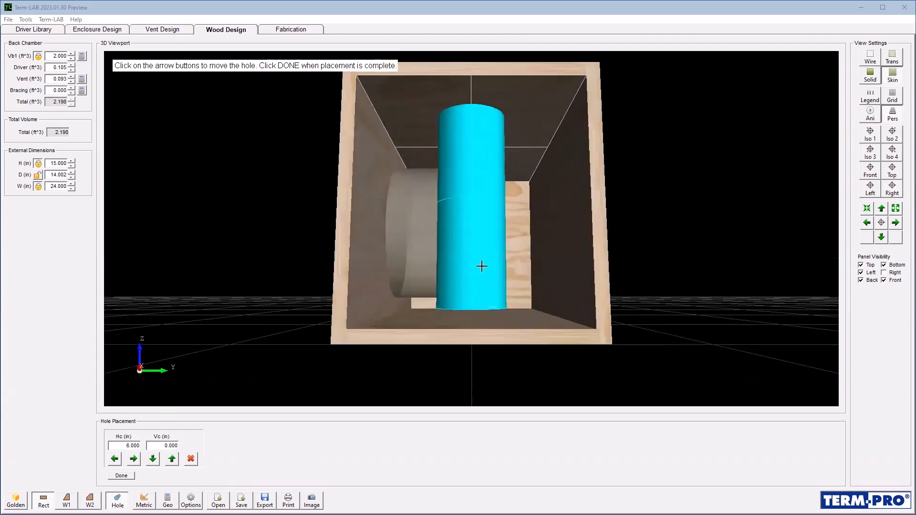
{"action": "left_click", "coordinate": [881, 237]}
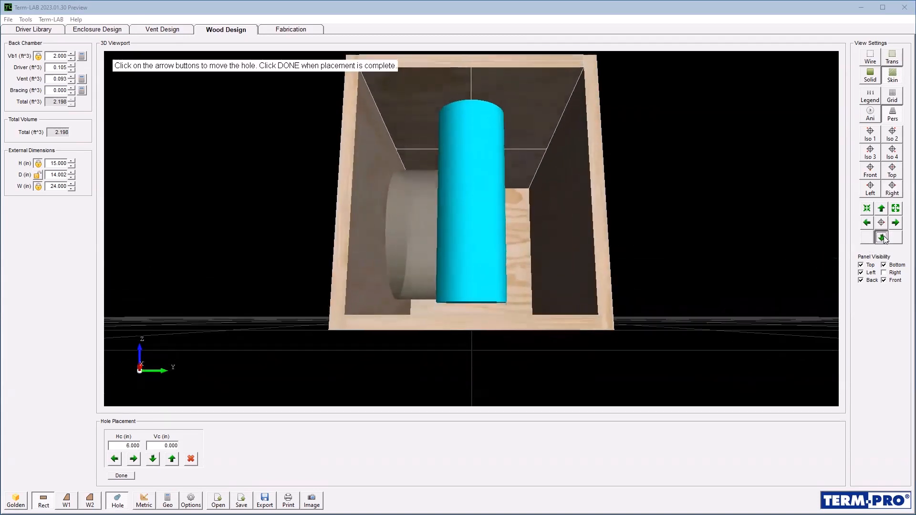
{"action": "left_click", "coordinate": [881, 208]}
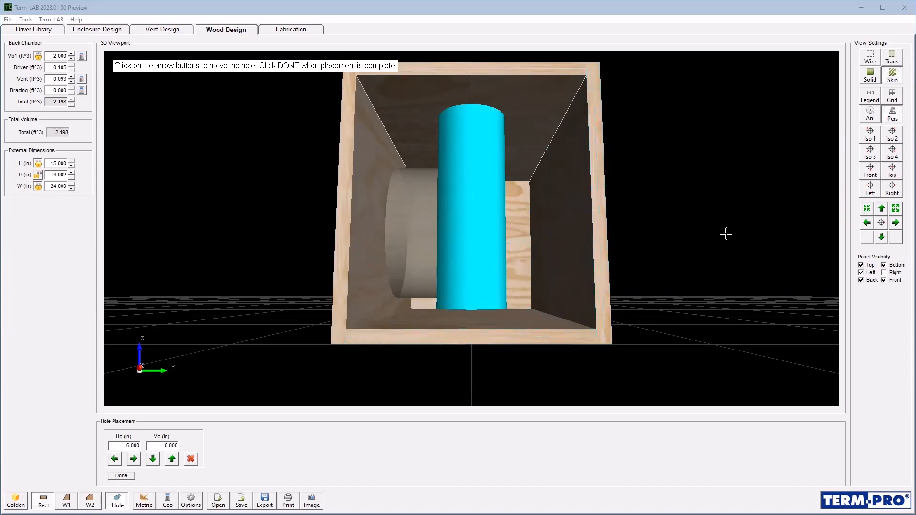
- Show the right panel again, complete the vent hole placement in the Iso 4 view, and finalize the driver and vent holes
{"action": "left_click", "coordinate": [883, 273]}
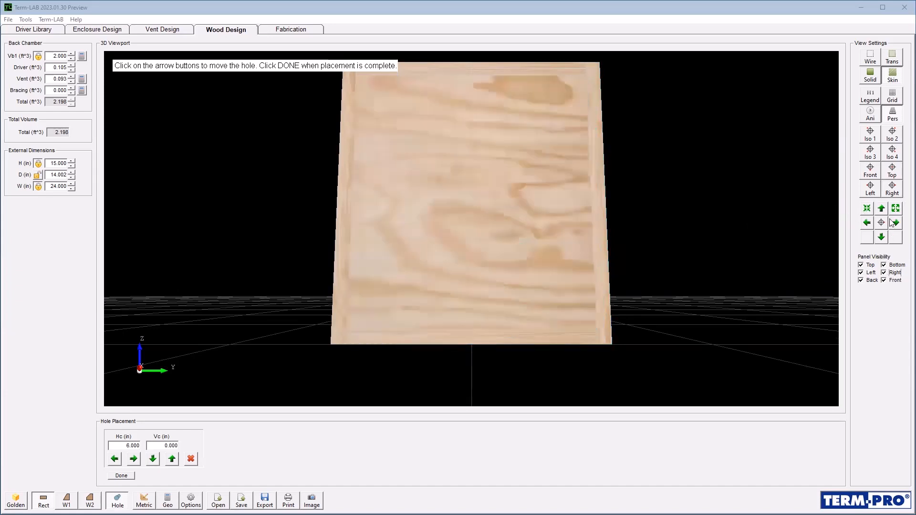
{"action": "left_click", "coordinate": [892, 153]}
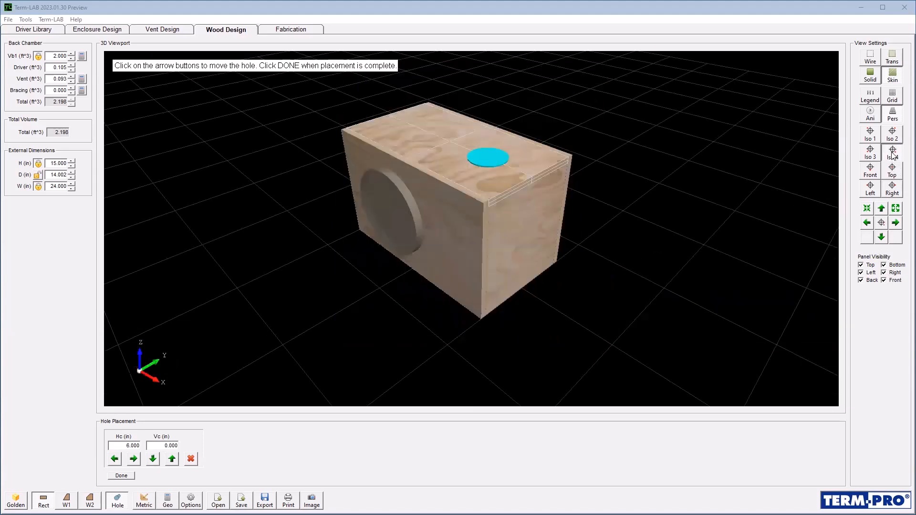
{"action": "left_click", "coordinate": [122, 476]}
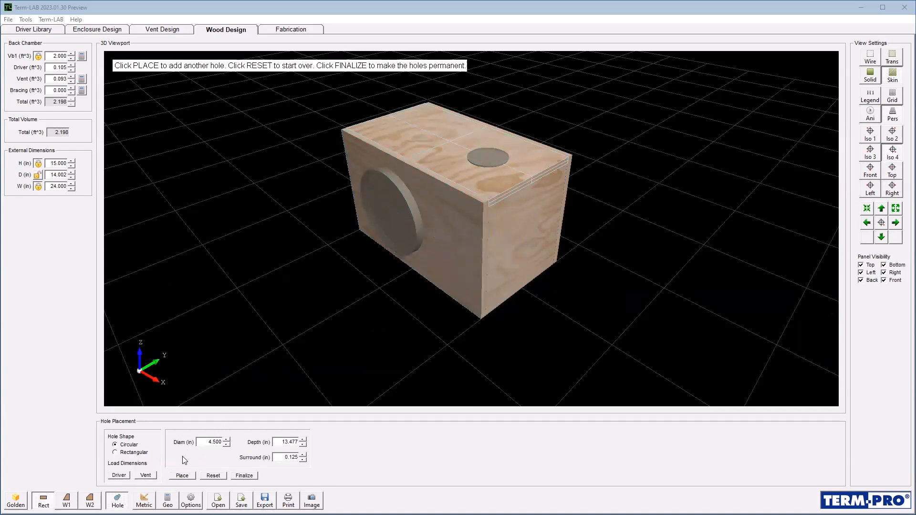
{"action": "left_click", "coordinate": [245, 476]}
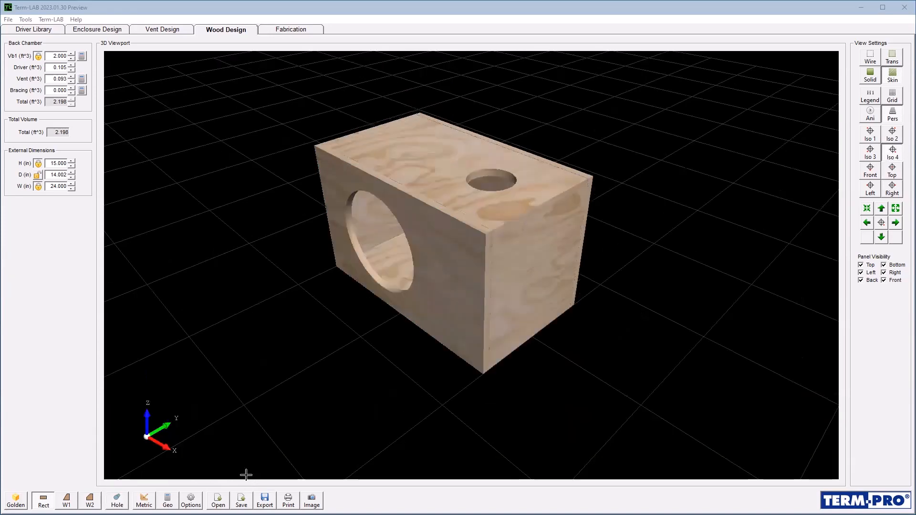
- Examine the enclosure's panel joints up close by exploding the panels apart and collapsing them back together
{"action": "scroll", "coordinate": [487, 217], "scroll_direction": "up", "scroll_amount": 2}
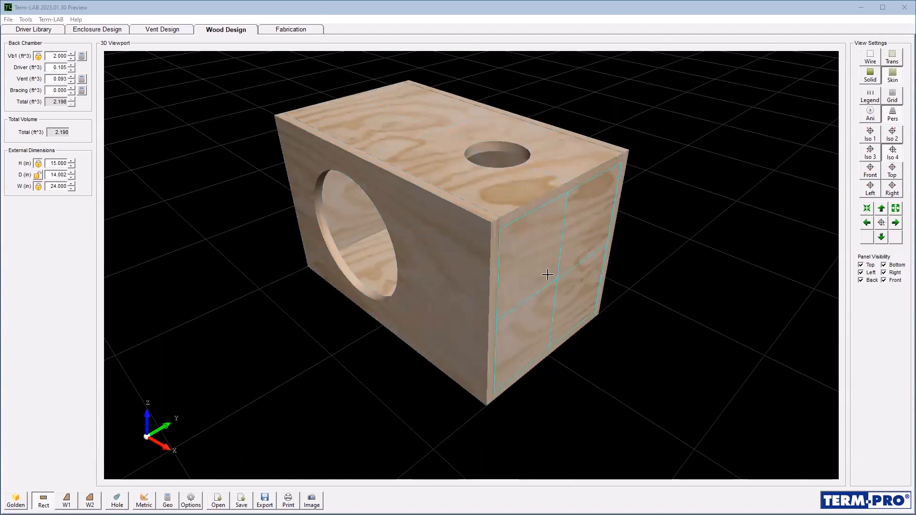
{"action": "left_click", "coordinate": [895, 208]}
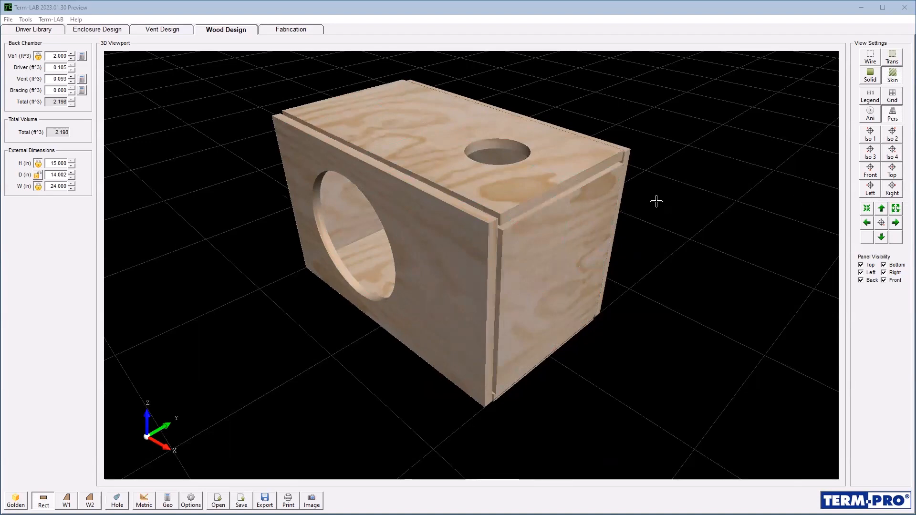
{"action": "scroll", "coordinate": [656, 201], "scroll_direction": "up", "scroll_amount": 5}
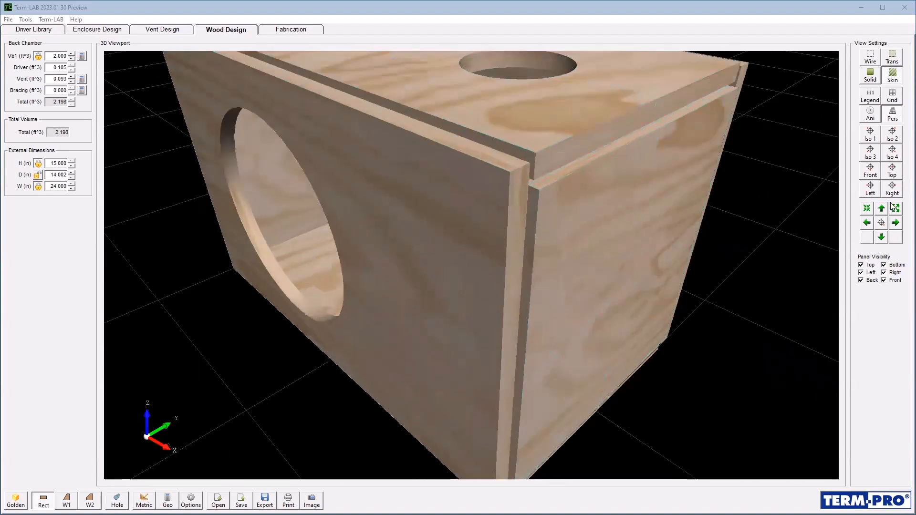
{"action": "left_click", "coordinate": [867, 208]}
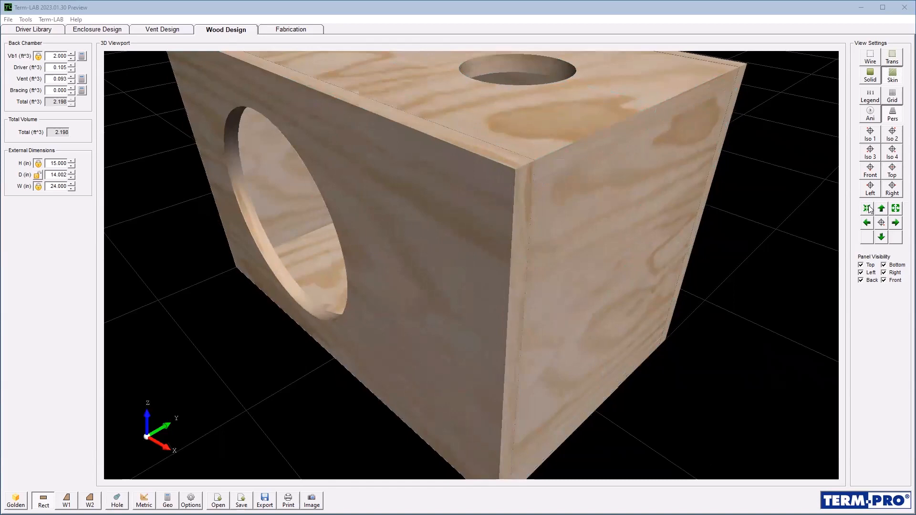
- Separate the enclosure panels once more and rejoin them, ending with the whole assembled box in view
{"action": "left_click", "coordinate": [895, 211]}
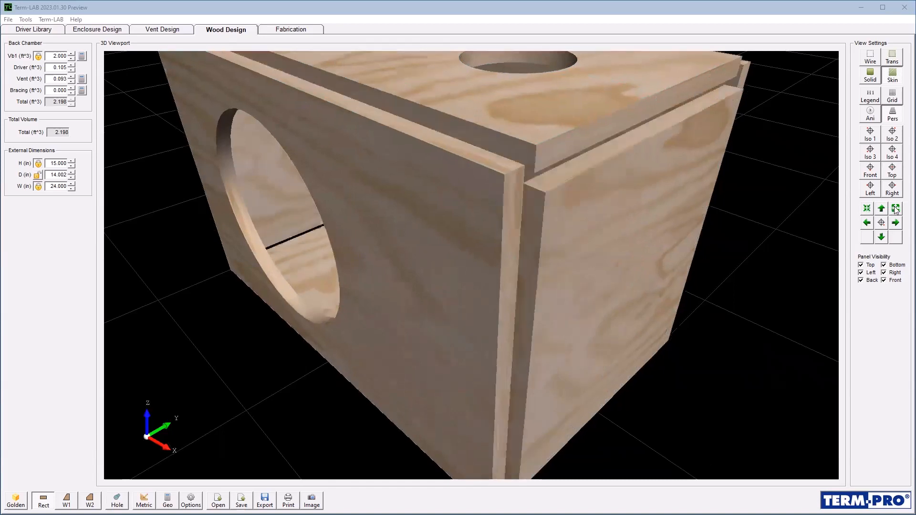
{"action": "left_click", "coordinate": [867, 209]}
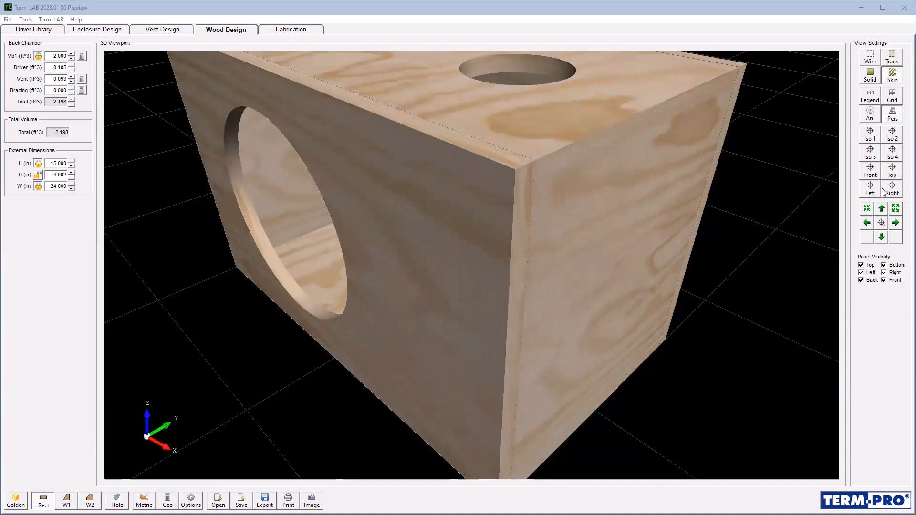
{"action": "scroll", "coordinate": [599, 202], "scroll_direction": "down", "scroll_amount": 5}
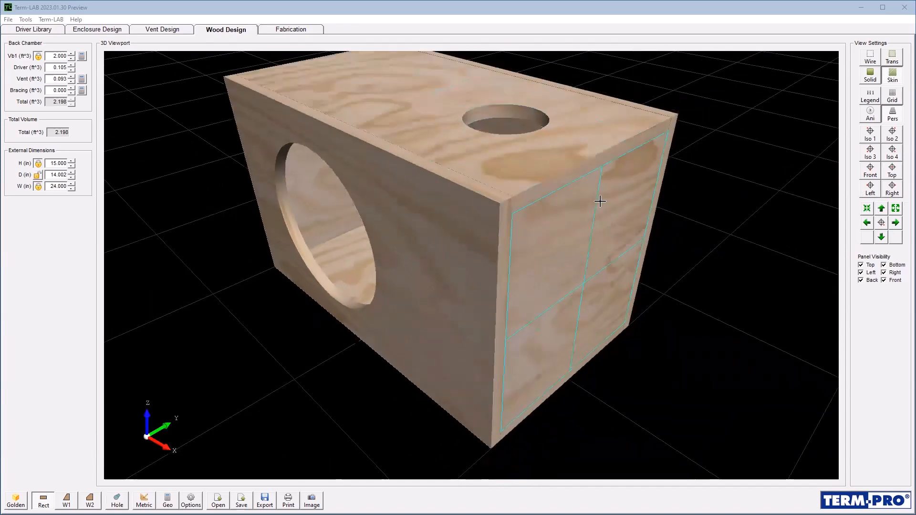
{"action": "scroll", "coordinate": [599, 201], "scroll_direction": "down", "scroll_amount": 2}
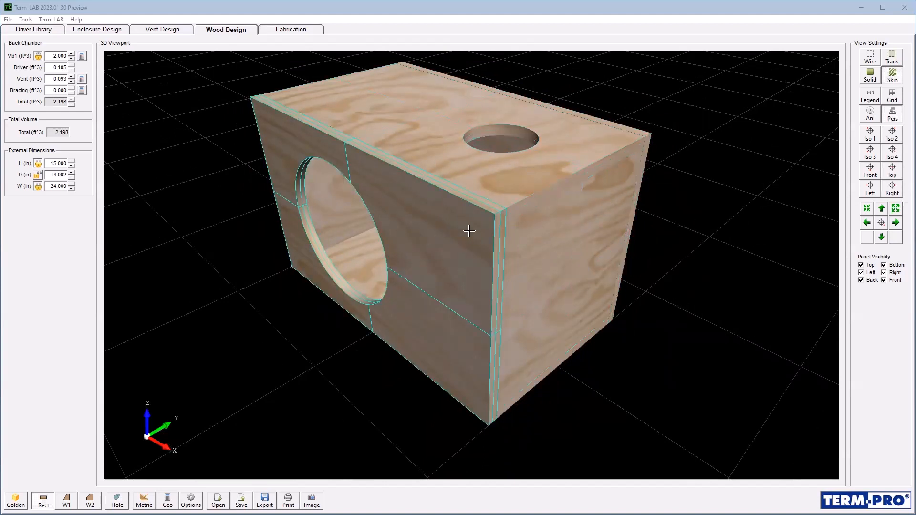
- Review the fabrication blueprints of the top, bottom, front, back and side panels, ending on the top panel
{"action": "left_click", "coordinate": [292, 29]}
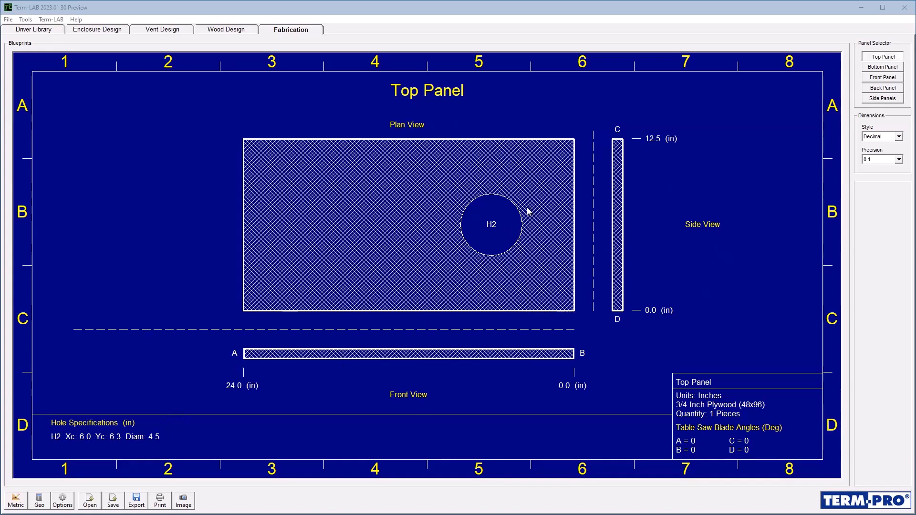
{"action": "left_click", "coordinate": [875, 67]}
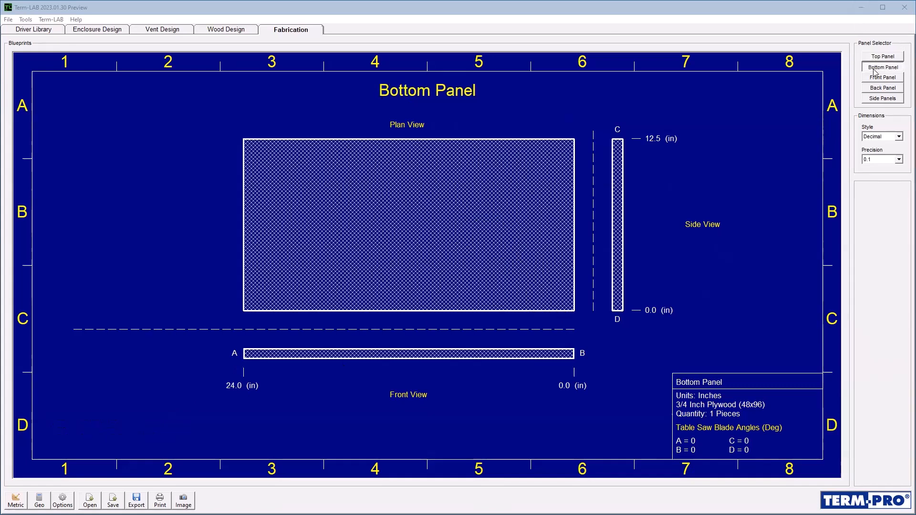
{"action": "left_click", "coordinate": [875, 78]}
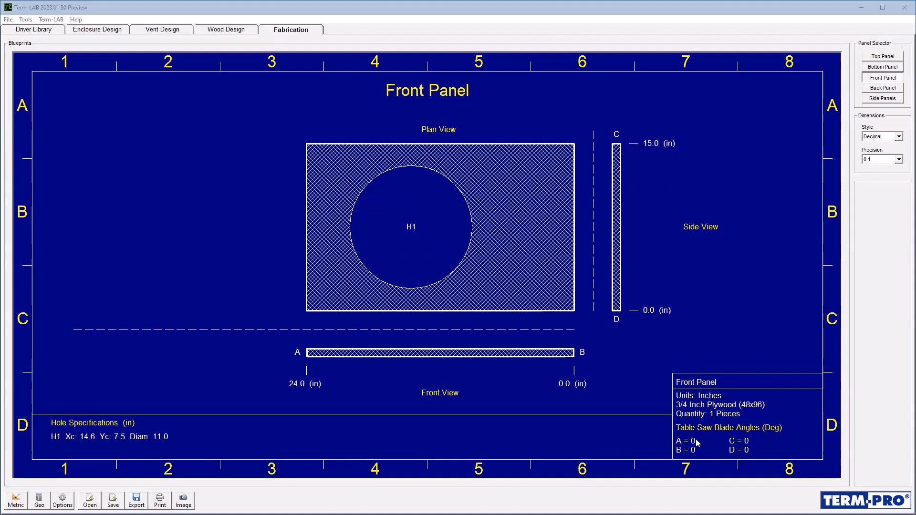
{"action": "left_click", "coordinate": [893, 89]}
{"action": "left_click", "coordinate": [888, 98]}
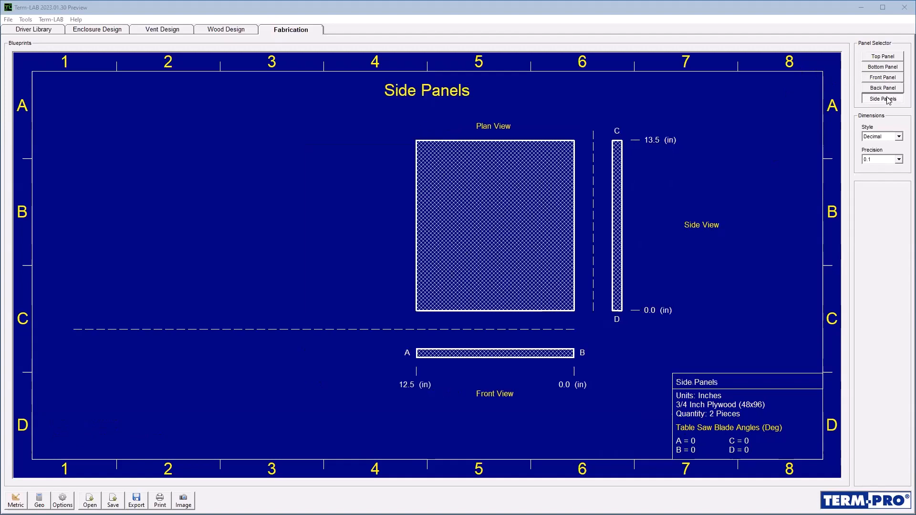
{"action": "left_click", "coordinate": [889, 89]}
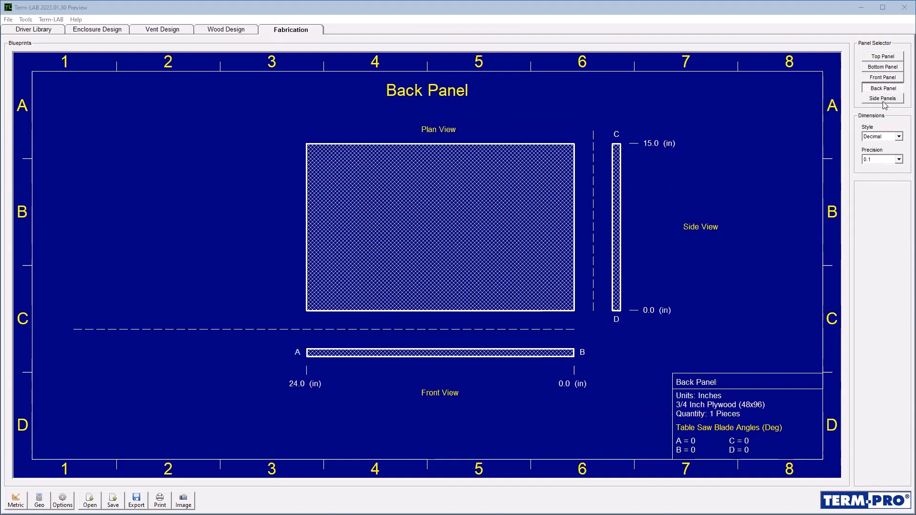
{"action": "left_click", "coordinate": [883, 100]}
{"action": "left_click", "coordinate": [885, 58]}
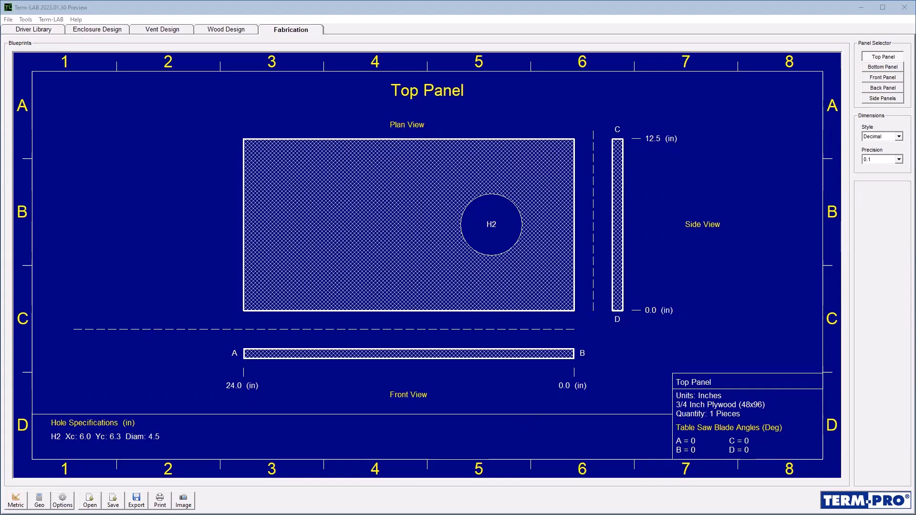
- Check the print options and the CAD export formats for the blueprints, dismissing both without printing or exporting
{"action": "left_click", "coordinate": [160, 501]}
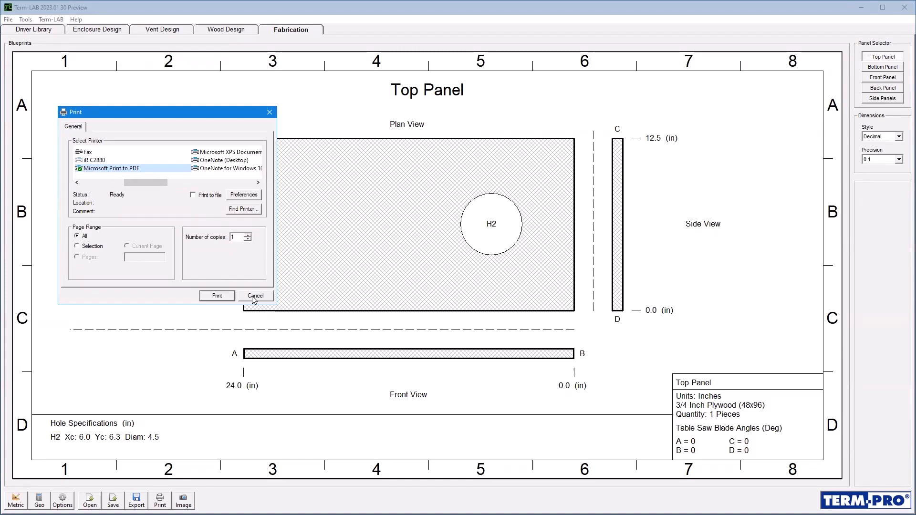
{"action": "left_click", "coordinate": [254, 296]}
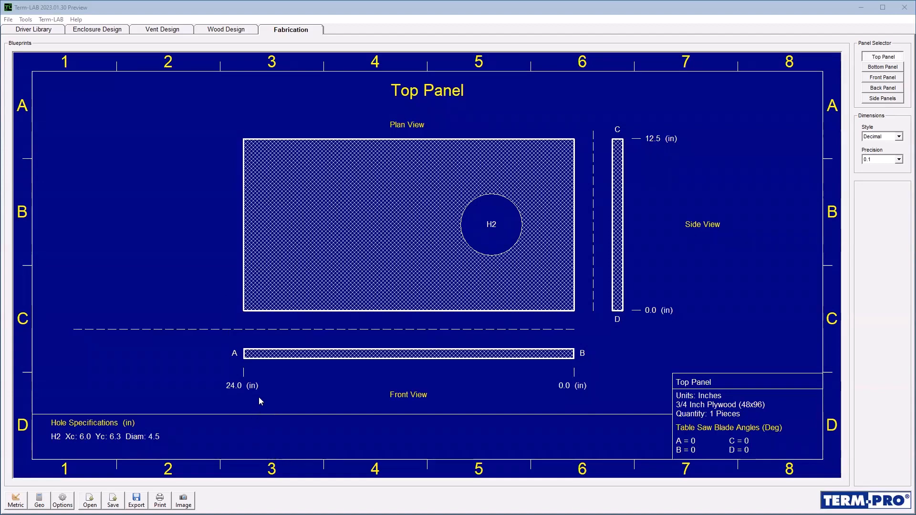
{"action": "left_click", "coordinate": [138, 498]}
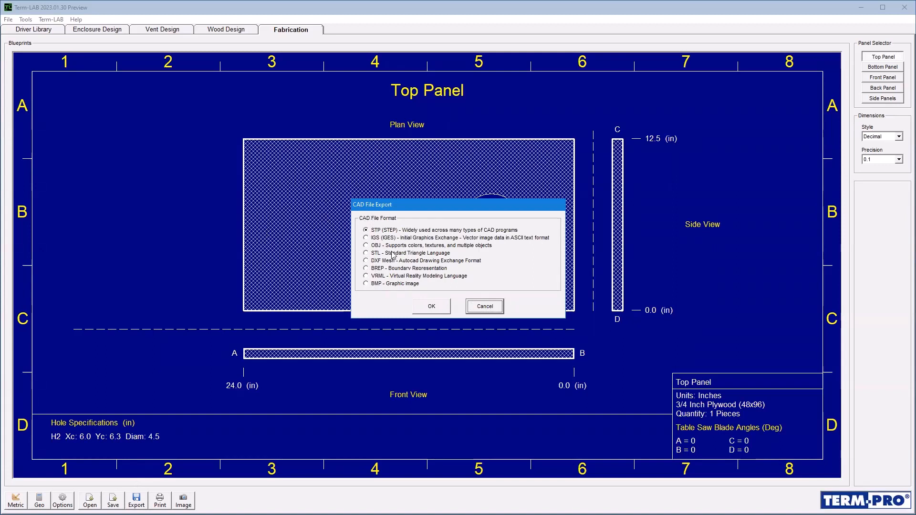
{"action": "left_click", "coordinate": [484, 305]}
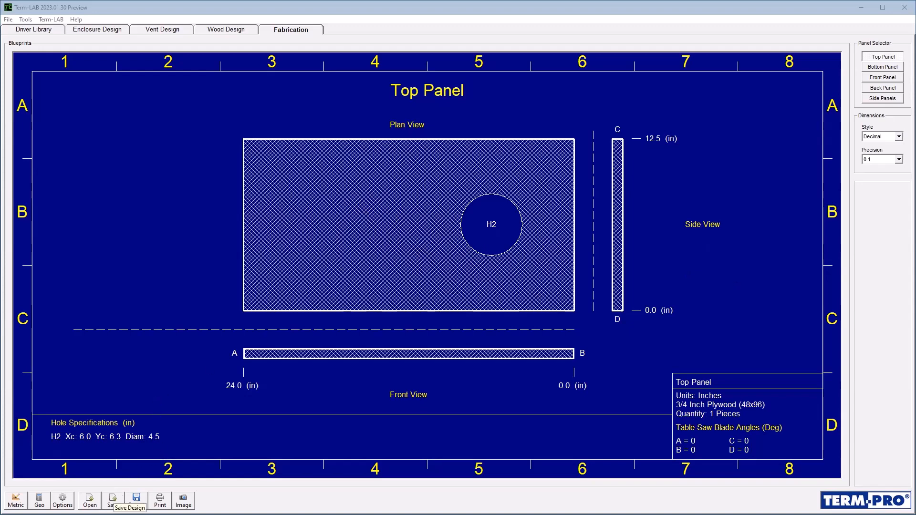
- Save the enclosure design under the file name Vancouver Vented JL
{"action": "left_click", "coordinate": [113, 499]}
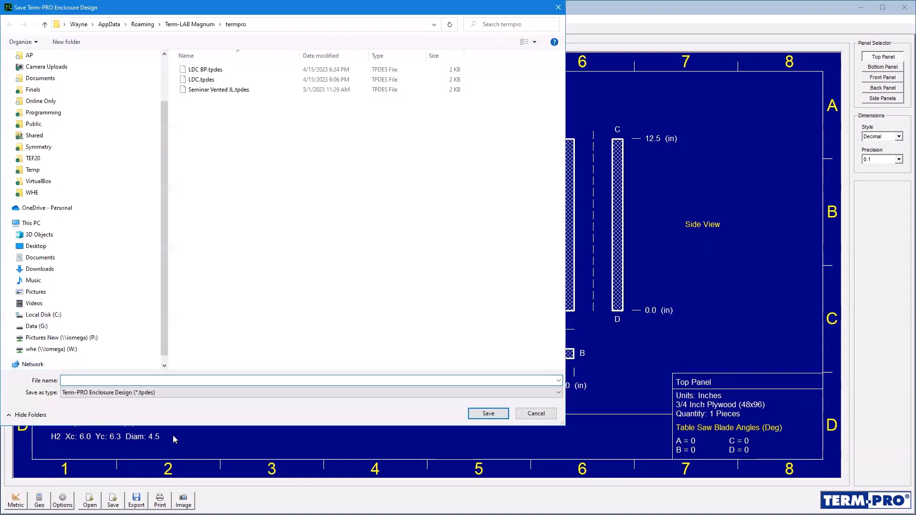
{"action": "type", "text": "Vancouver Ve"}
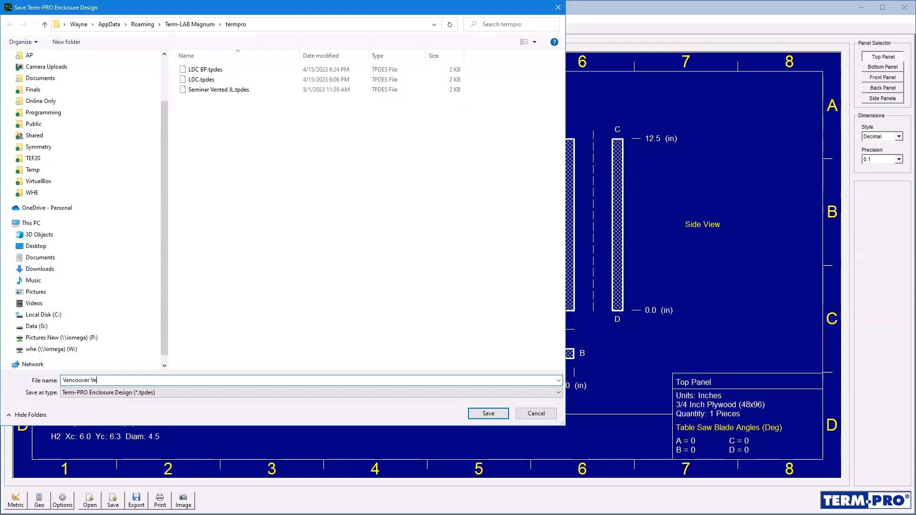
{"action": "type", "text": "nted JL"}
{"action": "left_click", "coordinate": [484, 413]}
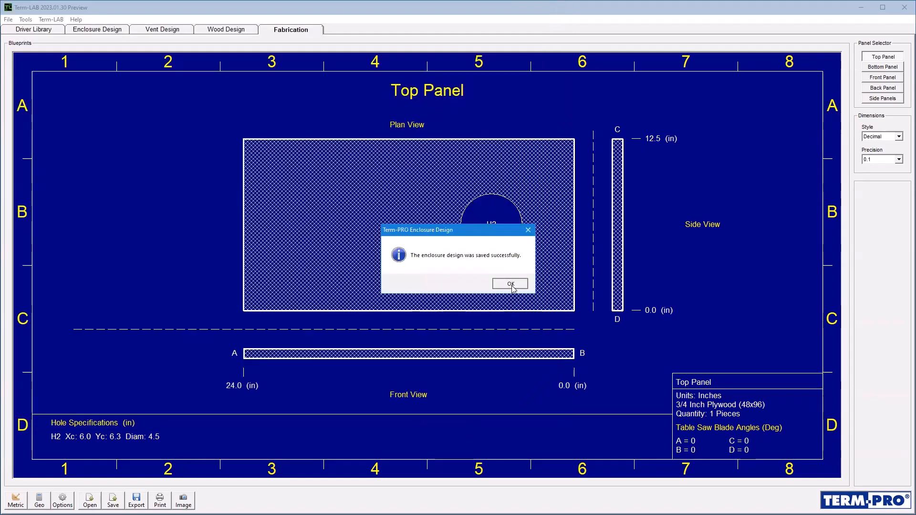
{"action": "left_click", "coordinate": [511, 286]}
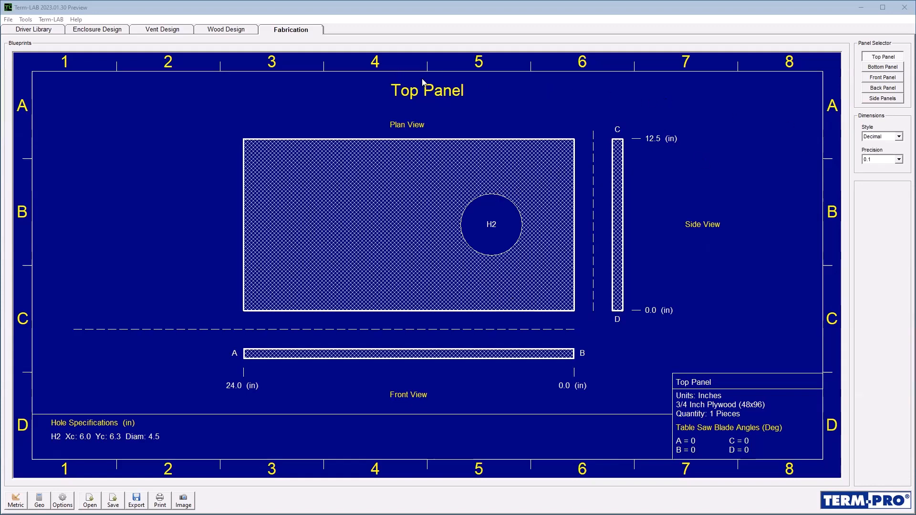
- Try out driver library filter criteria for diameter, impedance and power handling, and dismiss the filter without applying it
{"action": "left_click", "coordinate": [56, 32]}
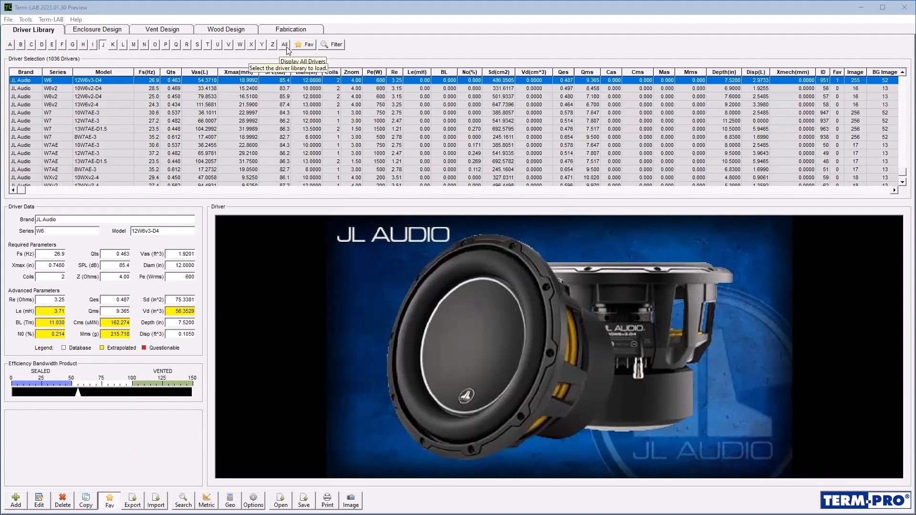
{"action": "left_click", "coordinate": [336, 46]}
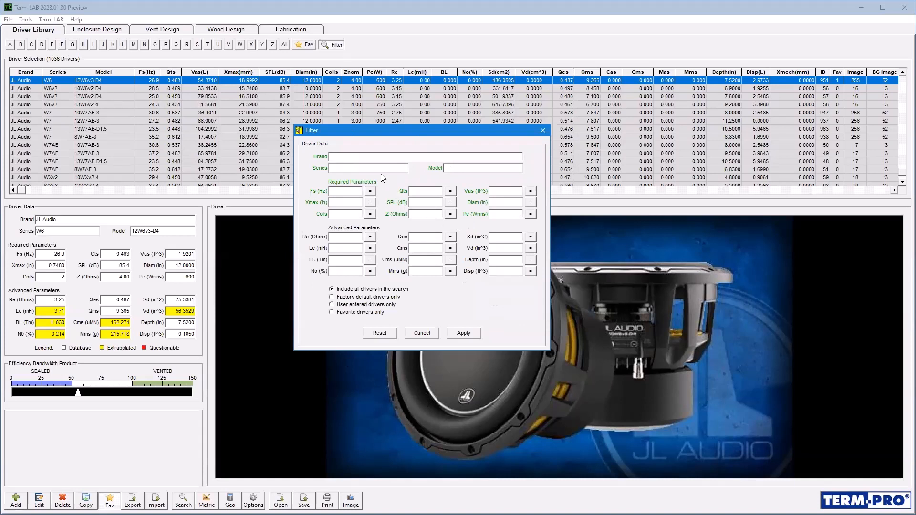
{"action": "left_click", "coordinate": [532, 204]}
{"action": "left_click", "coordinate": [533, 204]}
{"action": "left_click", "coordinate": [533, 204]}
{"action": "left_click", "coordinate": [532, 204]}
{"action": "left_click", "coordinate": [533, 204]}
{"action": "left_click", "coordinate": [511, 203]}
{"action": "type", "text": "2"}
{"action": "left_click", "coordinate": [438, 217]}
{"action": "type", "text": "2"}
{"action": "left_click", "coordinate": [515, 217]}
{"action": "left_click", "coordinate": [529, 213]}
{"action": "left_click", "coordinate": [530, 214]}
{"action": "left_click", "coordinate": [431, 333]}
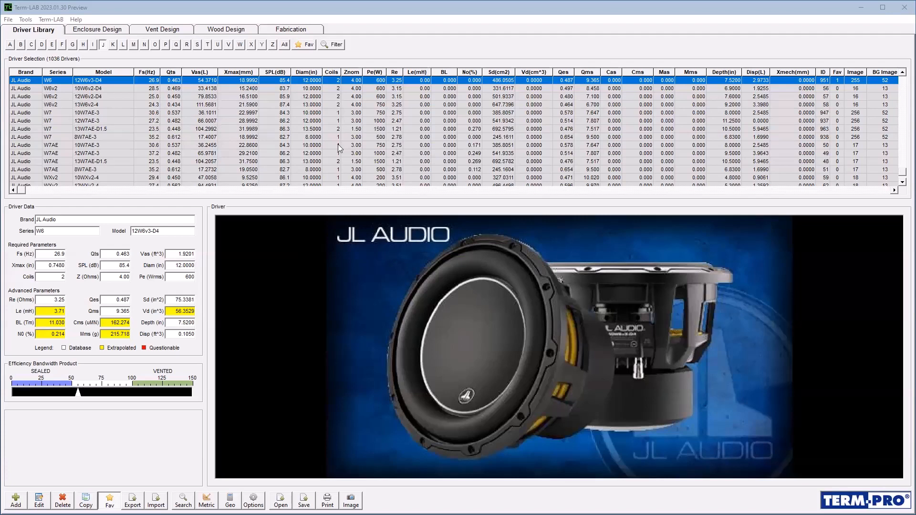
- Reselect the JL Audio 12W6v3-D4 after previewing the 13W6v2-4, and limit the driver list to favorites
{"action": "left_click", "coordinate": [226, 107]}
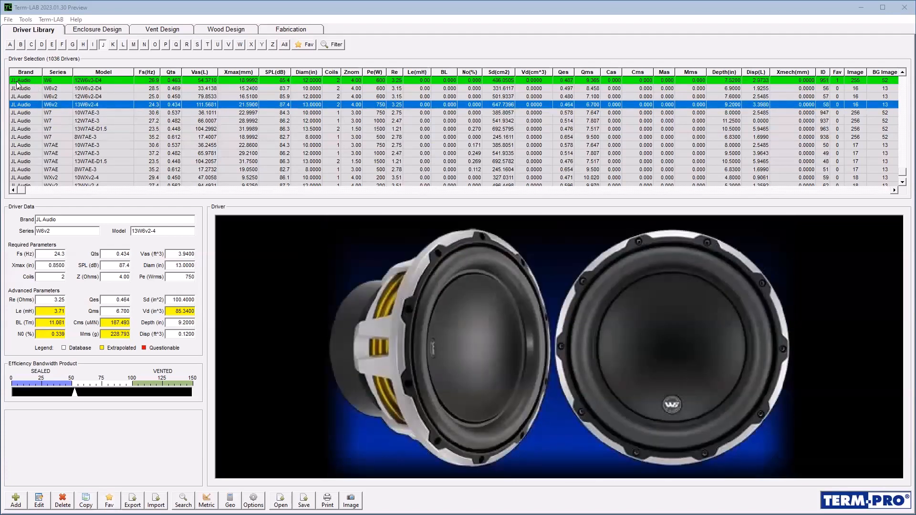
{"action": "scroll", "coordinate": [72, 103], "scroll_direction": "up", "scroll_amount": 1}
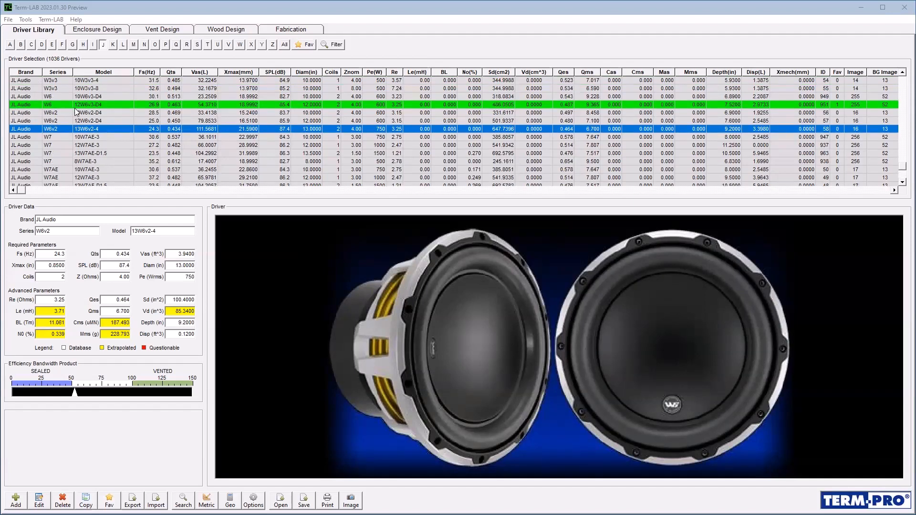
{"action": "left_click", "coordinate": [32, 106]}
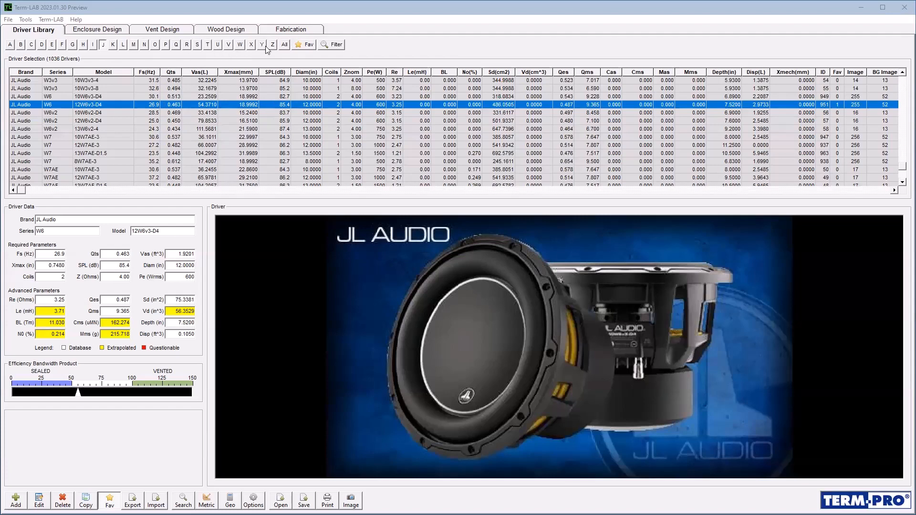
{"action": "left_click", "coordinate": [308, 45]}
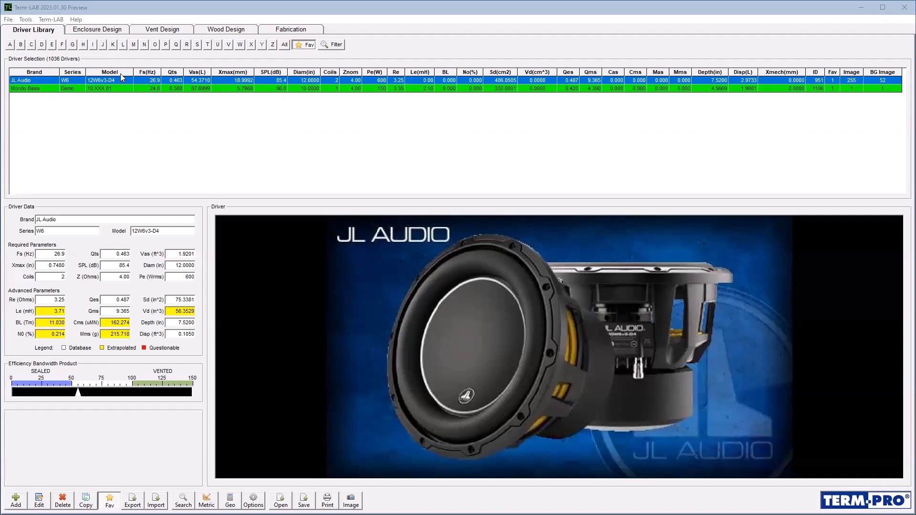
{"action": "left_click", "coordinate": [81, 77]}
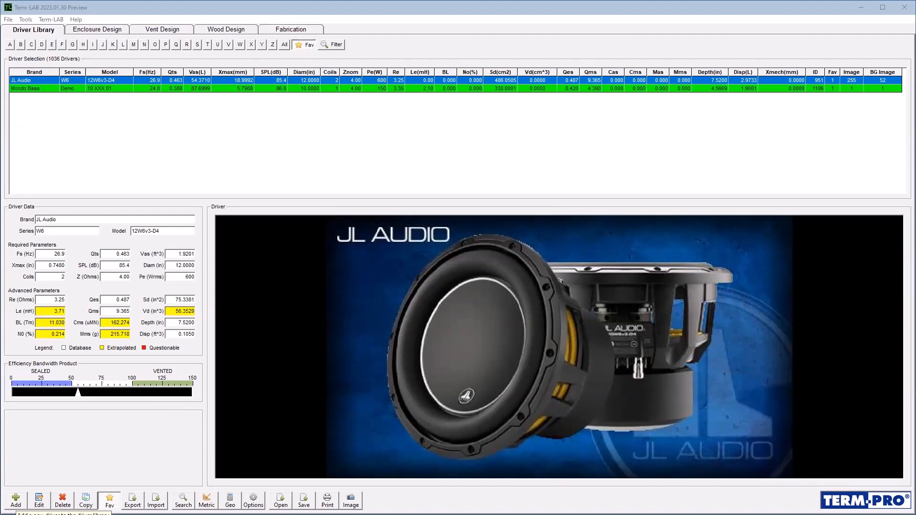
- Try a new driver entry with Fs 23 Hz, Qts 0.340 and a Vas value, and switch the form to metric units
{"action": "left_click", "coordinate": [16, 499]}
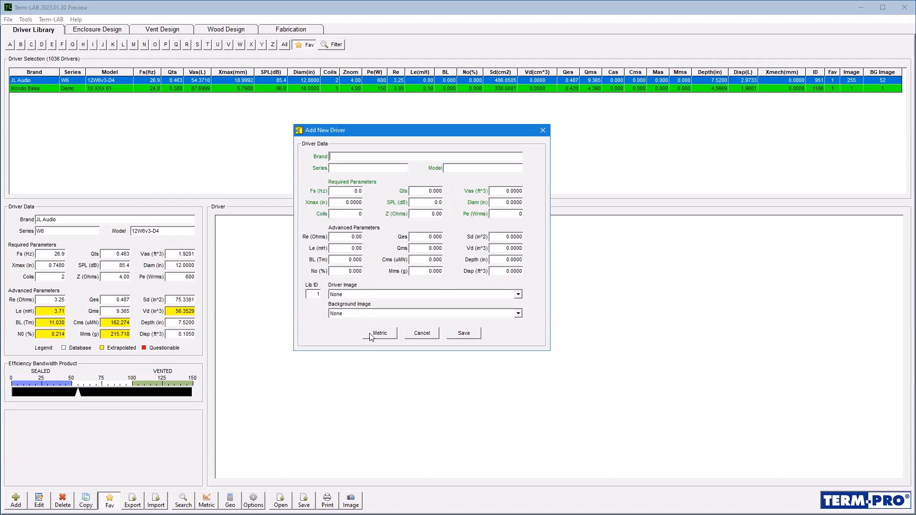
{"action": "left_click_drag", "start_coordinate": [355, 189], "coordinate": [389, 189]}
{"action": "type", "text": "23"}
{"action": "key", "text": "Tab"}
{"action": "key", "text": "BackSpace"}
{"action": "key", "text": "Tab"}
{"action": "type", "text": "2.1"}
{"action": "key", "text": "Tab"}
{"action": "left_click", "coordinate": [380, 333]}
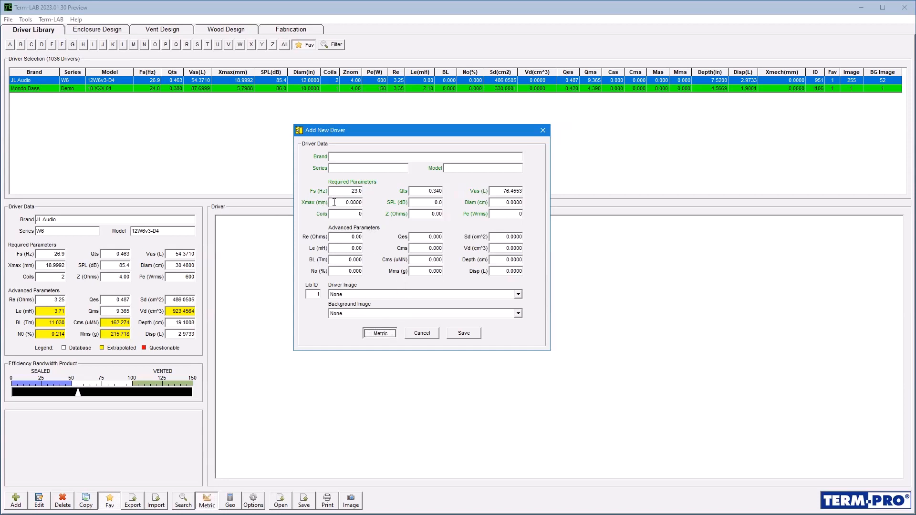
- Enter an Xmax of 10 mm, discard the new driver entry and return the library to imperial units
{"action": "left_click", "coordinate": [335, 202]}
{"action": "type", "text": "10"}
{"action": "key", "text": "Tab"}
{"action": "left_click", "coordinate": [435, 337]}
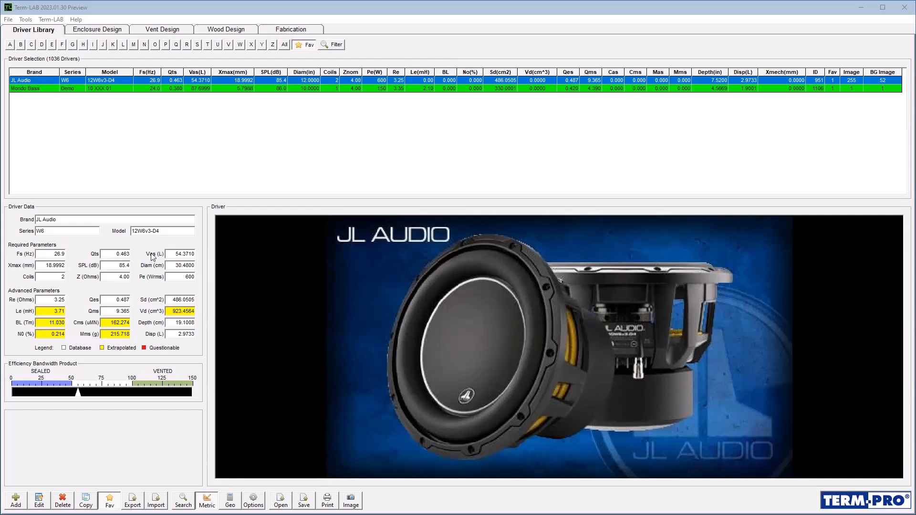
{"action": "left_click", "coordinate": [207, 501]}
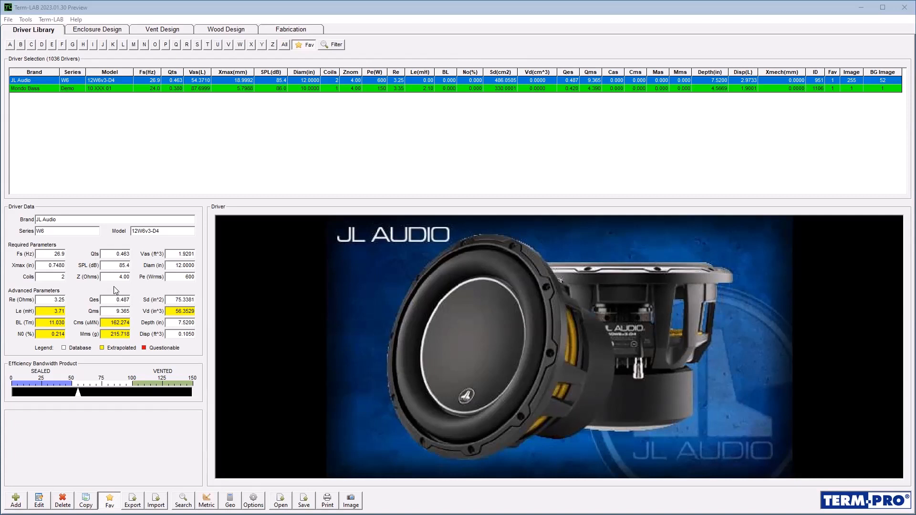
- Reset the enclosure response graph layers and switch the enclosure type to the bandpass with a sealed back and vented front chamber
{"action": "left_click", "coordinate": [109, 31]}
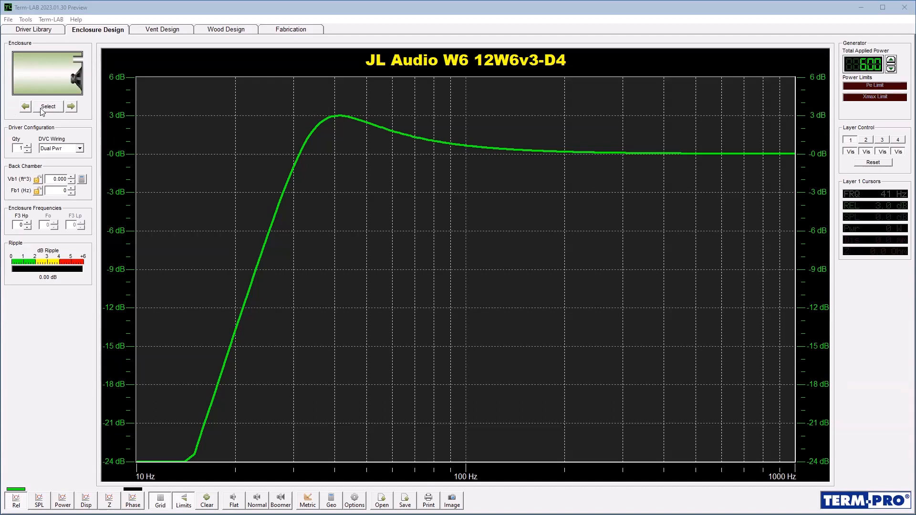
{"action": "left_click", "coordinate": [875, 163]}
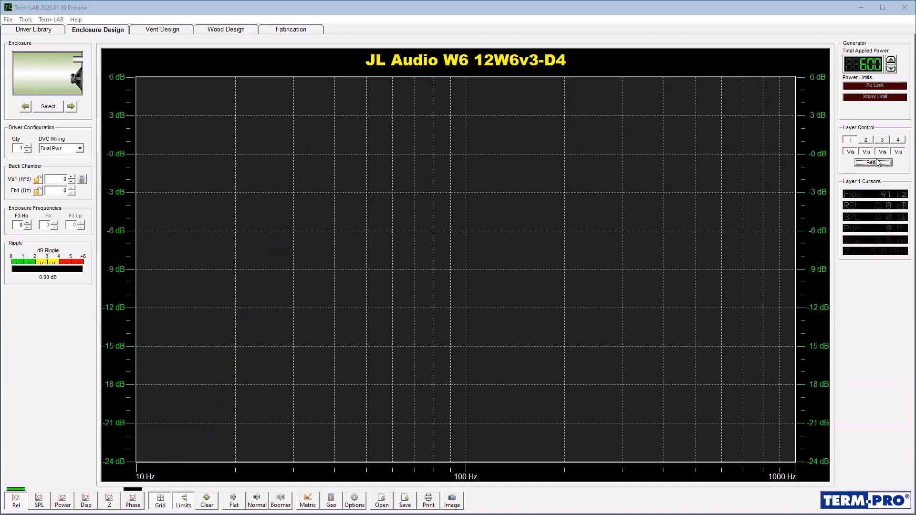
{"action": "left_click", "coordinate": [26, 107]}
{"action": "left_click", "coordinate": [28, 107]}
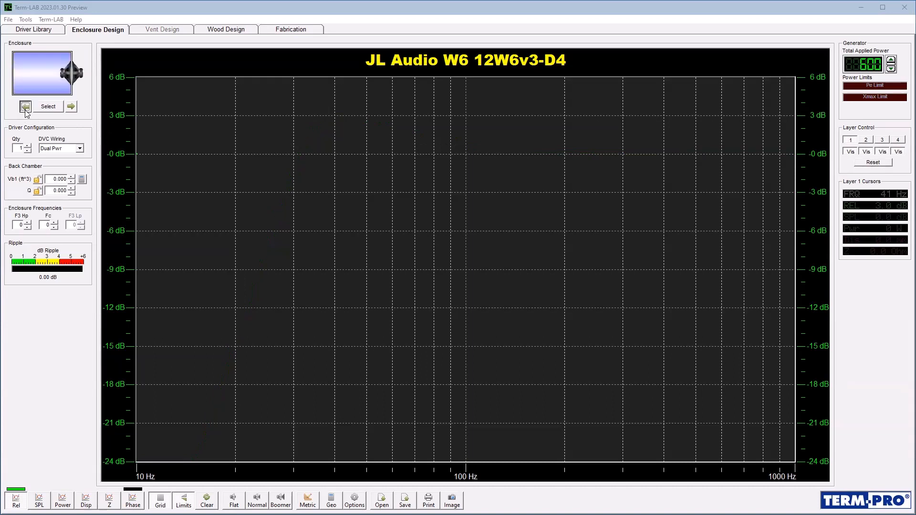
{"action": "left_click", "coordinate": [69, 108]}
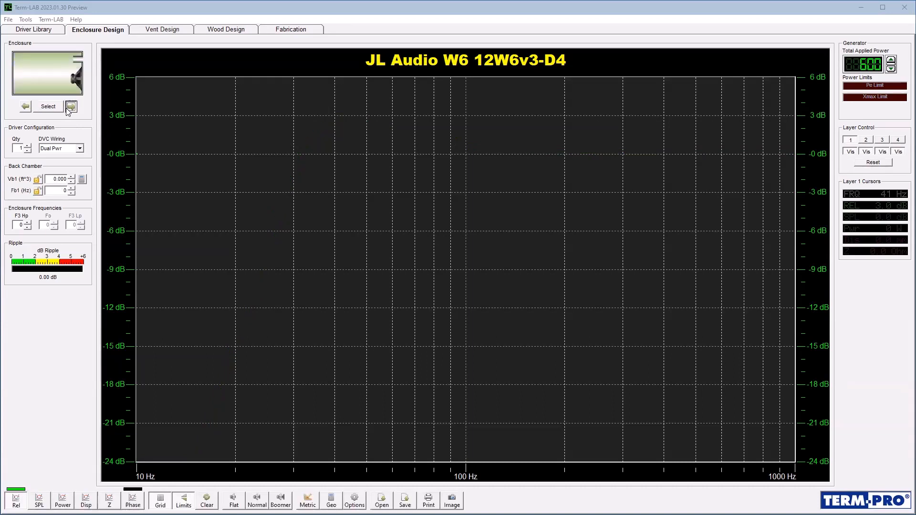
{"action": "left_click", "coordinate": [69, 110]}
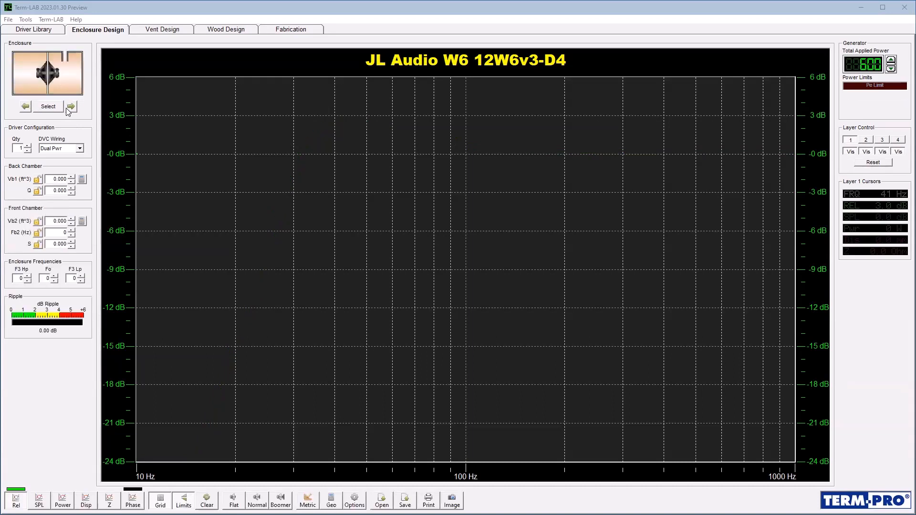
- Switch the enclosure type back to sealed and compare the advantages and disadvantages of the sealed, vented and Bandpass 4 types
{"action": "left_click", "coordinate": [23, 107]}
{"action": "left_click", "coordinate": [22, 108]}
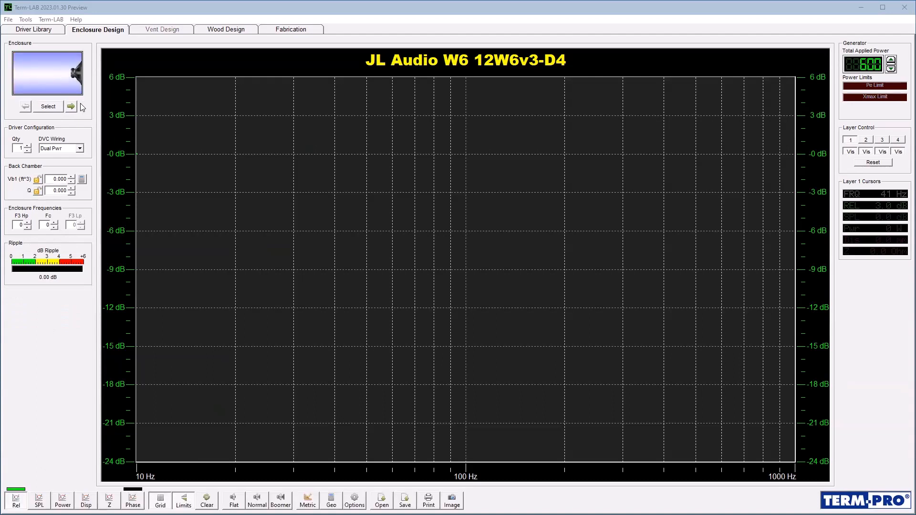
{"action": "left_click", "coordinate": [45, 108]}
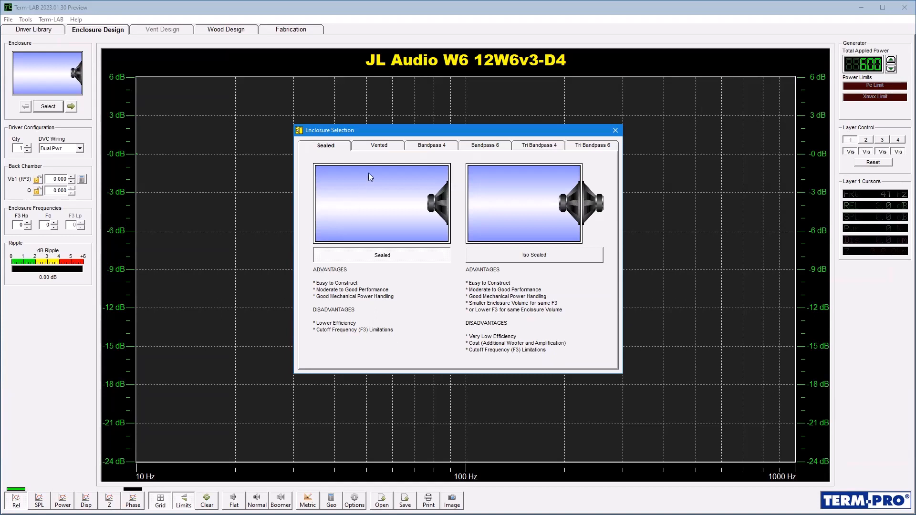
{"action": "left_click", "coordinate": [378, 145]}
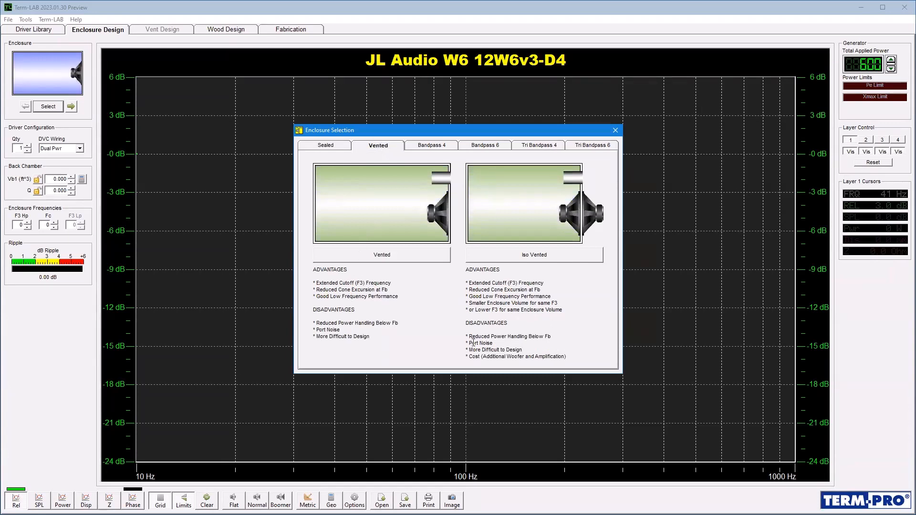
{"action": "left_click", "coordinate": [438, 145]}
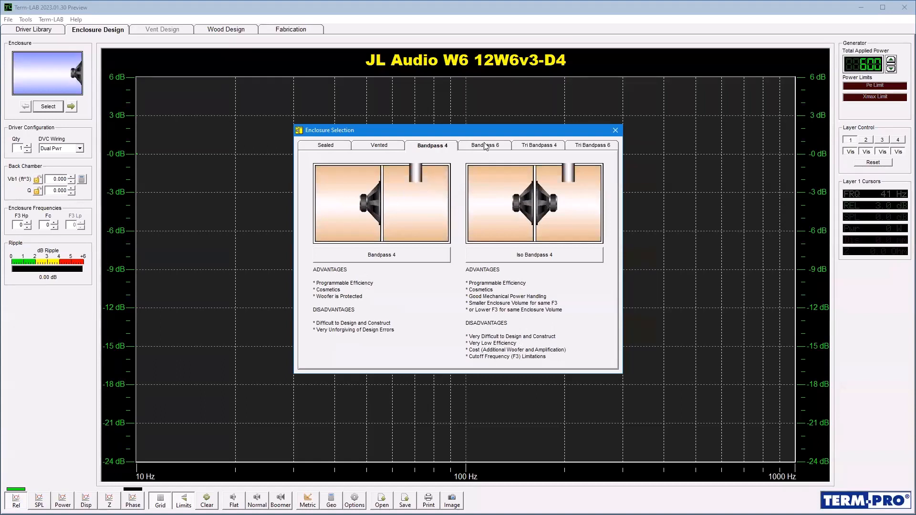
{"action": "left_click", "coordinate": [369, 147]}
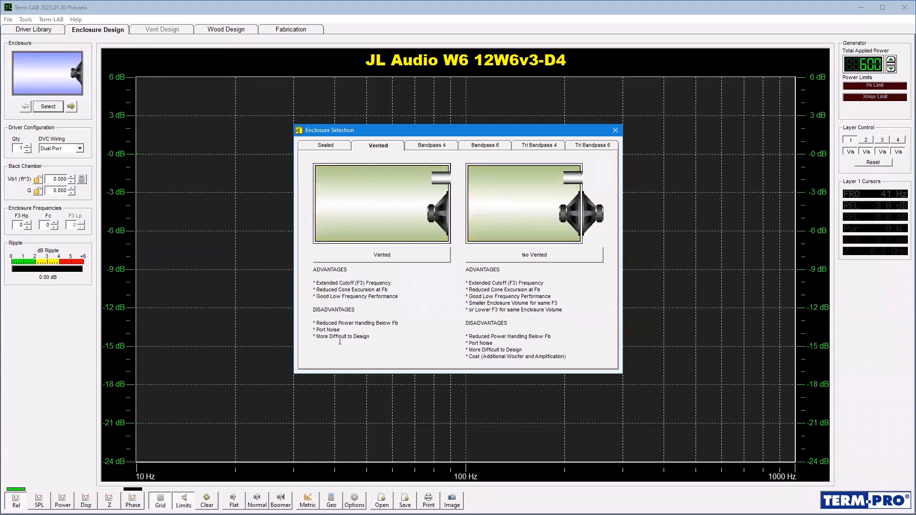
{"action": "left_click", "coordinate": [336, 147]}
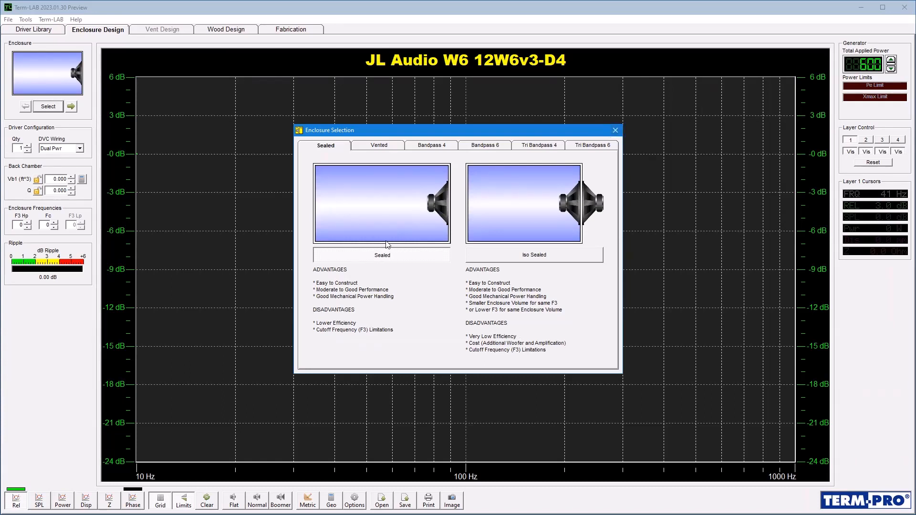
{"action": "left_click", "coordinate": [616, 131]}
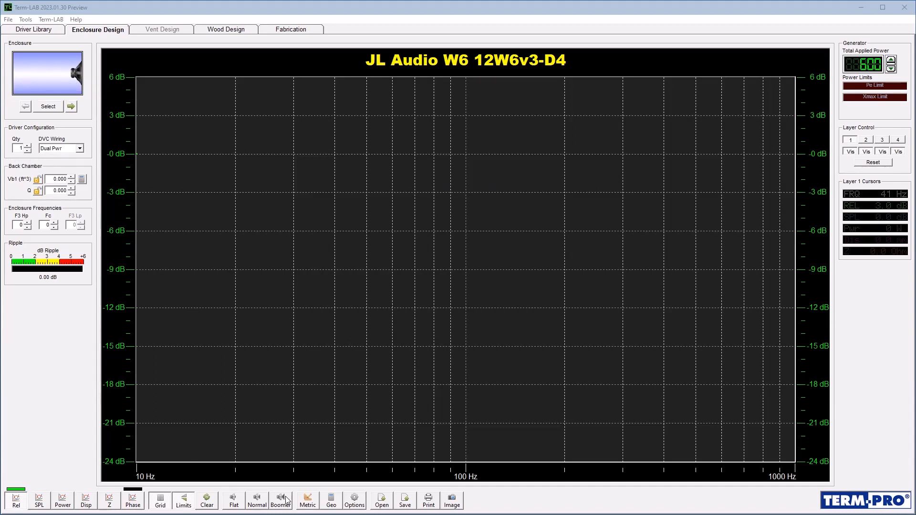
- Generate a maximally flat design for the sealed enclosure and read its response at 64 Hz and 41 Hz
{"action": "left_click", "coordinate": [233, 500]}
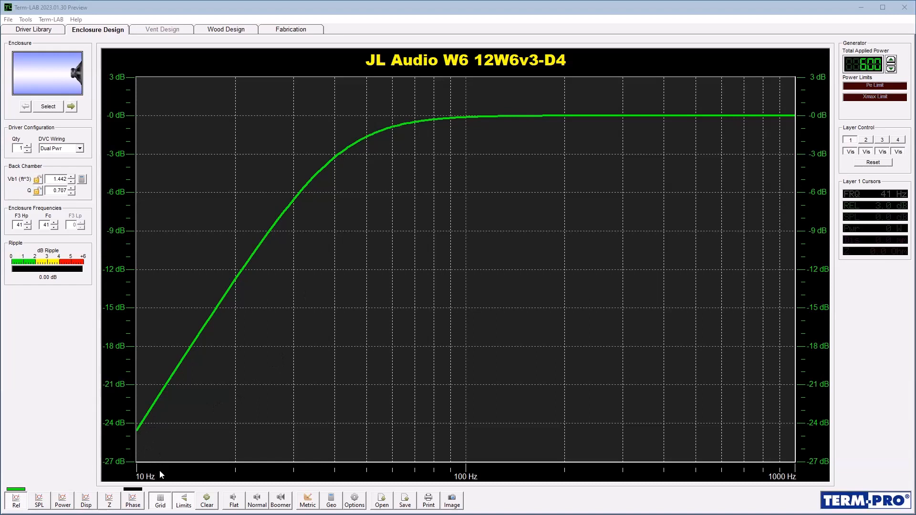
{"action": "left_click", "coordinate": [160, 501]}
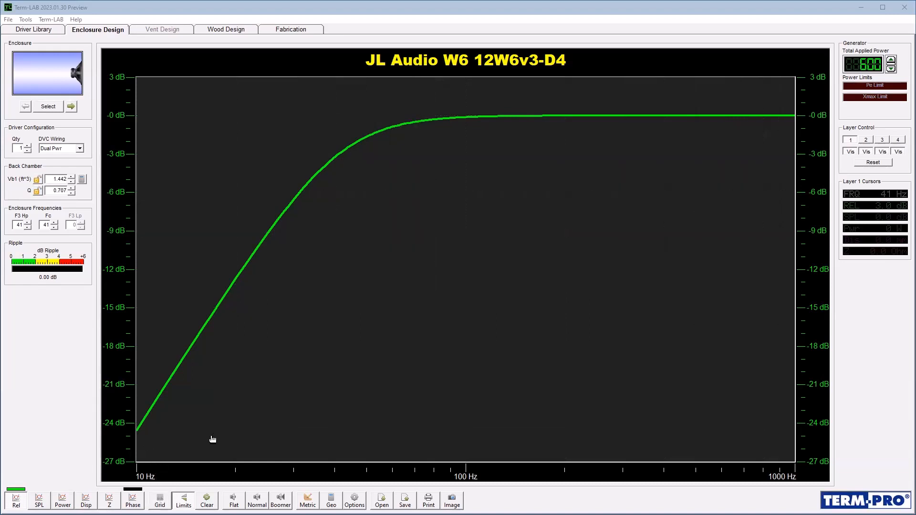
{"action": "left_click_drag", "start_coordinate": [474, 316], "coordinate": [403, 304]}
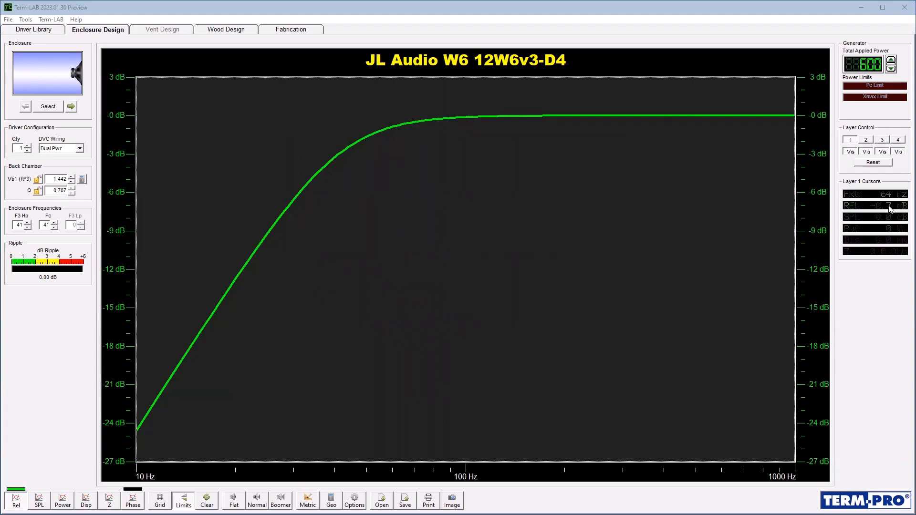
{"action": "left_click_drag", "start_coordinate": [407, 278], "coordinate": [339, 283]}
{"action": "left_click", "coordinate": [160, 500]}
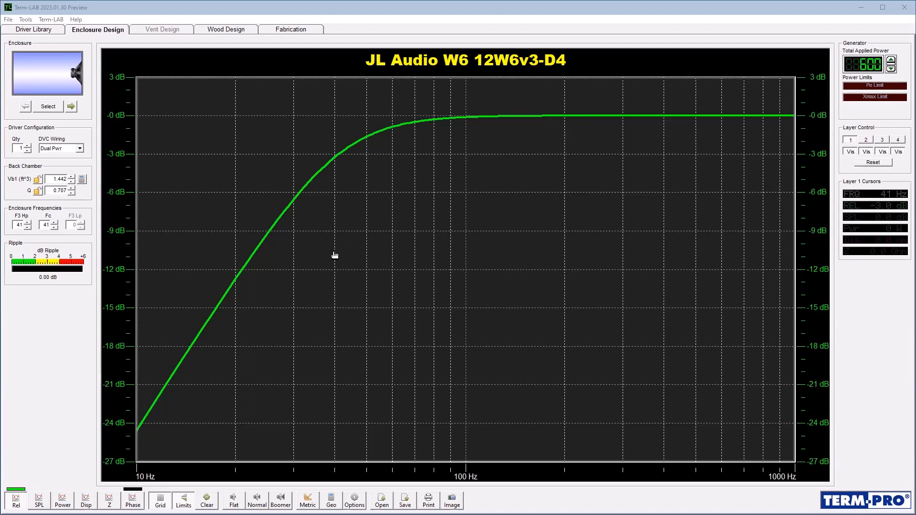
- Model a vented enclosure on layer 2 with a 2.000 ft³ back chamber tuned to 32 Hz
{"action": "left_click", "coordinate": [865, 140]}
{"action": "left_click", "coordinate": [72, 107]}
{"action": "left_click", "coordinate": [73, 107]}
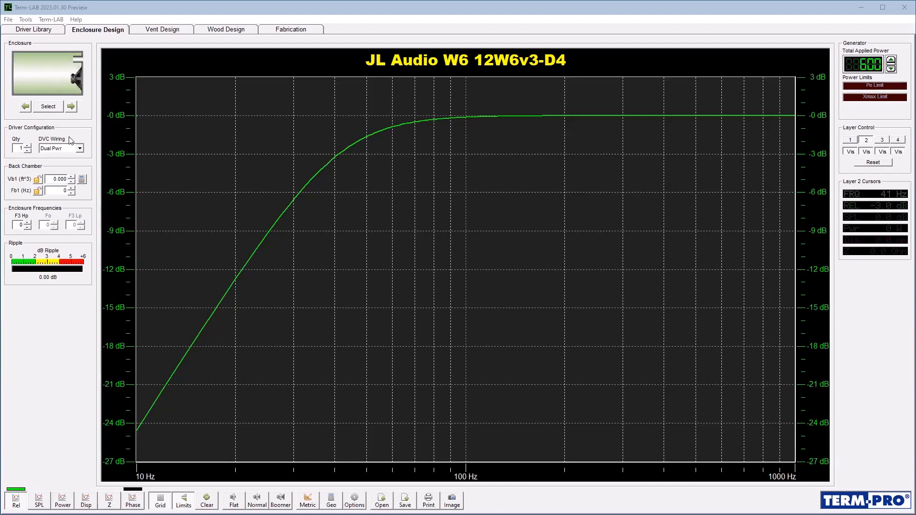
{"action": "double_click", "coordinate": [51, 180]}
{"action": "type", "text": "2"}
{"action": "key", "text": "Return"}
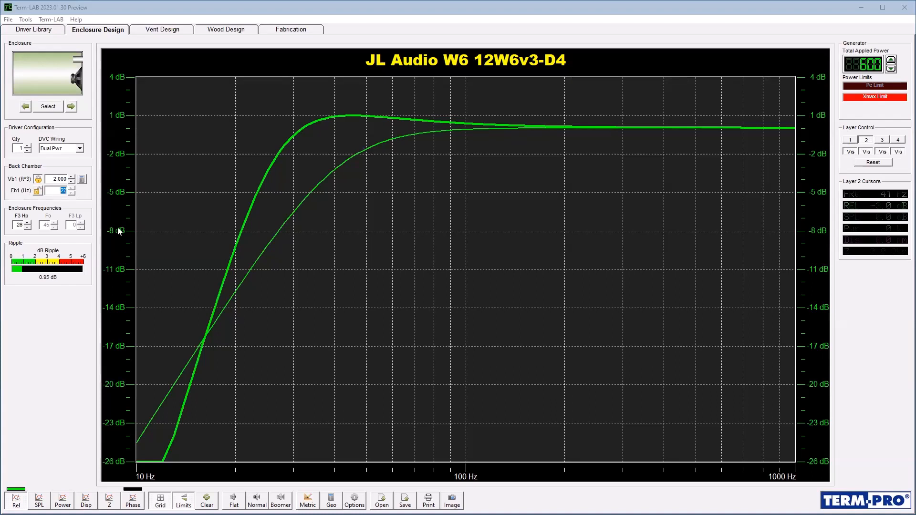
{"action": "type", "text": "3"}
{"action": "key", "text": "Return"}
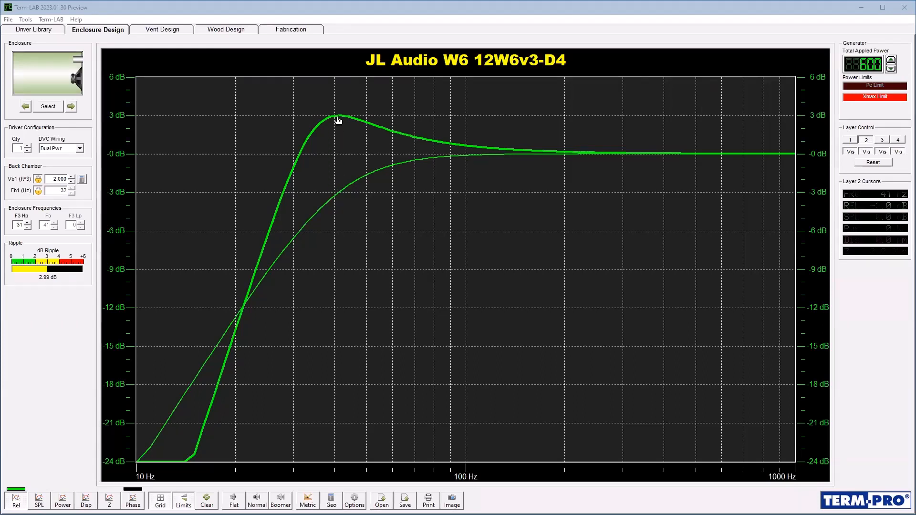
- Read the vented response at 40 Hz, and hide the layer 1 plot and the graph grid
{"action": "left_click", "coordinate": [332, 174]}
{"action": "left_click_drag", "start_coordinate": [332, 174], "coordinate": [335, 175]}
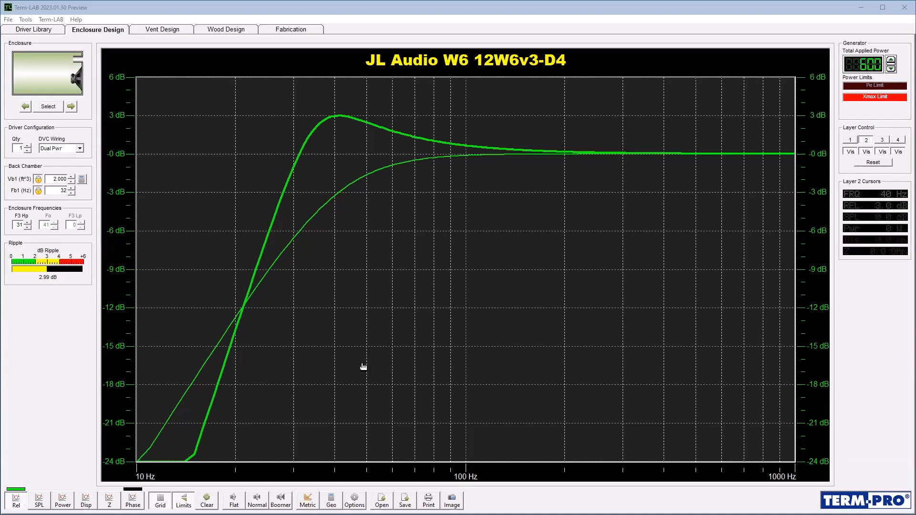
{"action": "left_click", "coordinate": [849, 152]}
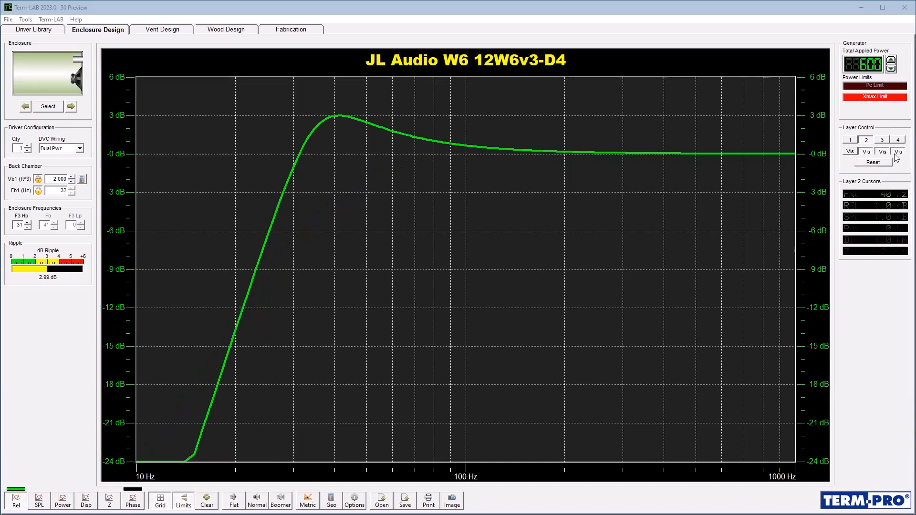
{"action": "left_click", "coordinate": [849, 152]}
{"action": "left_click", "coordinate": [850, 151]}
{"action": "left_click", "coordinate": [160, 499]}
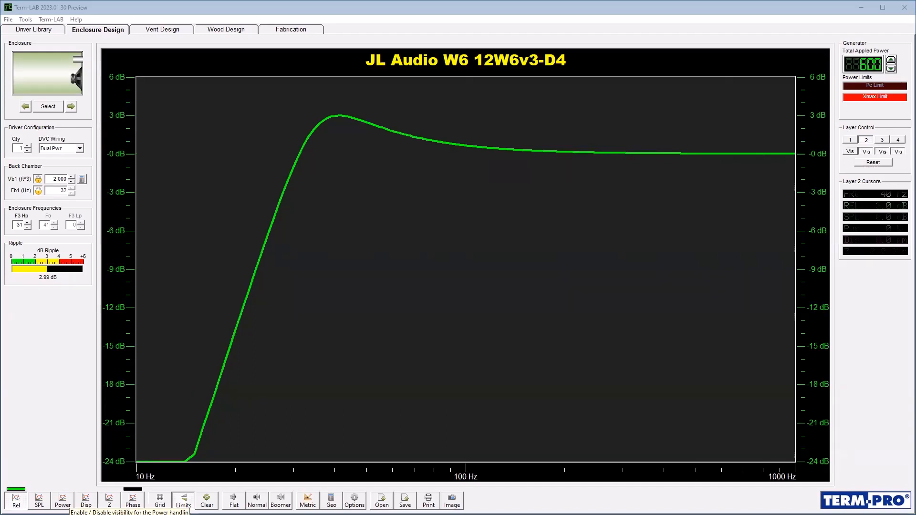
- Display the power handling curve, compare it across layers 1 and 2, and read the vented design at 16 Hz
{"action": "left_click", "coordinate": [63, 501]}
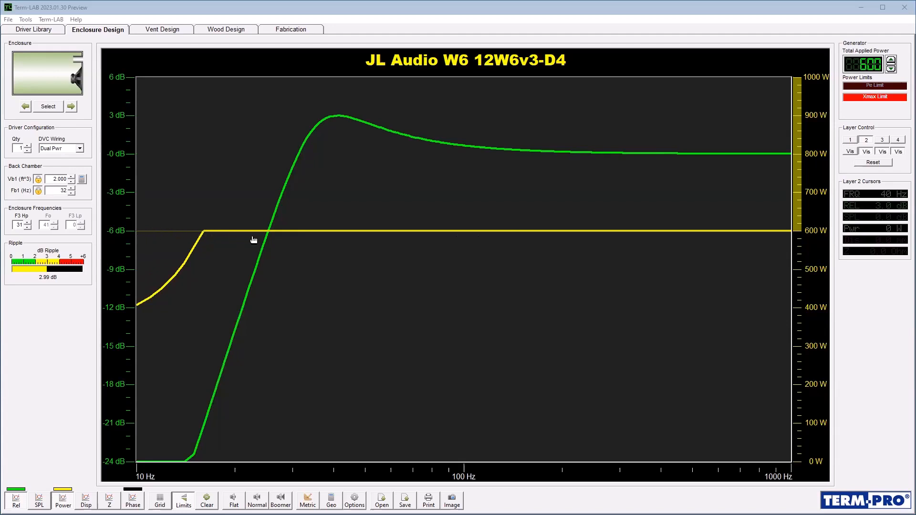
{"action": "left_click", "coordinate": [850, 151]}
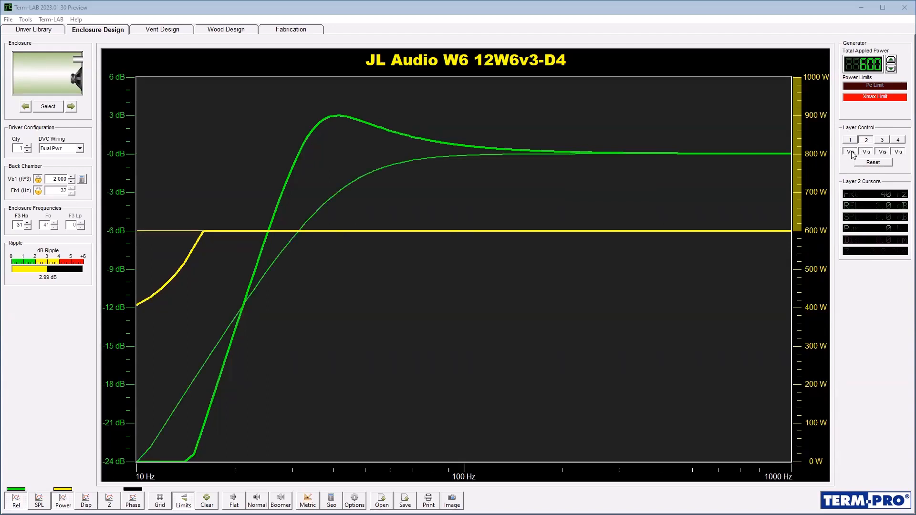
{"action": "left_click", "coordinate": [865, 152]}
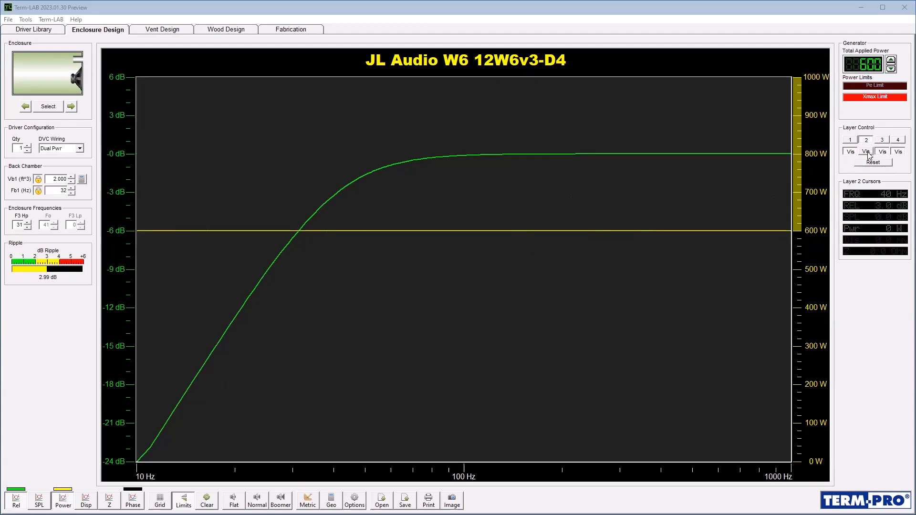
{"action": "left_click", "coordinate": [855, 154]}
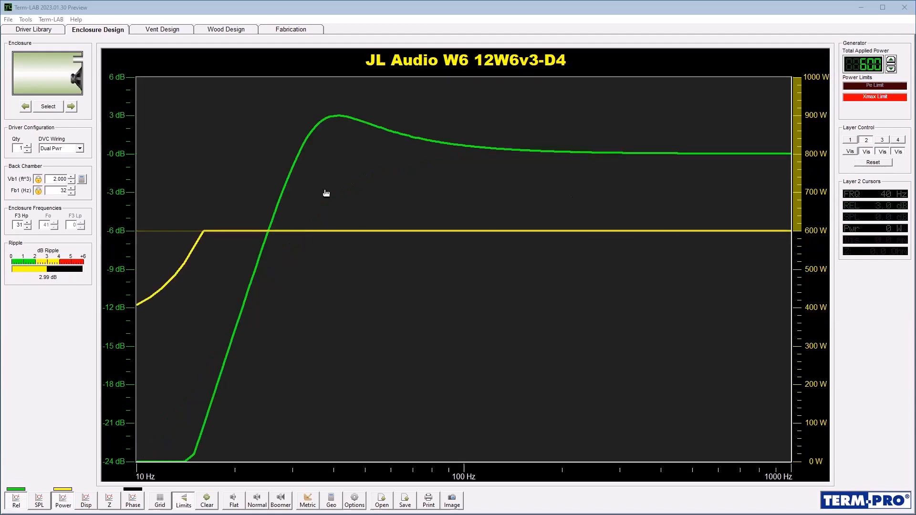
{"action": "left_click", "coordinate": [205, 219]}
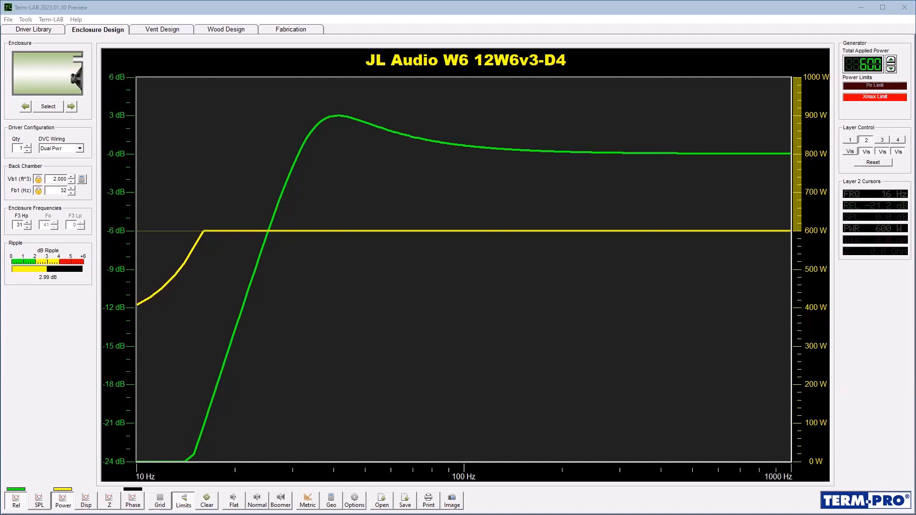
- Examine the vented design's cone displacement at 32 Hz and 16 Hz, and remove the displacement and power curves from the graph
{"action": "left_click", "coordinate": [86, 501]}
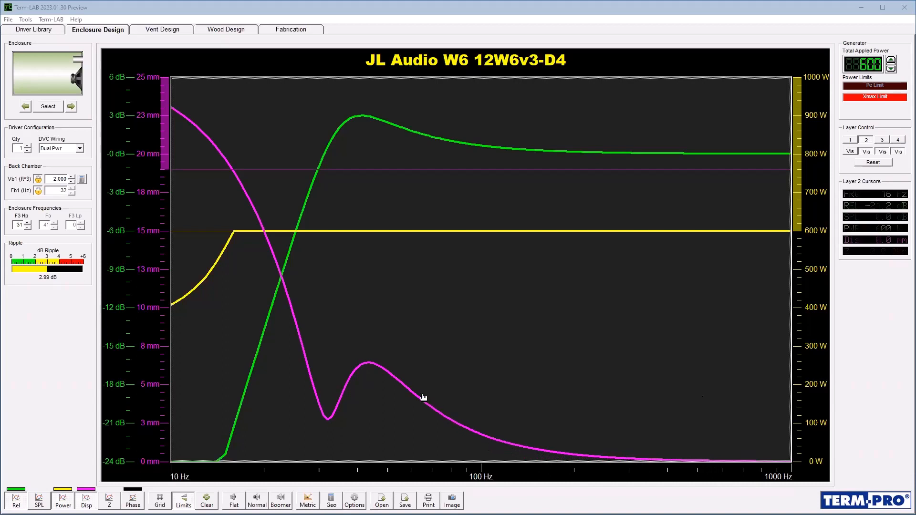
{"action": "left_click", "coordinate": [327, 439]}
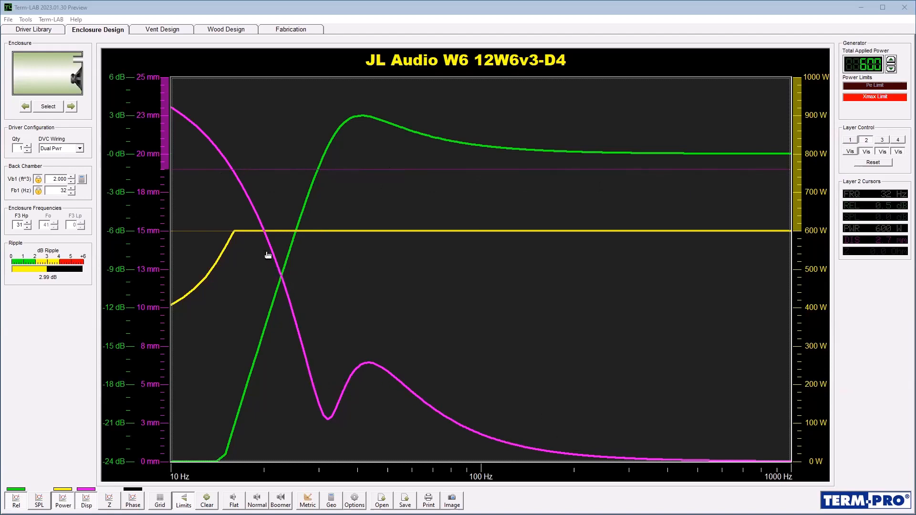
{"action": "left_click", "coordinate": [231, 190]}
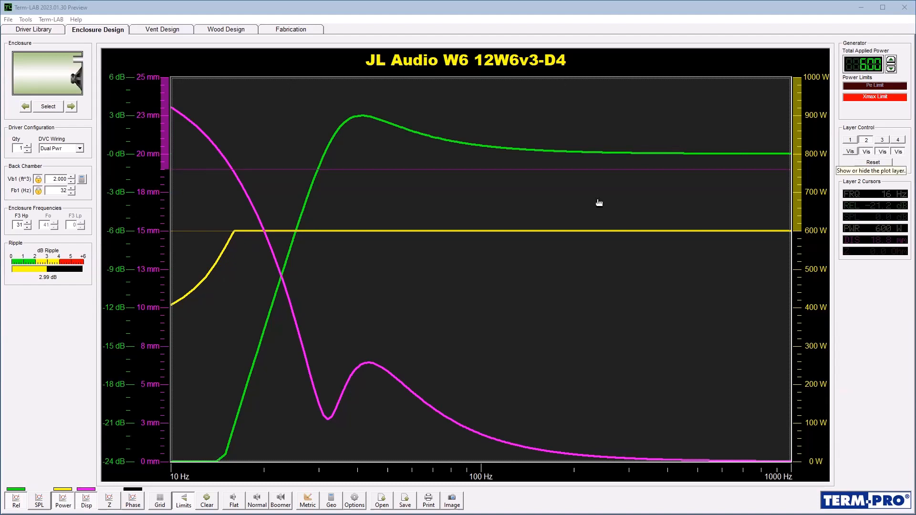
{"action": "left_click", "coordinate": [86, 500]}
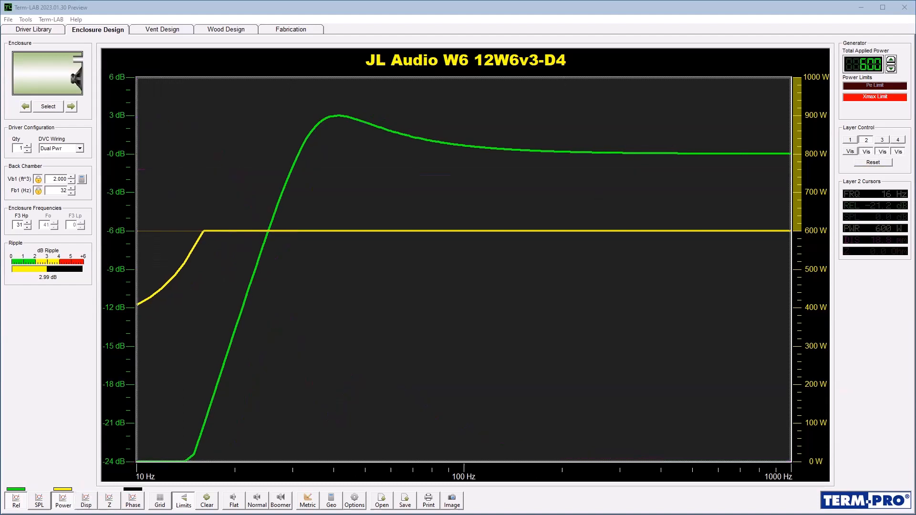
{"action": "left_click", "coordinate": [63, 501]}
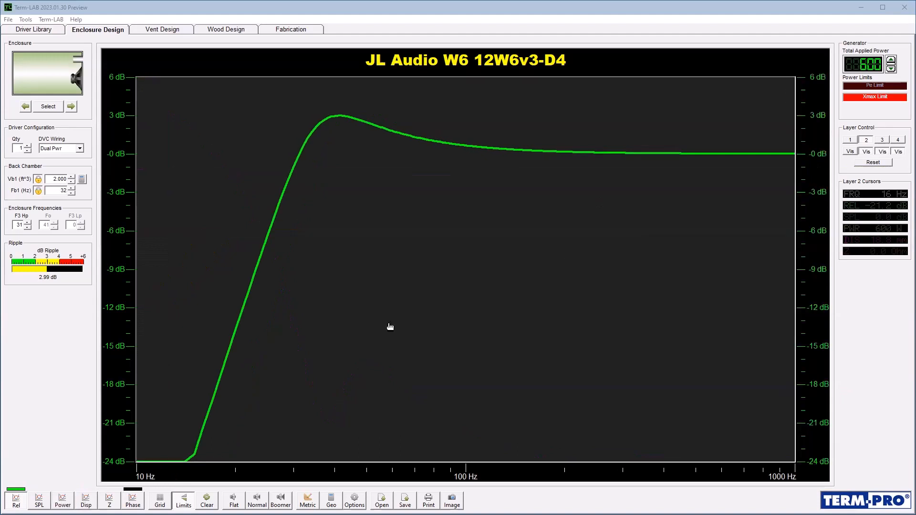
- Generate a maximally flat design for a single-driver Bandpass 4 enclosure on layer 3
{"action": "left_click", "coordinate": [848, 141]}
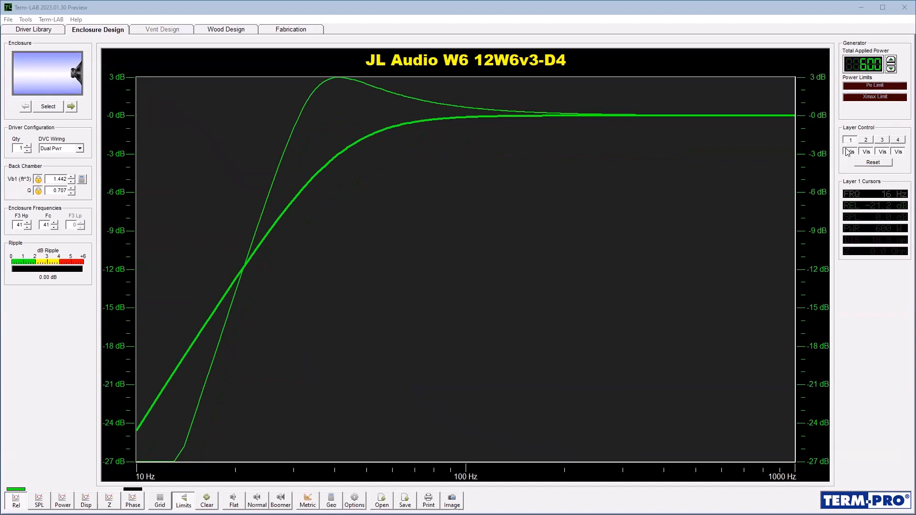
{"action": "left_click", "coordinate": [882, 139]}
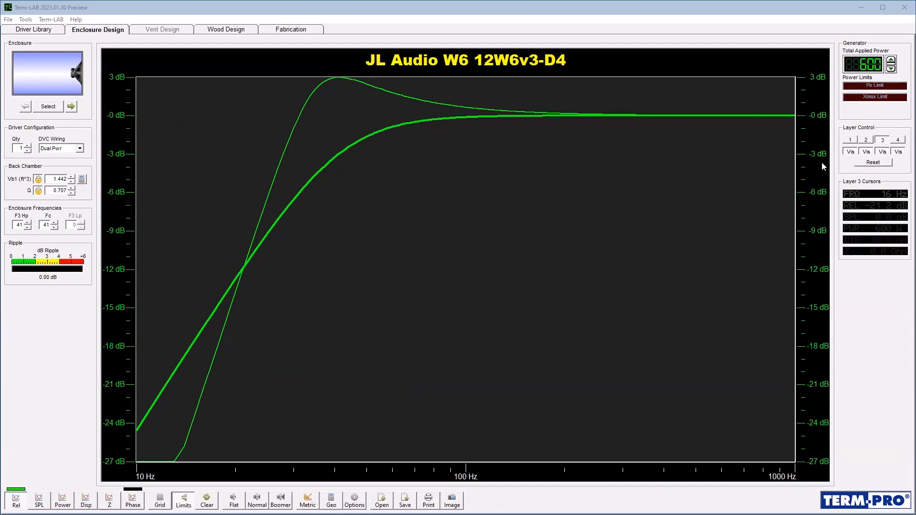
{"action": "left_click", "coordinate": [72, 106]}
{"action": "left_click", "coordinate": [72, 106]}
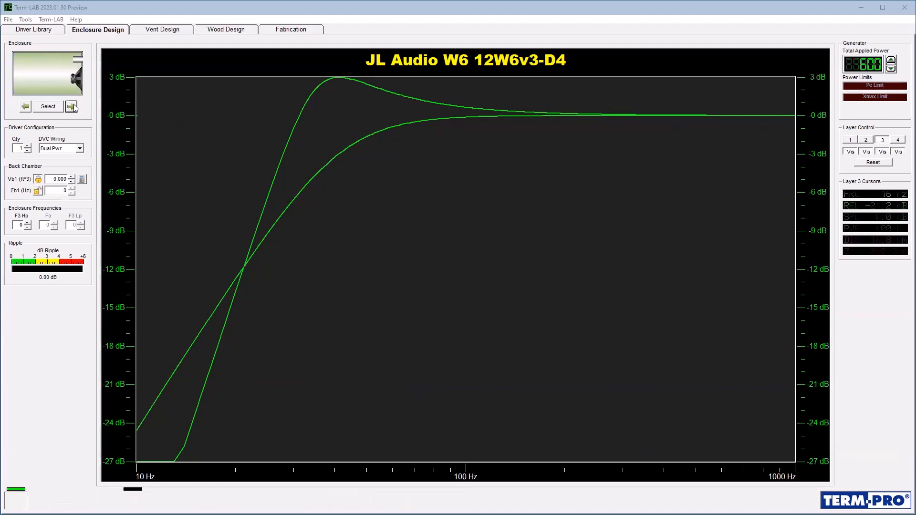
{"action": "left_click", "coordinate": [72, 106]}
{"action": "left_click", "coordinate": [72, 106]}
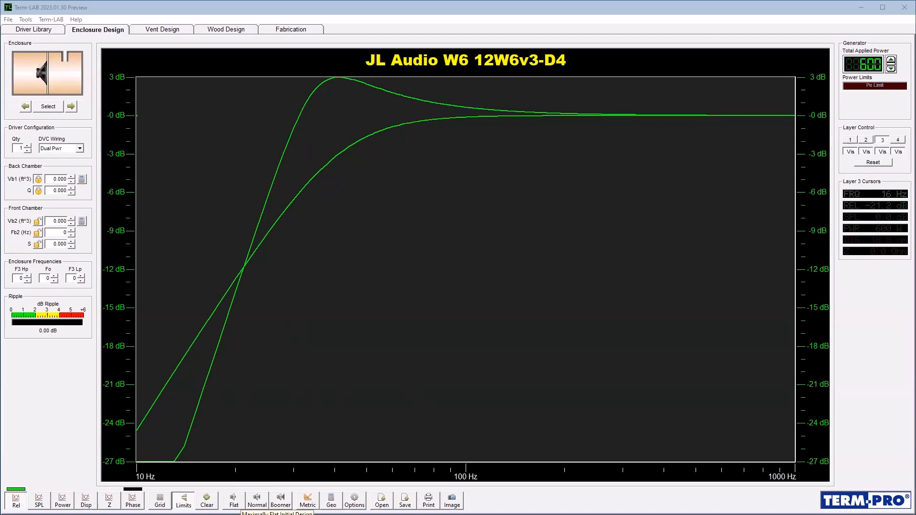
{"action": "left_click", "coordinate": [234, 500]}
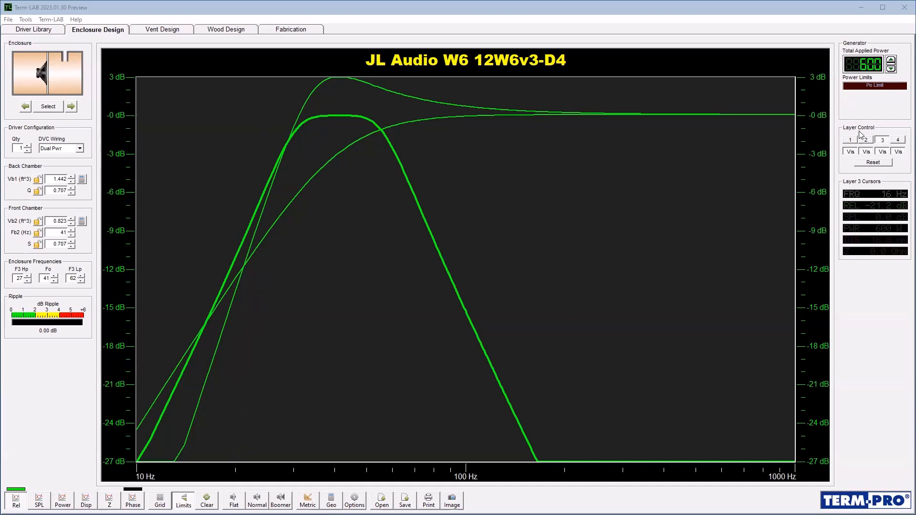
- Hide the sealed and vented plots on layers 1 and 2, and show the graph grid
{"action": "left_click", "coordinate": [850, 151]}
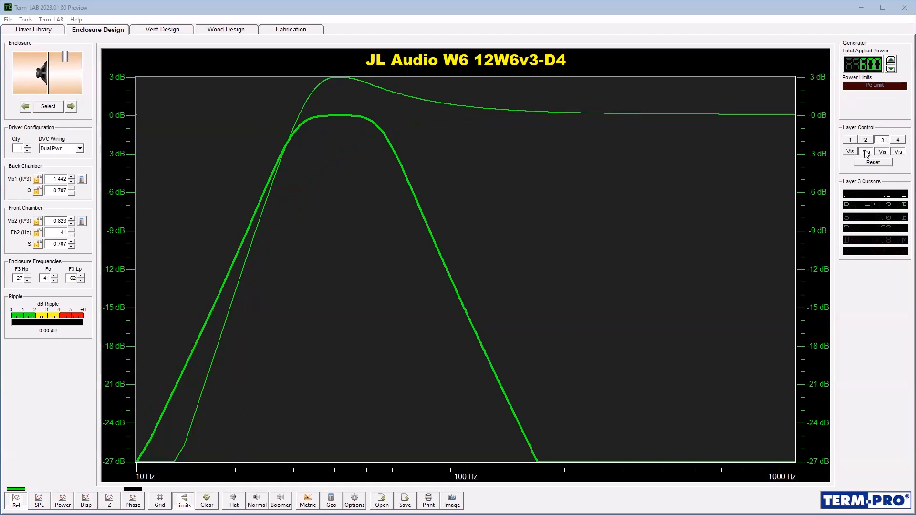
{"action": "left_click", "coordinate": [866, 152]}
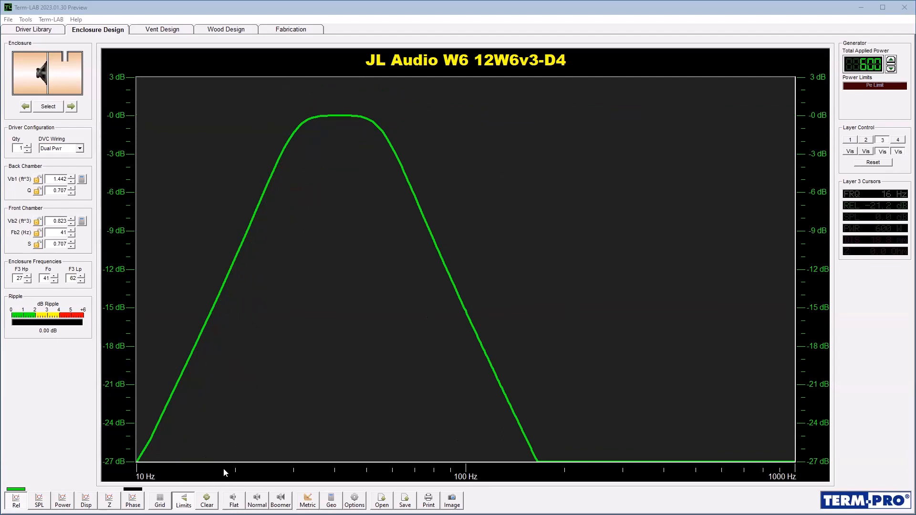
{"action": "left_click", "coordinate": [160, 500]}
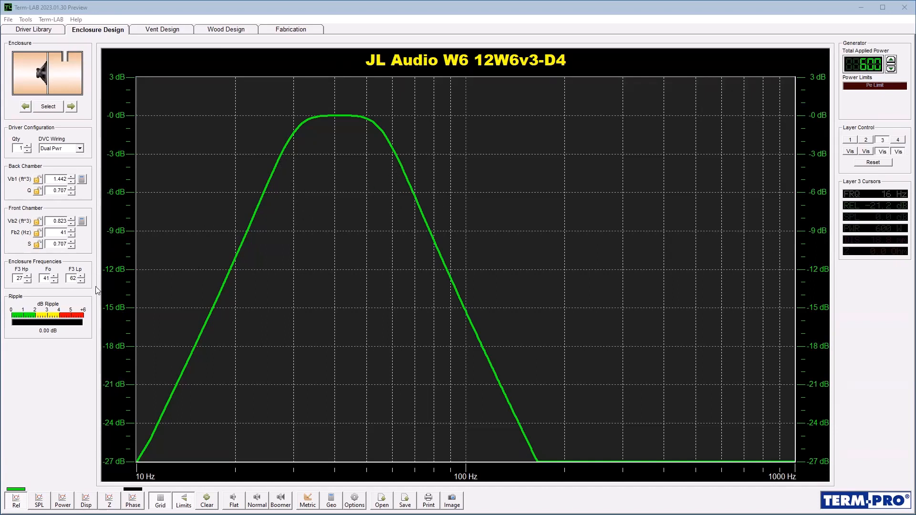
- Read the bandpass response at 41 Hz and raise the back chamber's Q gradually to 1.030
{"action": "left_click_drag", "start_coordinate": [357, 299], "coordinate": [338, 299]}
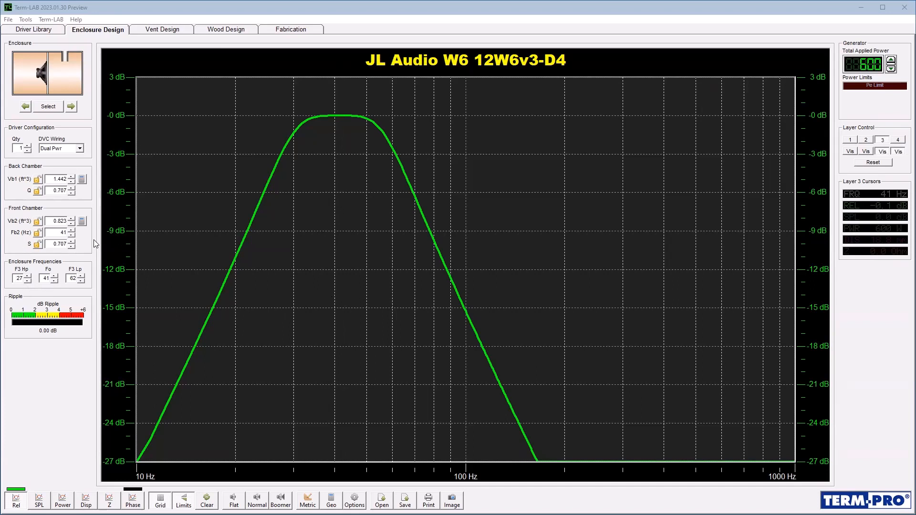
{"action": "left_click", "coordinate": [71, 189]}
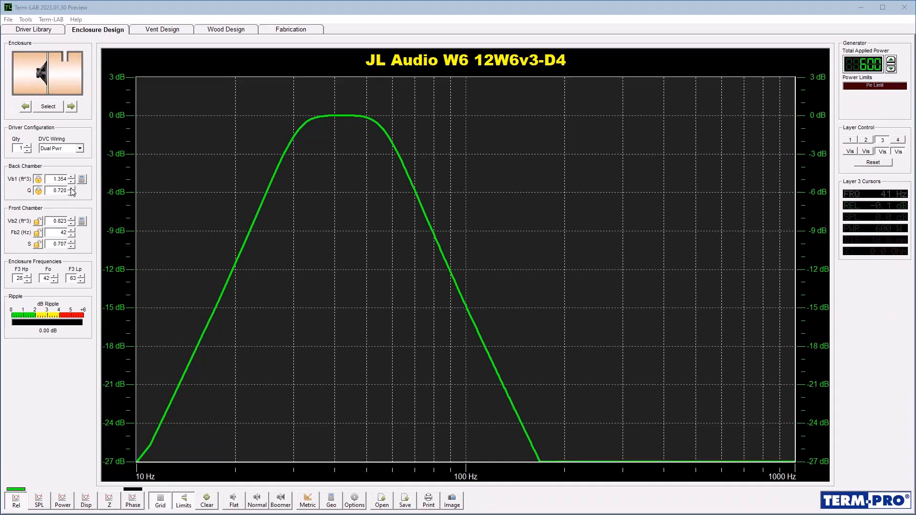
{"action": "left_click", "coordinate": [71, 189]}
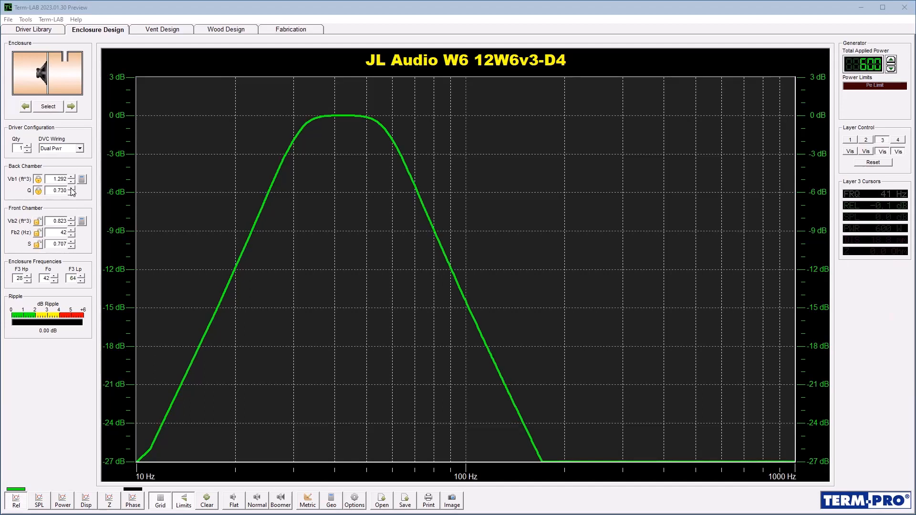
{"action": "left_click", "coordinate": [71, 189]}
{"action": "left_click", "coordinate": [71, 189]}
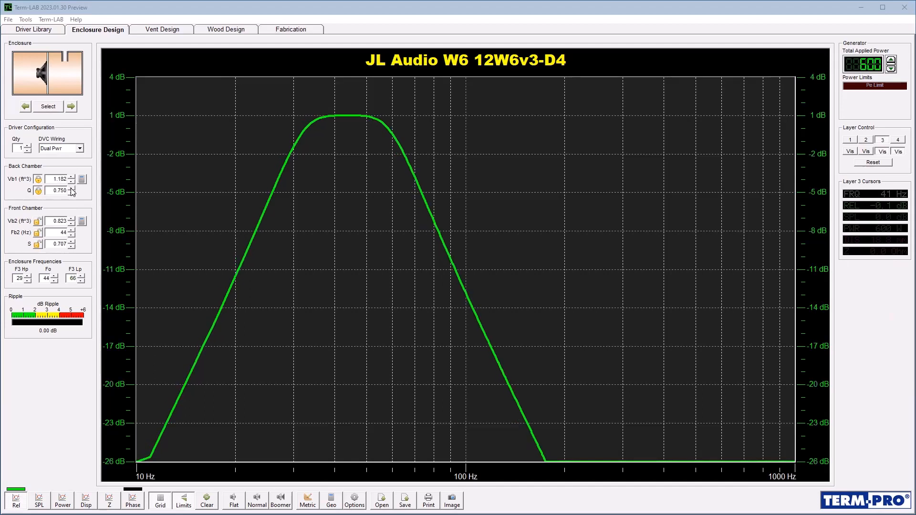
{"action": "left_click", "coordinate": [71, 189]}
{"action": "left_click", "coordinate": [71, 188]}
{"action": "left_click", "coordinate": [71, 188]}
{"action": "left_click", "coordinate": [71, 189]}
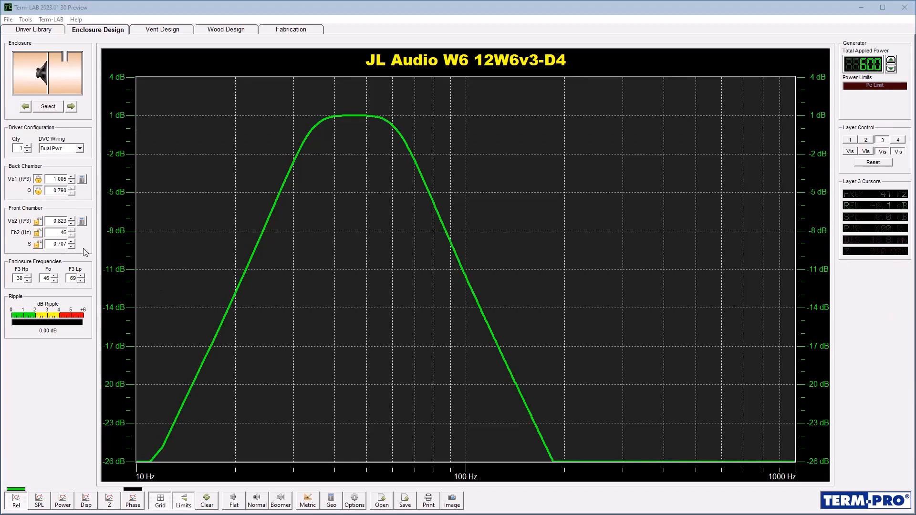
{"action": "left_click", "coordinate": [71, 189]}
{"action": "left_click", "coordinate": [71, 189]}
{"action": "left_click", "coordinate": [71, 189]}
{"action": "left_click", "coordinate": [71, 188]}
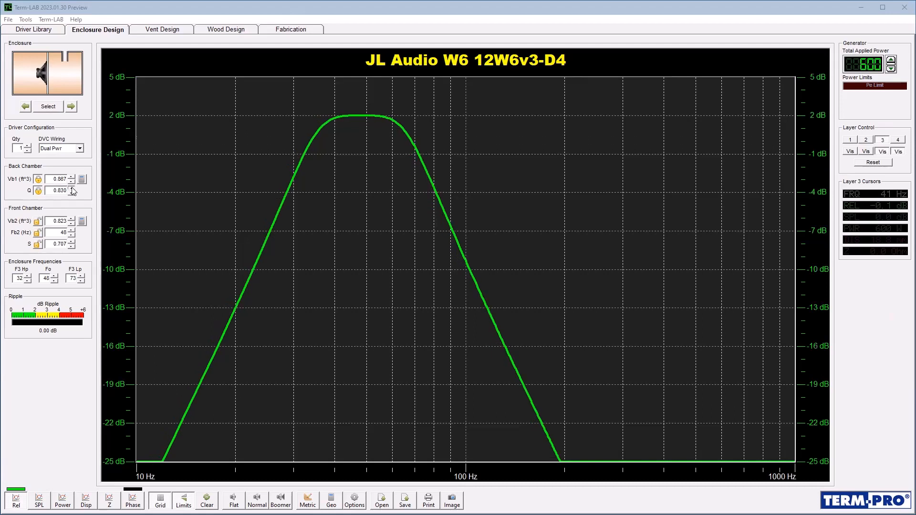
{"action": "left_click", "coordinate": [71, 189]}
{"action": "left_click", "coordinate": [71, 189]}
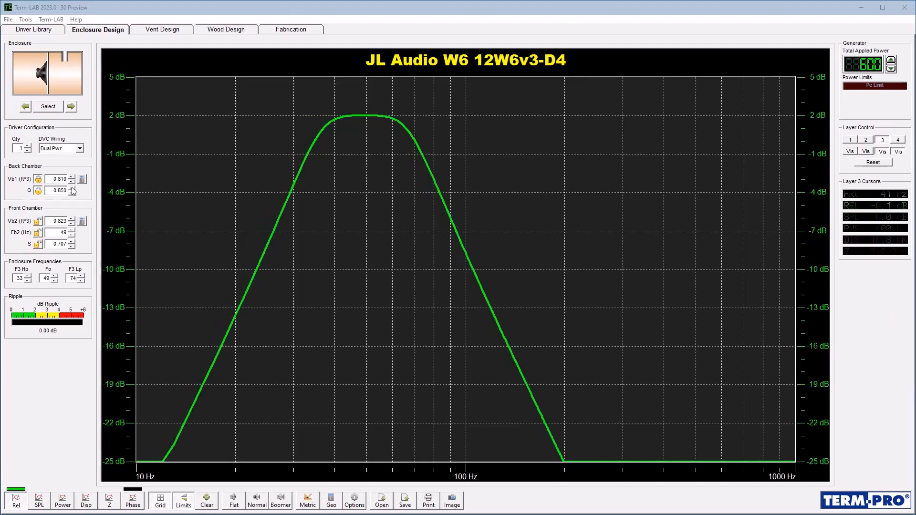
{"action": "left_click", "coordinate": [71, 189]}
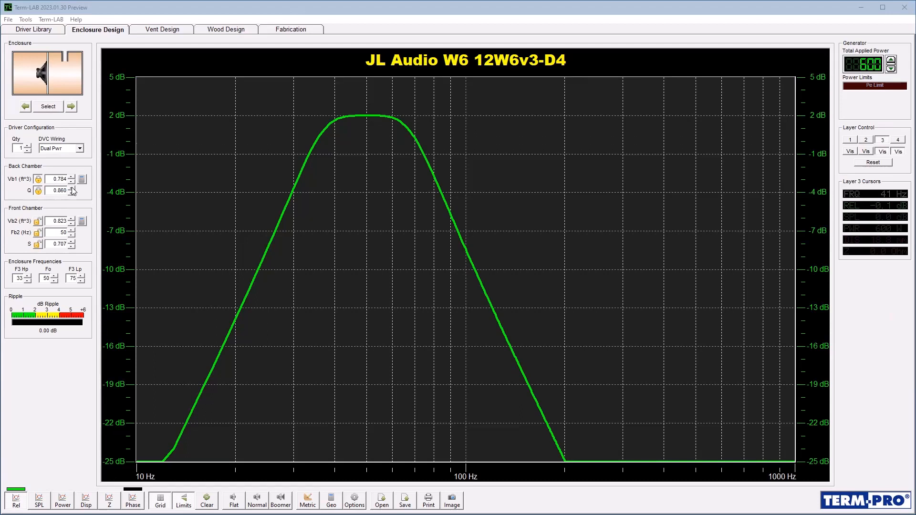
{"action": "left_click", "coordinate": [71, 188]}
{"action": "left_click", "coordinate": [71, 189]}
{"action": "left_click", "coordinate": [72, 189]}
{"action": "left_click", "coordinate": [72, 188]}
{"action": "left_click", "coordinate": [72, 189]}
{"action": "left_click", "coordinate": [71, 189]}
{"action": "left_click", "coordinate": [71, 189]}
{"action": "left_click", "coordinate": [72, 189]}
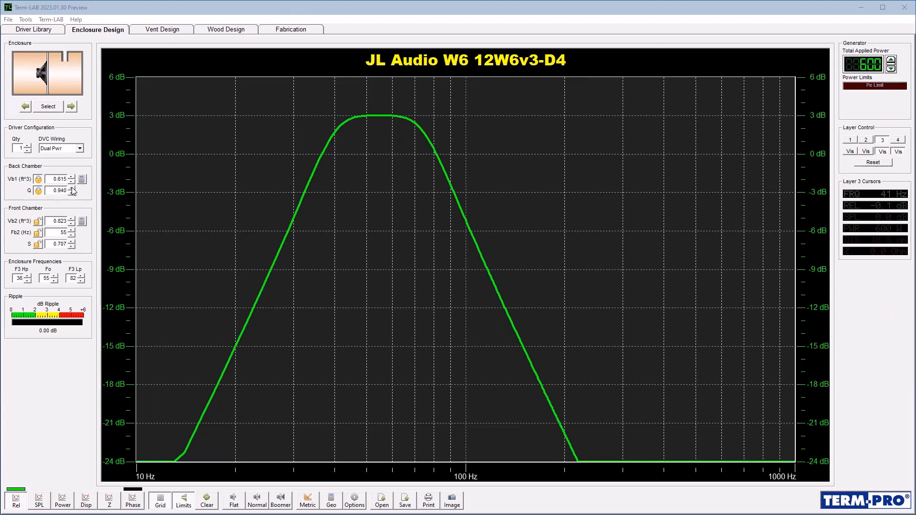
{"action": "left_click", "coordinate": [71, 188]}
{"action": "left_click", "coordinate": [72, 189]}
{"action": "left_click", "coordinate": [71, 188]}
{"action": "left_click", "coordinate": [71, 189]}
{"action": "left_click", "coordinate": [72, 189]}
{"action": "left_click", "coordinate": [71, 189]}
{"action": "left_click", "coordinate": [72, 189]}
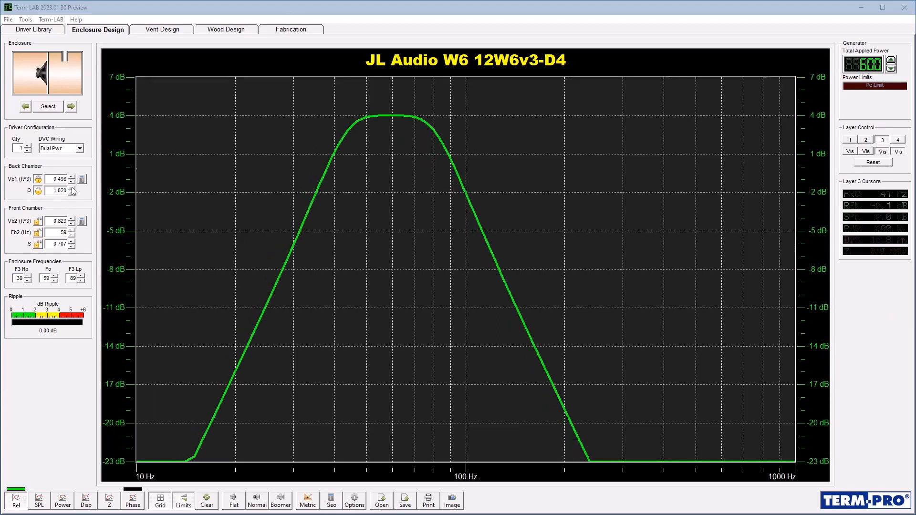
{"action": "left_click", "coordinate": [72, 189]}
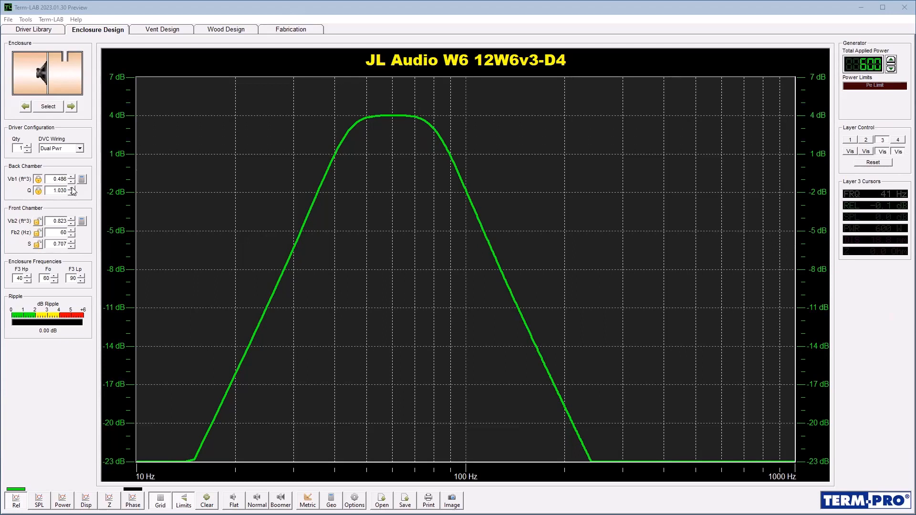
- Examine the bandpass response at 60 Hz and 42 Hz, and show the sealed plot on layer 1 for comparison
{"action": "left_click_drag", "start_coordinate": [407, 284], "coordinate": [391, 292]}
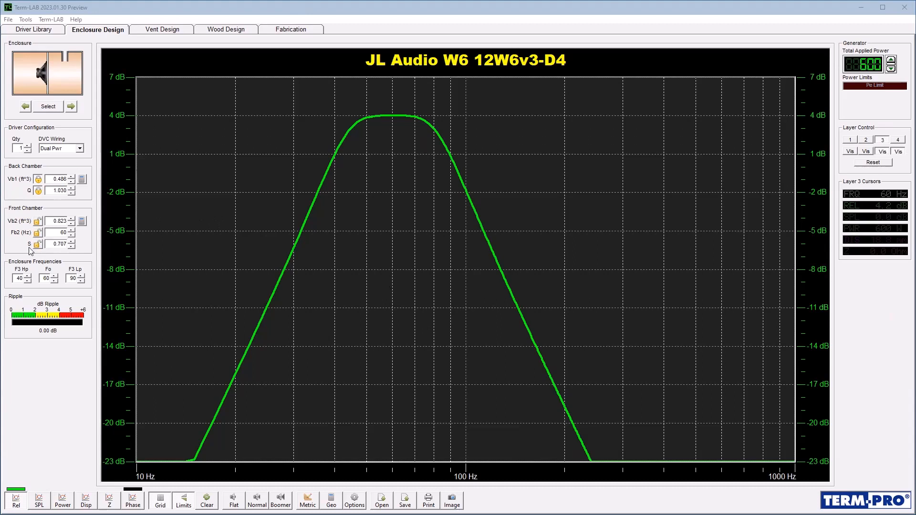
{"action": "left_click_drag", "start_coordinate": [357, 242], "coordinate": [341, 245]}
{"action": "left_click", "coordinate": [848, 152]}
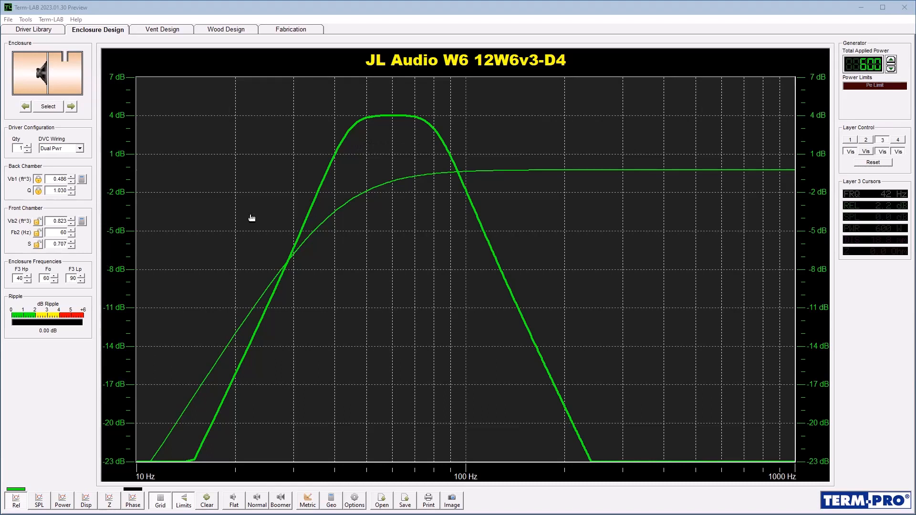
- Lower the back chamber's Q to 0.950 while comparing the bandpass response with the sealed plot
{"action": "left_click", "coordinate": [71, 194]}
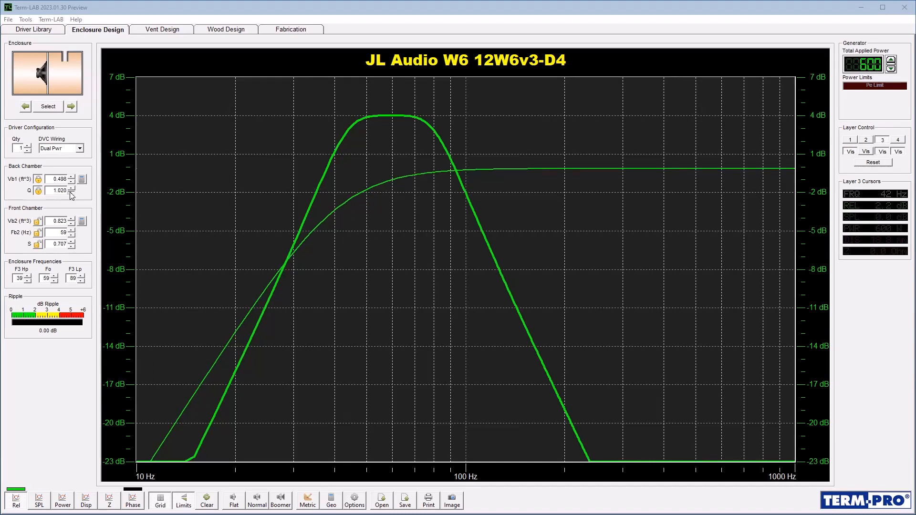
{"action": "left_click", "coordinate": [72, 194]}
{"action": "left_click", "coordinate": [72, 194]}
{"action": "left_click", "coordinate": [71, 194]}
{"action": "left_click", "coordinate": [71, 194]}
{"action": "left_click", "coordinate": [72, 194]}
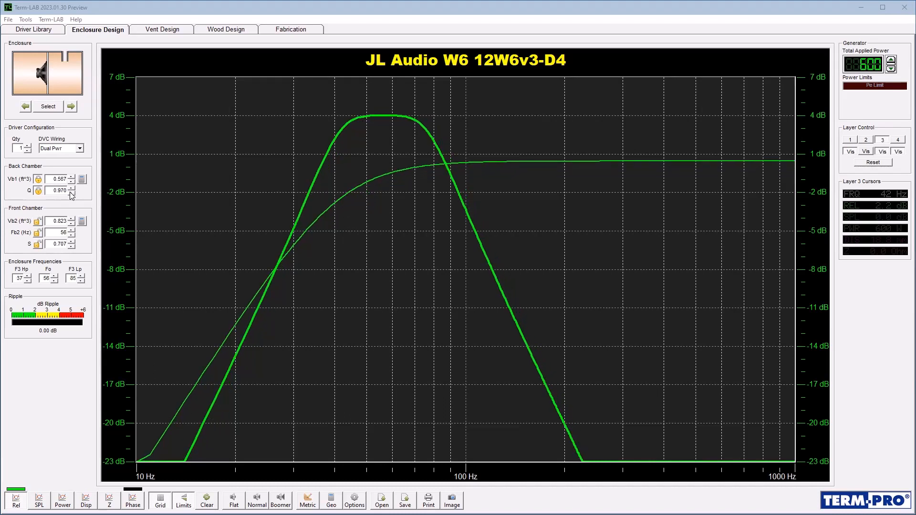
{"action": "left_click", "coordinate": [71, 194]}
{"action": "left_click", "coordinate": [72, 194]}
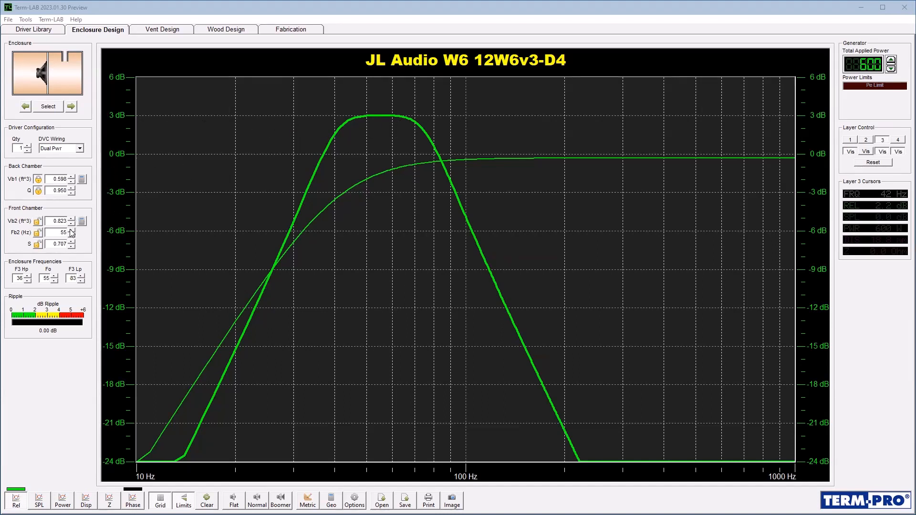
- Vary the back chamber's Q between 0.860 and 0.980, settle on 0.940, and hide the layer 1 plot
{"action": "left_click", "coordinate": [71, 189]}
{"action": "left_click", "coordinate": [71, 189]}
{"action": "left_click", "coordinate": [71, 189]}
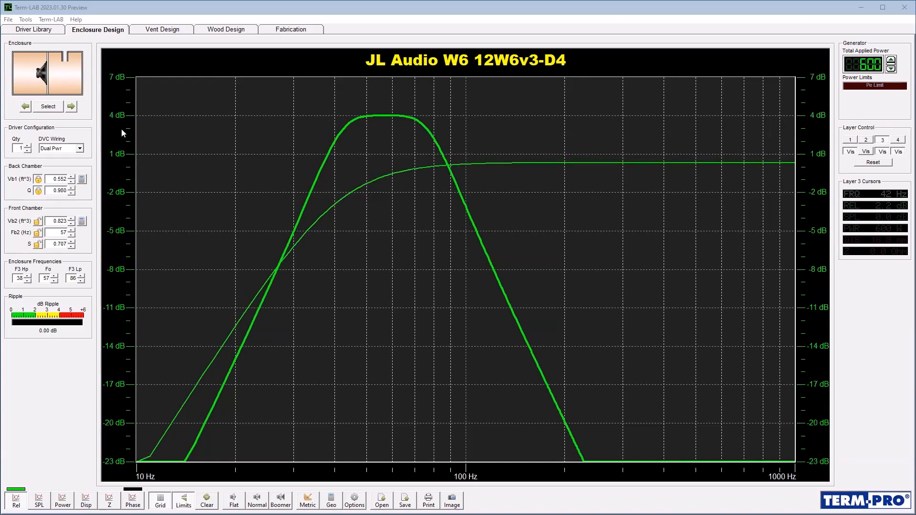
{"action": "left_click", "coordinate": [71, 193]}
{"action": "left_click", "coordinate": [72, 194]}
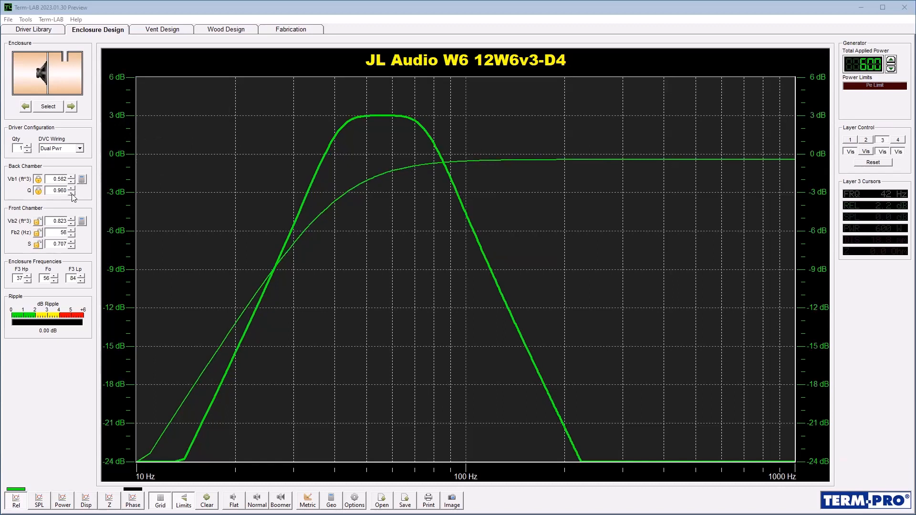
{"action": "left_click_drag", "start_coordinate": [71, 193], "coordinate": [72, 189]}
{"action": "left_click", "coordinate": [72, 189]}
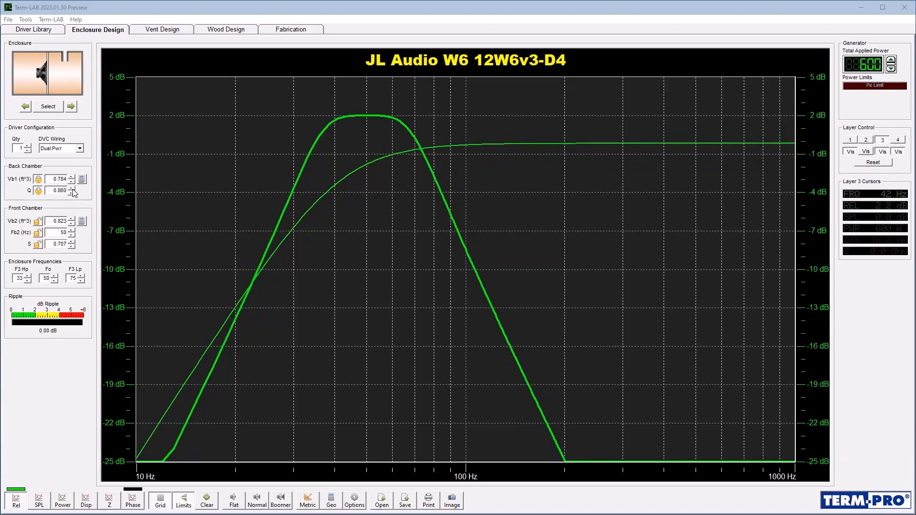
{"action": "left_click", "coordinate": [72, 189]}
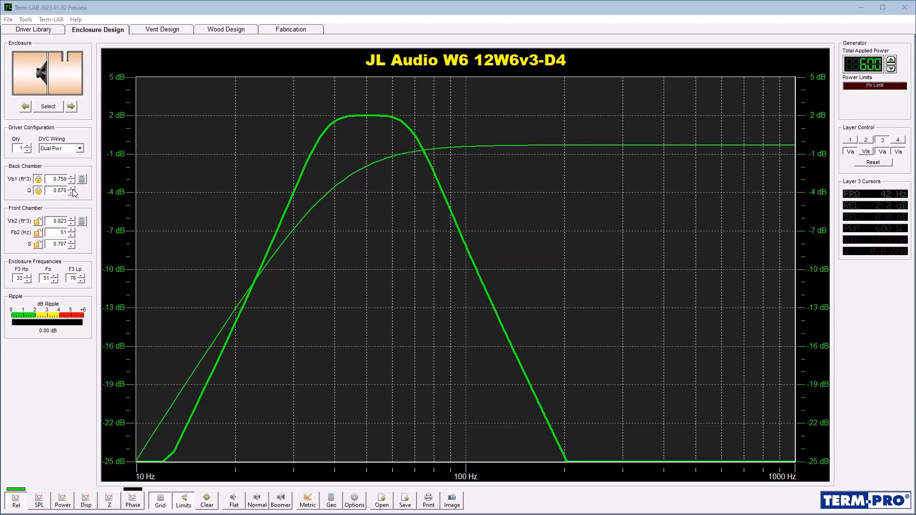
{"action": "left_click_drag", "start_coordinate": [72, 189], "coordinate": [72, 190]}
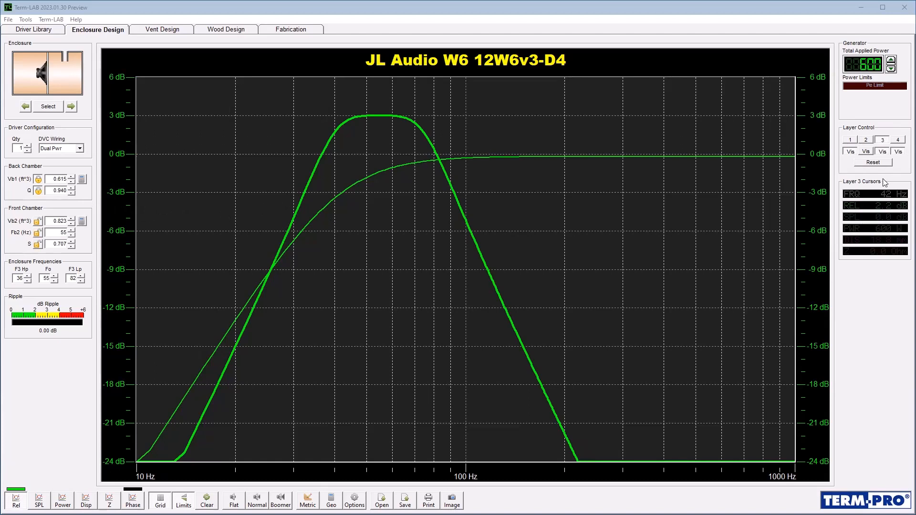
{"action": "left_click", "coordinate": [850, 152]}
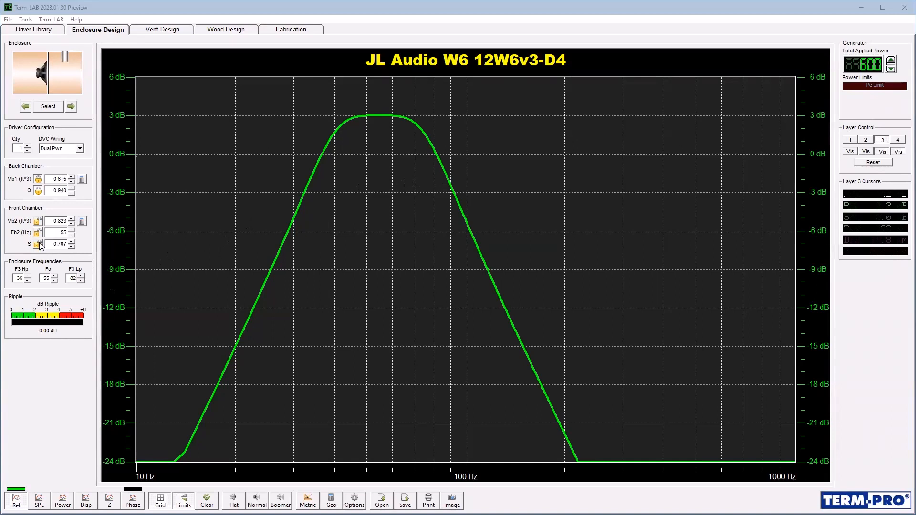
- Raise the front chamber's S value to 0.900 to see its effect on the response peak
{"action": "left_click", "coordinate": [72, 242]}
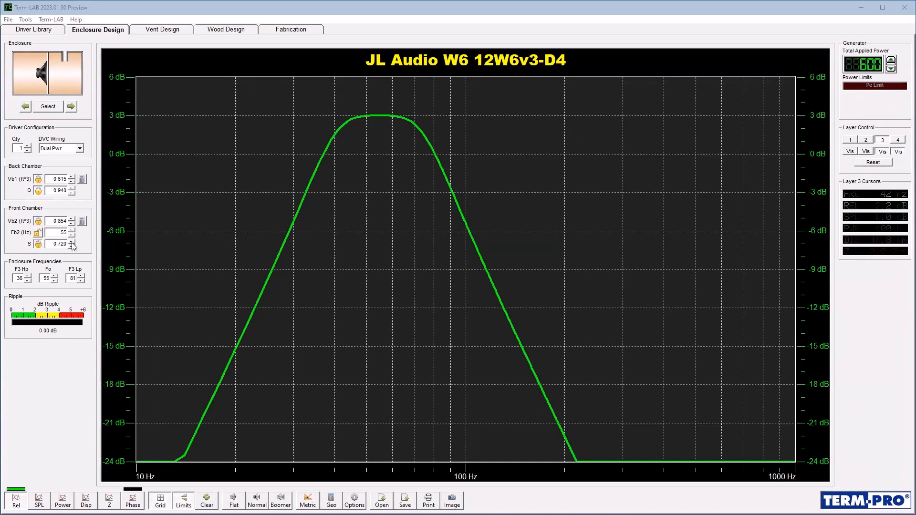
{"action": "left_click", "coordinate": [72, 243]}
{"action": "left_click", "coordinate": [71, 243]}
{"action": "left_click", "coordinate": [71, 243]}
{"action": "left_click", "coordinate": [72, 242]}
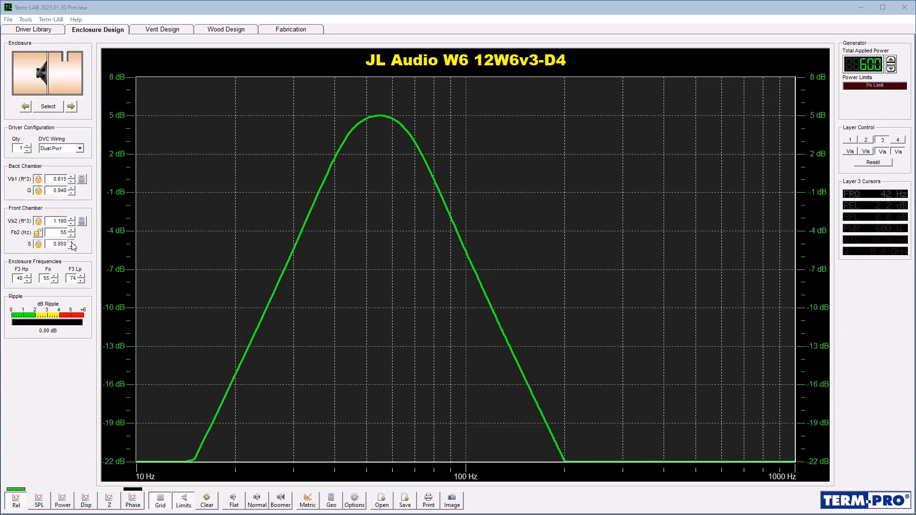
{"action": "left_click", "coordinate": [71, 242]}
{"action": "left_click", "coordinate": [71, 243]}
{"action": "left_click", "coordinate": [71, 243]}
{"action": "left_click", "coordinate": [71, 242]}
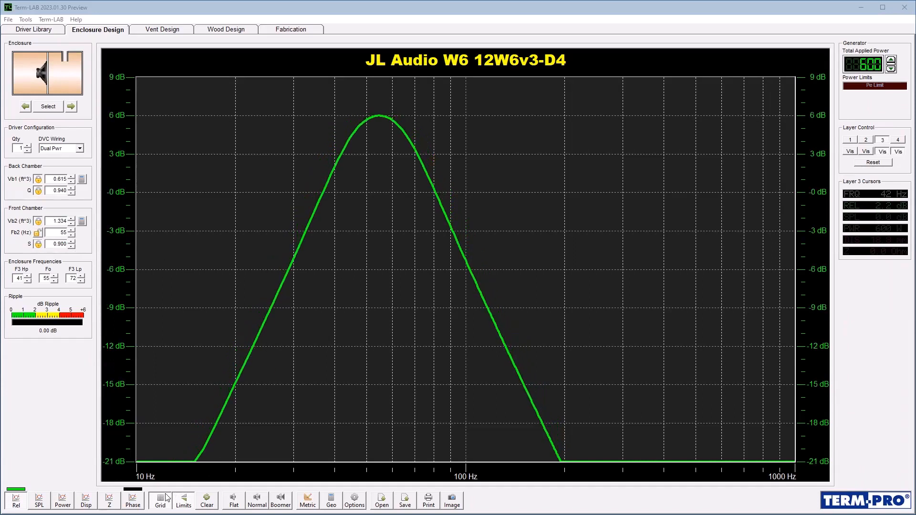
- Turn off autoranging for the relative plot's Y-axis and close the options without saving the configuration
{"action": "left_click", "coordinate": [354, 498]}
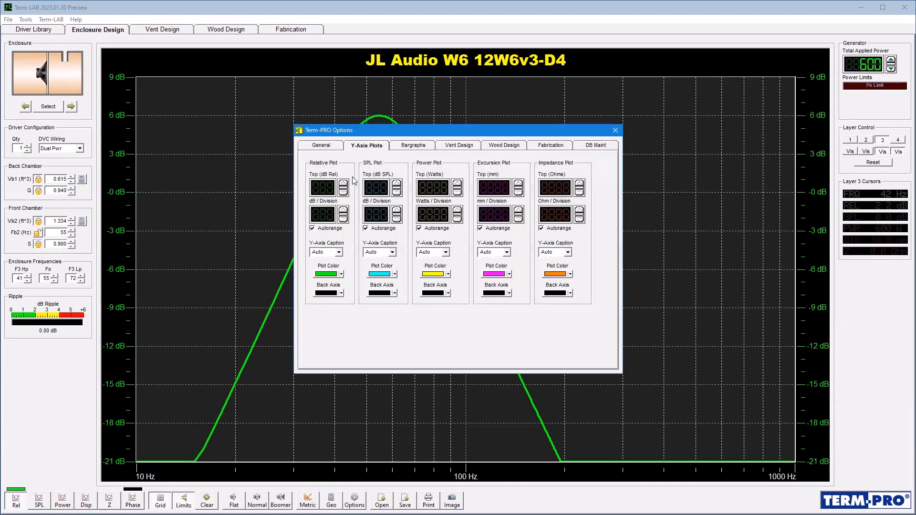
{"action": "left_click", "coordinate": [312, 228]}
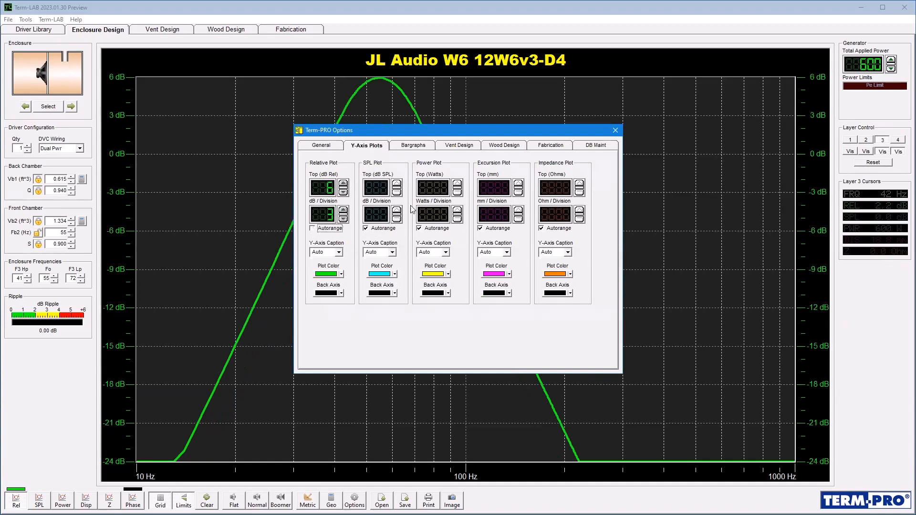
{"action": "left_click", "coordinate": [613, 131]}
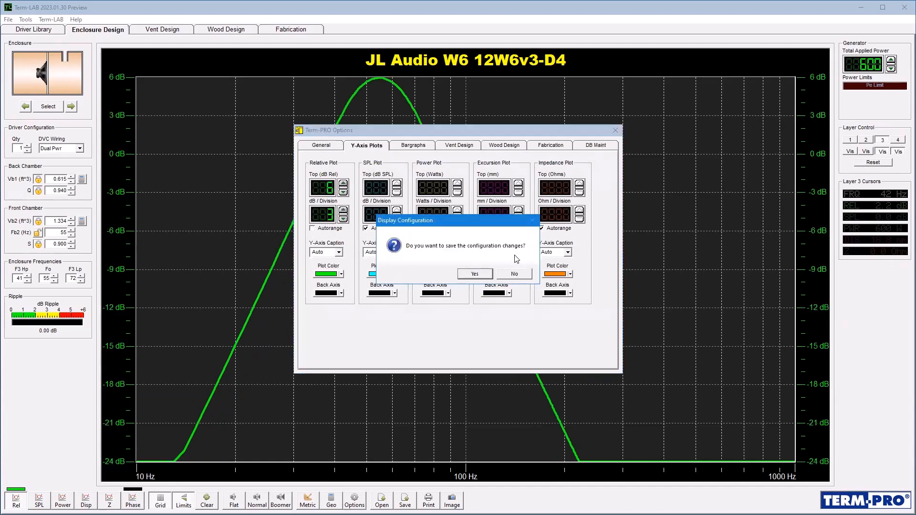
{"action": "left_click", "coordinate": [513, 275]}
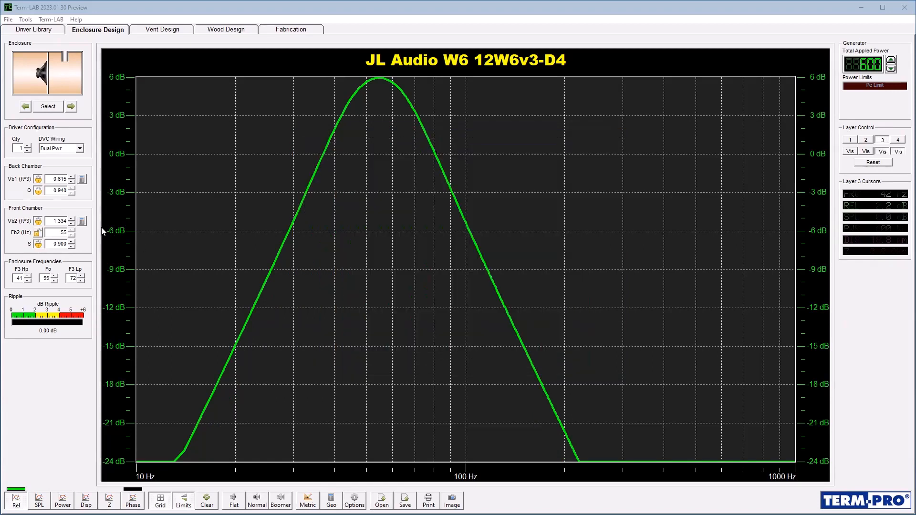
- Lower the front chamber's S value to 0.480 to examine the passband ripple
{"action": "left_click", "coordinate": [72, 246]}
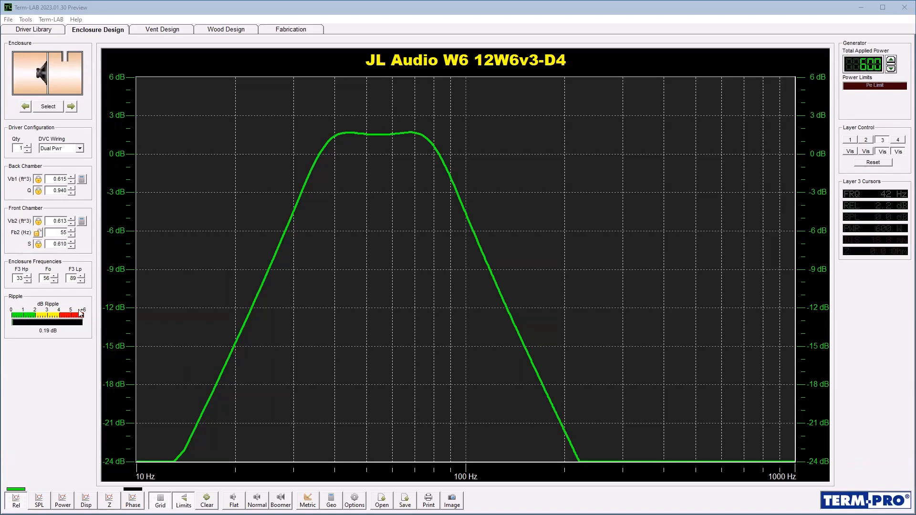
{"action": "left_click", "coordinate": [71, 245]}
{"action": "left_click", "coordinate": [71, 246]}
{"action": "left_click", "coordinate": [72, 245]}
{"action": "left_click", "coordinate": [71, 245]}
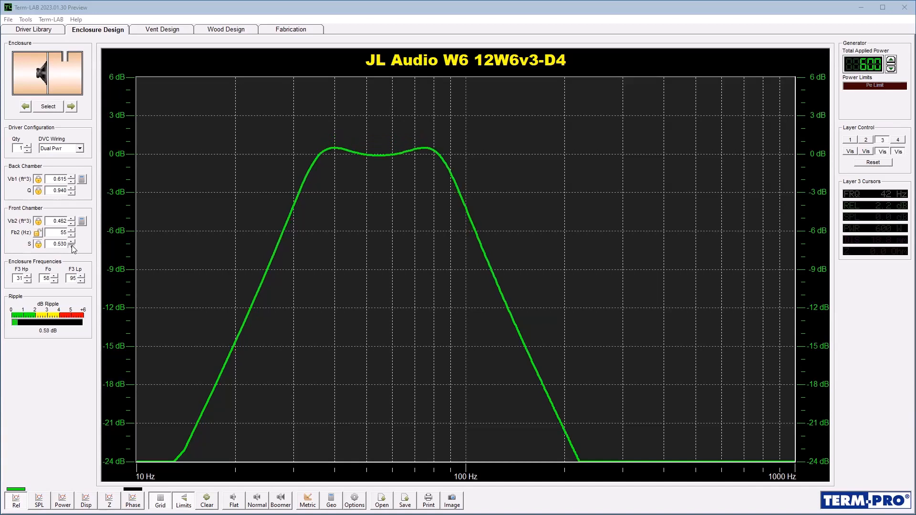
{"action": "left_click", "coordinate": [72, 246]}
{"action": "left_click", "coordinate": [72, 245]}
{"action": "left_click", "coordinate": [72, 246]}
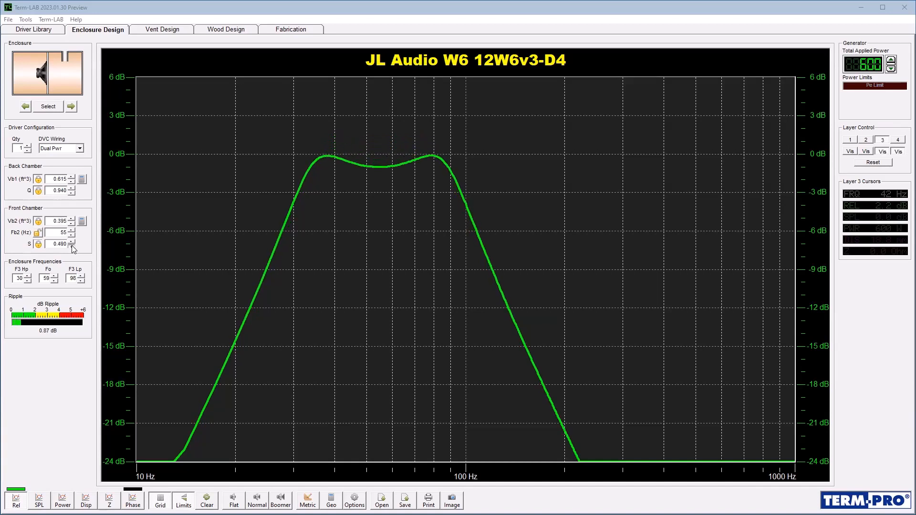
{"action": "left_click", "coordinate": [71, 246]}
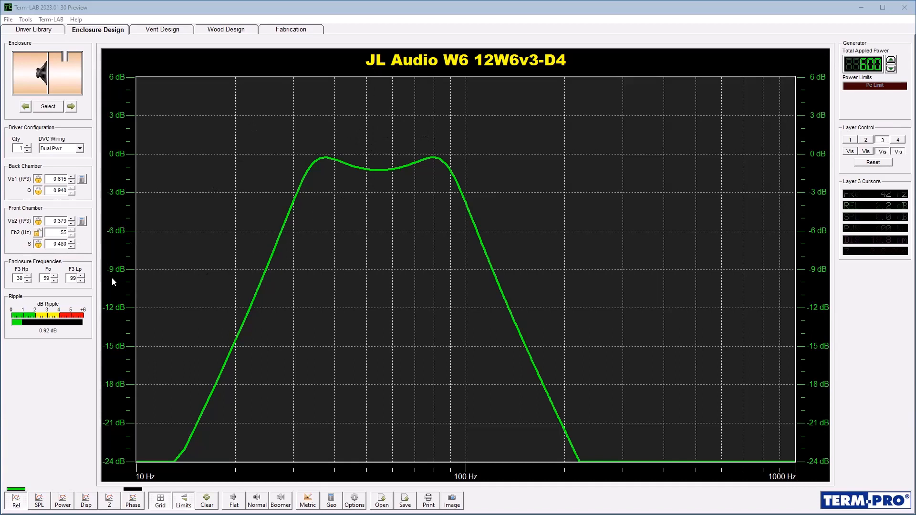
- Raise the front chamber's S value to 0.910, and regenerate the maximally flat initial design
{"action": "left_click_drag", "start_coordinate": [73, 241], "coordinate": [73, 242]}
{"action": "left_click", "coordinate": [73, 242]}
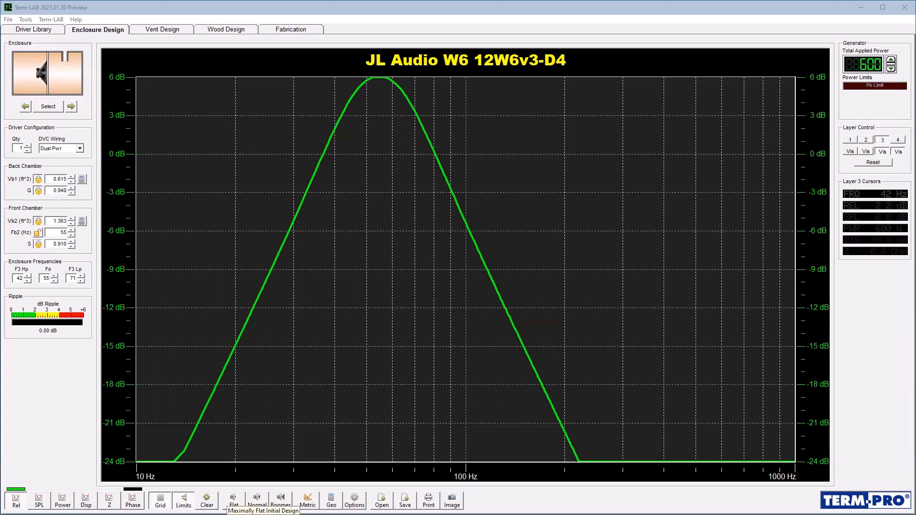
{"action": "left_click", "coordinate": [232, 500]}
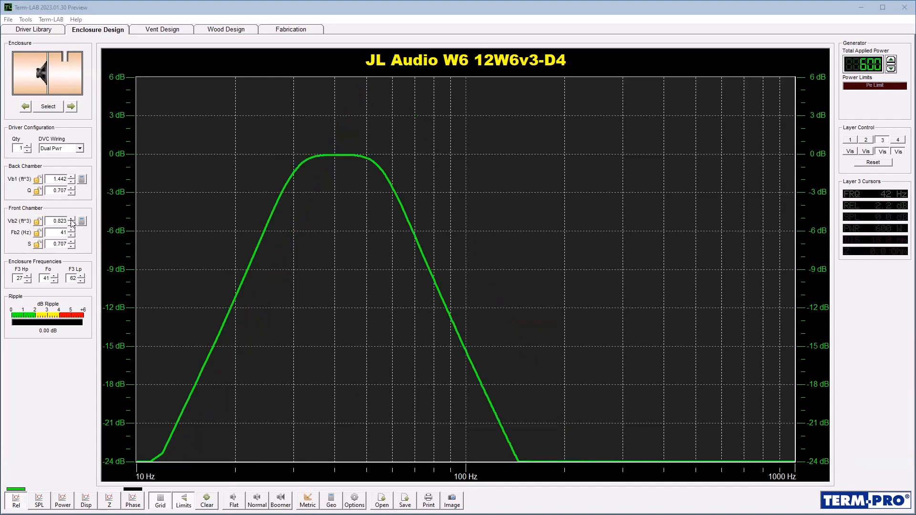
- Raise the back chamber's Q to 0.940 and overlay the sealed and vented response layers, sweeping the cursor across the passband up to about 74 Hz
{"action": "left_click_drag", "start_coordinate": [72, 191], "coordinate": [72, 191]}
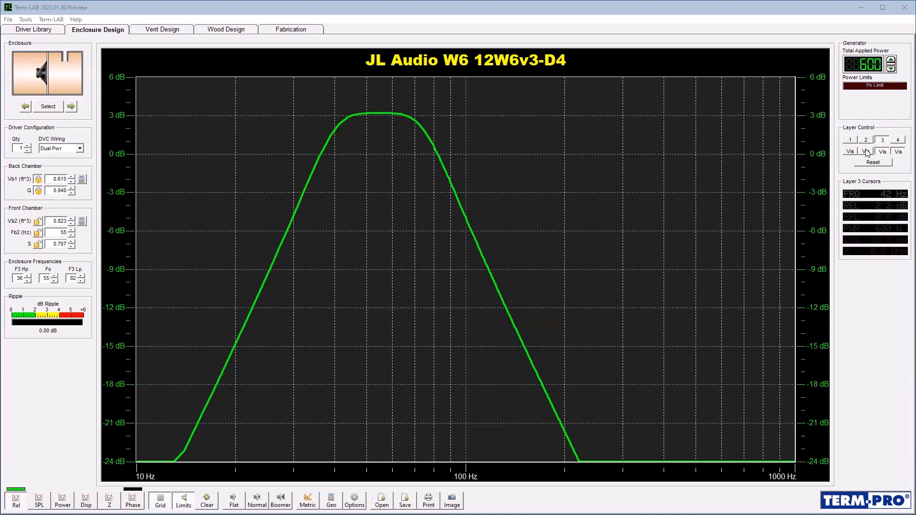
{"action": "left_click", "coordinate": [850, 152]}
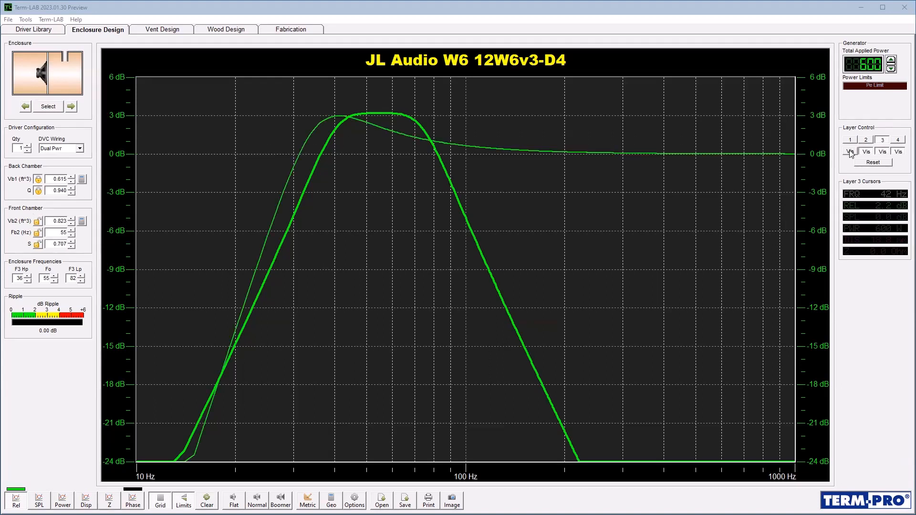
{"action": "left_click", "coordinate": [850, 152]}
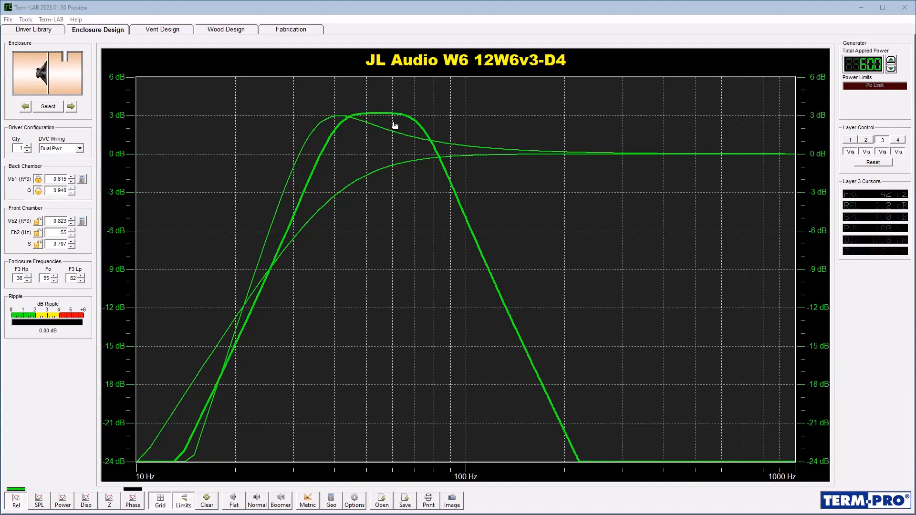
{"action": "left_click_drag", "start_coordinate": [380, 123], "coordinate": [421, 122]}
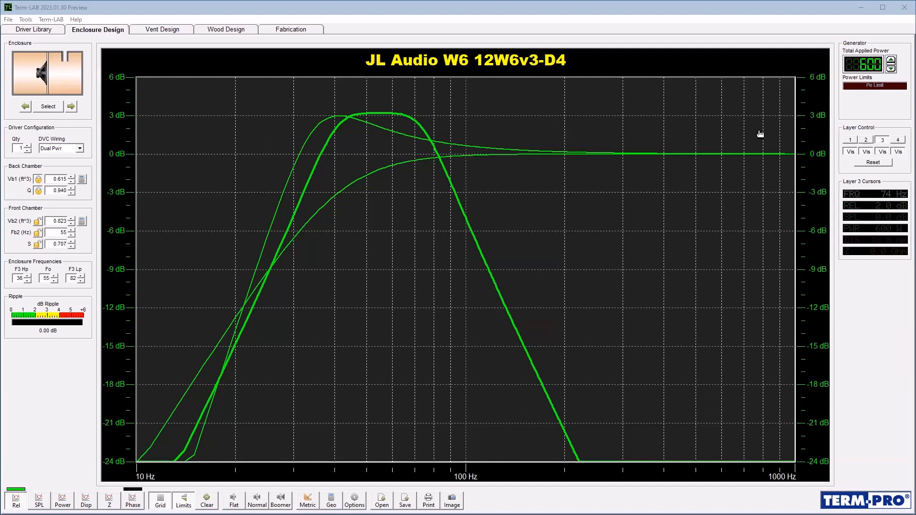
- Make layer 4 the active layer and hide layers 1 and 2, leaving the layer 3 bandpass curve for comparison
{"action": "left_click", "coordinate": [900, 141]}
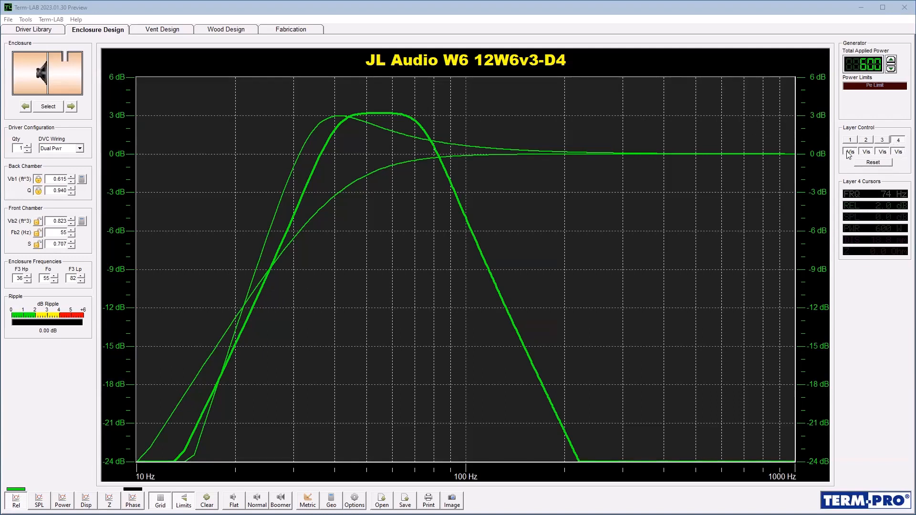
{"action": "left_click", "coordinate": [848, 151]}
{"action": "left_click", "coordinate": [867, 152]}
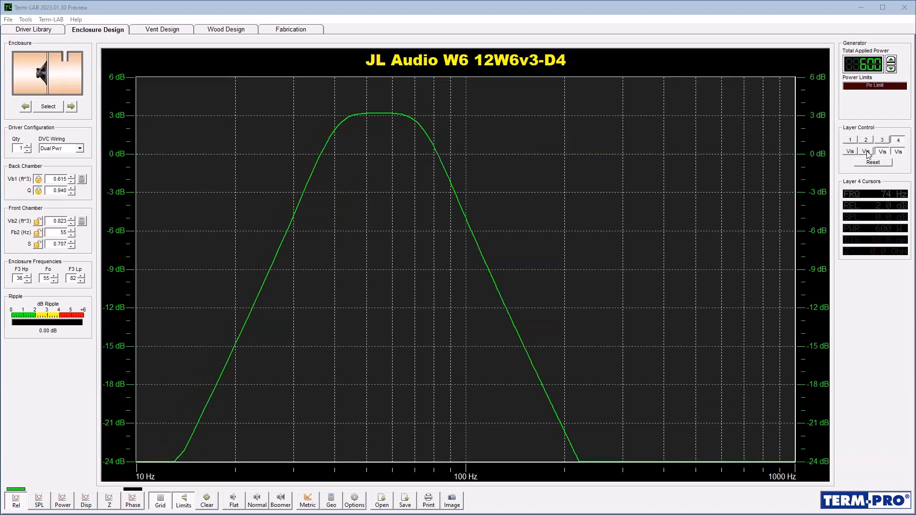
- Switch layer 4 to the bandpass enclosure with both chambers vented and generate the maximally flat initial design
{"action": "left_click", "coordinate": [73, 111]}
{"action": "left_click", "coordinate": [72, 108]}
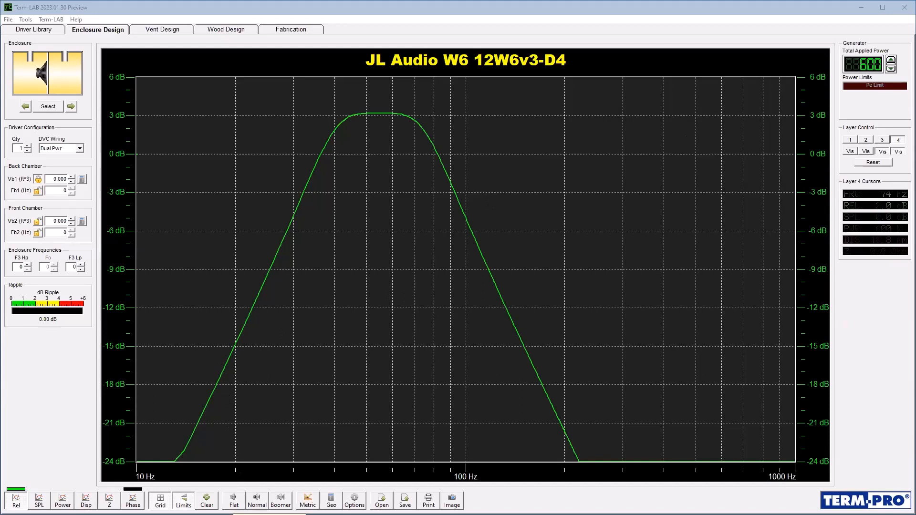
{"action": "left_click", "coordinate": [233, 503]}
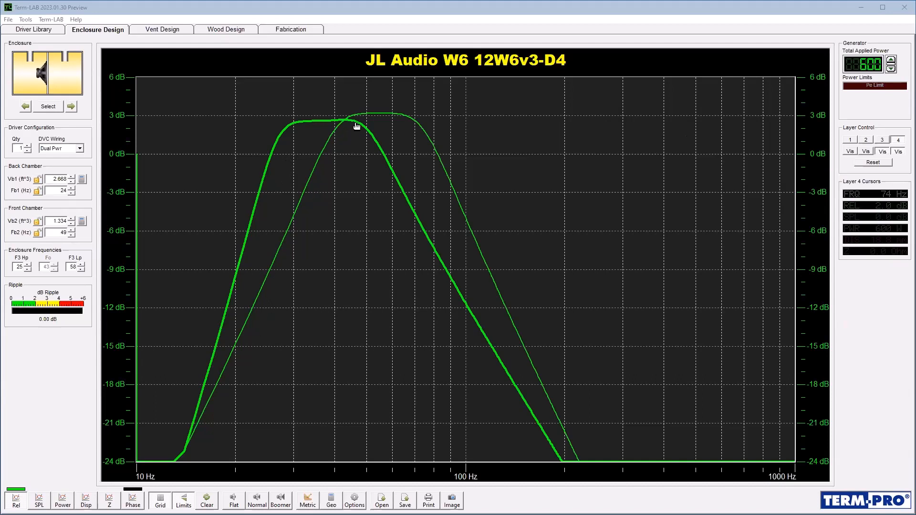
- Hide the graph grid and set the back chamber volume Vb1 to 2 ft³
{"action": "left_click", "coordinate": [160, 499]}
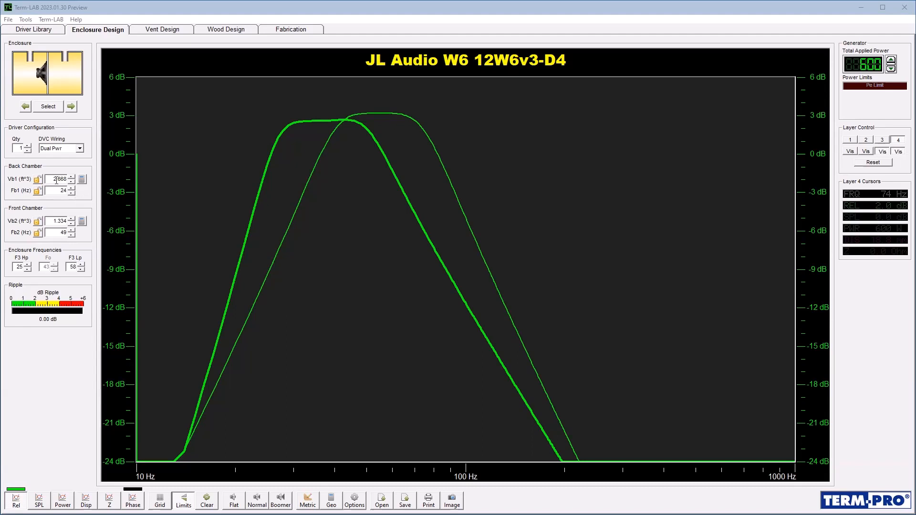
{"action": "double_click", "coordinate": [64, 179]}
{"action": "type", "text": "2"}
{"action": "key", "text": "Return"}
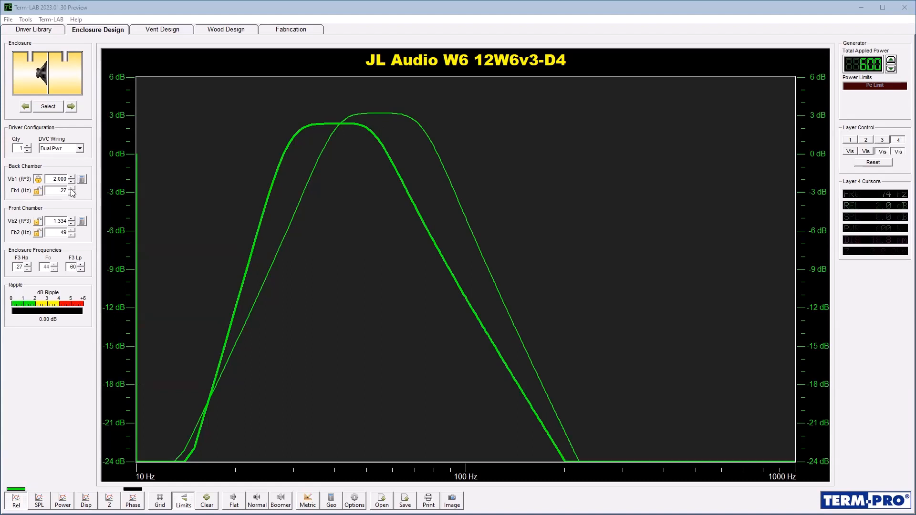
- Set the front chamber volume Vb2 to 1 ft³ and raise it in small increments to 1.030 ft³
{"action": "double_click", "coordinate": [61, 222]}
{"action": "type", "text": "1"}
{"action": "key", "text": "Return"}
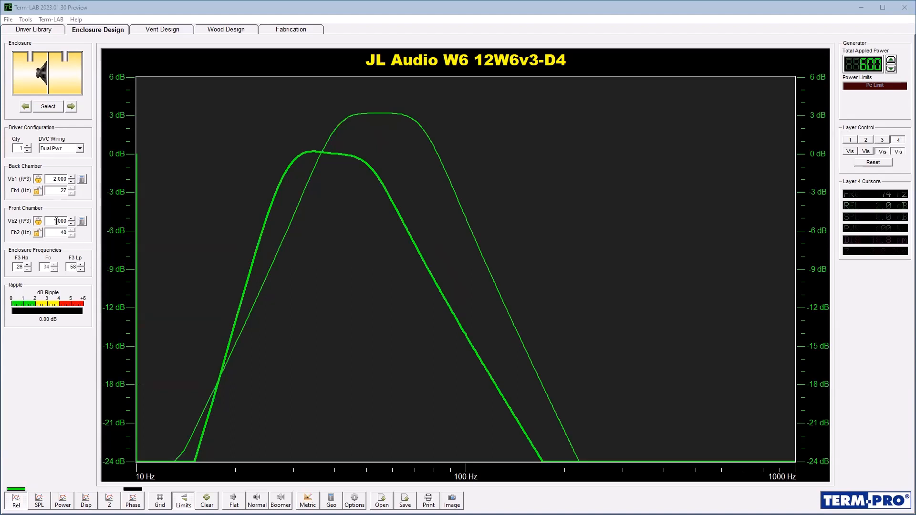
{"action": "left_click", "coordinate": [72, 219]}
{"action": "left_click", "coordinate": [72, 219]}
{"action": "left_click", "coordinate": [71, 219]}
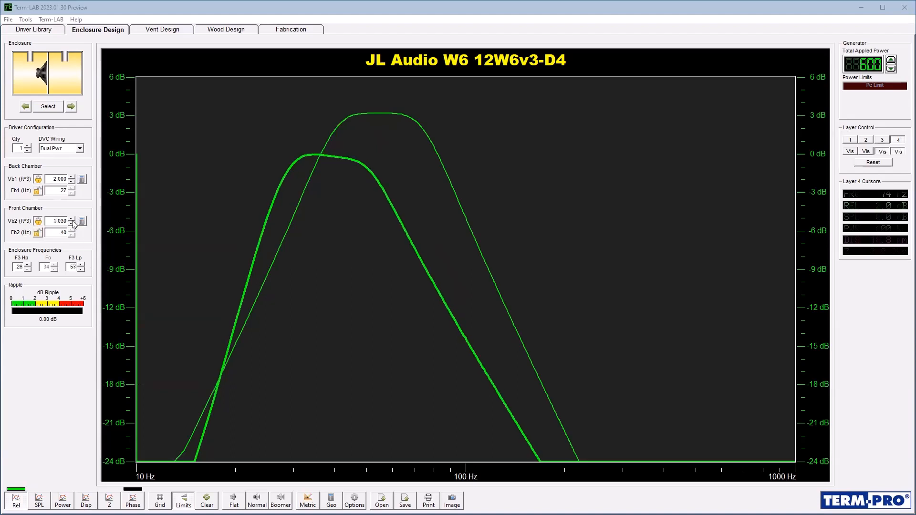
- Generate the Normal initial design, and unlock the front chamber volume before restoring the Flat initial design
{"action": "double_click", "coordinate": [49, 218]}
{"action": "left_click", "coordinate": [257, 500]}
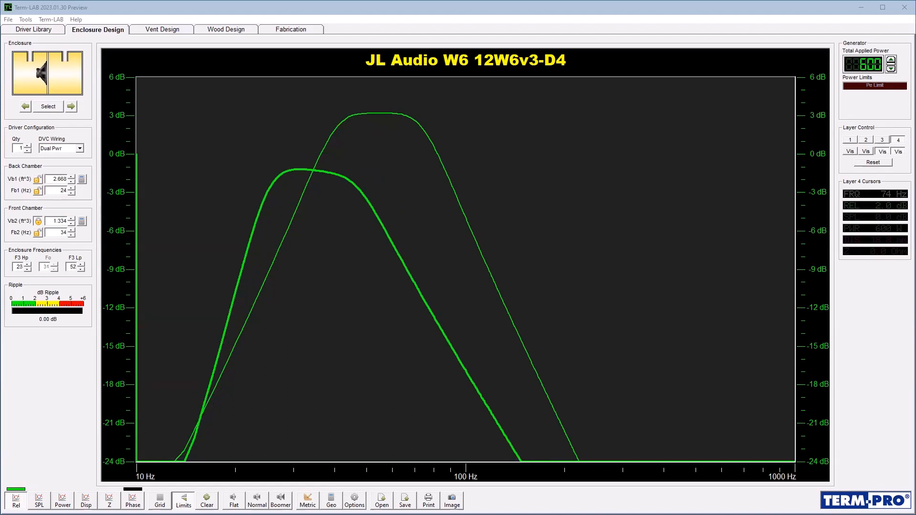
{"action": "left_click", "coordinate": [37, 221]}
{"action": "left_click", "coordinate": [234, 500]}
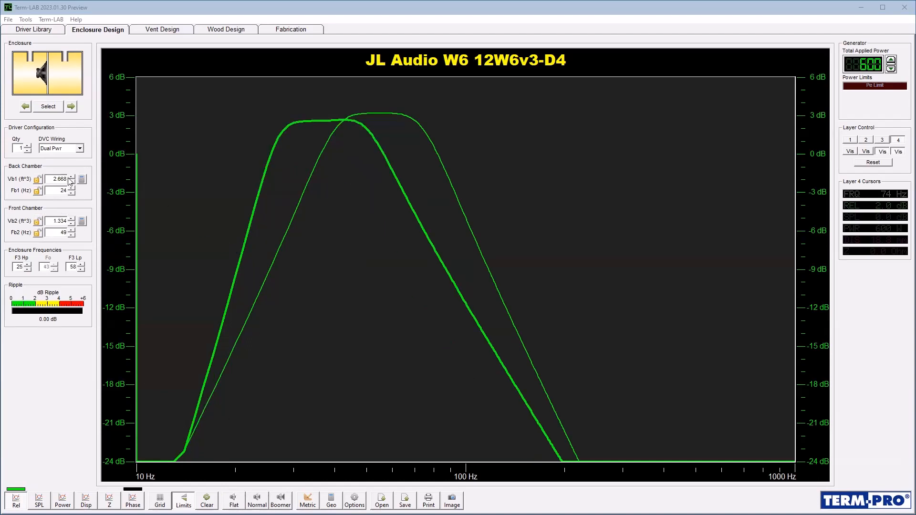
- Set the back chamber volume Vb1 to 2 ft³ and raise its tuning frequency Fb1 to 30 Hz
{"action": "left_click_drag", "start_coordinate": [80, 180], "coordinate": [104, 180]}
{"action": "type", "text": "2"}
{"action": "key", "text": "Return"}
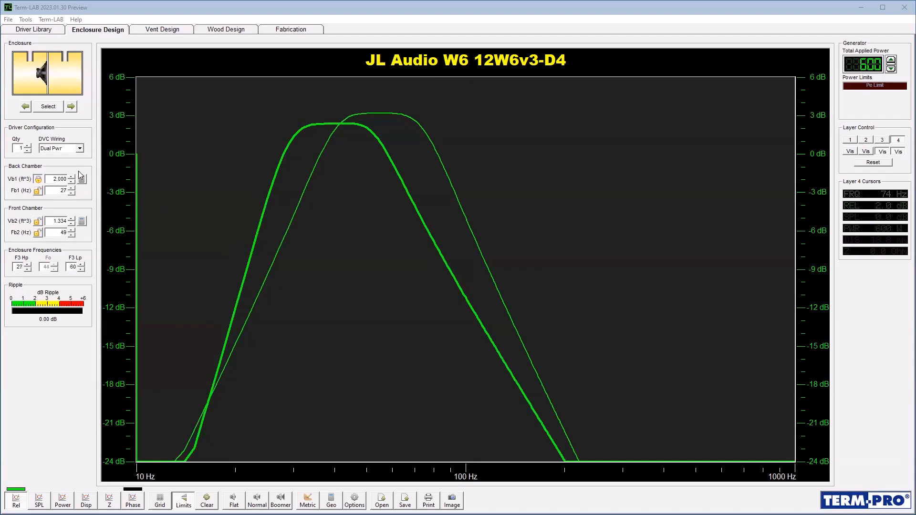
{"action": "left_click", "coordinate": [71, 188]}
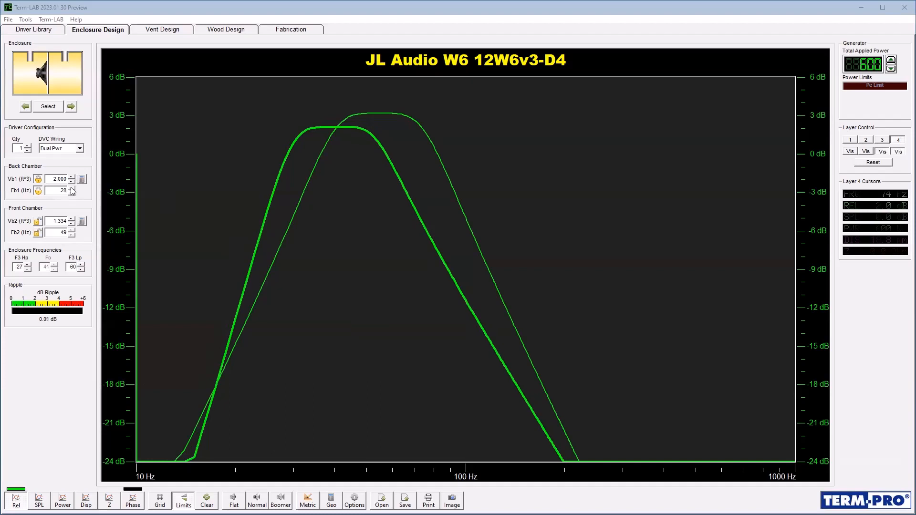
{"action": "left_click", "coordinate": [72, 188]}
{"action": "left_click", "coordinate": [71, 188]}
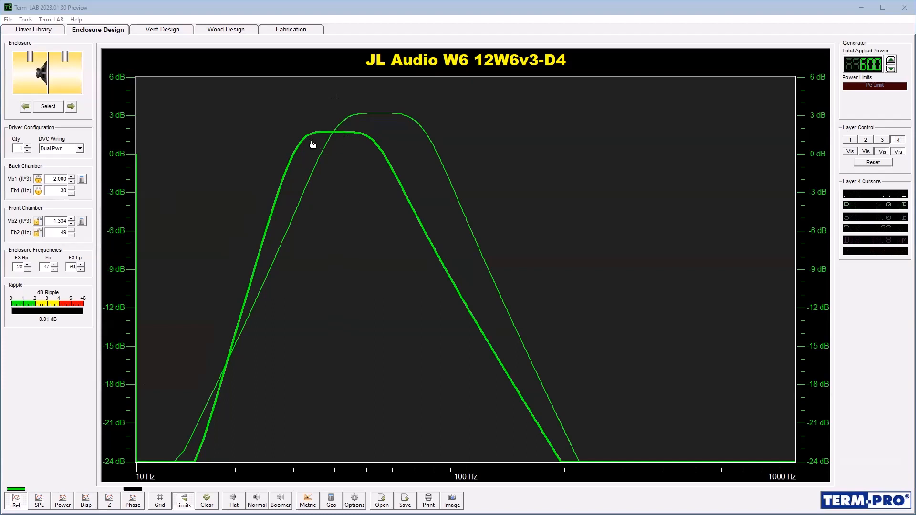
- Lower the back chamber tuning Fb1 gradually to 21 Hz to study the passband slope, and bring it up to 22 Hz
{"action": "left_click", "coordinate": [71, 193]}
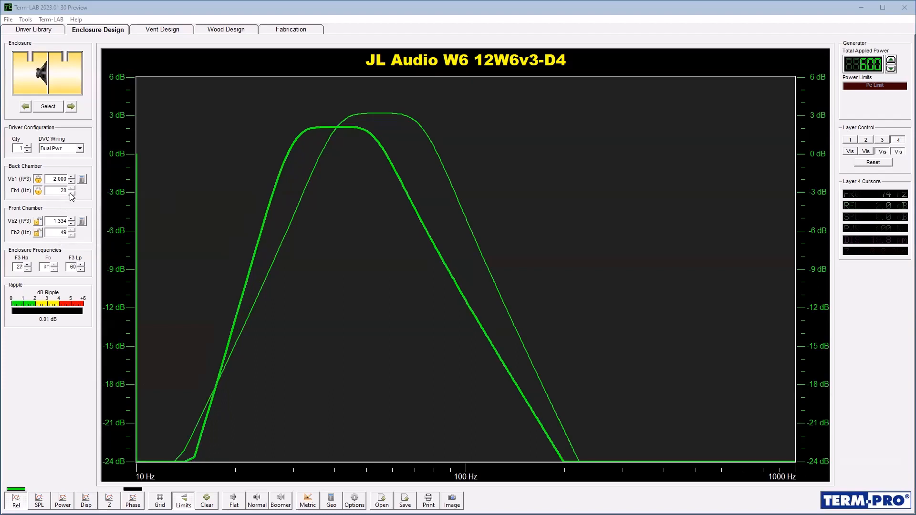
{"action": "left_click", "coordinate": [71, 194]}
{"action": "left_click", "coordinate": [71, 193]}
{"action": "left_click", "coordinate": [71, 194]}
{"action": "left_click", "coordinate": [71, 194]}
{"action": "left_click", "coordinate": [72, 194]}
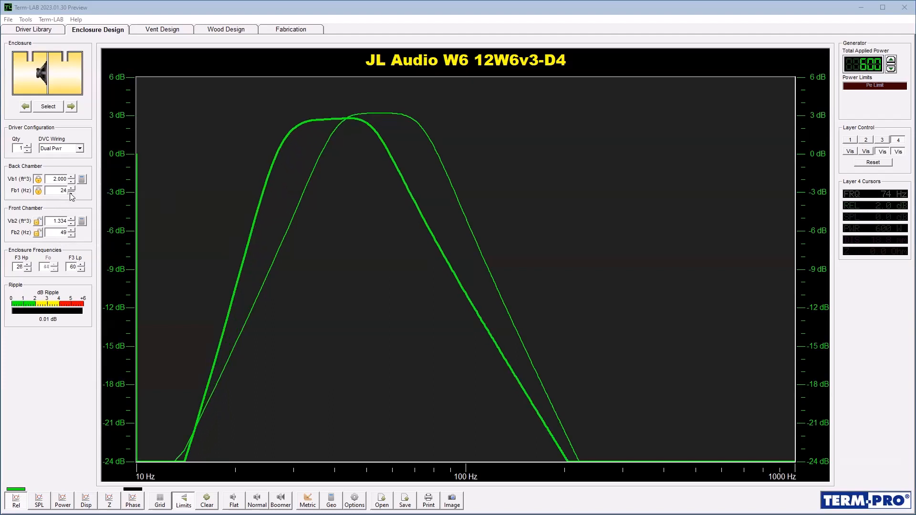
{"action": "left_click", "coordinate": [72, 194]}
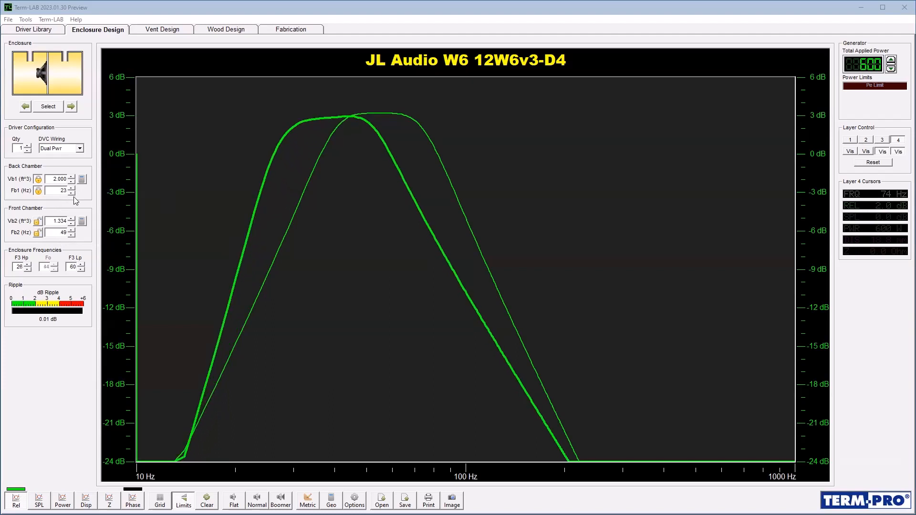
{"action": "left_click", "coordinate": [71, 193]}
{"action": "left_click", "coordinate": [71, 193]}
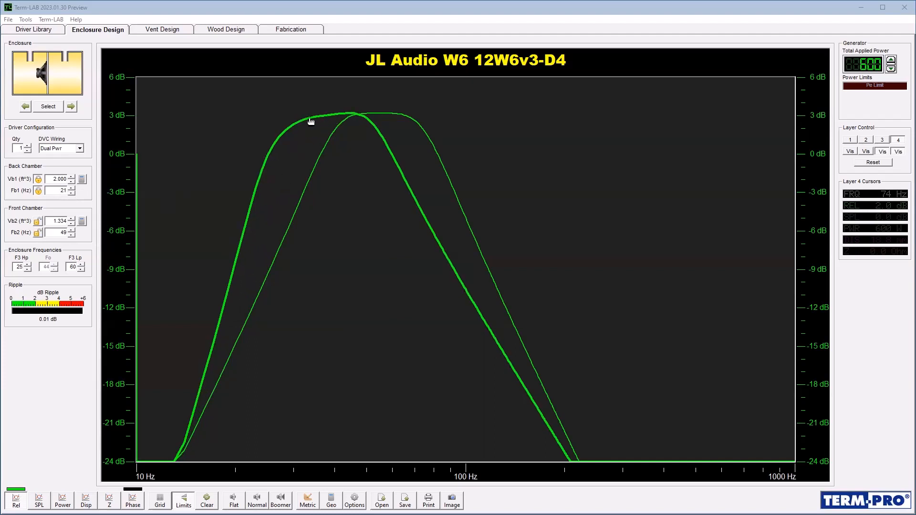
{"action": "left_click", "coordinate": [71, 188]}
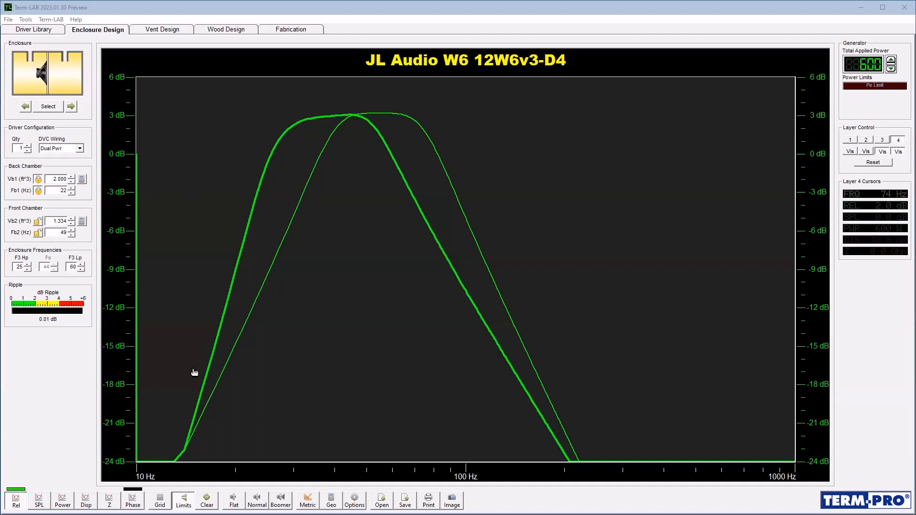
- Regenerate the maximally flat initial design and display all four response layers together with the graph grid
{"action": "left_click", "coordinate": [234, 501]}
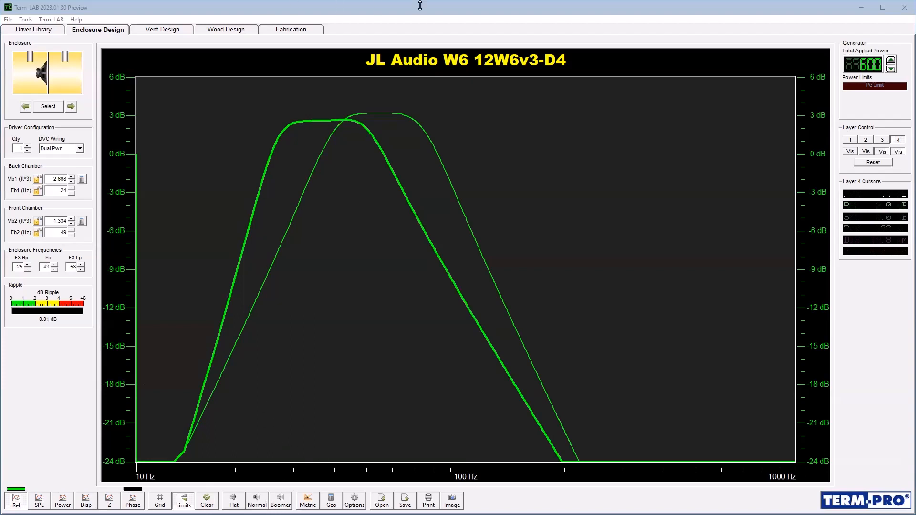
{"action": "left_click", "coordinate": [850, 152]}
{"action": "left_click", "coordinate": [865, 151]}
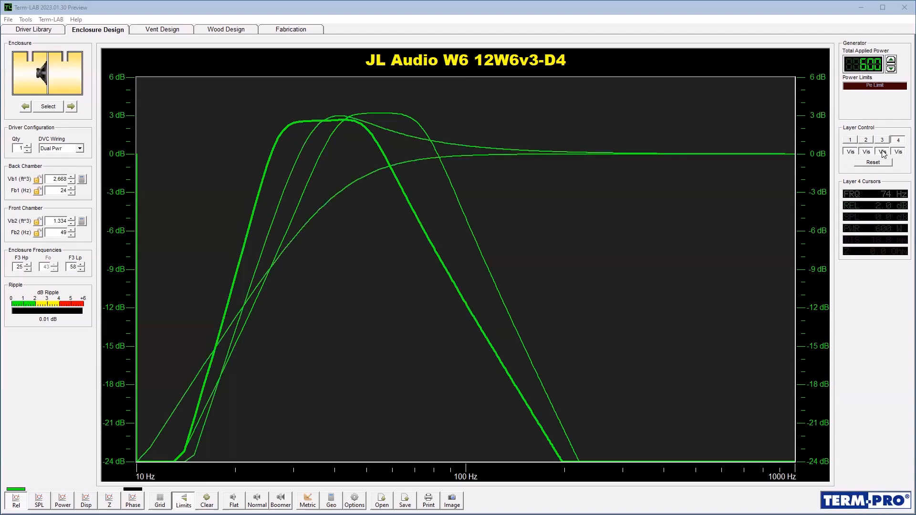
{"action": "left_click", "coordinate": [882, 152]}
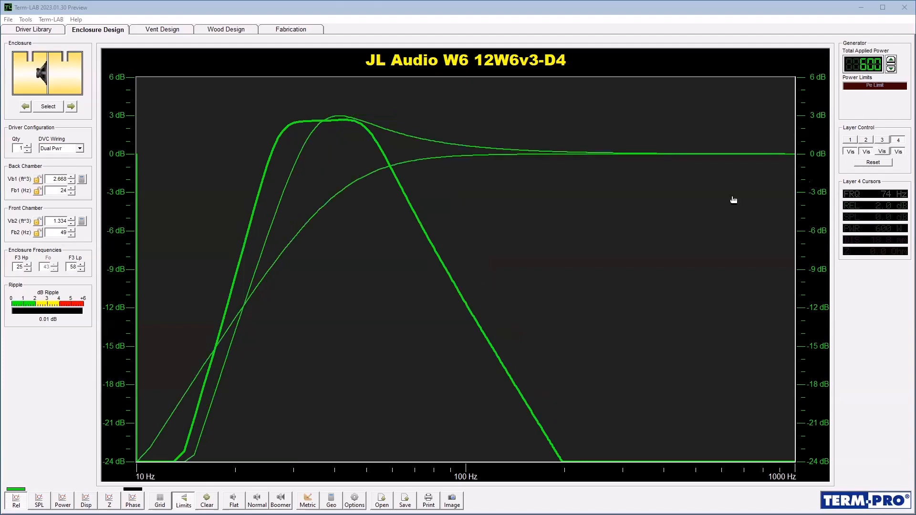
{"action": "left_click", "coordinate": [161, 499]}
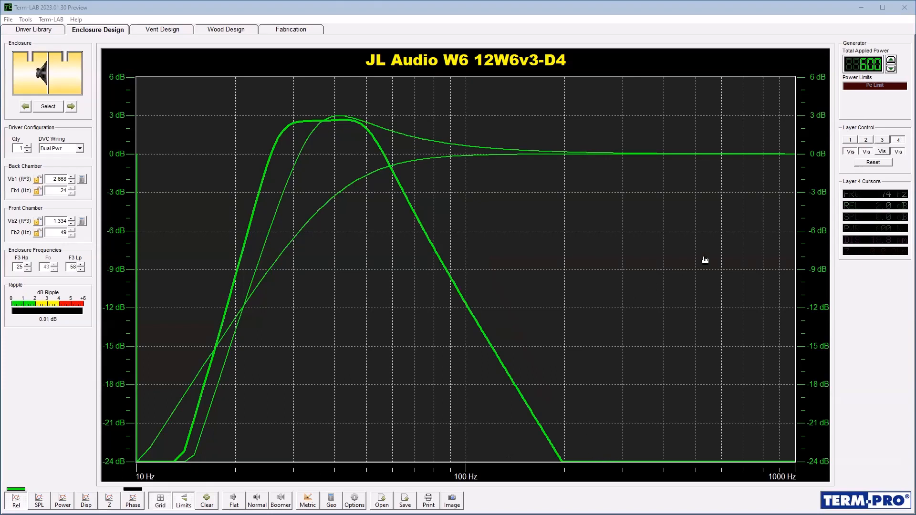
{"action": "left_click", "coordinate": [882, 151]}
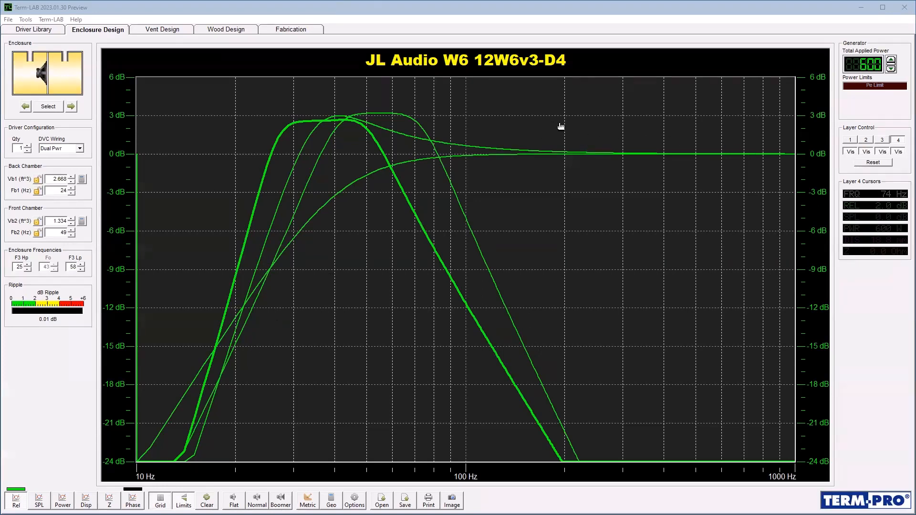
- Make layer 2 active and hide layers 1 and 4 to compare only the vented and single-vented bandpass curves
{"action": "left_click", "coordinate": [850, 152]}
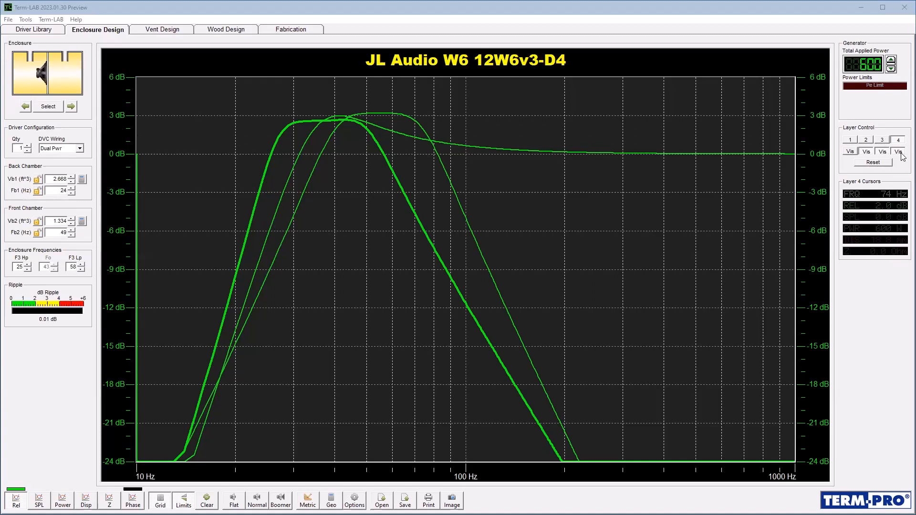
{"action": "left_click", "coordinate": [865, 140]}
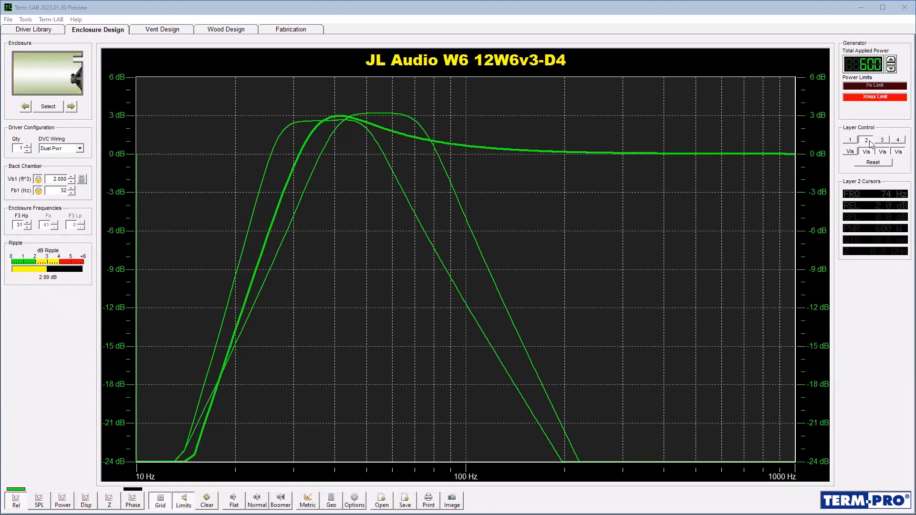
{"action": "left_click", "coordinate": [899, 152]}
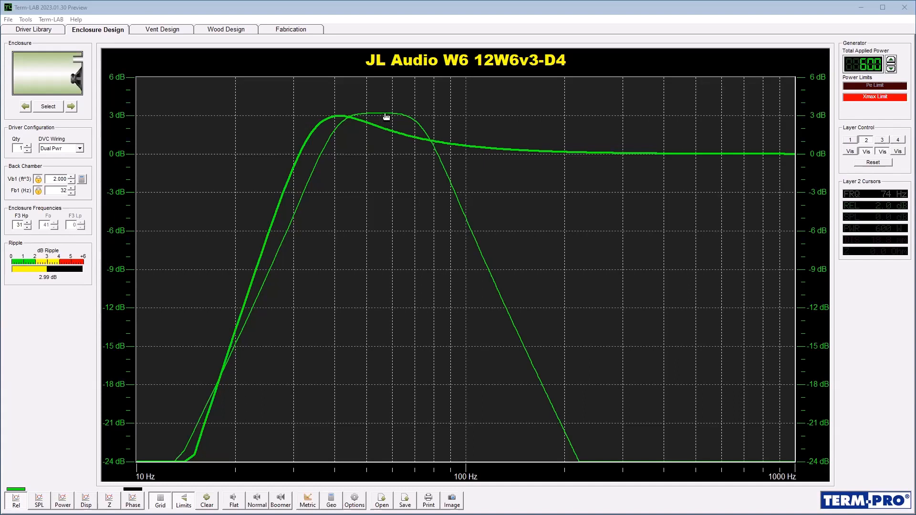
- Examine the vented response with the graph cursor around 54 Hz and across the passband to about 82 Hz
{"action": "left_click", "coordinate": [381, 178]}
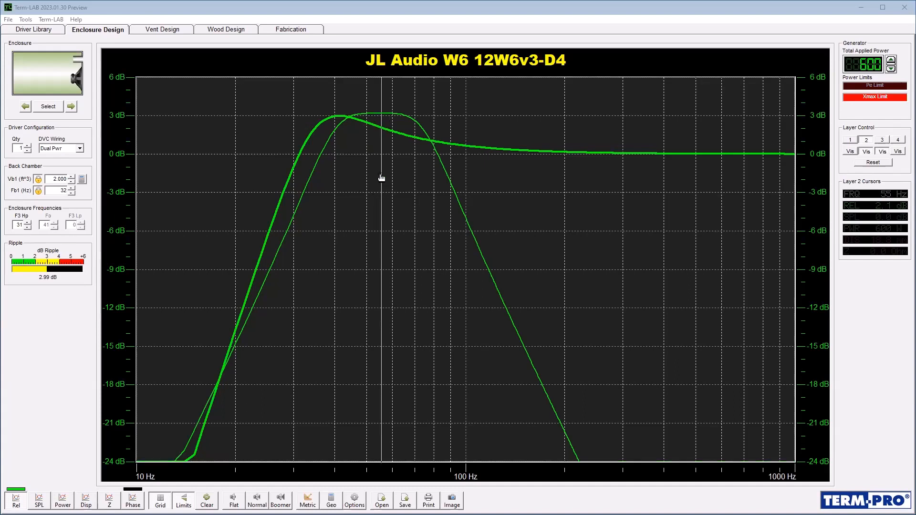
{"action": "left_click_drag", "start_coordinate": [381, 178], "coordinate": [378, 178]}
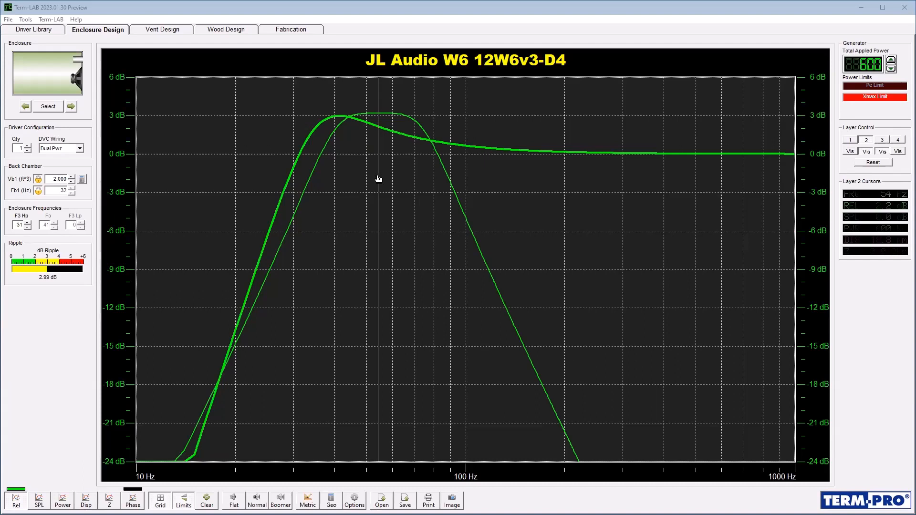
{"action": "left_click_drag", "start_coordinate": [378, 178], "coordinate": [378, 178]}
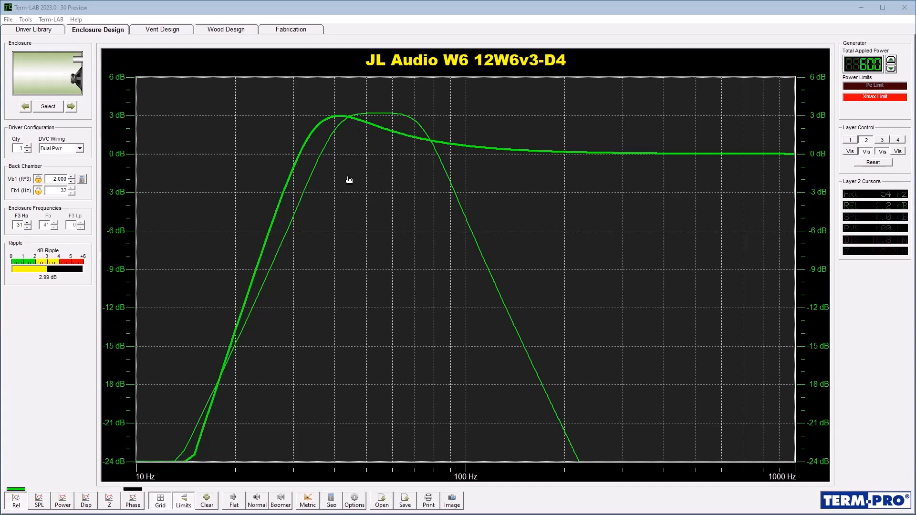
{"action": "left_click_drag", "start_coordinate": [355, 209], "coordinate": [437, 213]}
- Make layer 3 active and hide layer 2 so only the single-vented bandpass response is shown
{"action": "left_click", "coordinate": [883, 140]}
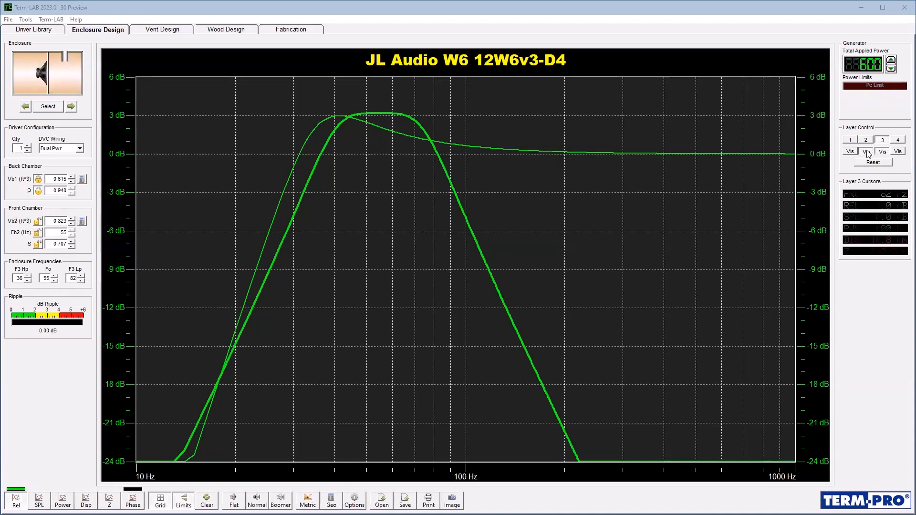
{"action": "left_click", "coordinate": [866, 152]}
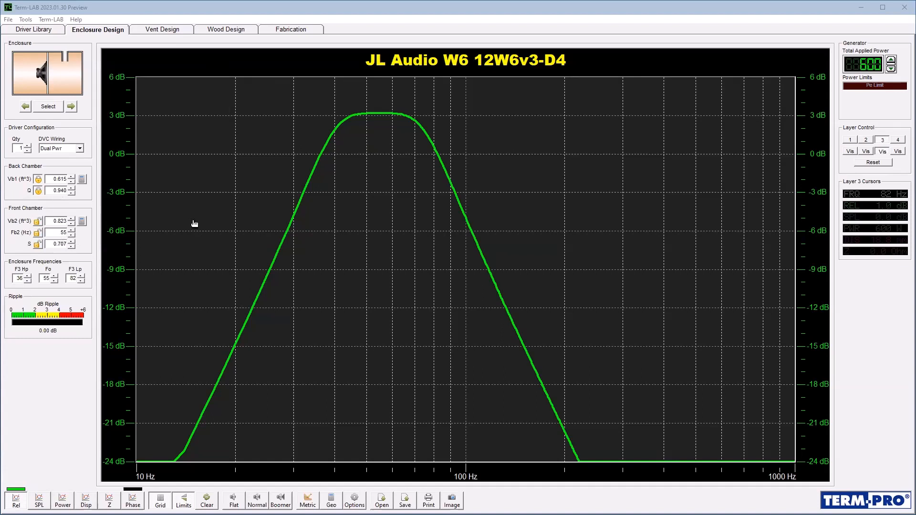
- Open the vent design for the front chamber and compare the flanged, round pipe and rectangular vent types
{"action": "left_click", "coordinate": [164, 30]}
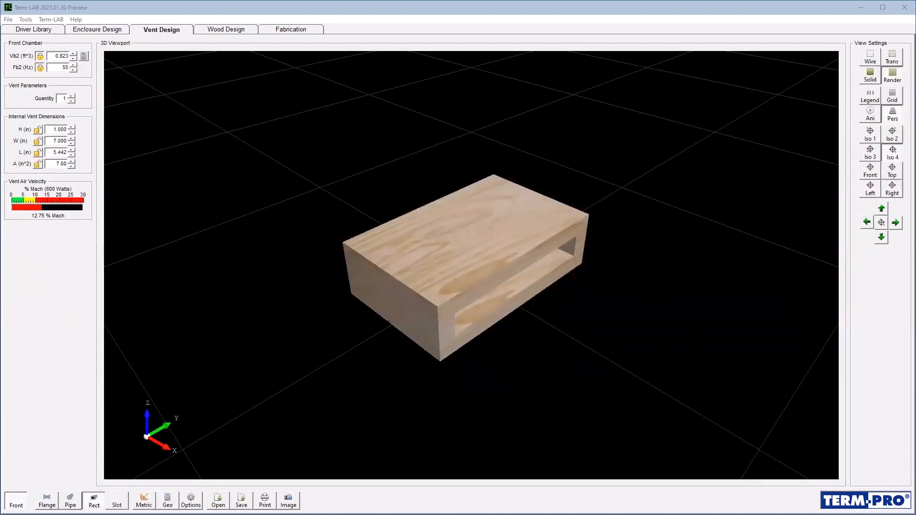
{"action": "left_click", "coordinate": [47, 500]}
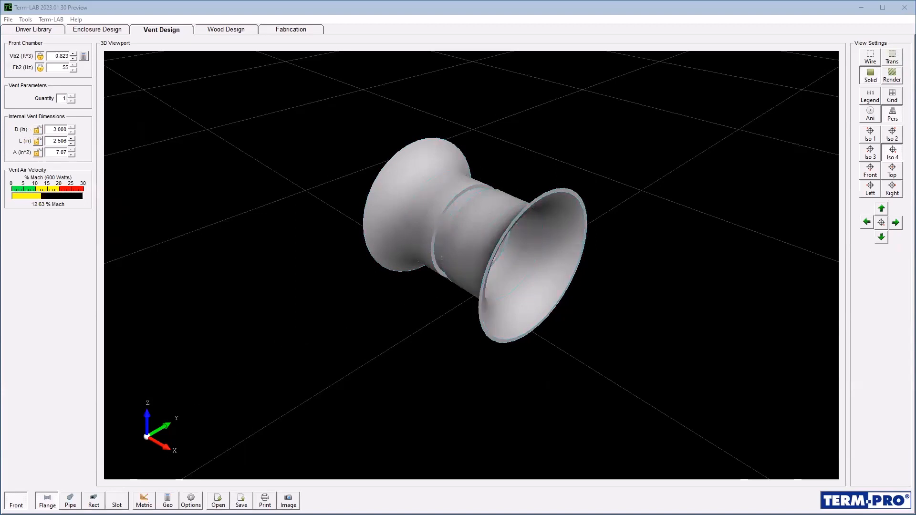
{"action": "left_click", "coordinate": [71, 501]}
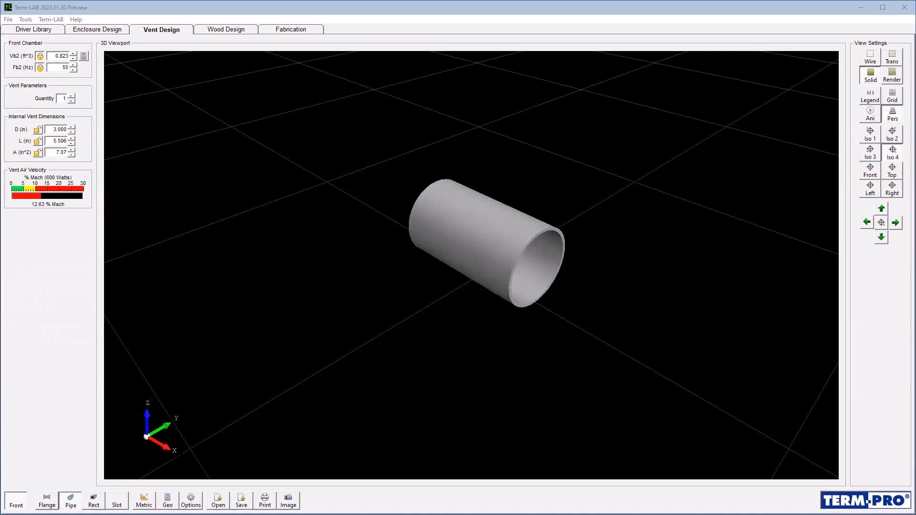
{"action": "left_click", "coordinate": [93, 501]}
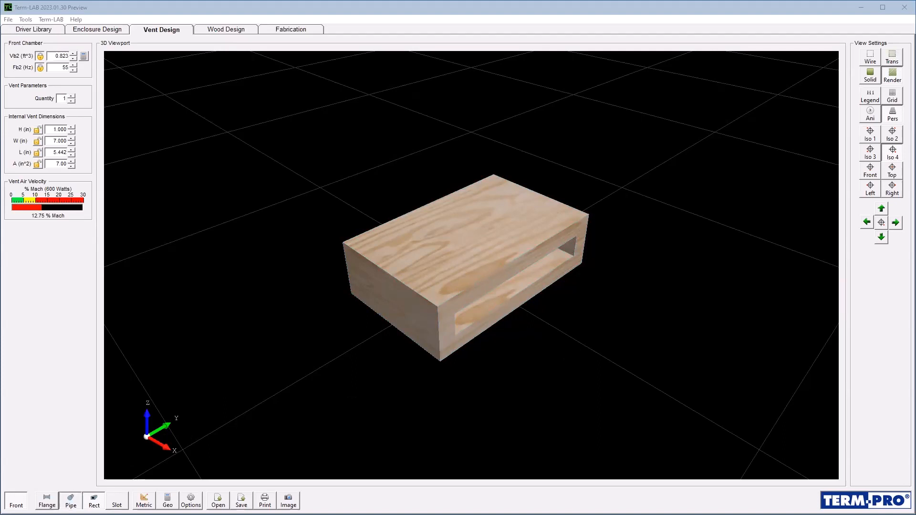
- Switch the front chamber vent to a round pipe and set its internal diameter to 4.000 in
{"action": "left_click", "coordinate": [71, 500]}
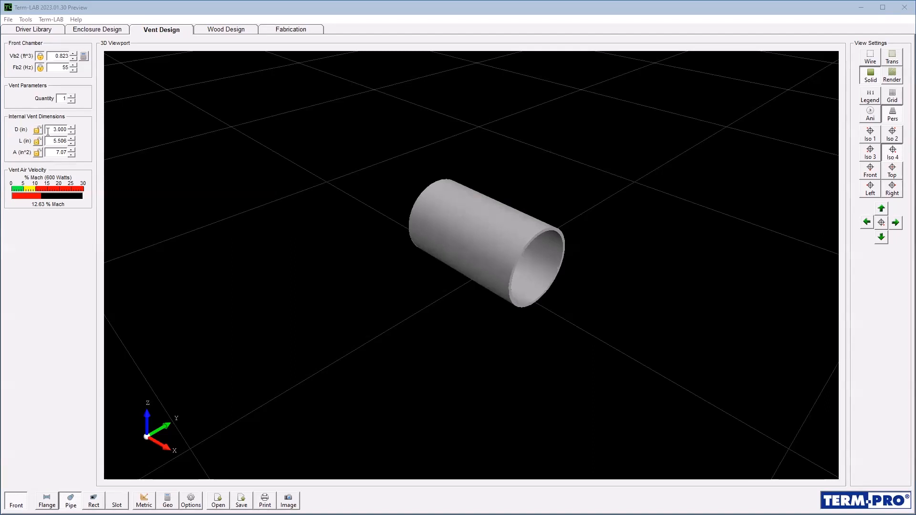
{"action": "left_click", "coordinate": [73, 128]}
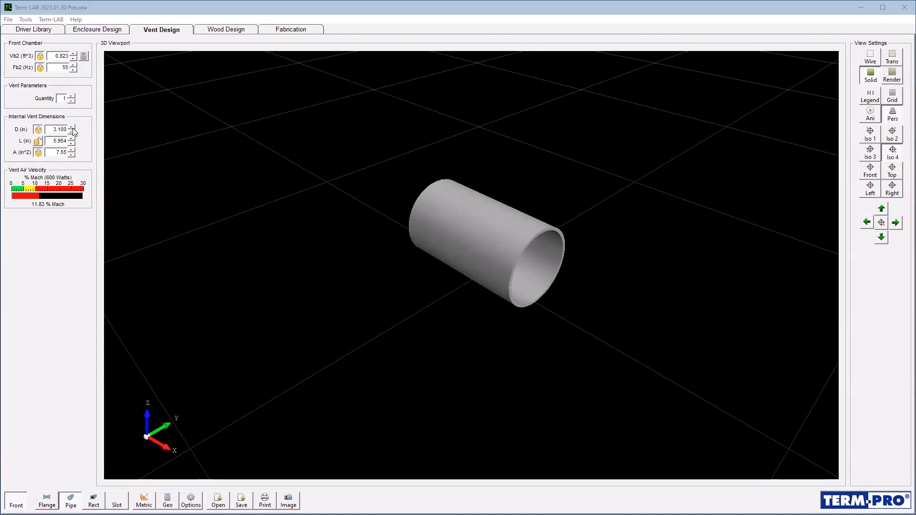
{"action": "left_click", "coordinate": [73, 128]}
{"action": "left_click", "coordinate": [72, 128]}
{"action": "left_click", "coordinate": [72, 128]}
{"action": "left_click", "coordinate": [72, 128]}
{"action": "left_click", "coordinate": [73, 127]}
{"action": "left_click", "coordinate": [72, 127]}
{"action": "left_click", "coordinate": [72, 128]}
{"action": "left_click", "coordinate": [72, 128]}
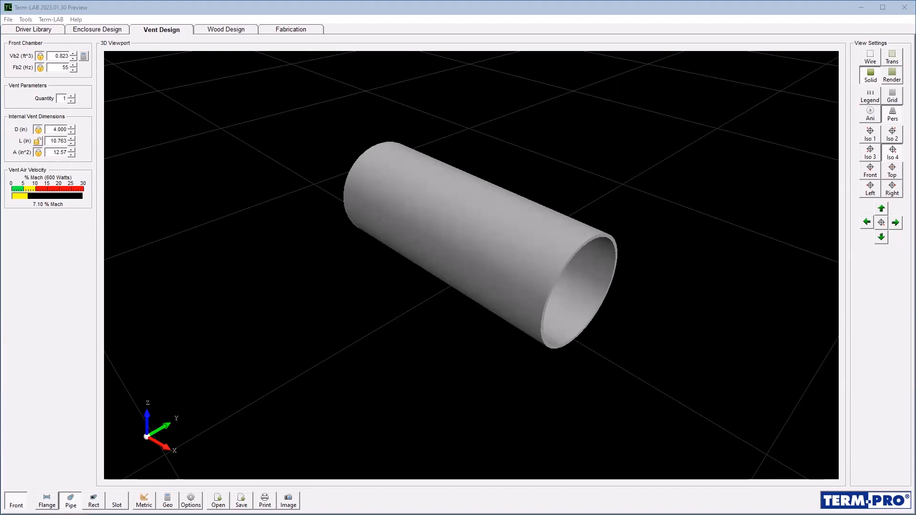
- Compare the 4 in vent in flanged and straight pipe form, and inspect the pipe's open end from a lower angle
{"action": "left_click", "coordinate": [47, 501]}
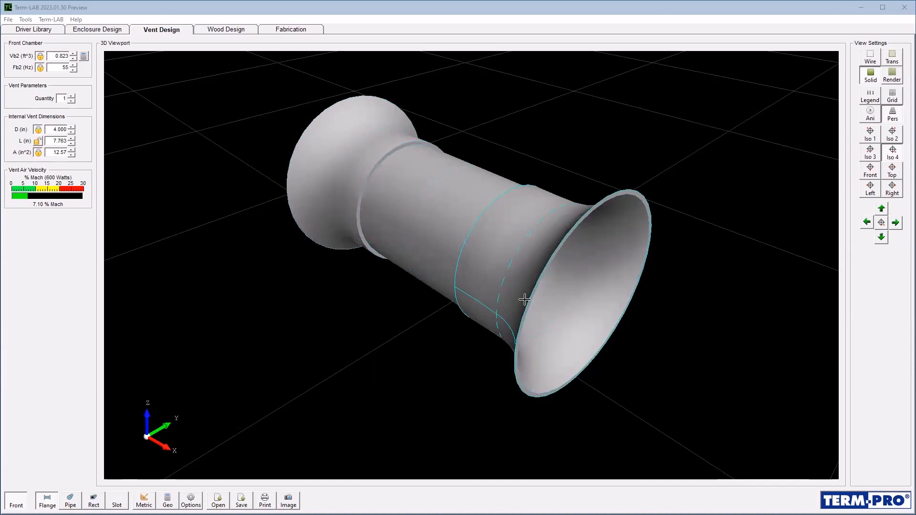
{"action": "left_click", "coordinate": [71, 499]}
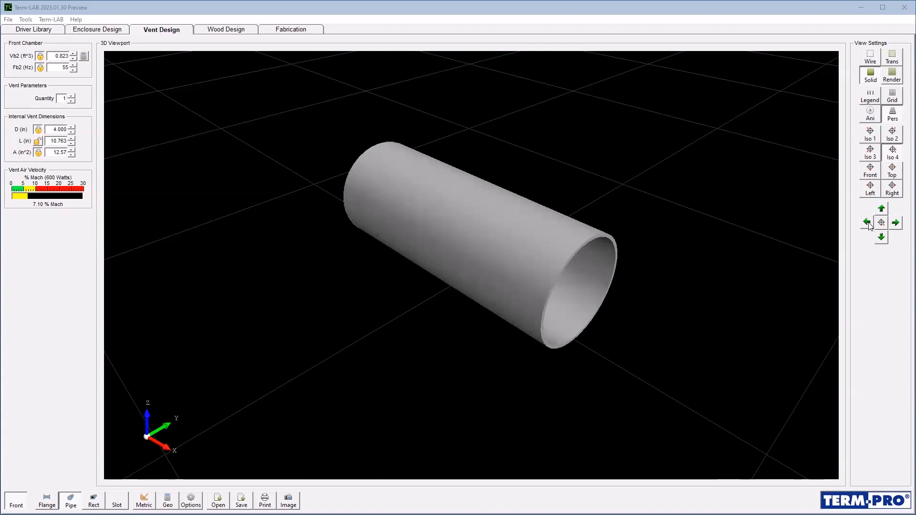
{"action": "left_click", "coordinate": [895, 224]}
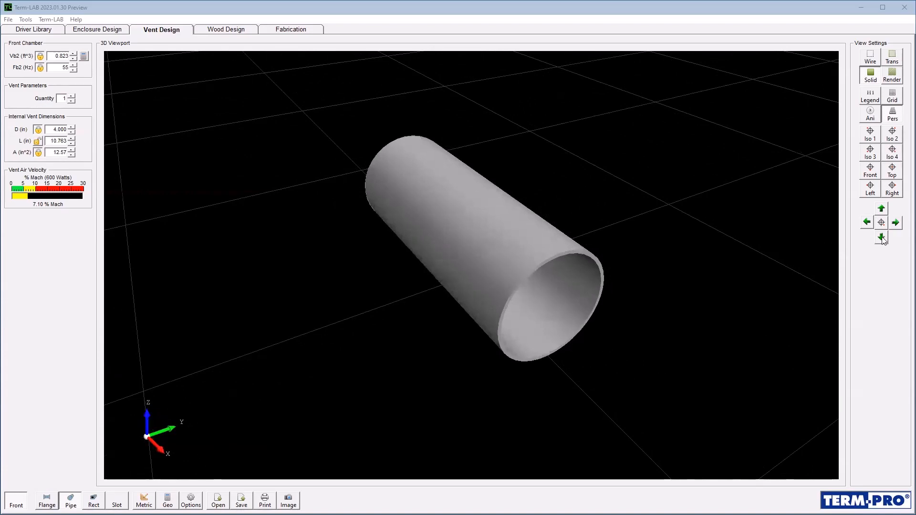
{"action": "left_click", "coordinate": [881, 237]}
{"action": "left_click", "coordinate": [896, 223]}
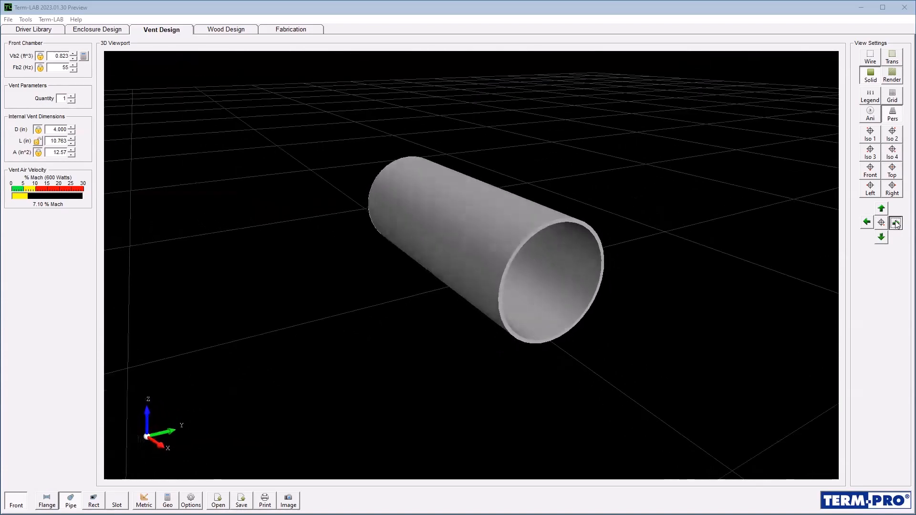
{"action": "left_click", "coordinate": [868, 222]}
- Toggle the dimension legend and the floor grid around the pipe vent in the 3D view
{"action": "left_click", "coordinate": [873, 97]}
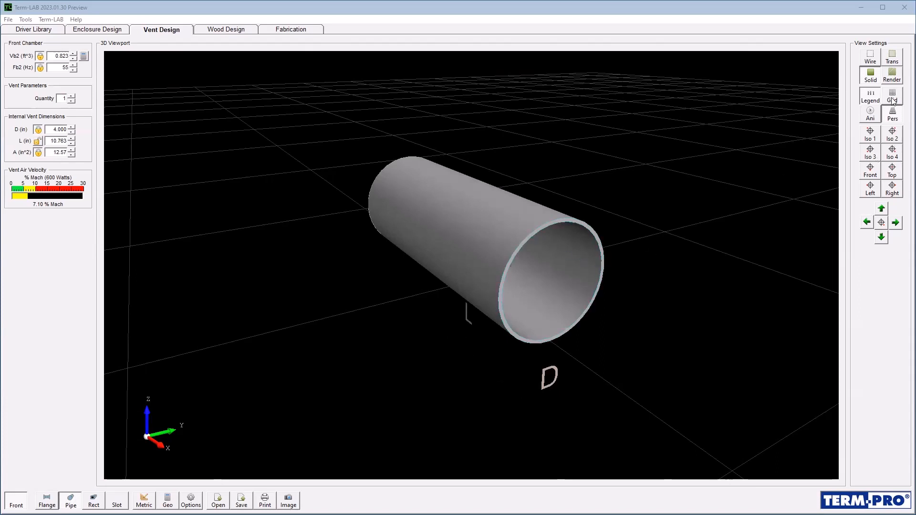
{"action": "left_click", "coordinate": [871, 91]}
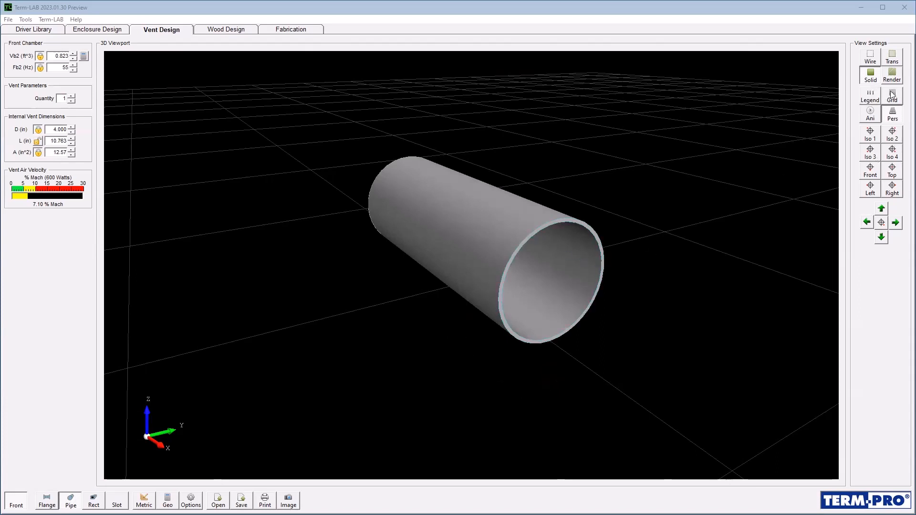
{"action": "left_click", "coordinate": [892, 94]}
{"action": "left_click", "coordinate": [891, 94]}
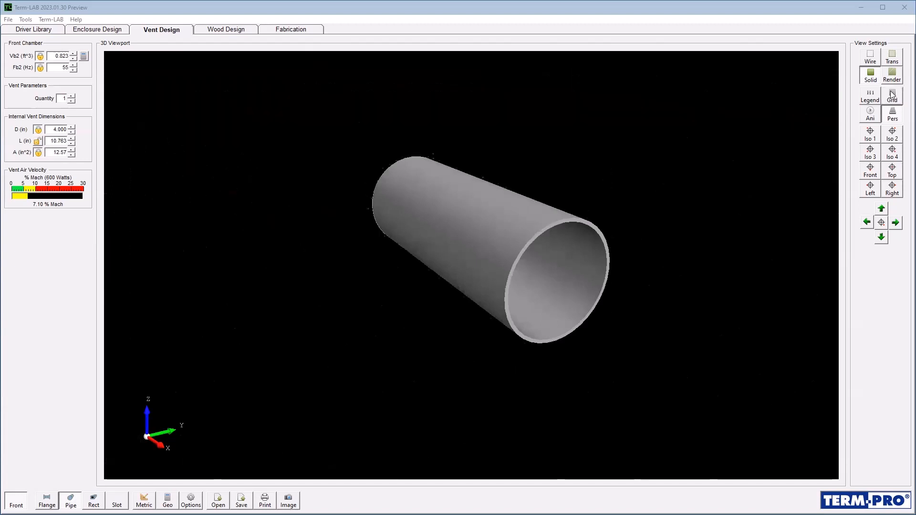
- Turn on the grid and preview the vent pipe with rotation animation running and with perspective switched off
{"action": "left_click", "coordinate": [892, 94]}
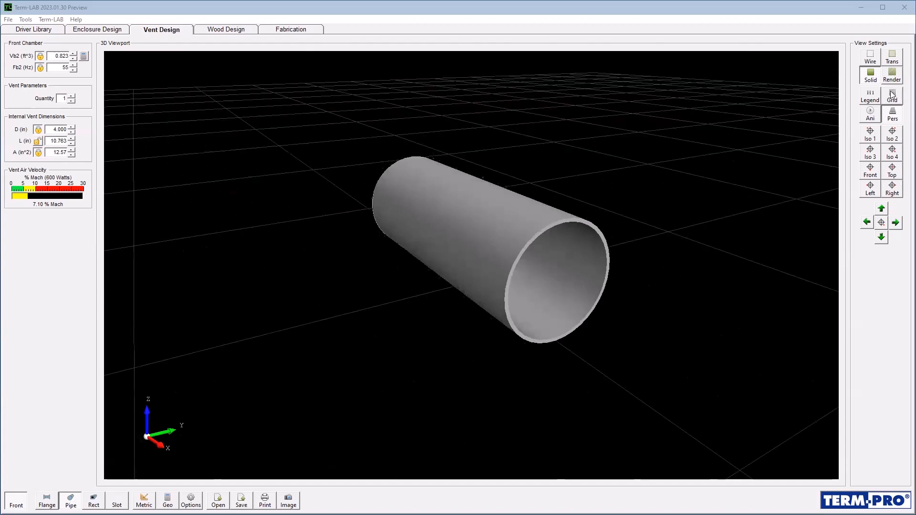
{"action": "left_click", "coordinate": [878, 116]}
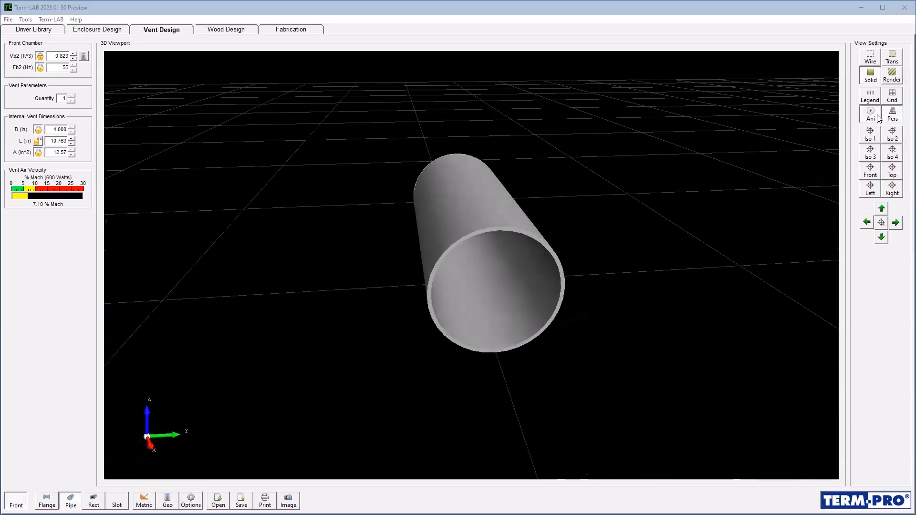
{"action": "left_click", "coordinate": [878, 117]}
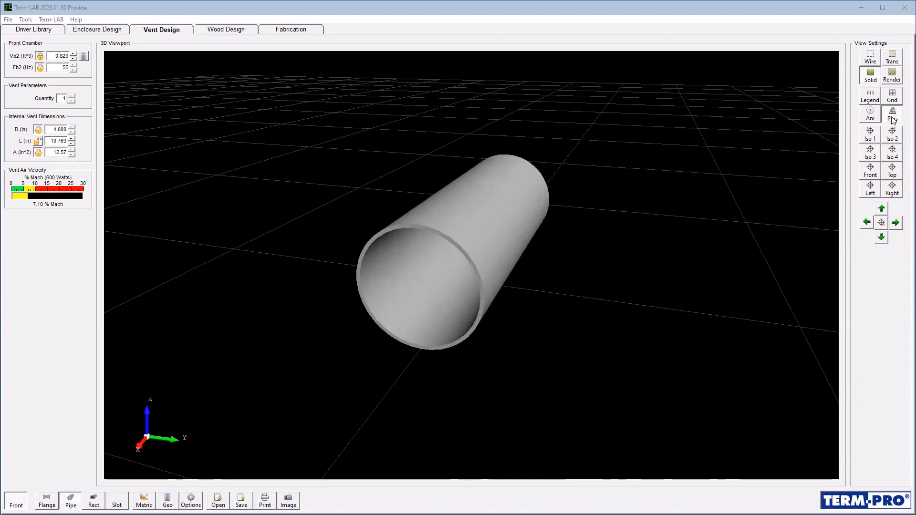
{"action": "left_click", "coordinate": [892, 117]}
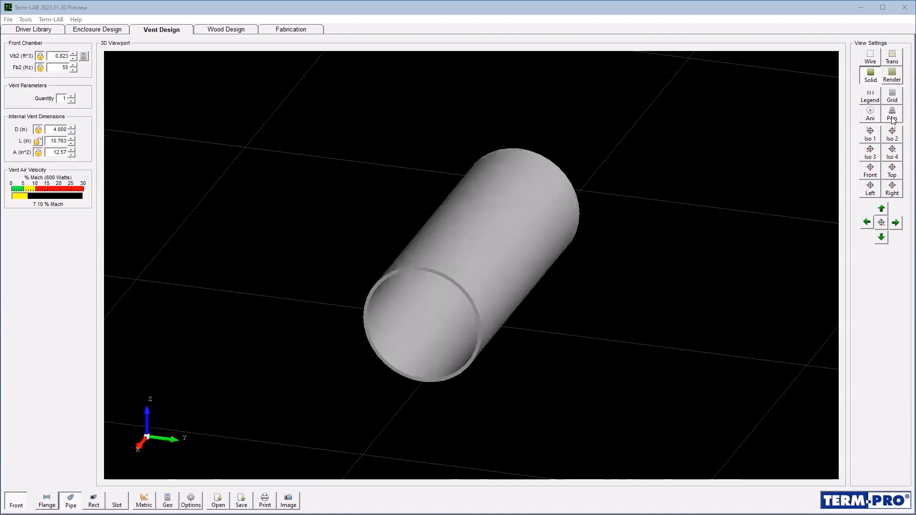
{"action": "left_click", "coordinate": [892, 119]}
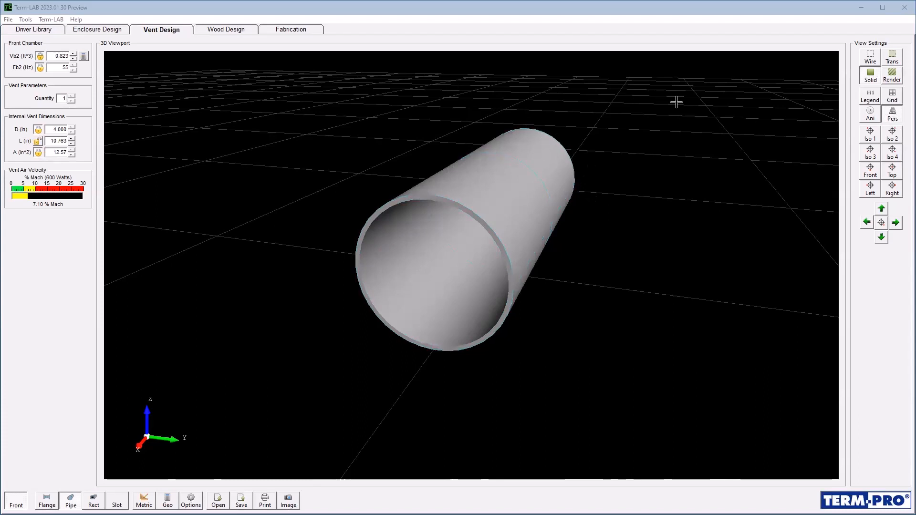
- Compare the vent pipe in wireframe, transparent, solid and rendered display, ending in solid display
{"action": "left_click", "coordinate": [870, 56]}
{"action": "left_click", "coordinate": [891, 57]}
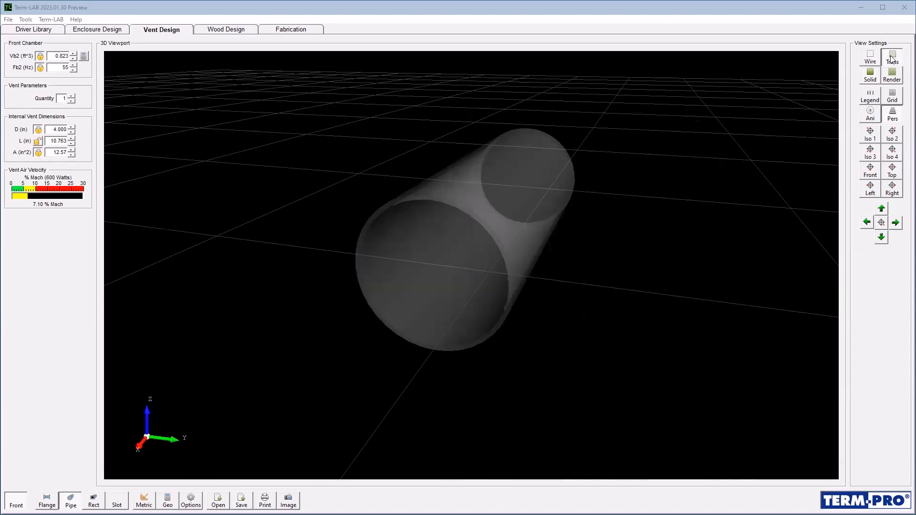
{"action": "left_click", "coordinate": [867, 78]}
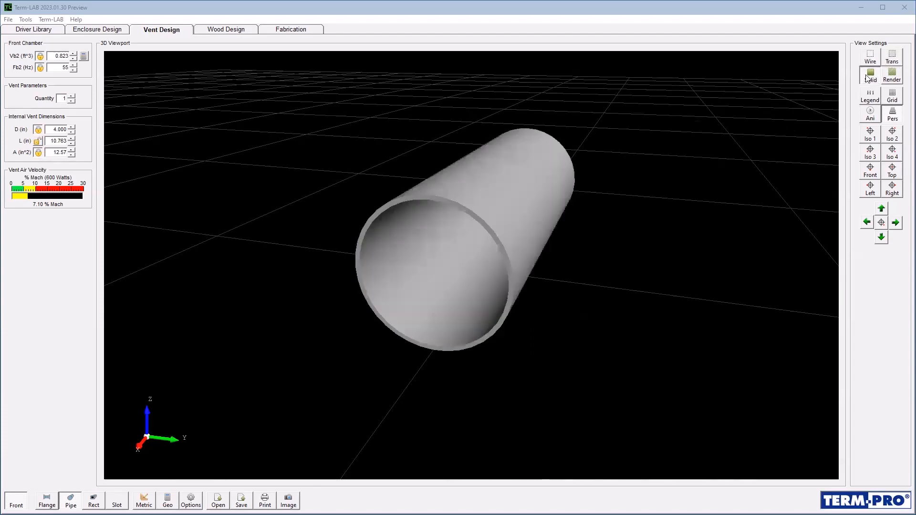
{"action": "left_click", "coordinate": [895, 76]}
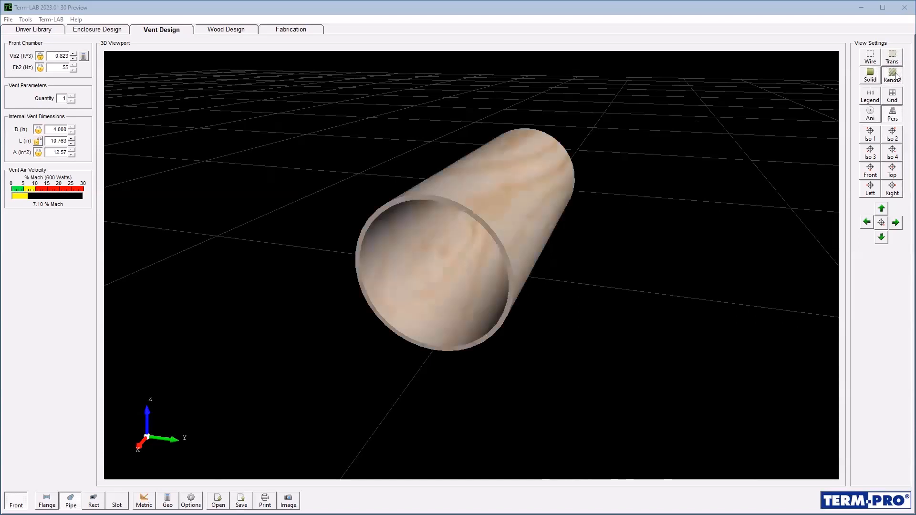
{"action": "left_click", "coordinate": [868, 77]}
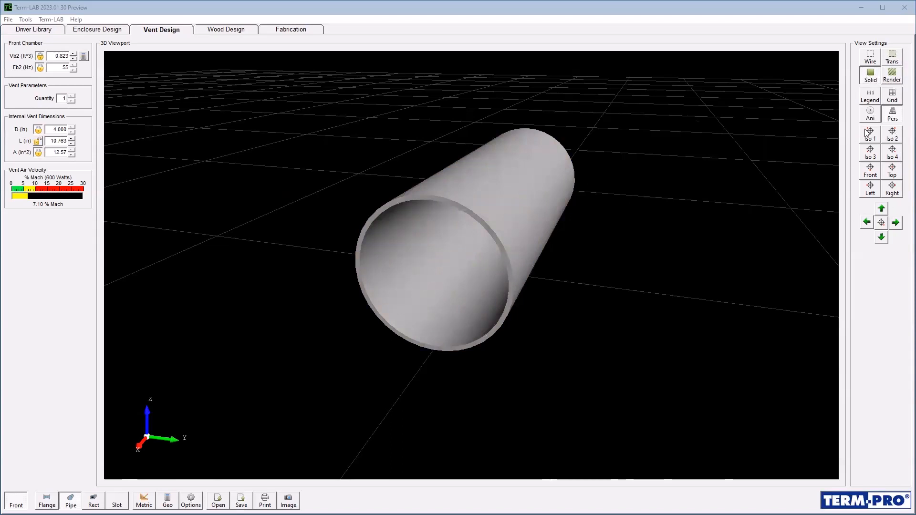
- View the vent pipe from the front and left, ending in the Iso 4 view
{"action": "left_click", "coordinate": [894, 155]}
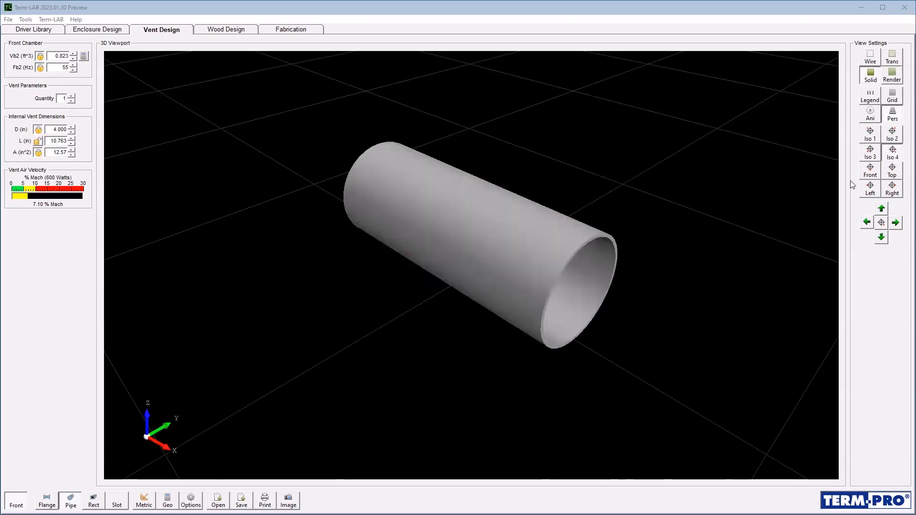
{"action": "left_click", "coordinate": [869, 171]}
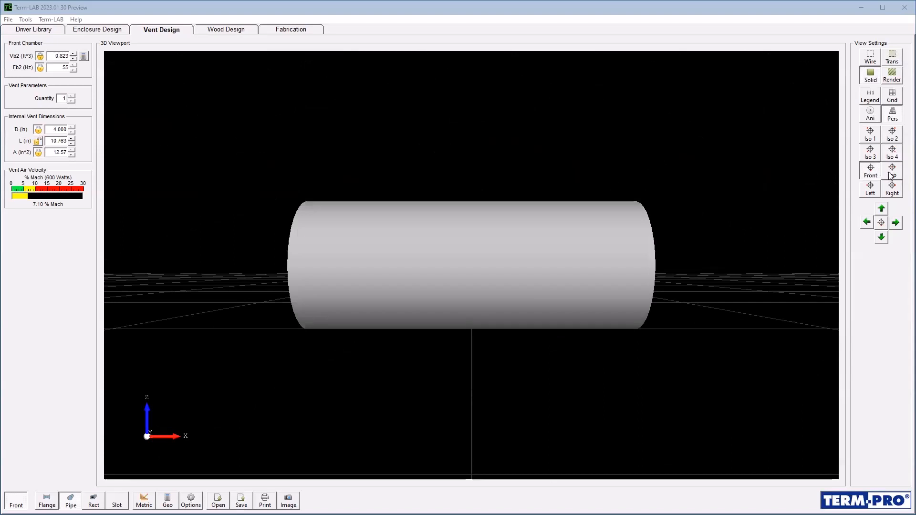
{"action": "left_click", "coordinate": [873, 185]}
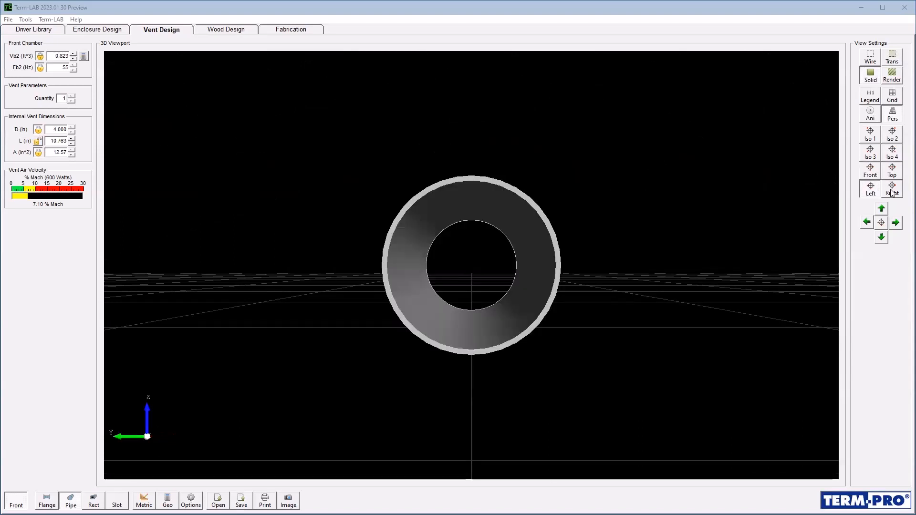
{"action": "left_click", "coordinate": [893, 152]}
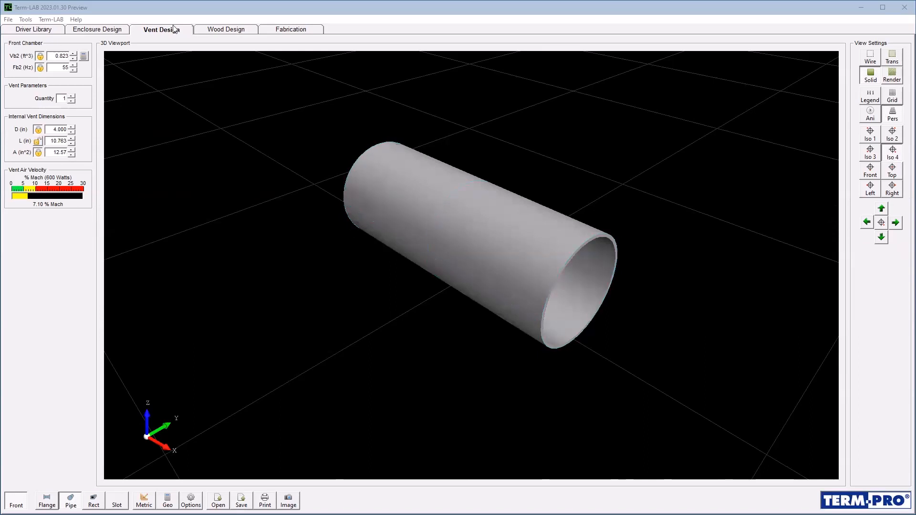
- Switch to the wood design of the enclosure, show its dimension legend and hide the top panel
{"action": "left_click", "coordinate": [241, 32]}
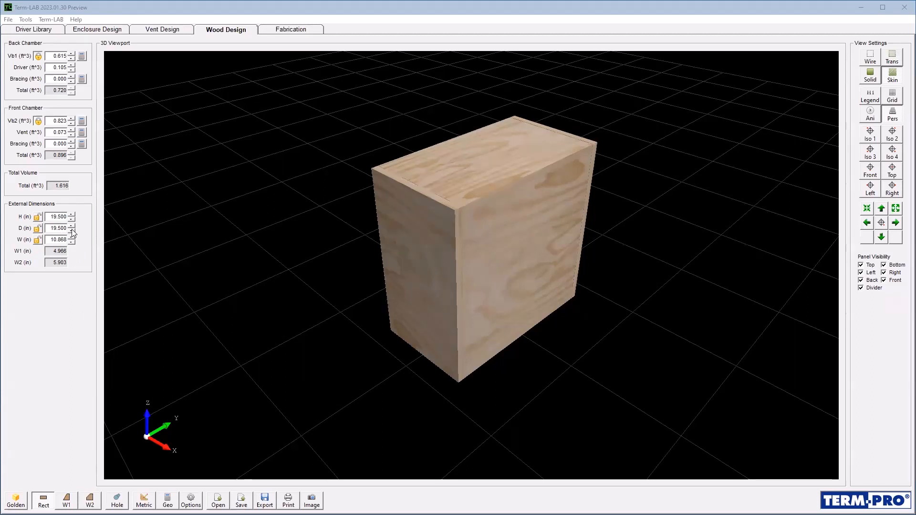
{"action": "left_click", "coordinate": [868, 97]}
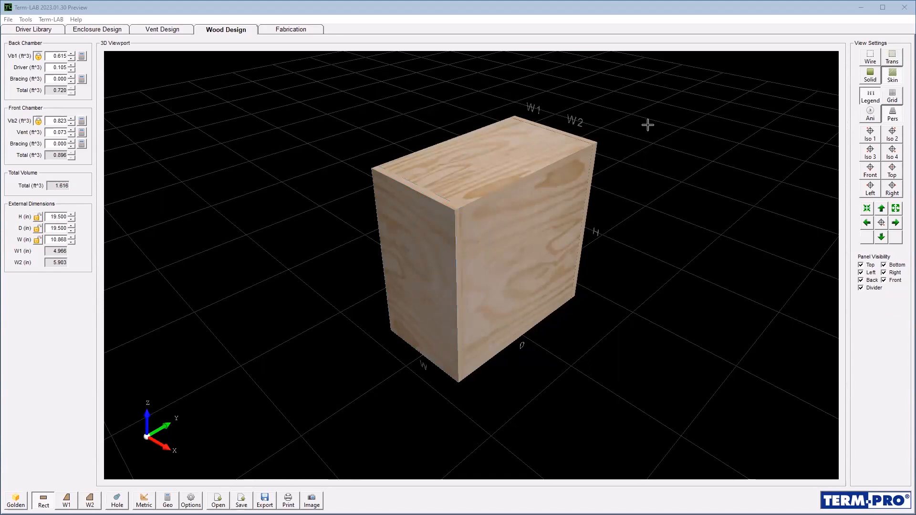
{"action": "left_click", "coordinate": [861, 265]}
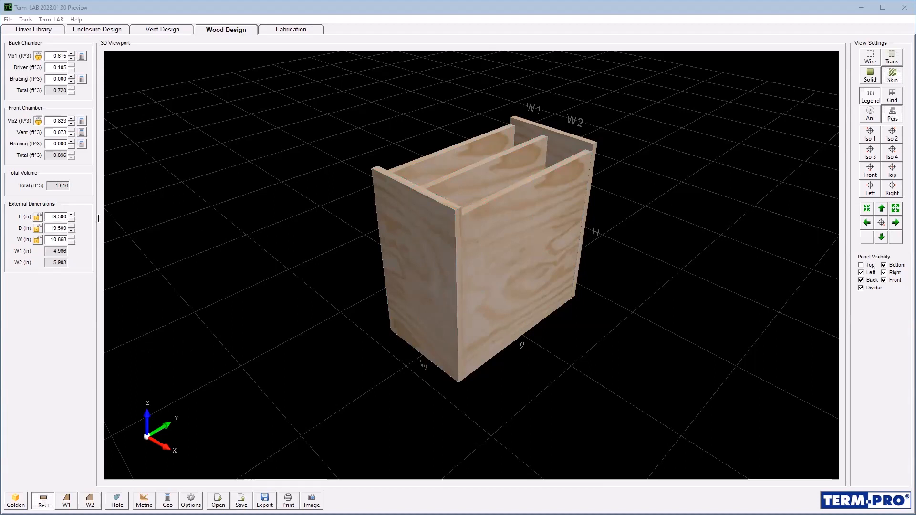
- Set the enclosure's external height to 15 in and its external depth to 20 in
{"action": "left_click_drag", "start_coordinate": [49, 217], "coordinate": [98, 218]}
{"action": "type", "text": "15"}
{"action": "key", "text": "Return"}
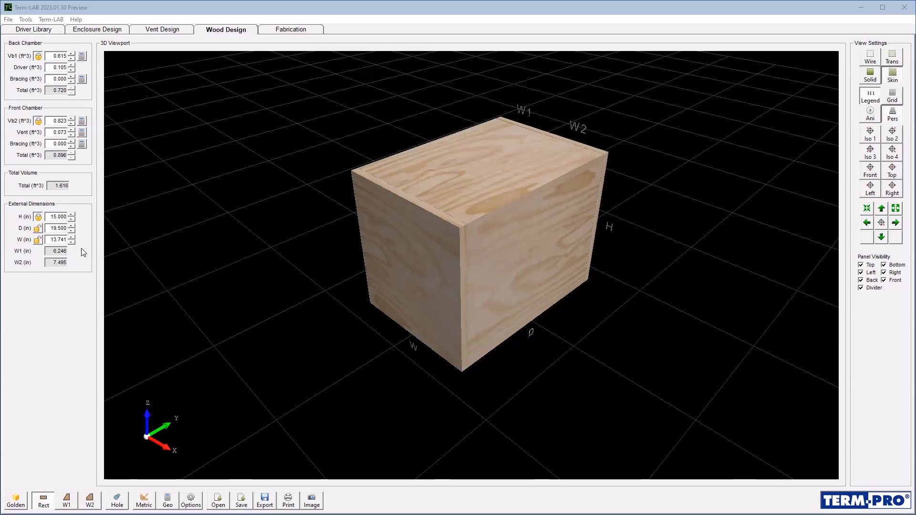
{"action": "double_click", "coordinate": [46, 228]}
{"action": "type", "text": "20"}
{"action": "key", "text": "Return"}
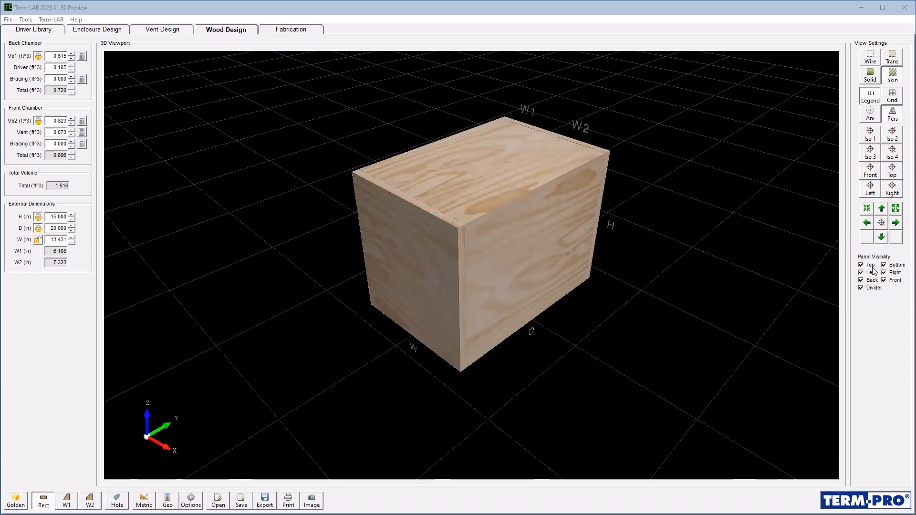
- Hide the top panel and load the driver's dimensions for a circular hole
{"action": "left_click", "coordinate": [861, 266]}
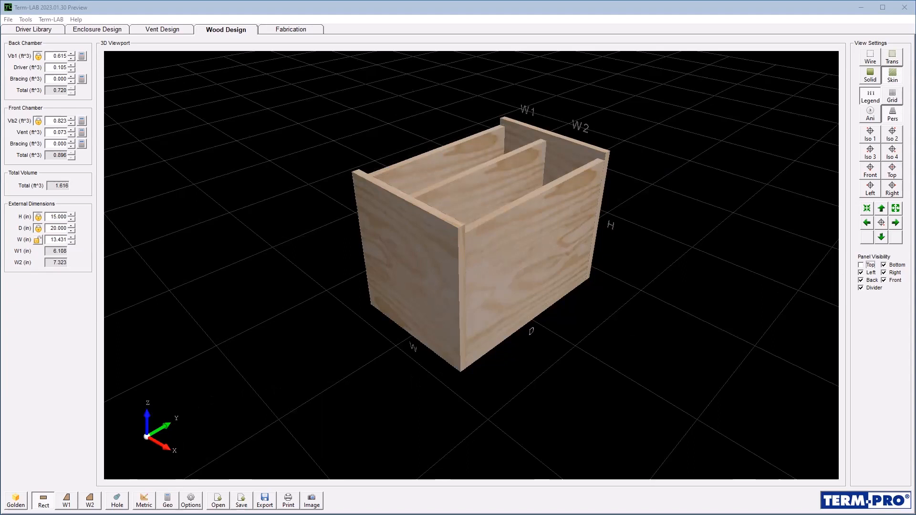
{"action": "left_click", "coordinate": [116, 500]}
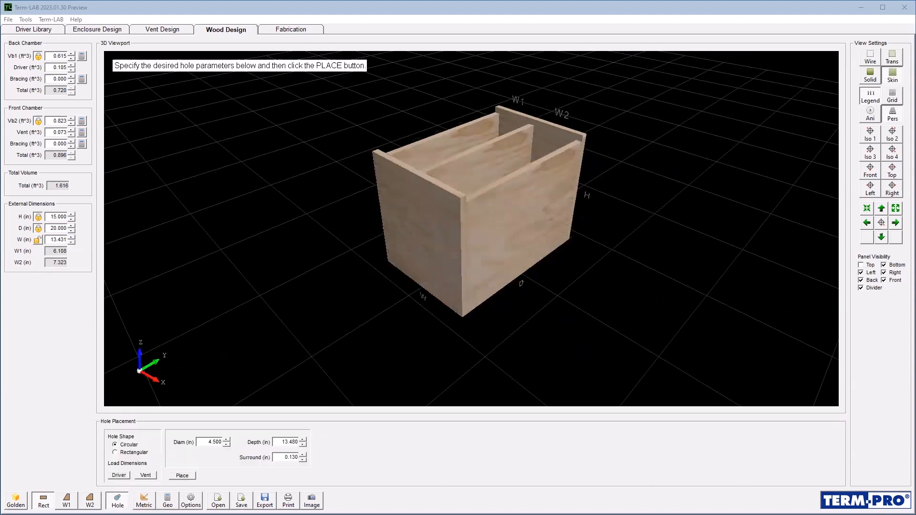
{"action": "left_click", "coordinate": [118, 476]}
- Place the driver hole on the divider, check its fit from the top view, and delete it
{"action": "left_click", "coordinate": [185, 476]}
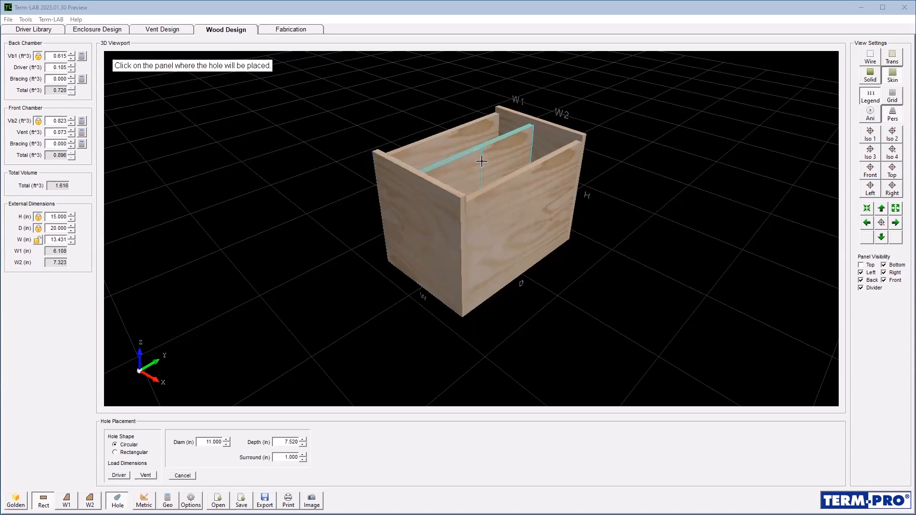
{"action": "left_click", "coordinate": [481, 162]}
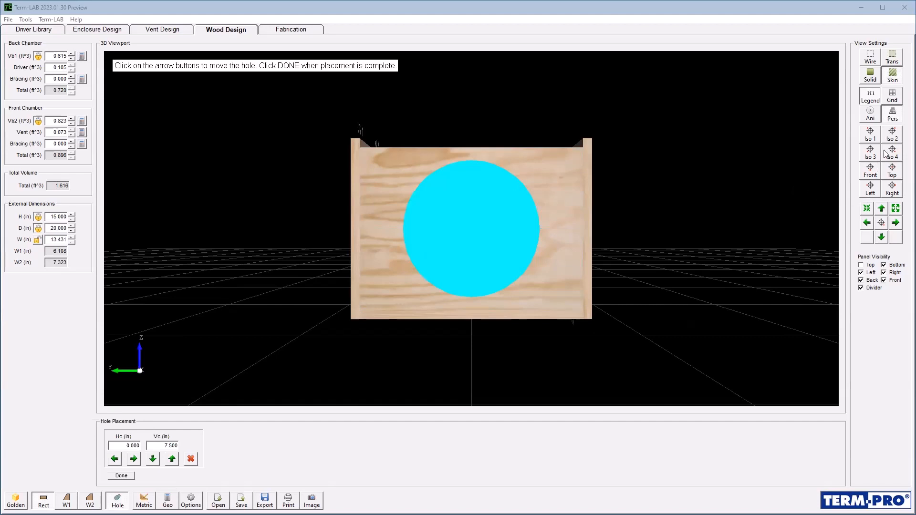
{"action": "left_click", "coordinate": [889, 171]}
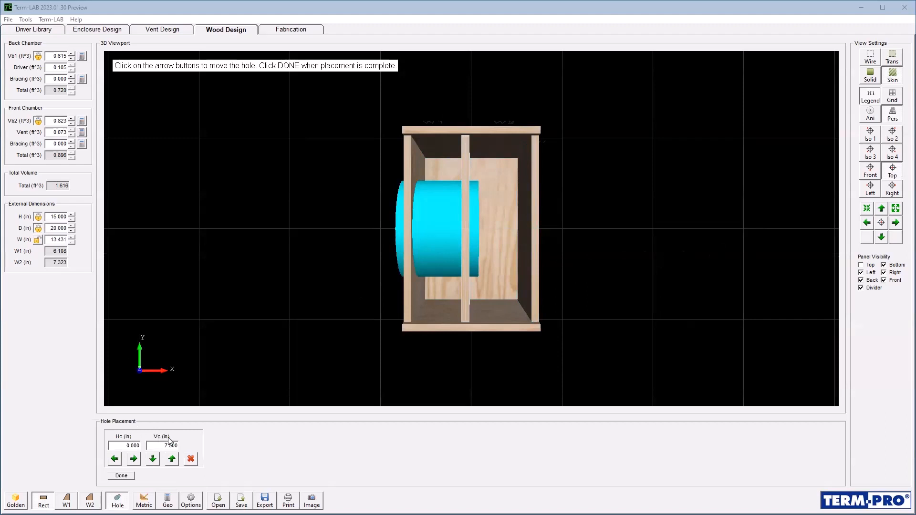
{"action": "left_click", "coordinate": [189, 459]}
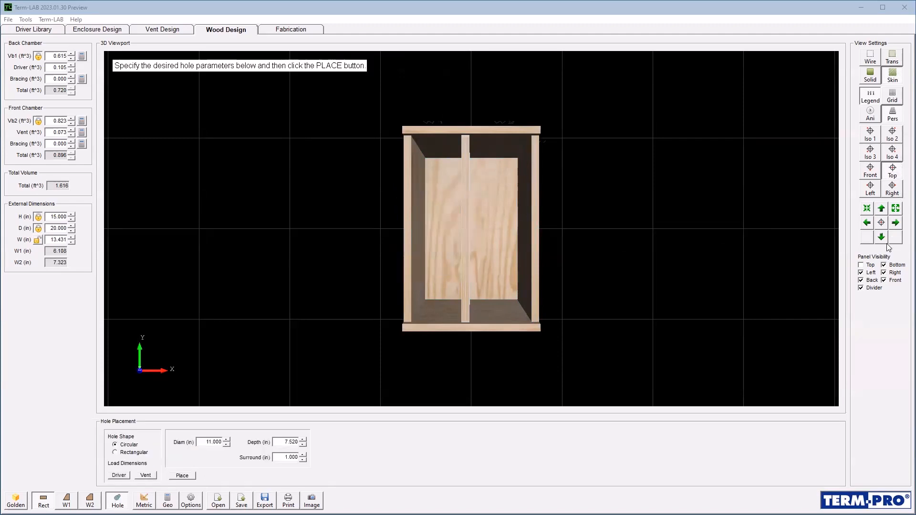
{"action": "left_click", "coordinate": [861, 265]}
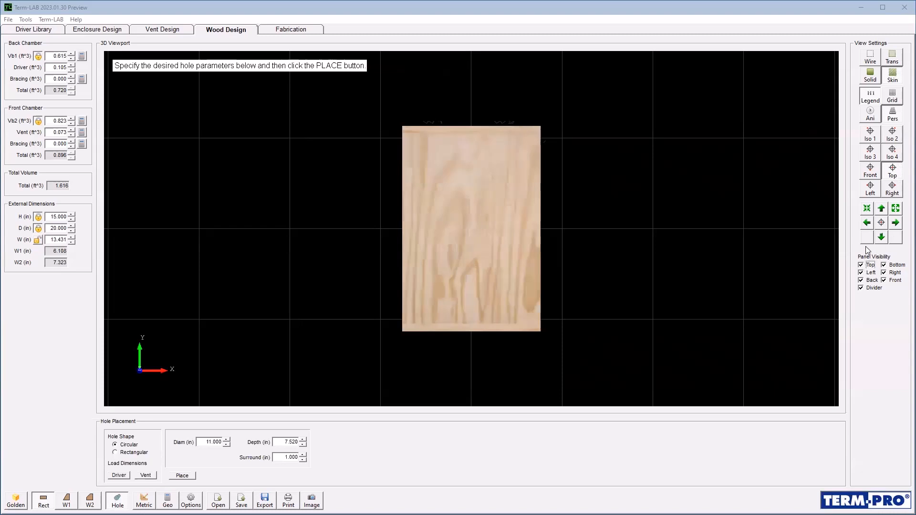
{"action": "left_click", "coordinate": [891, 159]}
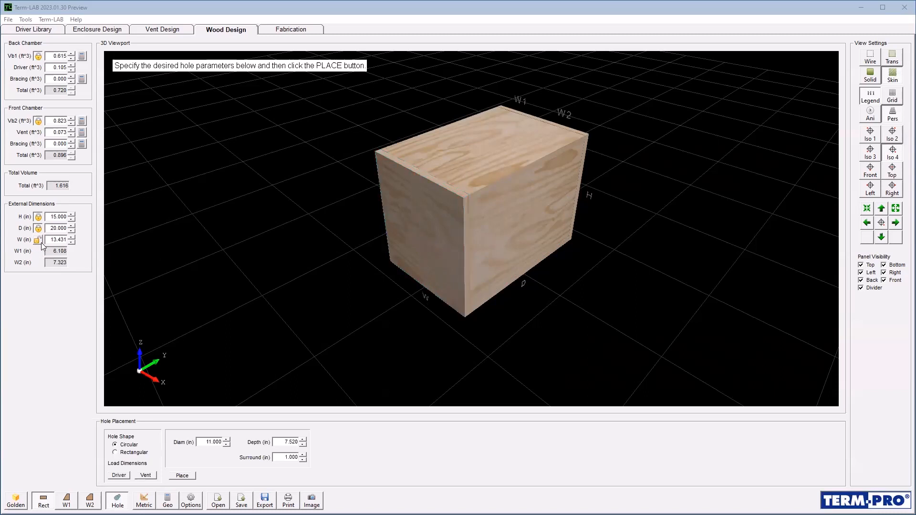
- Set the enclosure's external width to 20 in, keeping the chamber volumes locked and leaving the depth unlocked
{"action": "double_click", "coordinate": [69, 240]}
{"action": "type", "text": "20"}
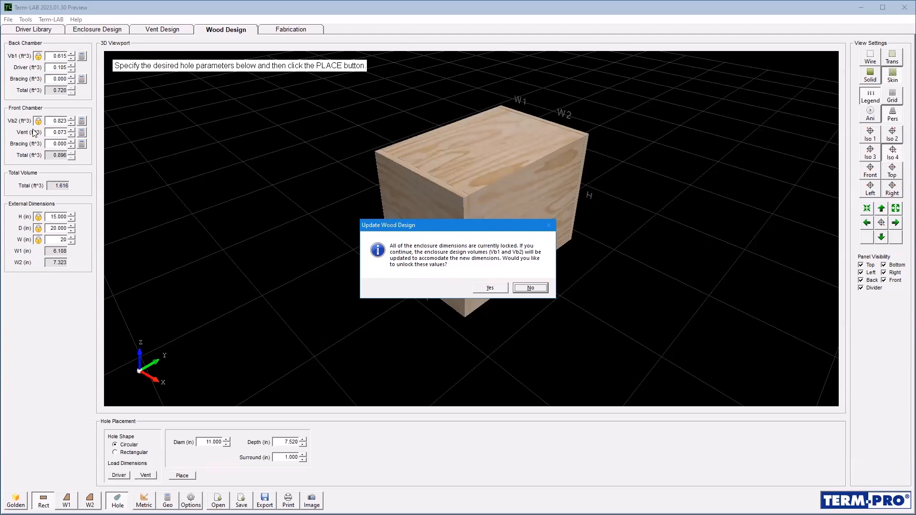
{"action": "left_click", "coordinate": [532, 285]}
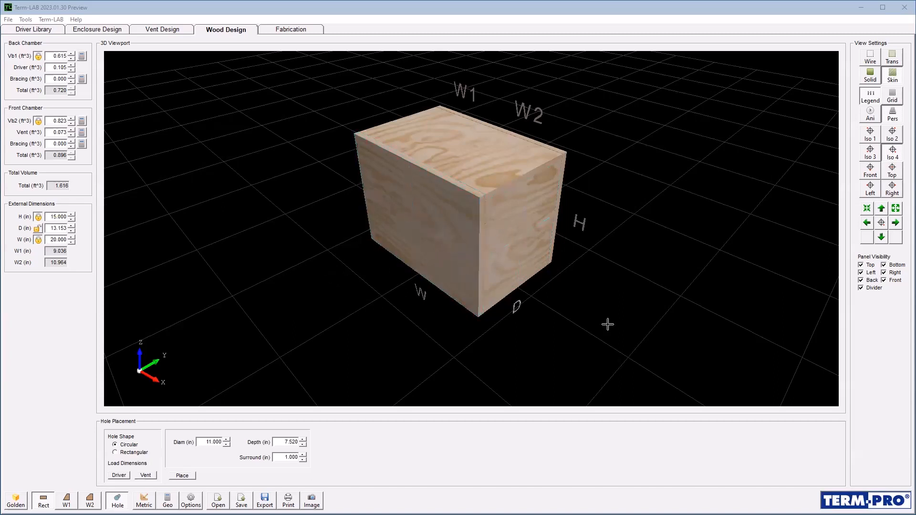
- Hide the top panel and place the 11 in driver hole on the divider panel
{"action": "left_click", "coordinate": [866, 268]}
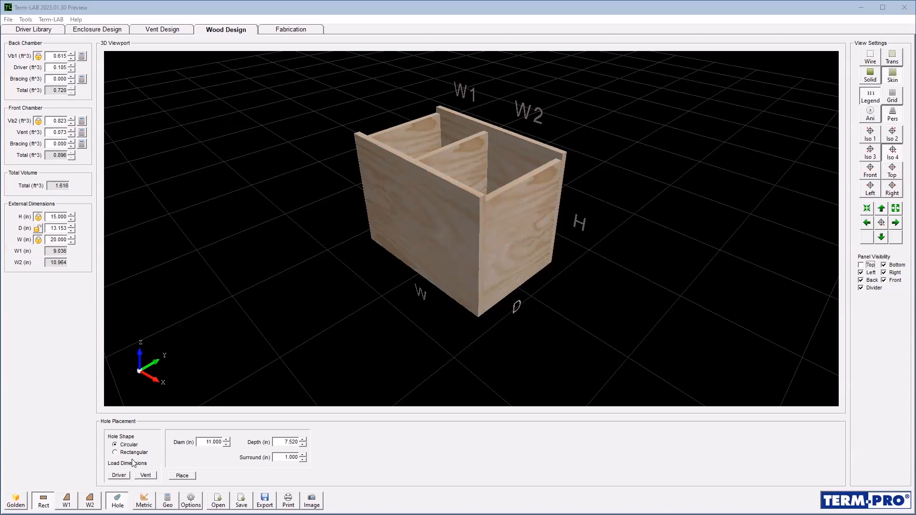
{"action": "left_click", "coordinate": [182, 475]}
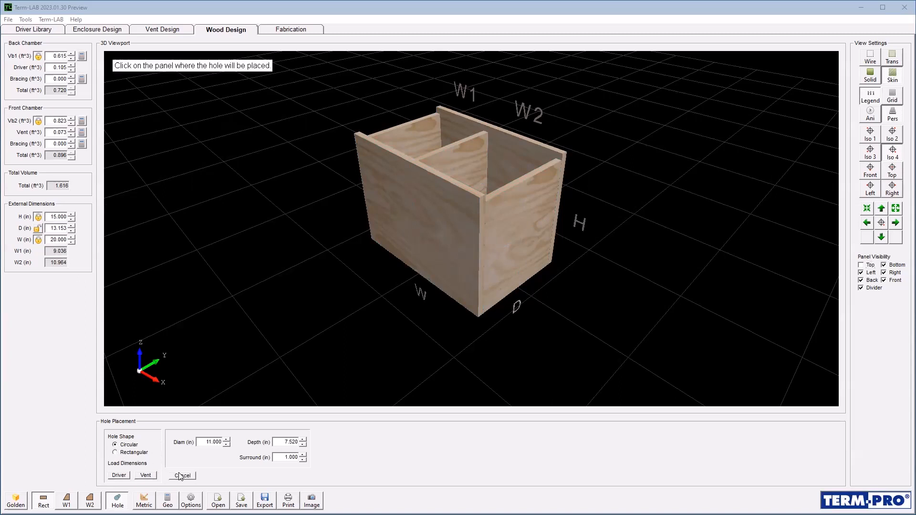
{"action": "left_click", "coordinate": [444, 158]}
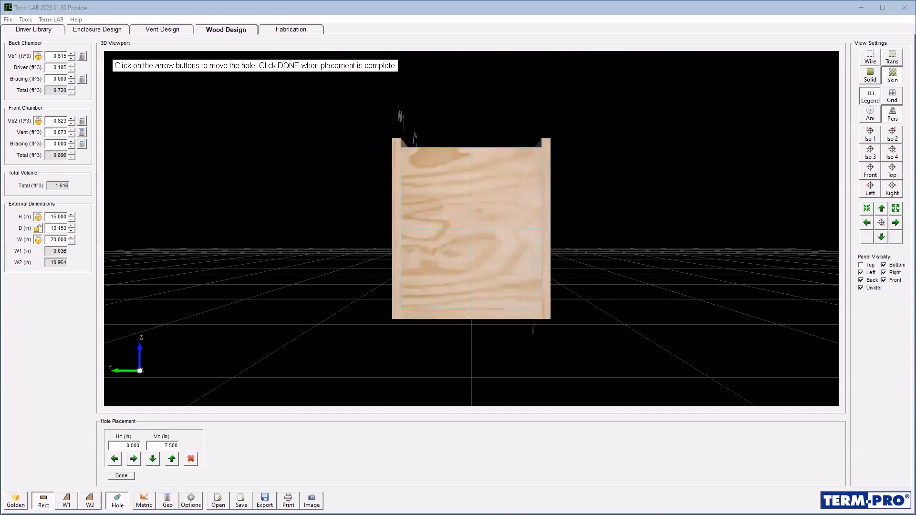
- Hide the left panel to inspect the driver hole's fit on the divider, and show the panel again
{"action": "left_click", "coordinate": [883, 273]}
{"action": "left_click", "coordinate": [861, 273]}
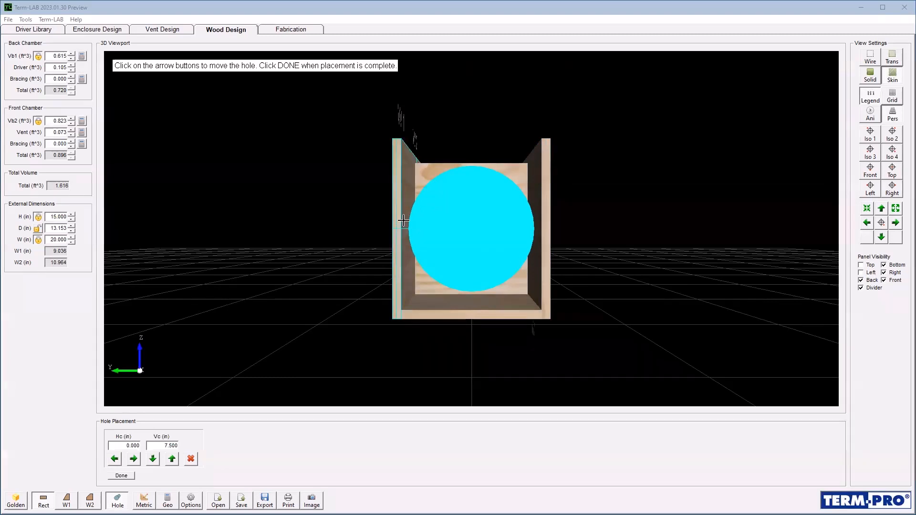
{"action": "scroll", "coordinate": [410, 241], "scroll_direction": "up", "scroll_amount": 3}
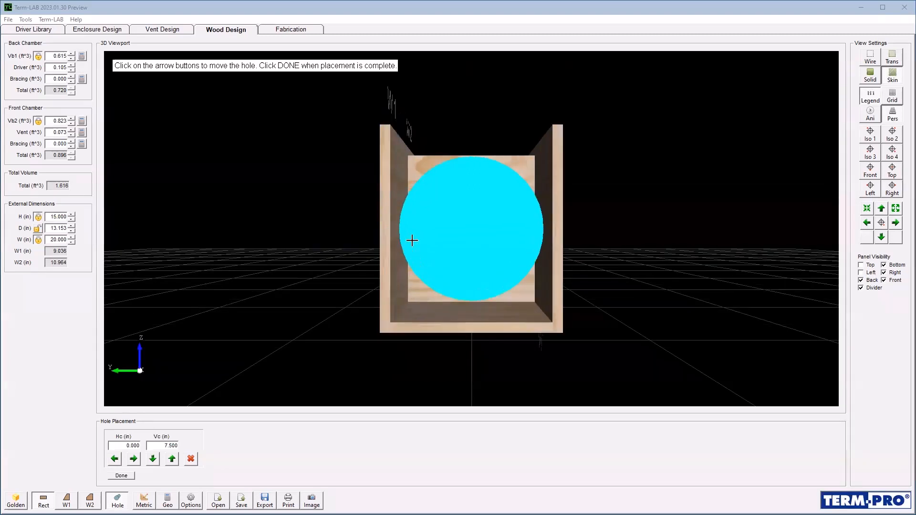
{"action": "scroll", "coordinate": [411, 241], "scroll_direction": "down", "scroll_amount": 2}
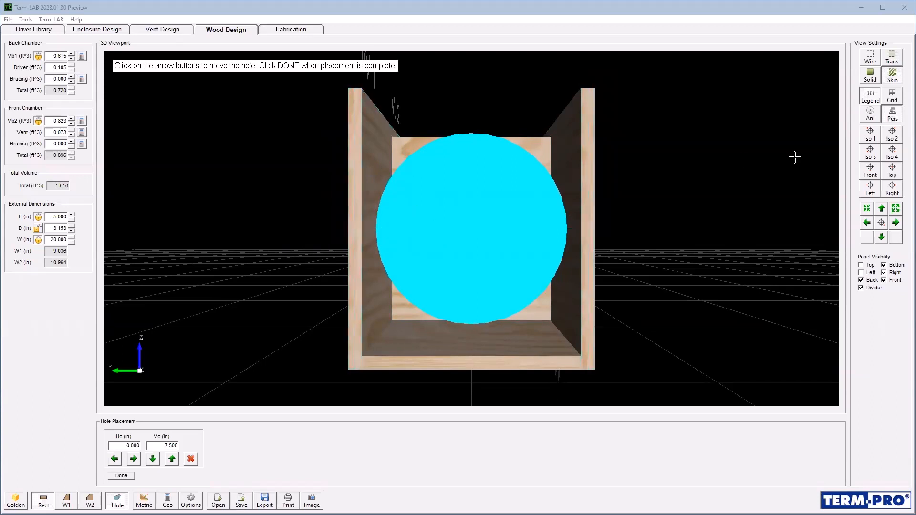
{"action": "left_click", "coordinate": [861, 273]}
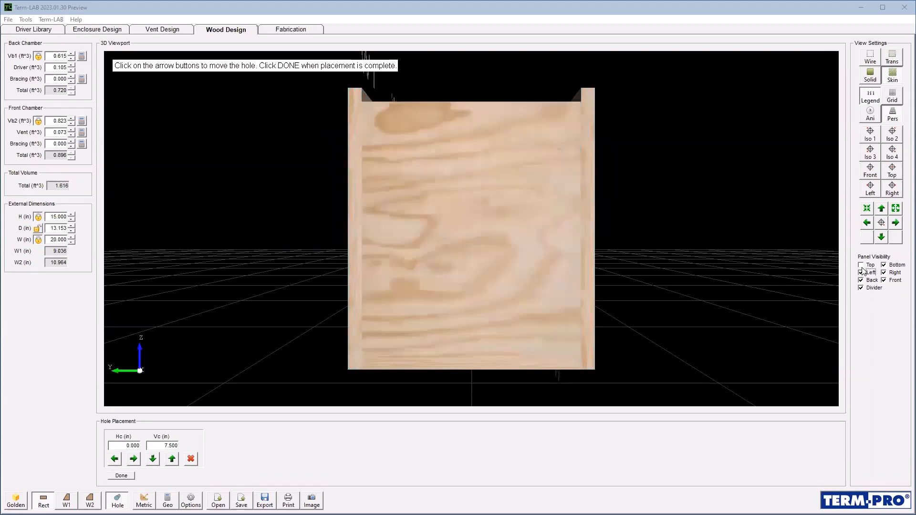
- Show the top panel and set the enclosure's external width to 18 in, with the depth left unlocked
{"action": "left_click", "coordinate": [861, 265]}
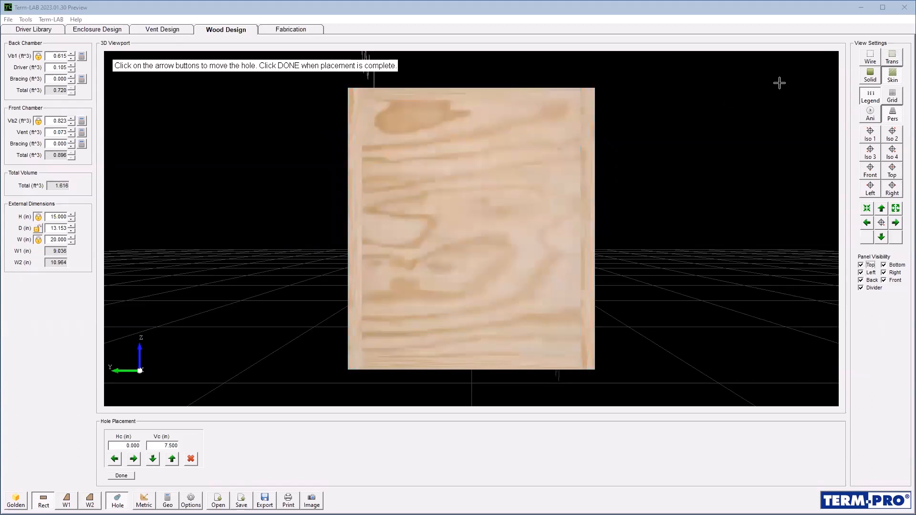
{"action": "left_click", "coordinate": [895, 160]}
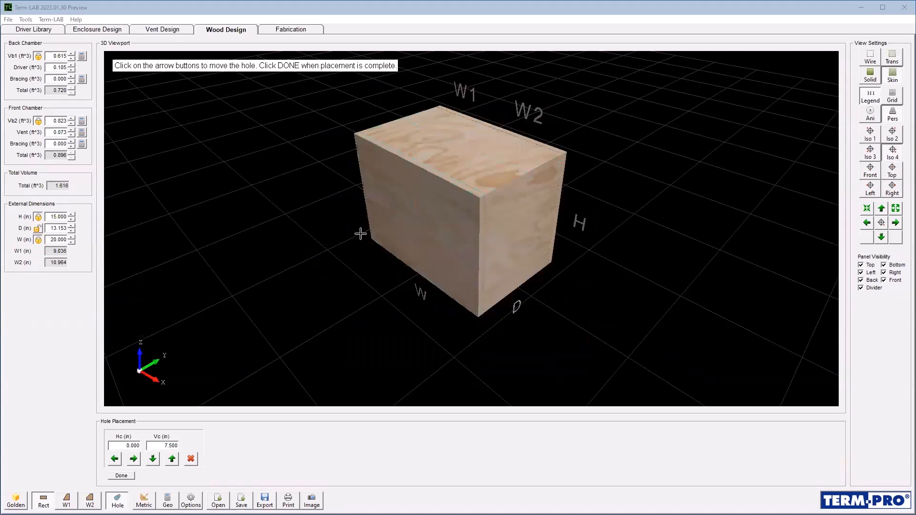
{"action": "left_click", "coordinate": [40, 242]}
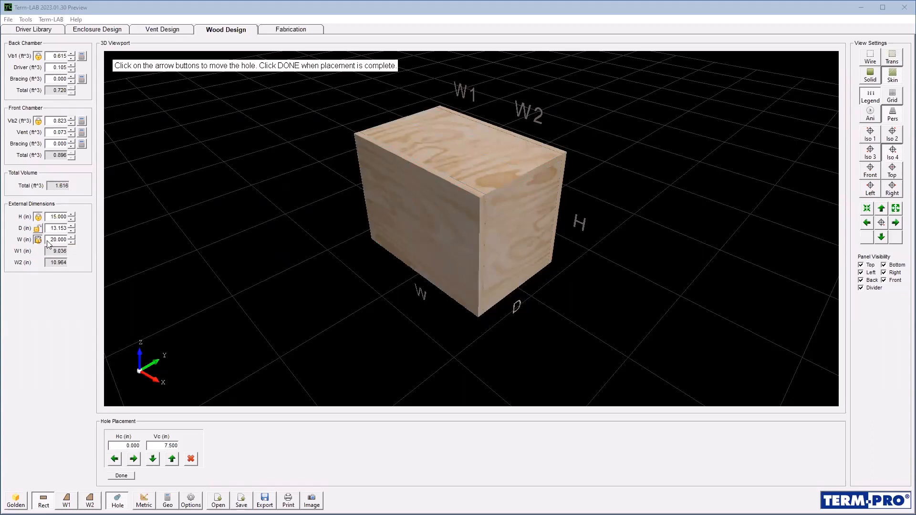
{"action": "left_click", "coordinate": [50, 240]}
{"action": "left_click", "coordinate": [50, 240]}
{"action": "double_click", "coordinate": [55, 240]}
{"action": "type", "text": "18"}
{"action": "key", "text": "Return"}
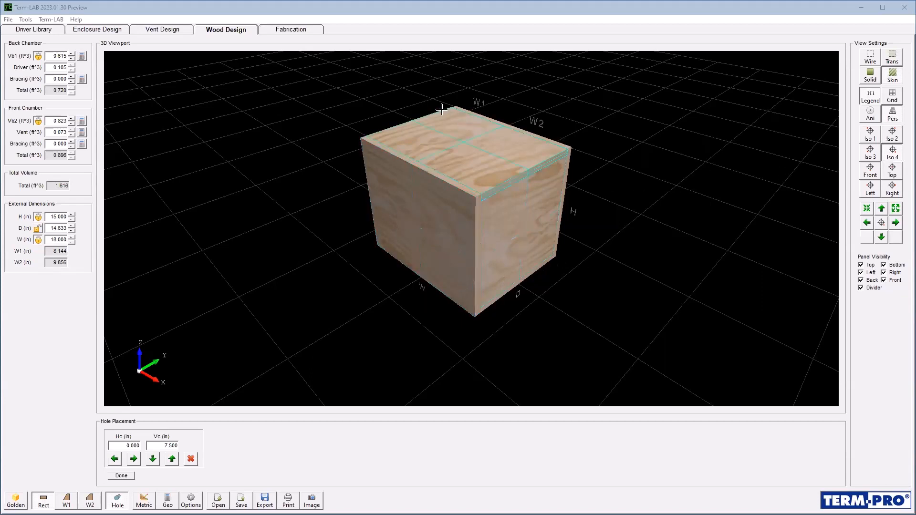
- Finish the hole placement and reset the enclosure by switching its style to W1 and back to rectangular
{"action": "left_click", "coordinate": [861, 265]}
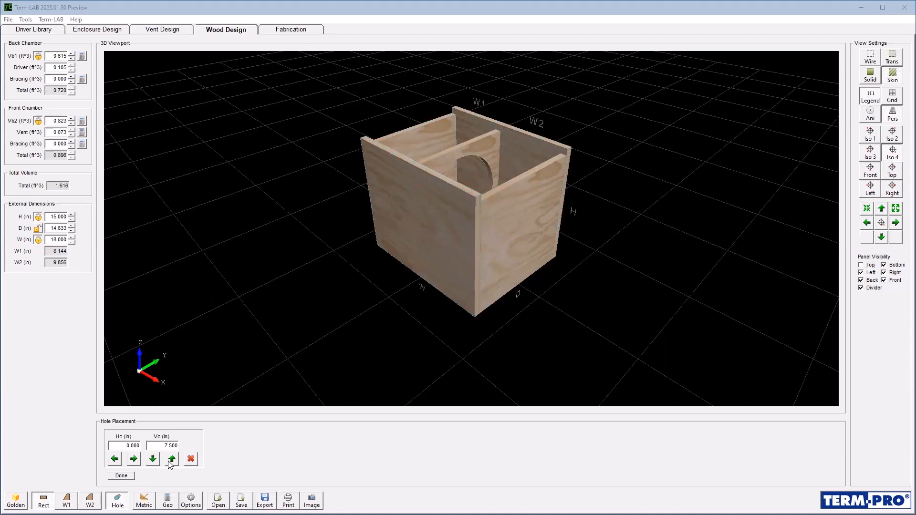
{"action": "left_click", "coordinate": [129, 478]}
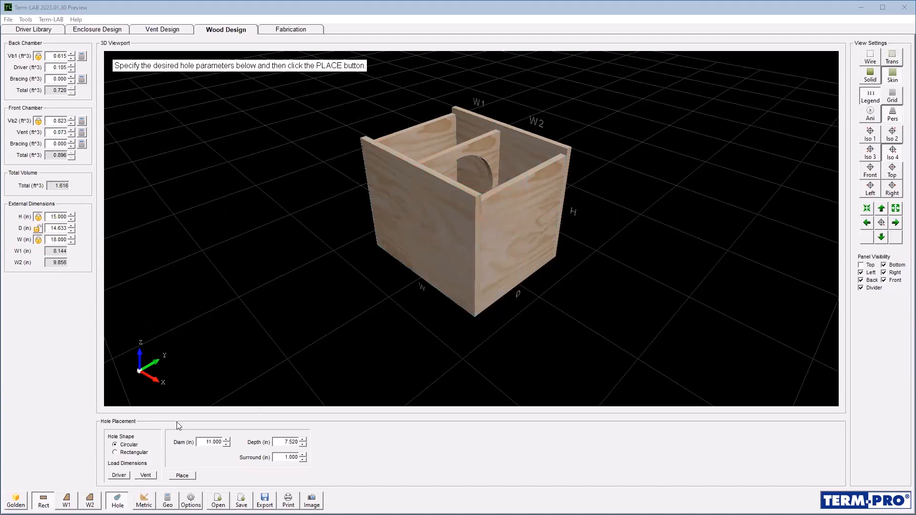
{"action": "left_click", "coordinate": [67, 500]}
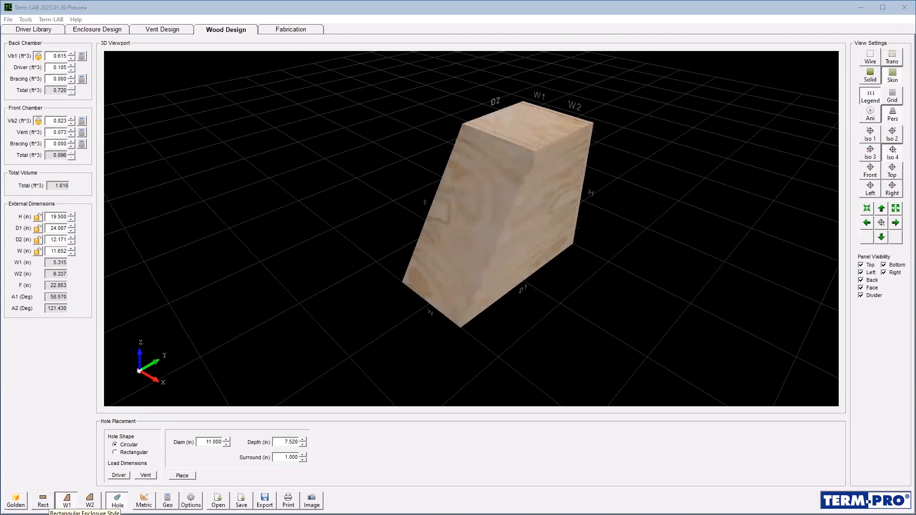
{"action": "left_click", "coordinate": [43, 501]}
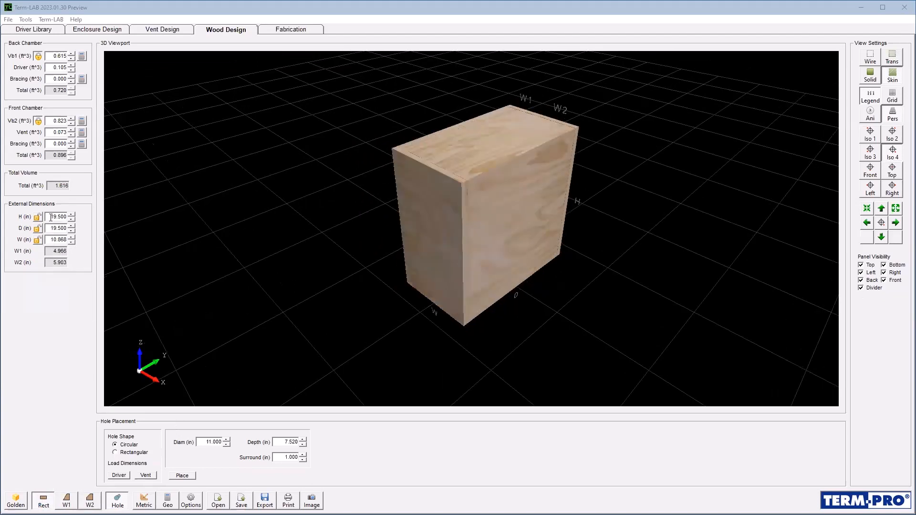
- Set the rectangular enclosure's external height to 15 in and its width to 18 in, both locked
{"action": "left_click_drag", "start_coordinate": [51, 217], "coordinate": [111, 220]}
{"action": "type", "text": "1"}
{"action": "left_click", "coordinate": [37, 216]}
{"action": "left_click_drag", "start_coordinate": [54, 242], "coordinate": [81, 250]}
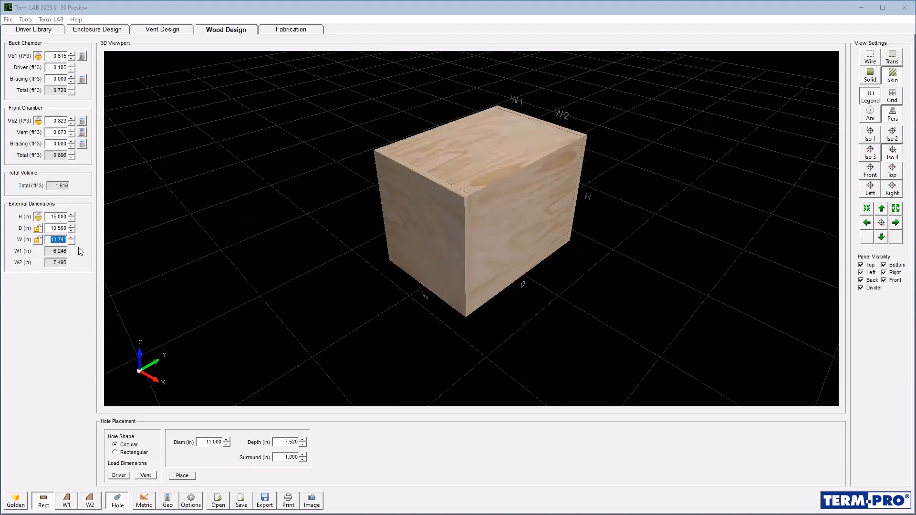
{"action": "type", "text": "18"}
{"action": "key", "text": "Return"}
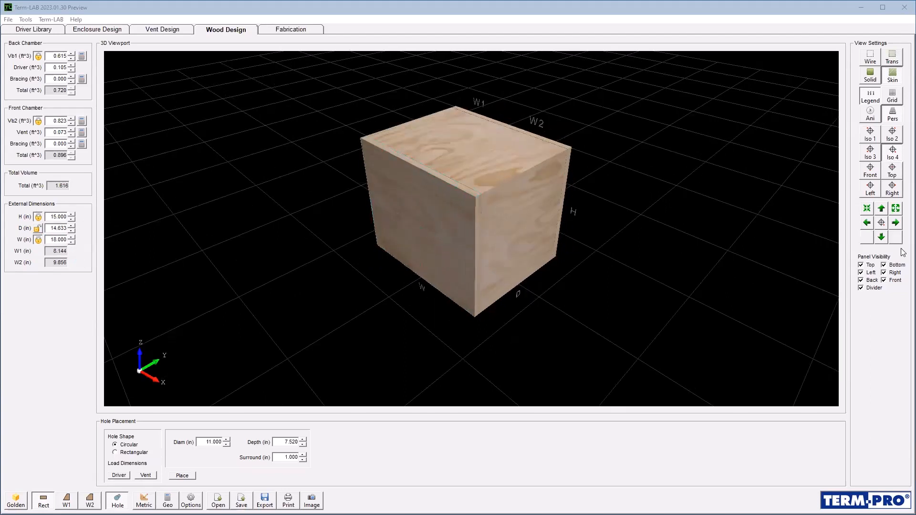
- Place the 11 in driver hole on the divider with the top panel hidden, check its fit from above, and delete it
{"action": "left_click", "coordinate": [861, 266]}
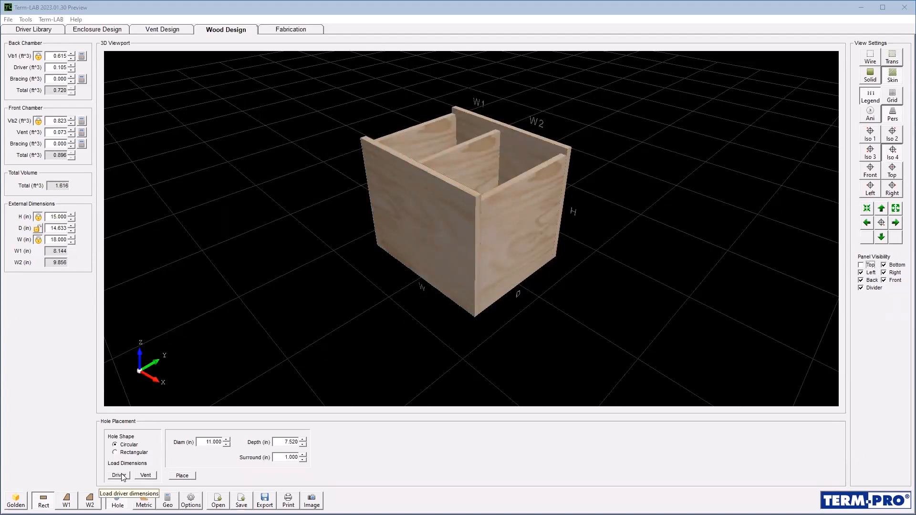
{"action": "left_click", "coordinate": [182, 476]}
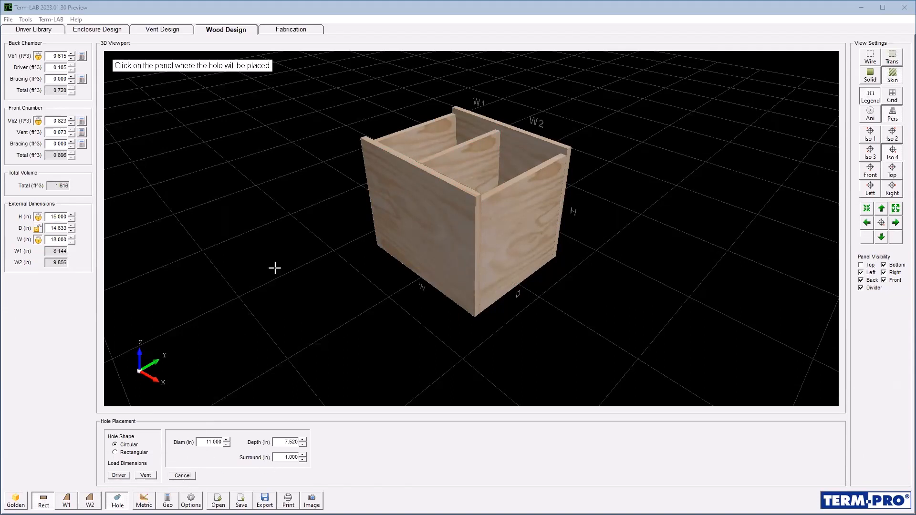
{"action": "left_click", "coordinate": [463, 165]}
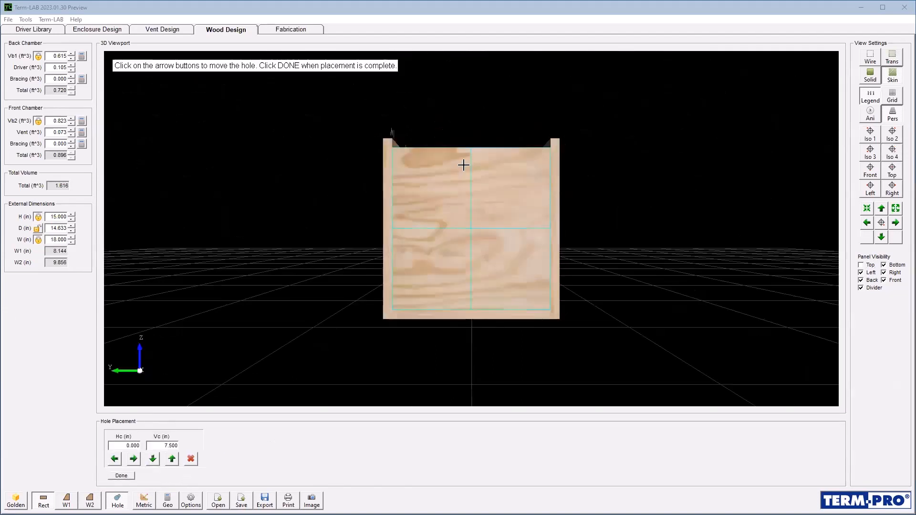
{"action": "left_click", "coordinate": [896, 176]}
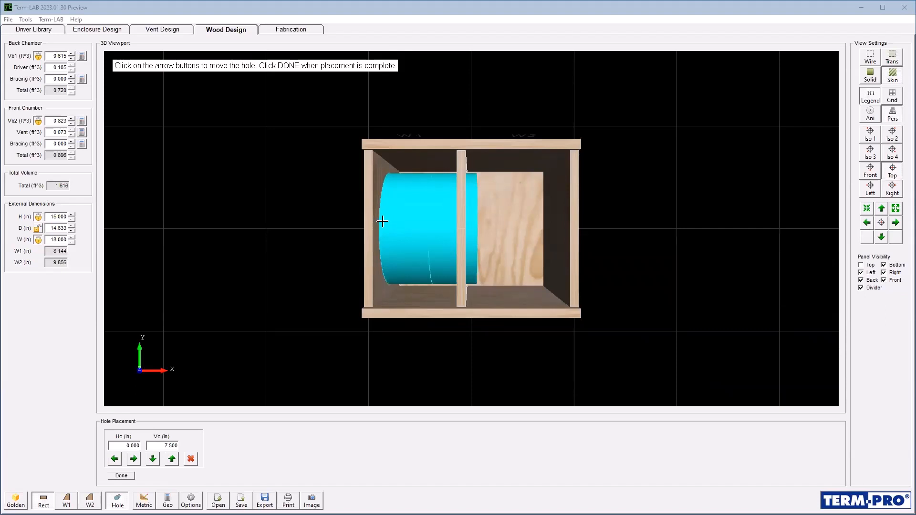
{"action": "scroll", "coordinate": [383, 221], "scroll_direction": "up", "scroll_amount": 2}
{"action": "scroll", "coordinate": [382, 222], "scroll_direction": "down", "scroll_amount": 1}
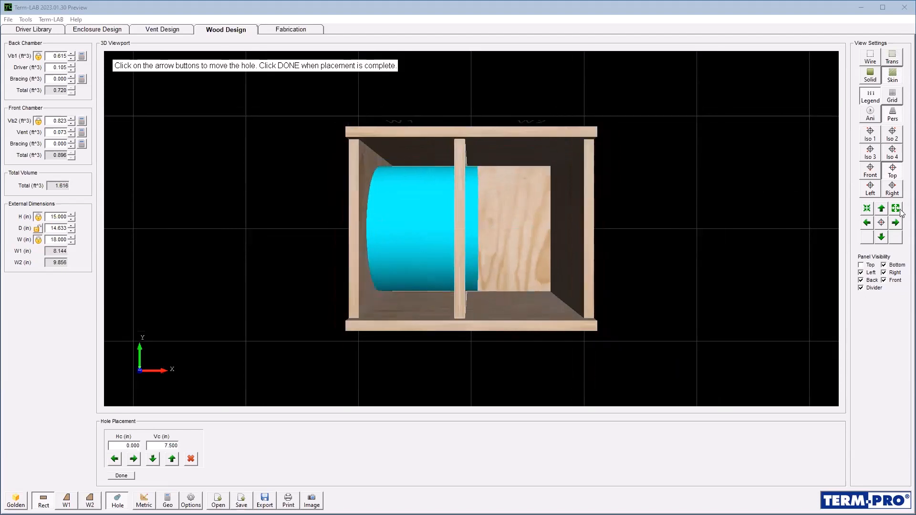
{"action": "left_click", "coordinate": [191, 459]}
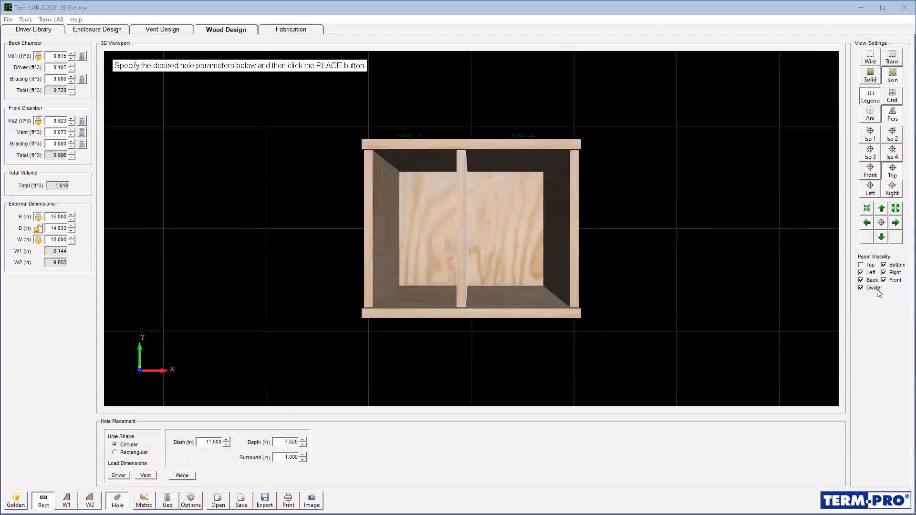
- Unlock the enclosure's external width and set the depth to 16 in
{"action": "left_click", "coordinate": [37, 240]}
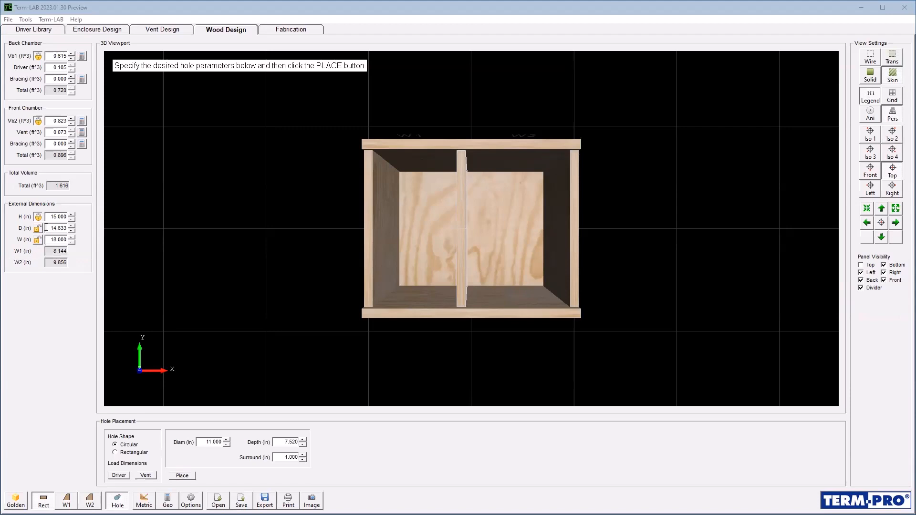
{"action": "left_click_drag", "start_coordinate": [46, 228], "coordinate": [94, 229]}
{"action": "type", "text": "16"}
{"action": "key", "text": "Return"}
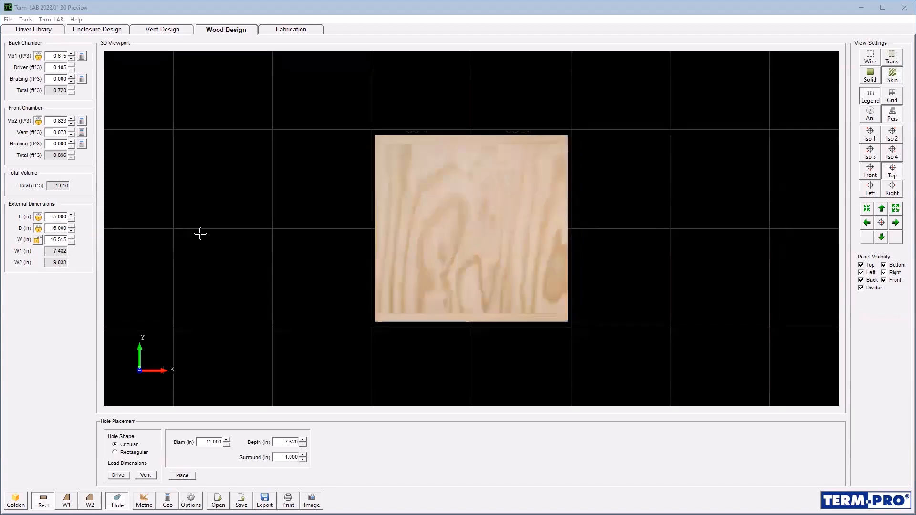
- Hide the top panel and place the 11 in circular driver hole on the divider of the resized enclosure
{"action": "left_click", "coordinate": [861, 265]}
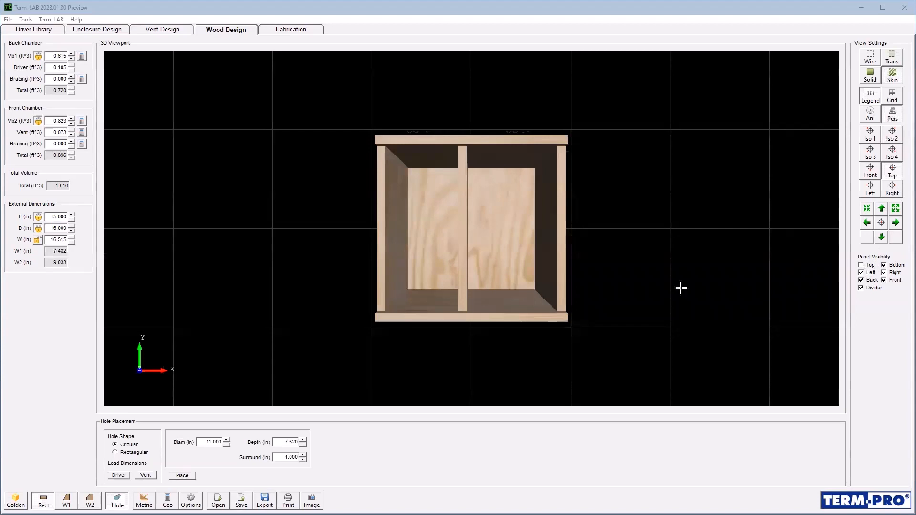
{"action": "left_click", "coordinate": [183, 476]}
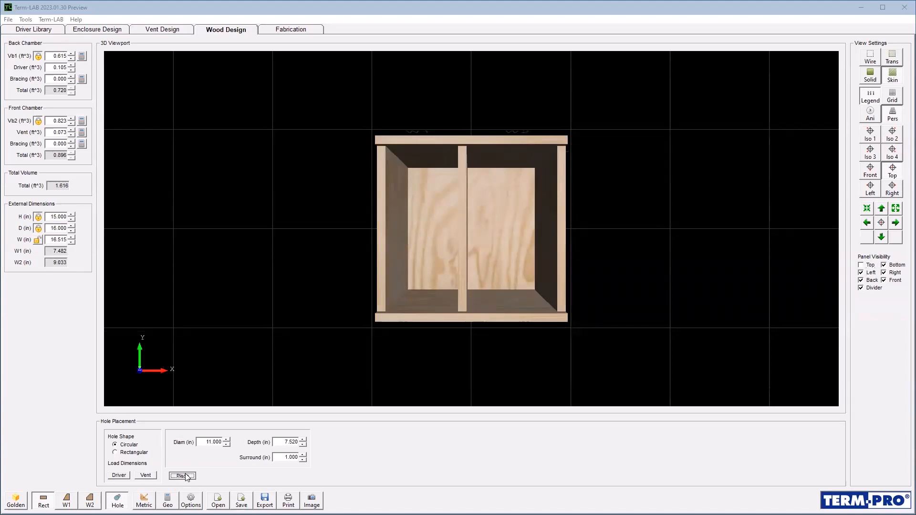
{"action": "left_click", "coordinate": [460, 247]}
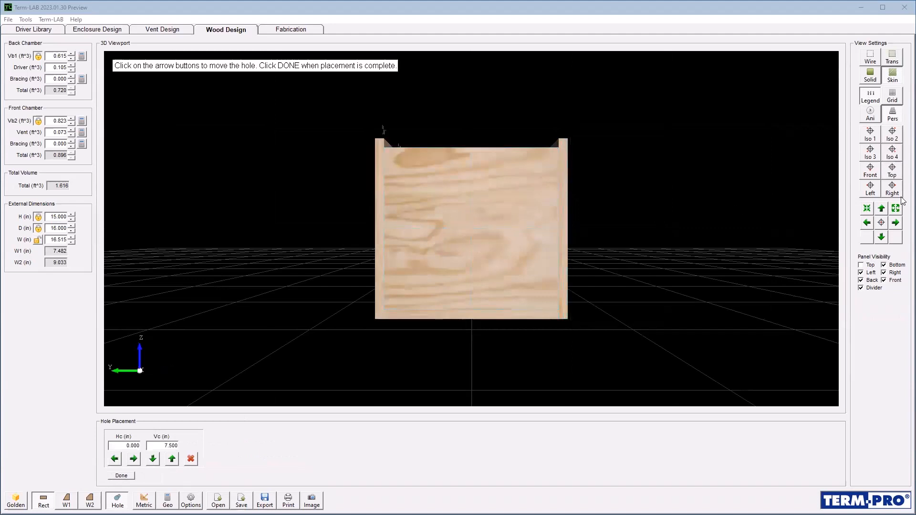
- Inspect from the top view how the driver volume fits between the divider and the surrounding panels
{"action": "left_click", "coordinate": [891, 170]}
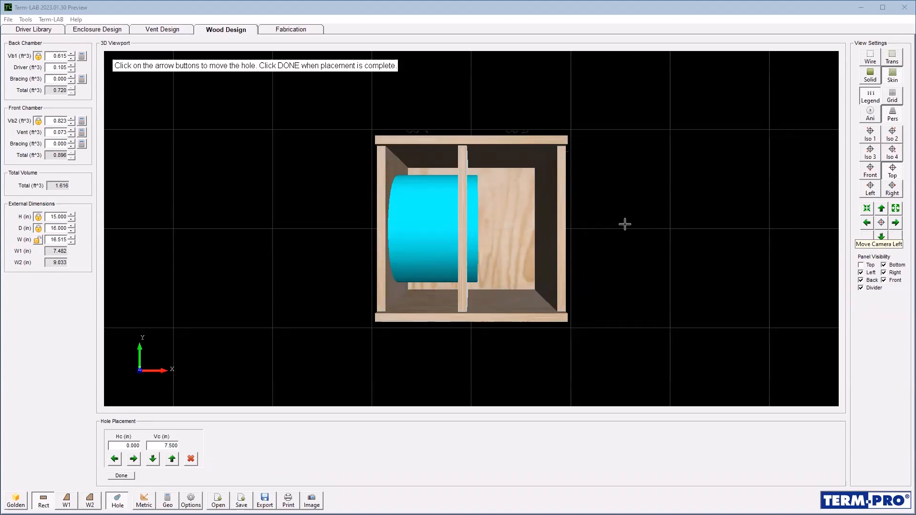
{"action": "scroll", "coordinate": [415, 213], "scroll_direction": "up", "scroll_amount": 3}
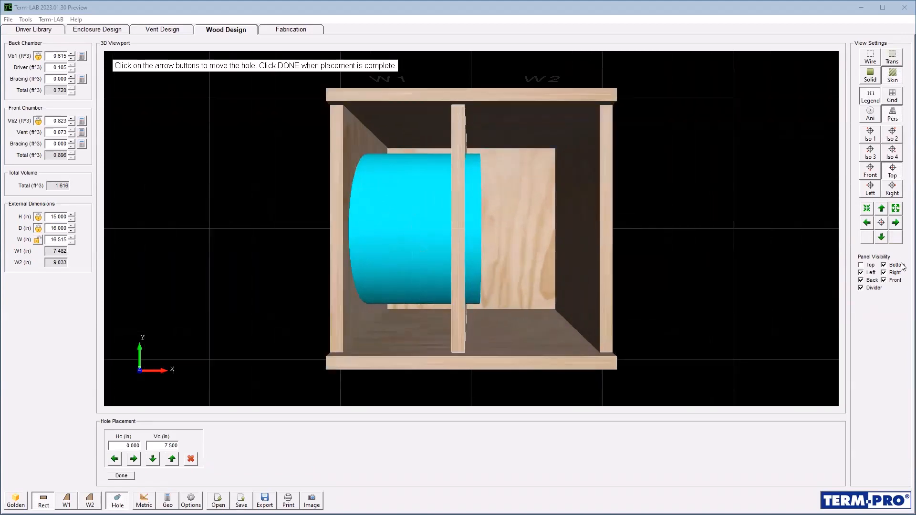
{"action": "left_click", "coordinate": [866, 223]}
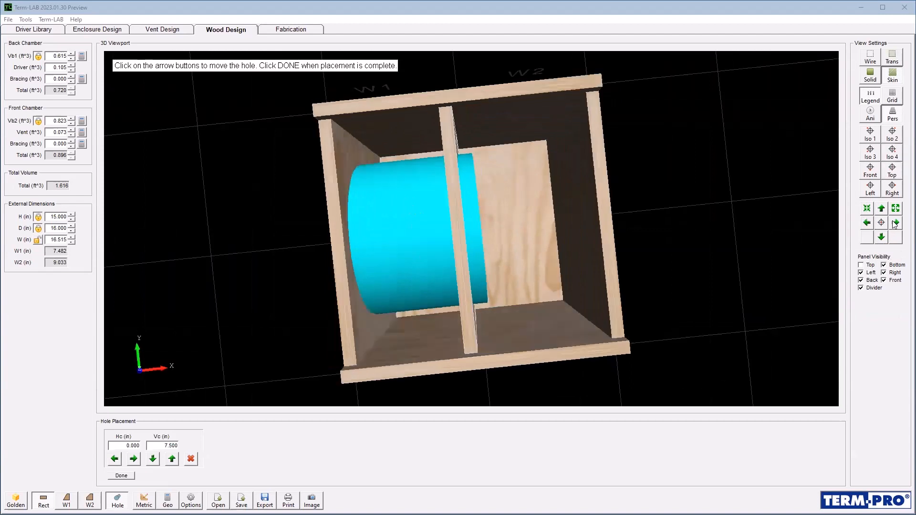
{"action": "left_click", "coordinate": [891, 169]}
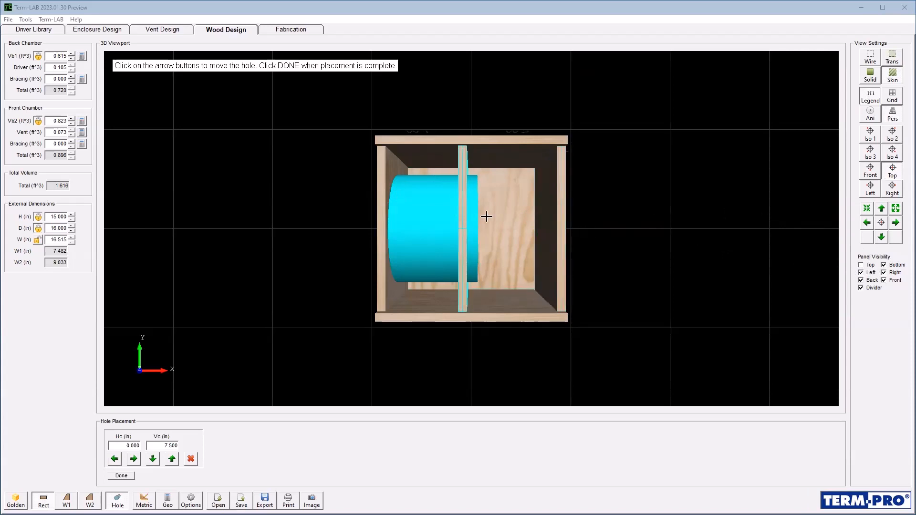
{"action": "scroll", "coordinate": [390, 206], "scroll_direction": "up", "scroll_amount": 3}
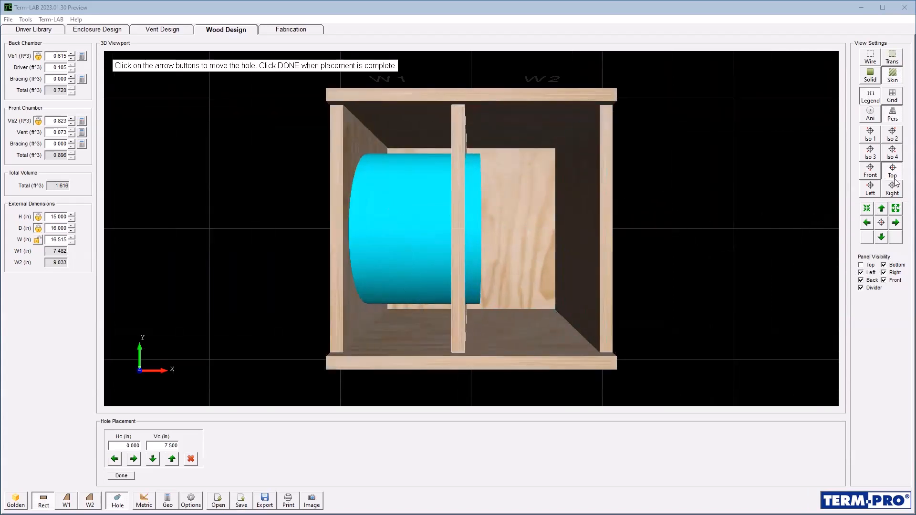
- Show the top panel and hide the front panel to inspect the driver volume's clearance from the front
{"action": "left_click", "coordinate": [870, 171]}
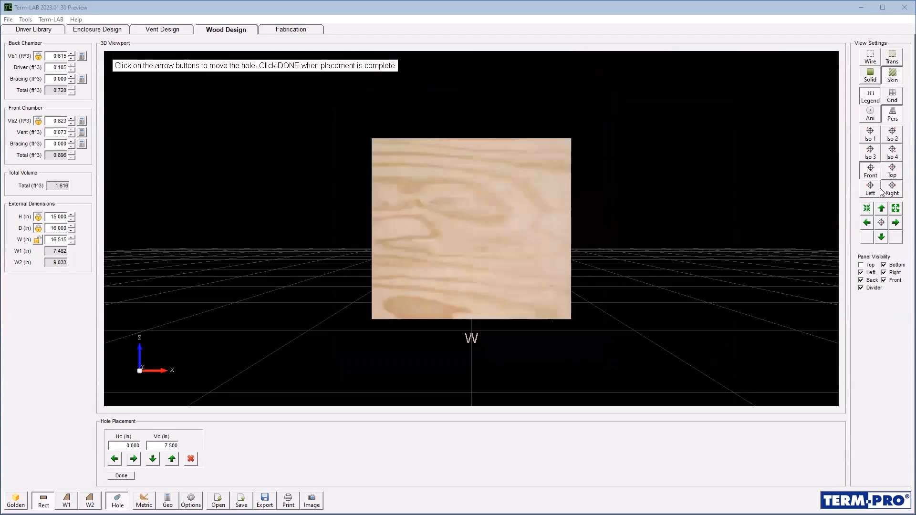
{"action": "left_click", "coordinate": [860, 264]}
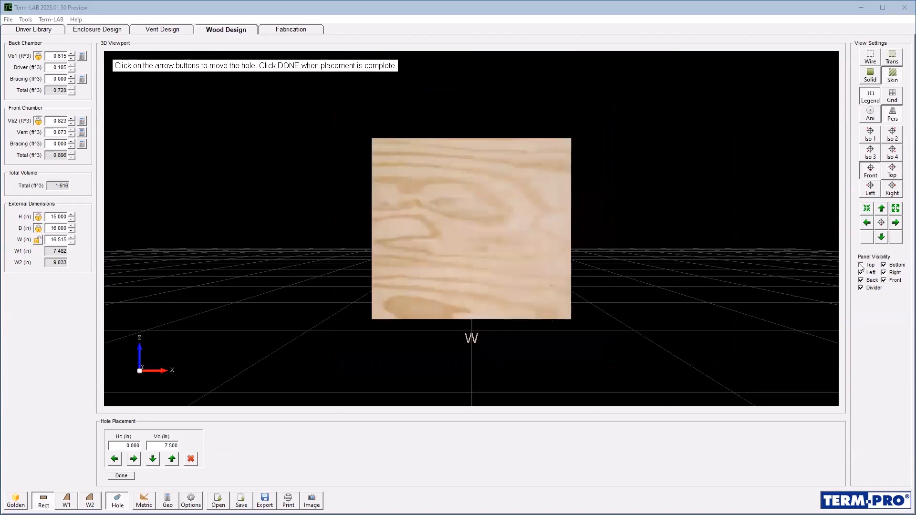
{"action": "left_click", "coordinate": [884, 280]}
{"action": "scroll", "coordinate": [453, 235], "scroll_direction": "up", "scroll_amount": 3}
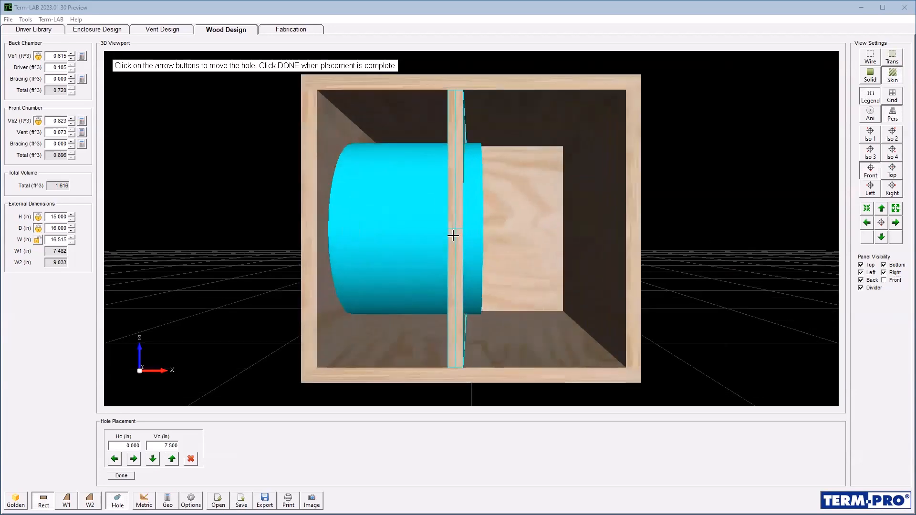
{"action": "left_click", "coordinate": [868, 223]}
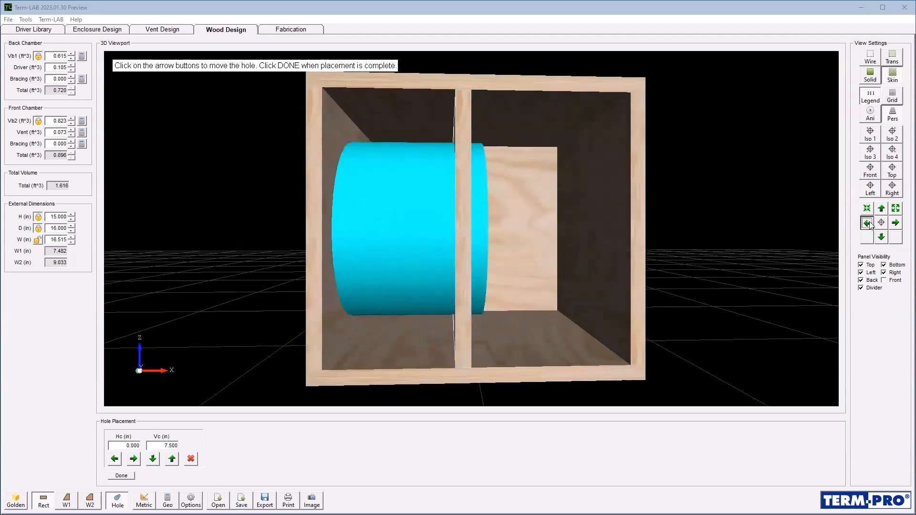
{"action": "left_click", "coordinate": [870, 226]}
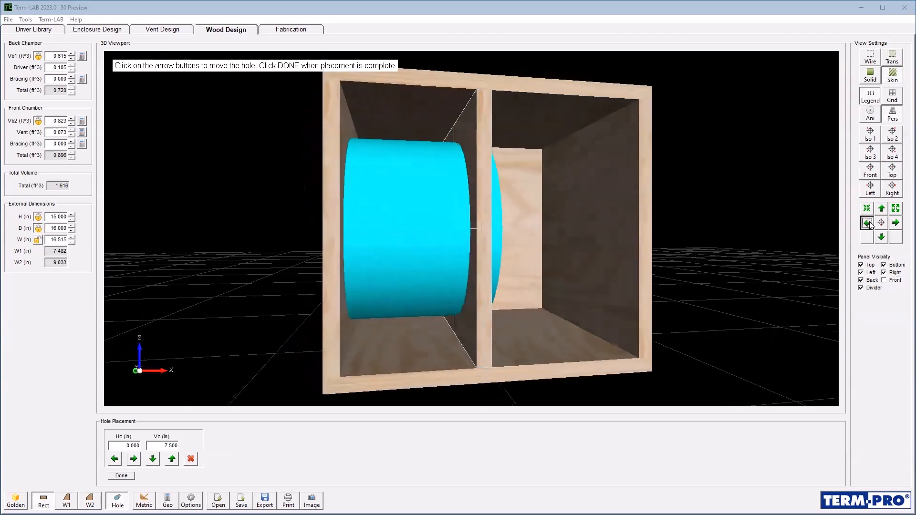
- Render the enclosure transparent and examine the driver volume inside the back chamber from slightly different angles
{"action": "left_click", "coordinate": [885, 60]}
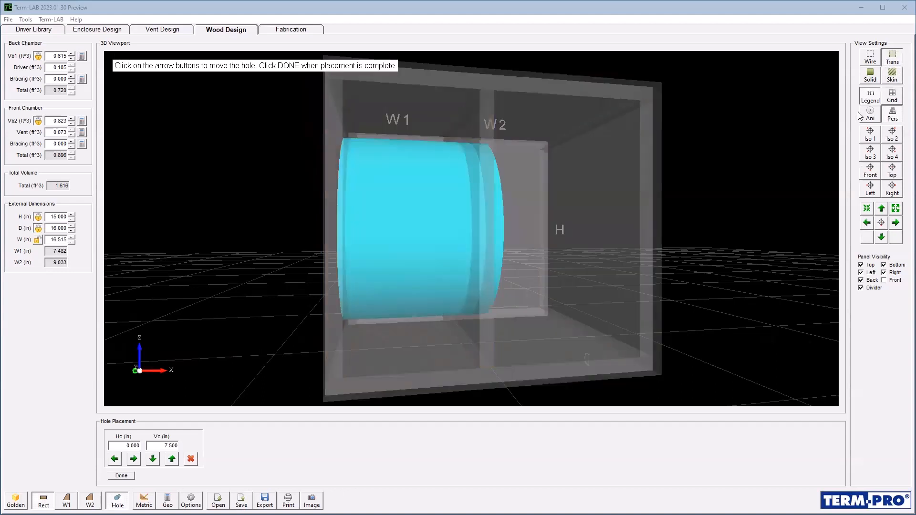
{"action": "left_click", "coordinate": [866, 224]}
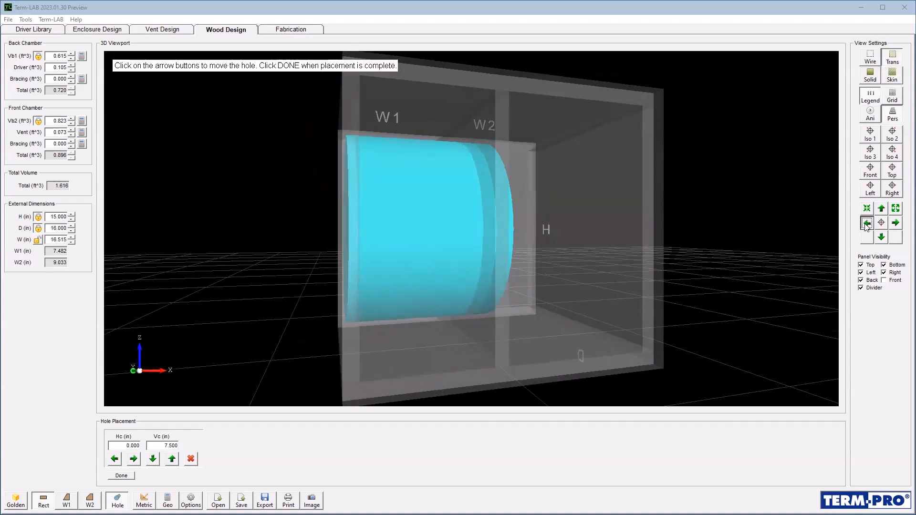
{"action": "left_click", "coordinate": [895, 223]}
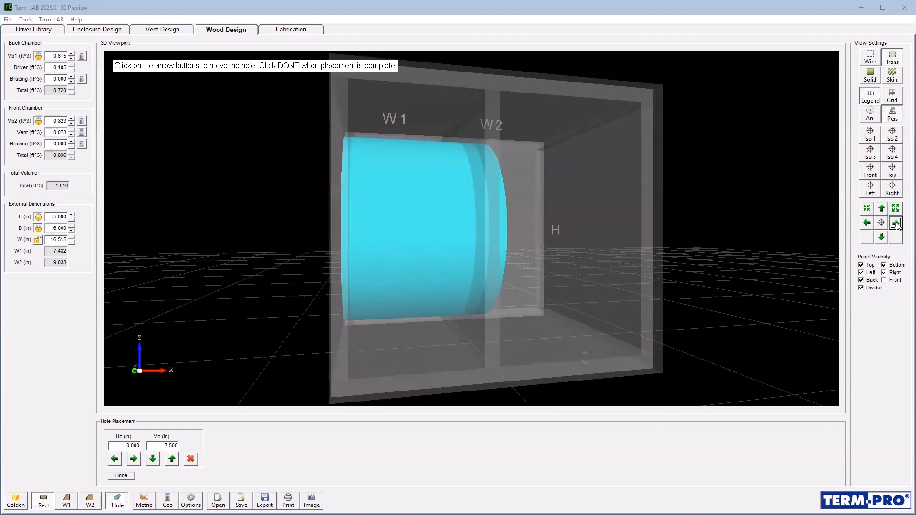
{"action": "left_click", "coordinate": [895, 224]}
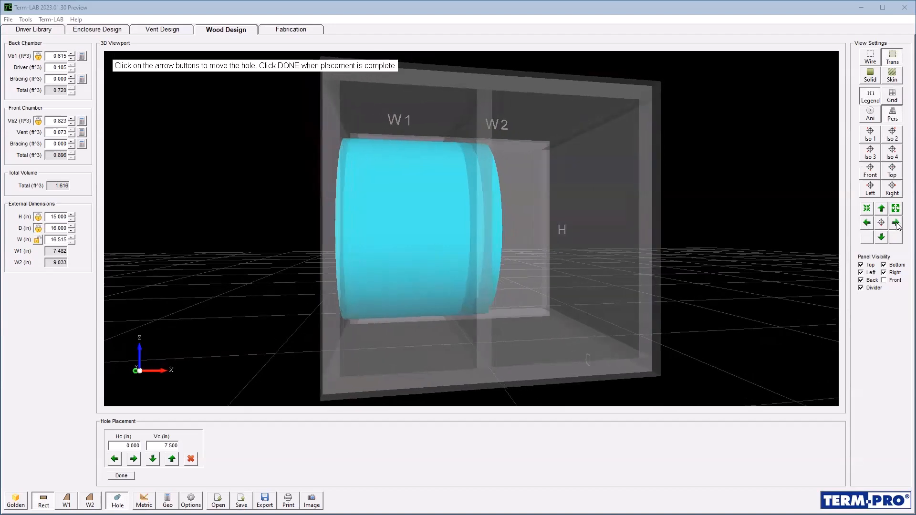
- Remove the driver hole from the divider and set the enclosure's external depth to 17 in
{"action": "left_click", "coordinate": [895, 223]}
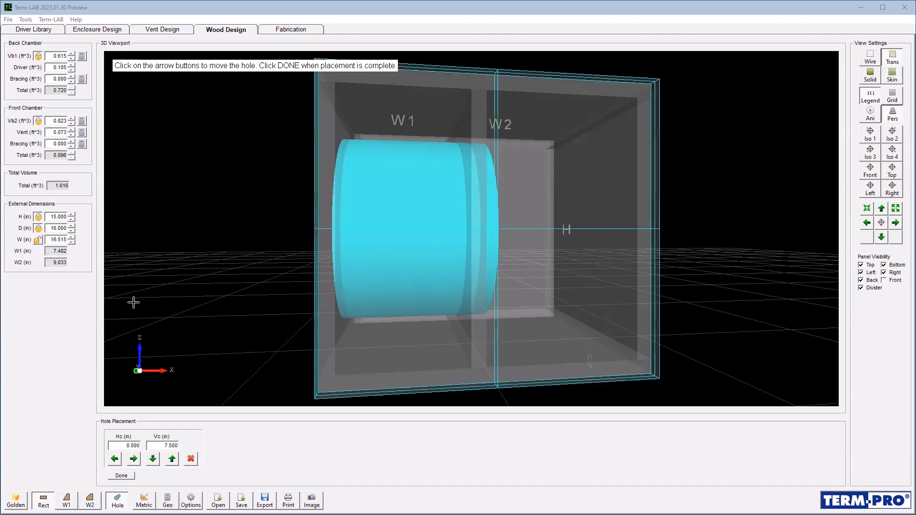
{"action": "left_click", "coordinate": [191, 458]}
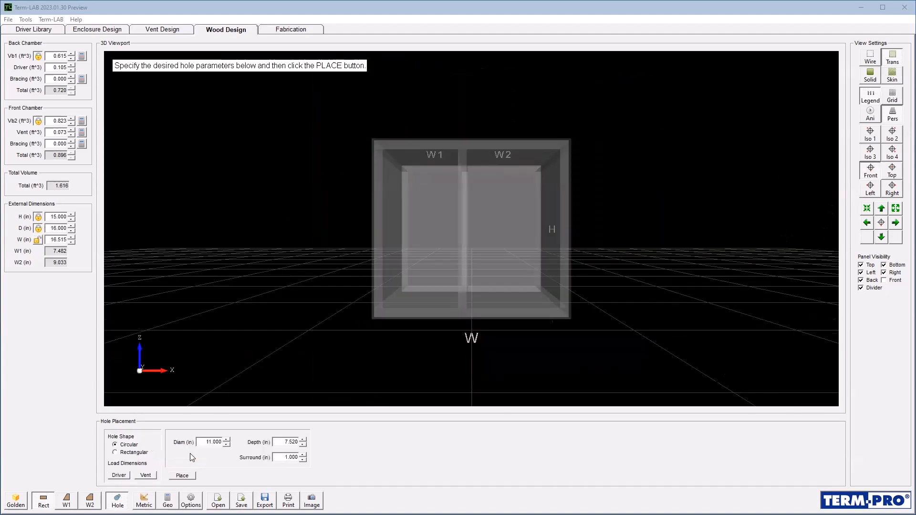
{"action": "double_click", "coordinate": [52, 229]}
{"action": "type", "text": "17"}
{"action": "key", "text": "Return"}
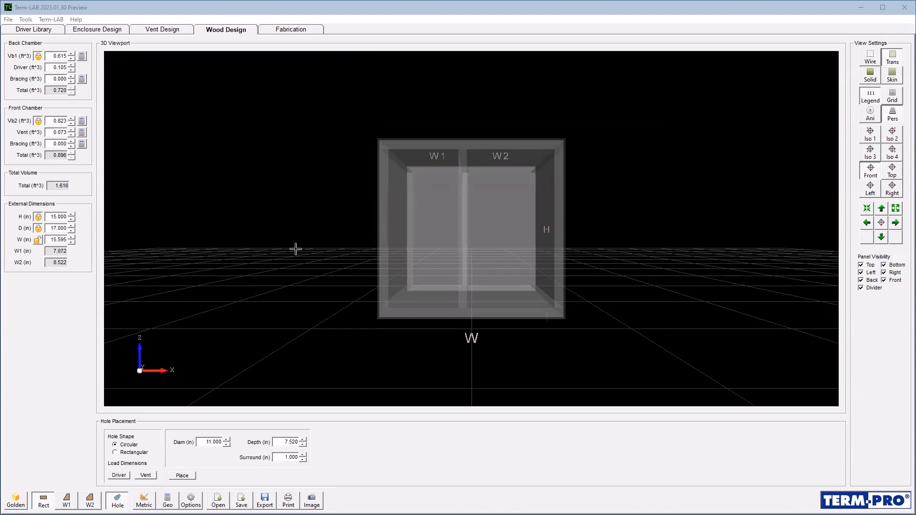
- Trial-place the 11 in driver hole on the wood-skinned enclosure's divider with the top hidden, check its clearance from above, and remove it
{"action": "left_click", "coordinate": [892, 154]}
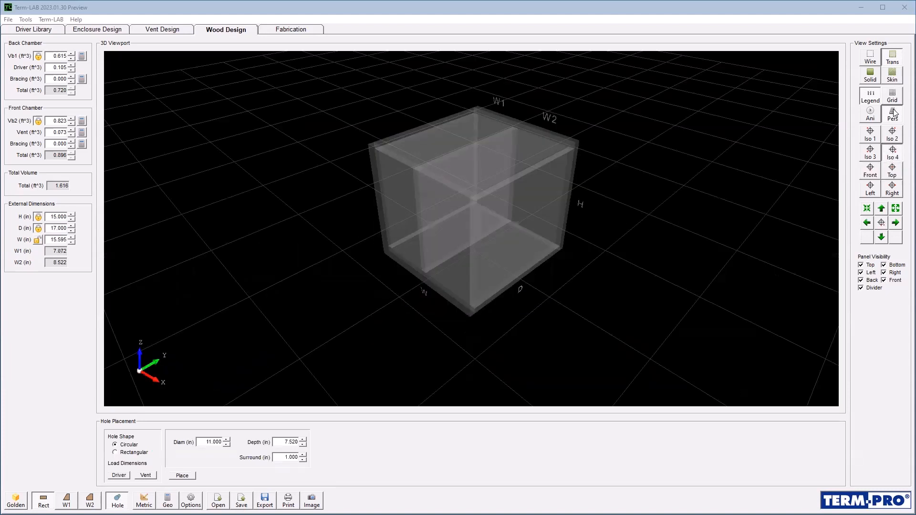
{"action": "left_click", "coordinate": [897, 77]}
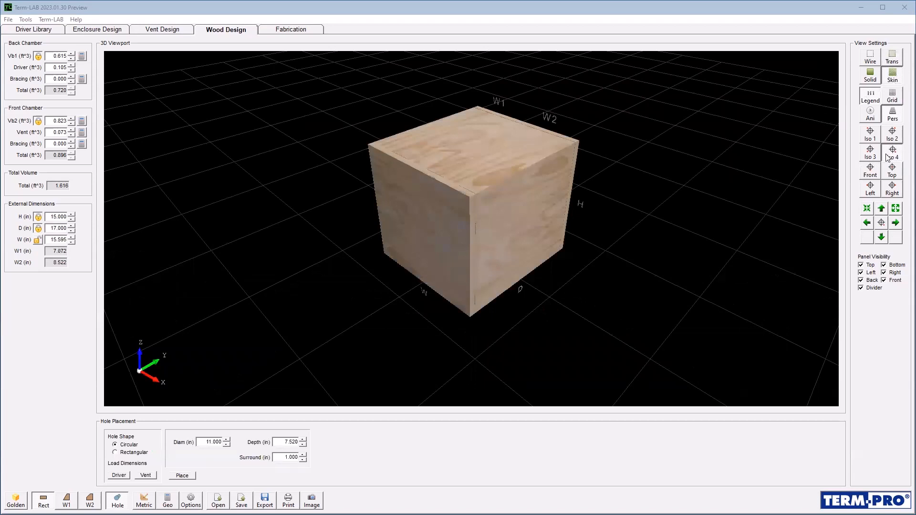
{"action": "left_click", "coordinate": [861, 265]}
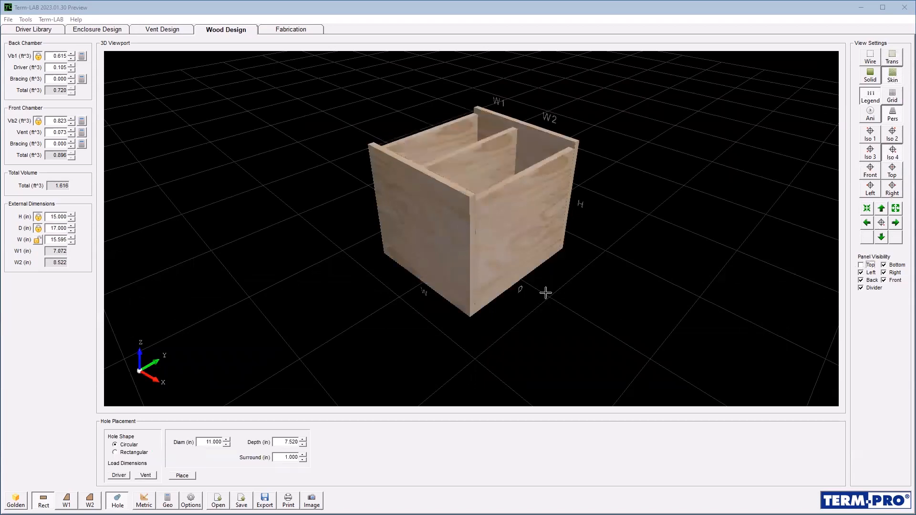
{"action": "left_click", "coordinate": [182, 476]}
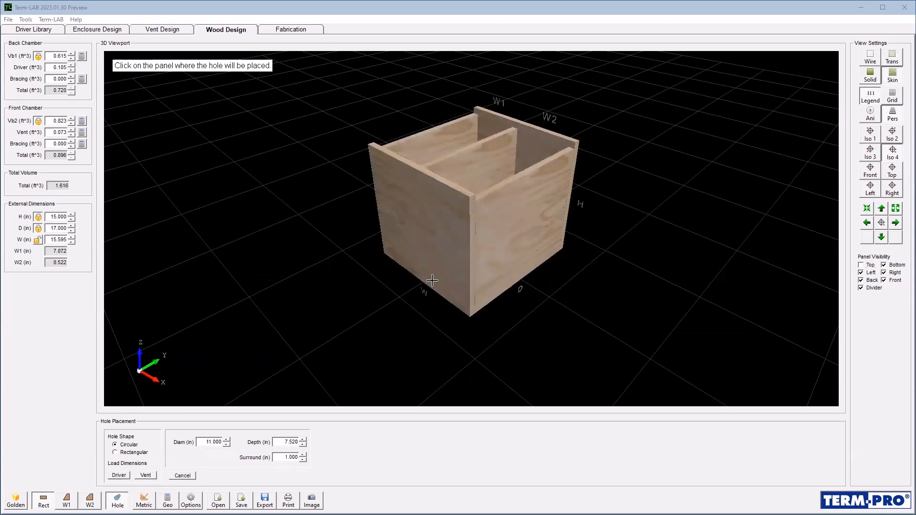
{"action": "left_click", "coordinate": [478, 154]}
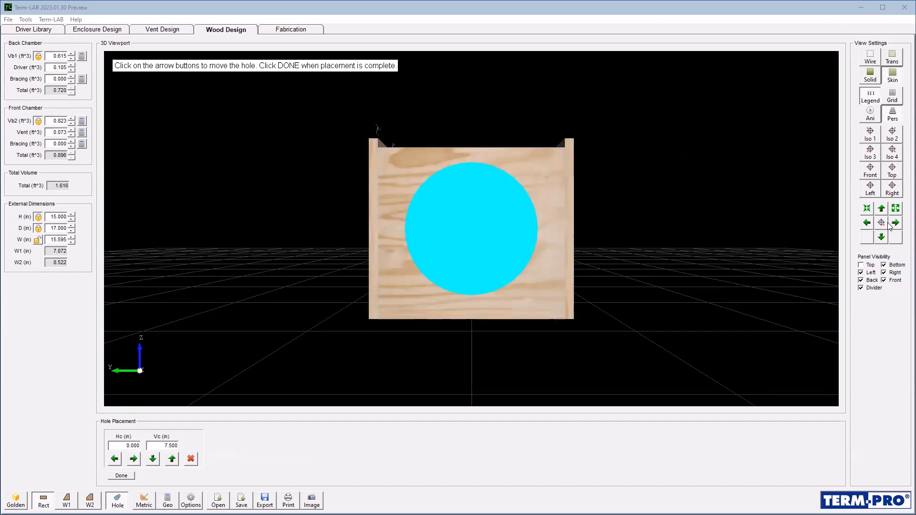
{"action": "left_click", "coordinate": [891, 176]}
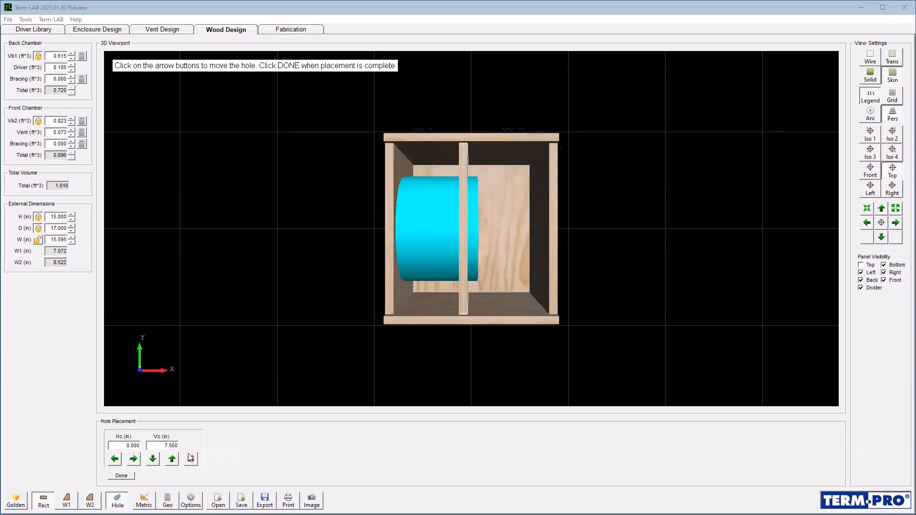
{"action": "left_click", "coordinate": [190, 458]}
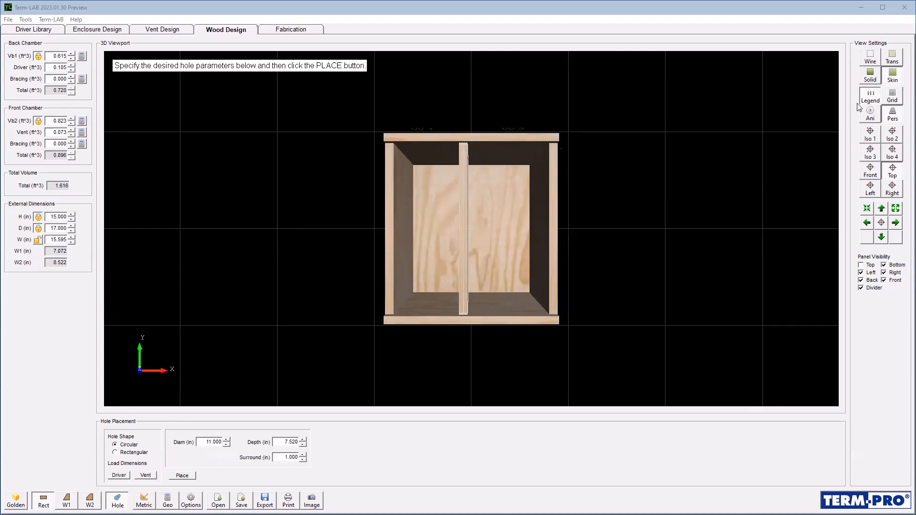
- Unlock the enclosure's external depth and set its external width to 17 in
{"action": "left_click", "coordinate": [891, 153]}
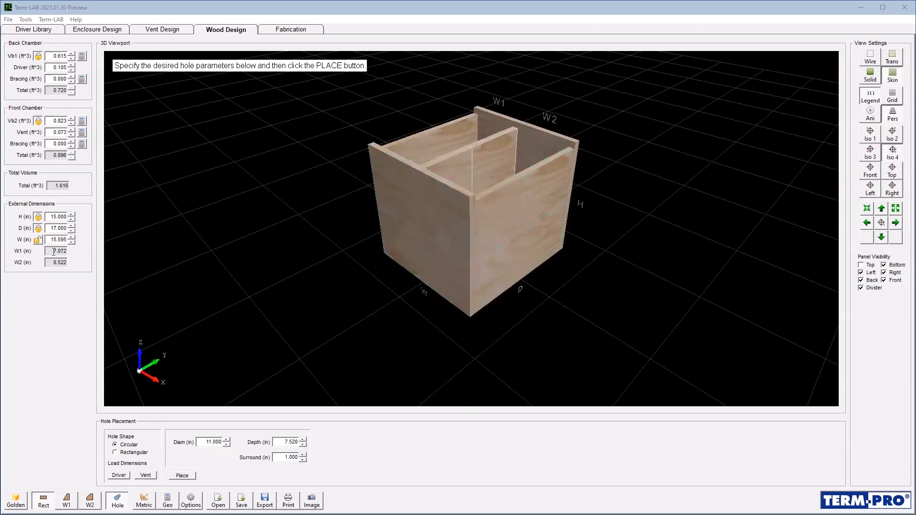
{"action": "left_click", "coordinate": [37, 228]}
{"action": "left_click", "coordinate": [149, 250]}
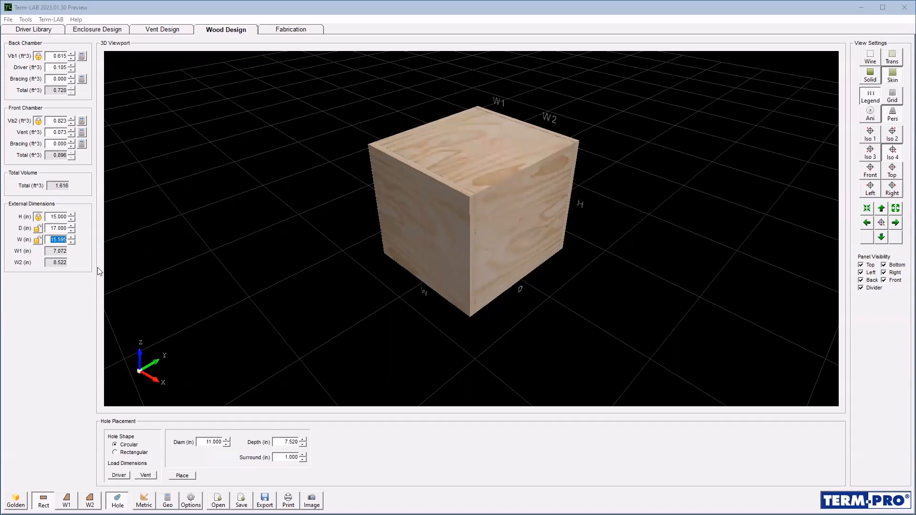
{"action": "type", "text": "17"}
{"action": "key", "text": "Return"}
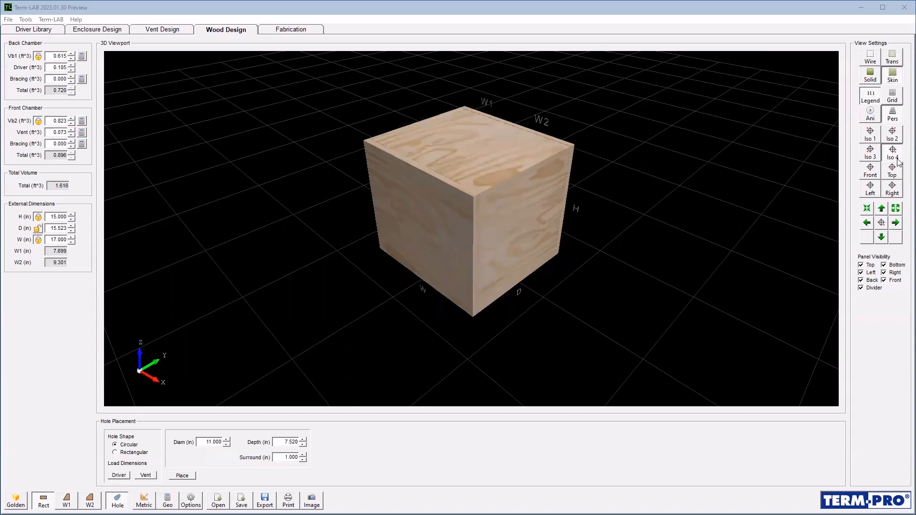
- Hide the top panel, place the 11 in driver hole on the divider, and inspect its clearance from above
{"action": "left_click", "coordinate": [892, 169]}
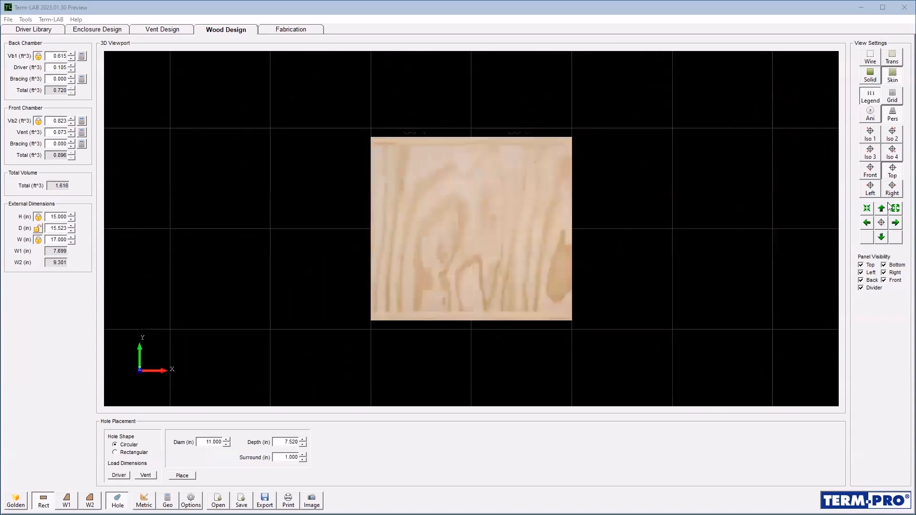
{"action": "left_click", "coordinate": [860, 265]}
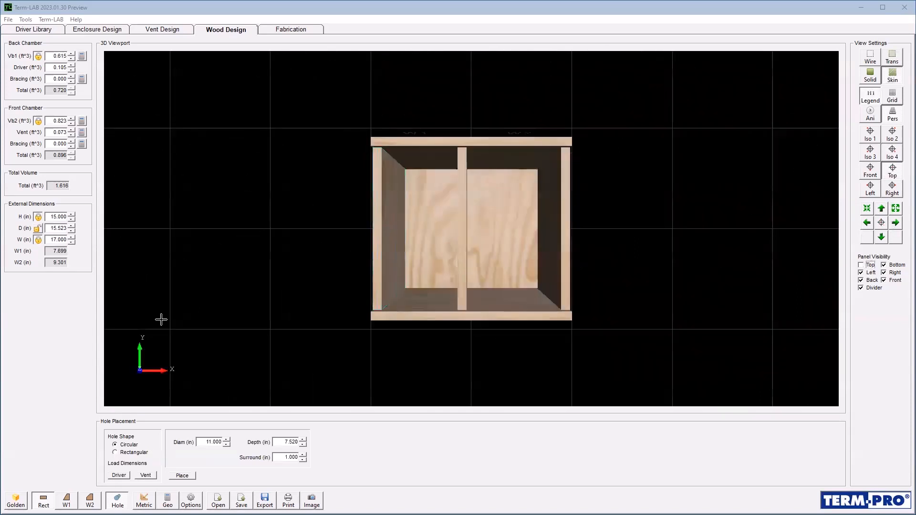
{"action": "left_click", "coordinate": [180, 475]}
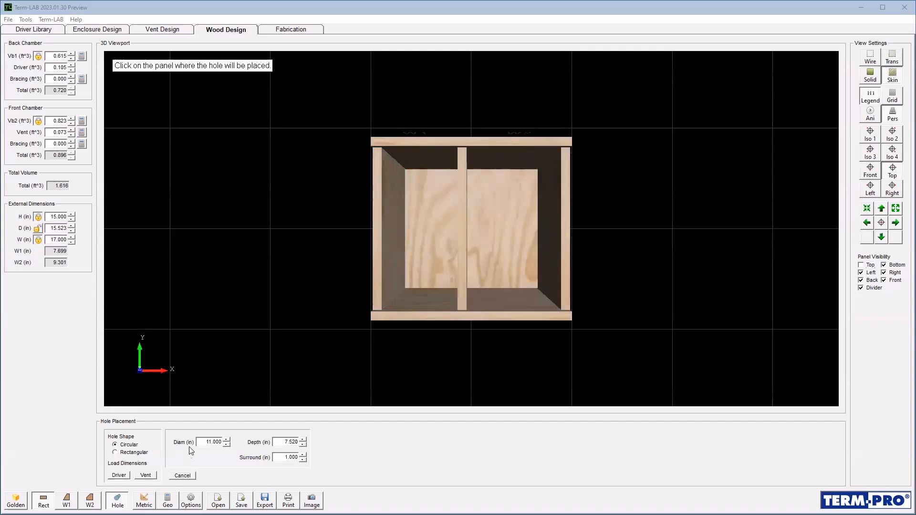
{"action": "left_click", "coordinate": [458, 232]}
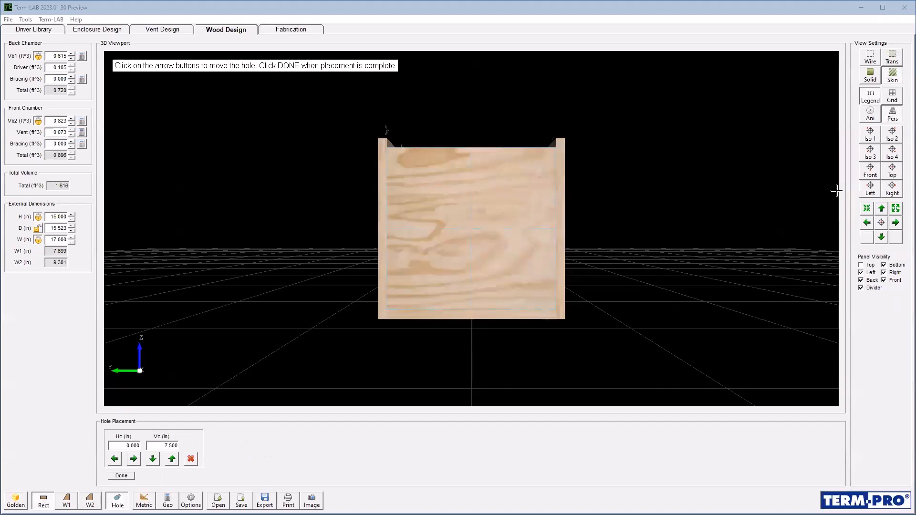
{"action": "left_click", "coordinate": [891, 171]}
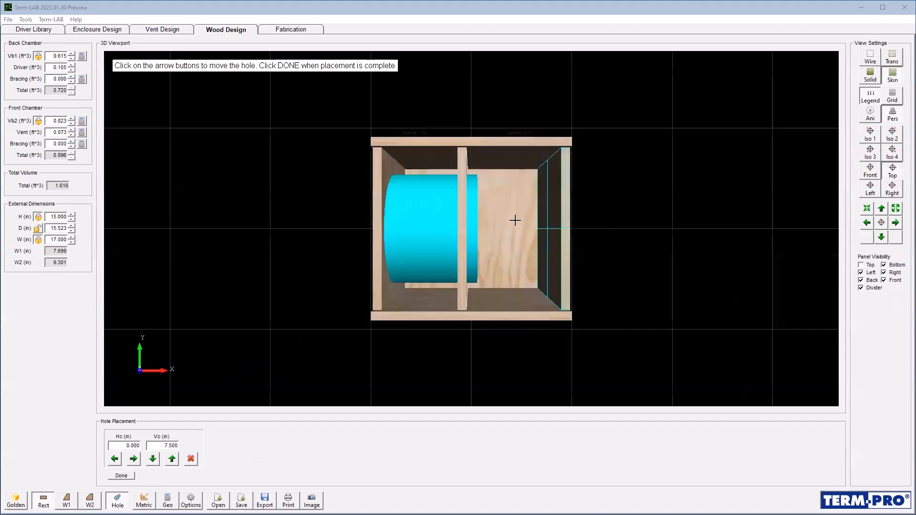
{"action": "scroll", "coordinate": [477, 222], "scroll_direction": "up", "scroll_amount": 2}
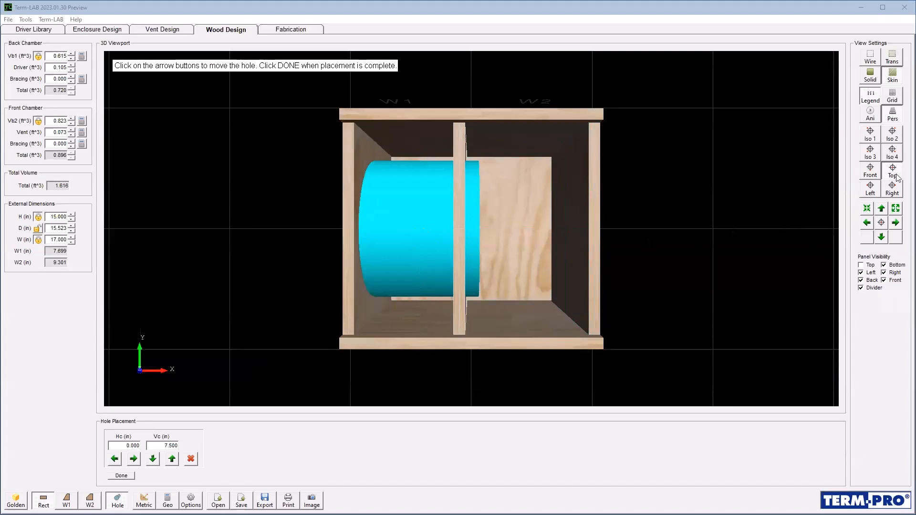
- Show the top panel, hide the front panel, and examine the driver volume from the front at a slight angle with transparent rendering
{"action": "left_click", "coordinate": [869, 174]}
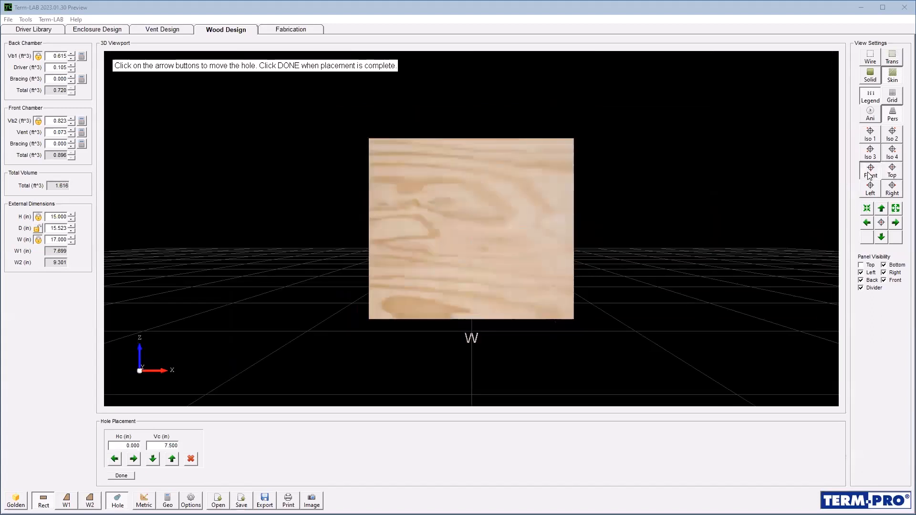
{"action": "left_click", "coordinate": [861, 273]}
{"action": "left_click", "coordinate": [867, 266]}
{"action": "left_click", "coordinate": [883, 280]}
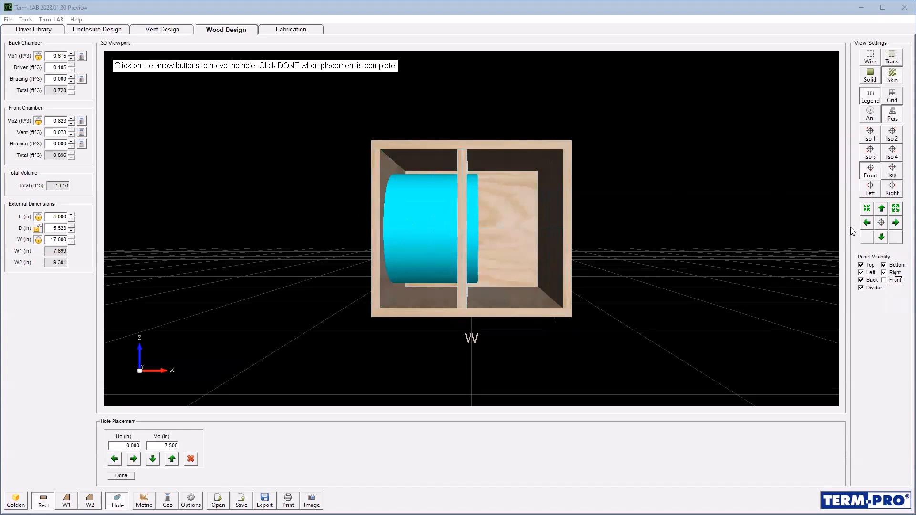
{"action": "left_click", "coordinate": [866, 223]}
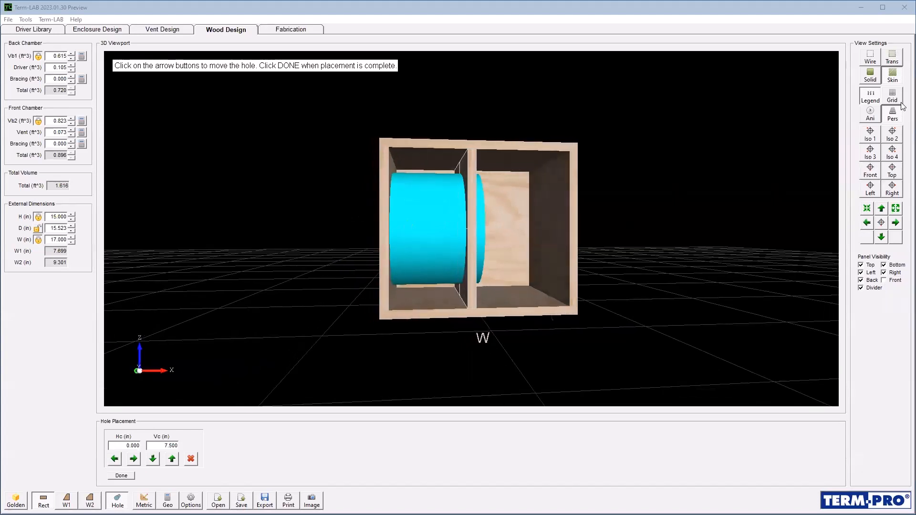
{"action": "left_click", "coordinate": [890, 61]}
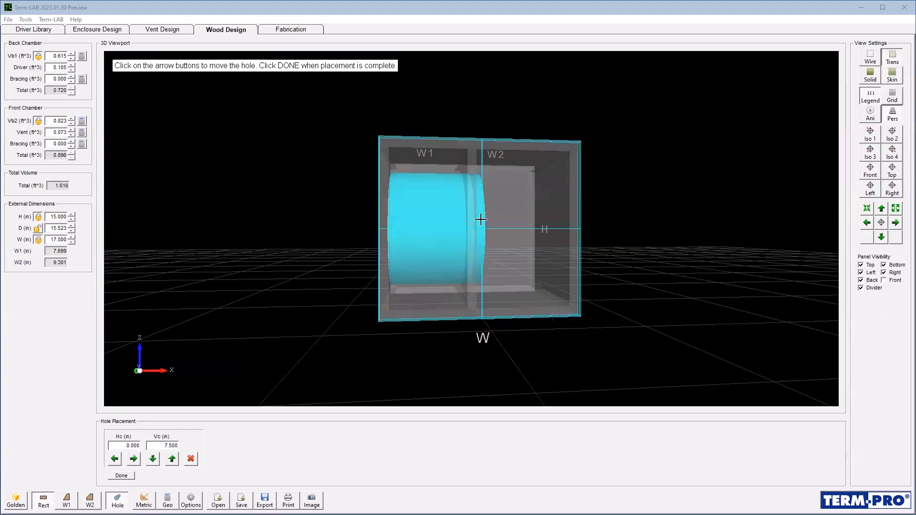
{"action": "scroll", "coordinate": [399, 256], "scroll_direction": "up", "scroll_amount": 3}
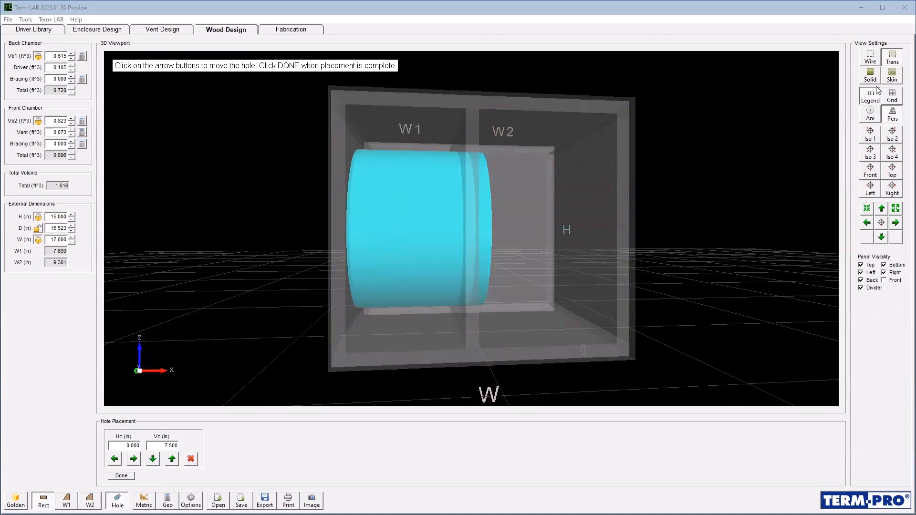
- Restore the wood skin, accept the hole placement on the divider, and finalize the hole after viewing it with the top panel hidden
{"action": "left_click", "coordinate": [892, 76]}
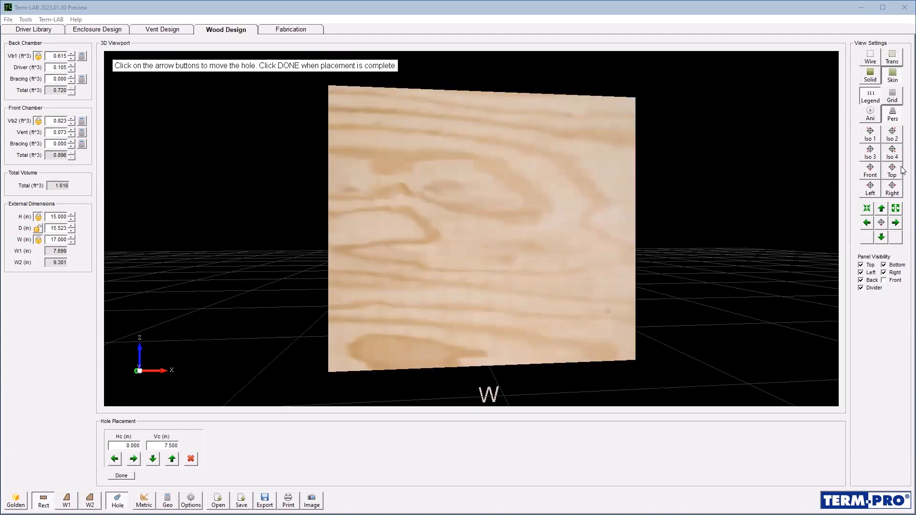
{"action": "left_click", "coordinate": [886, 154]}
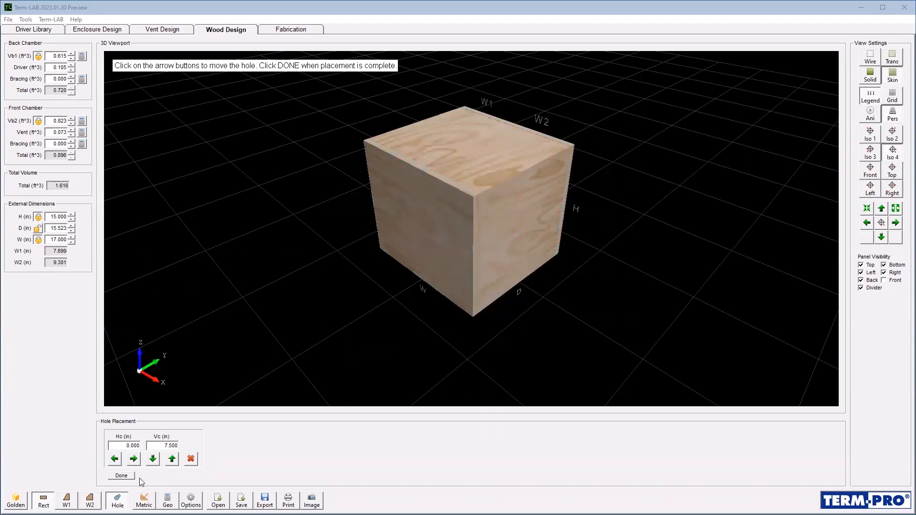
{"action": "left_click", "coordinate": [116, 475]}
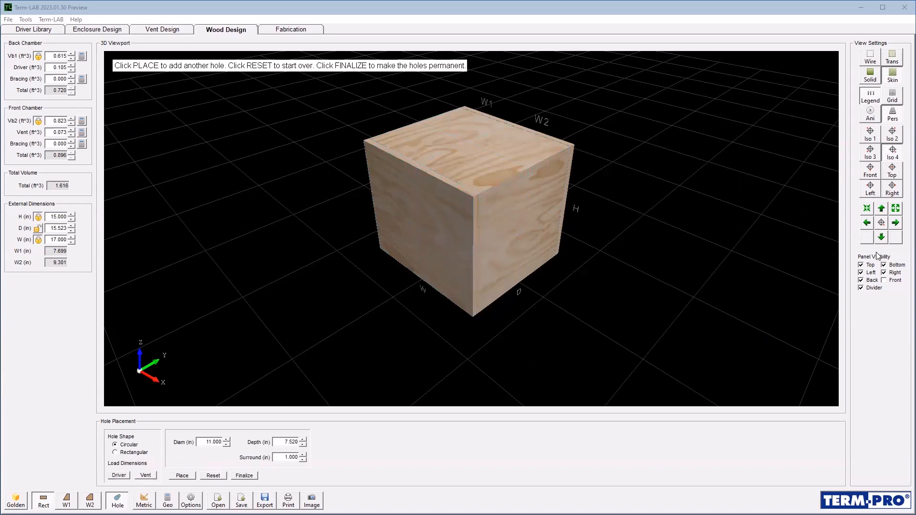
{"action": "left_click", "coordinate": [861, 266]}
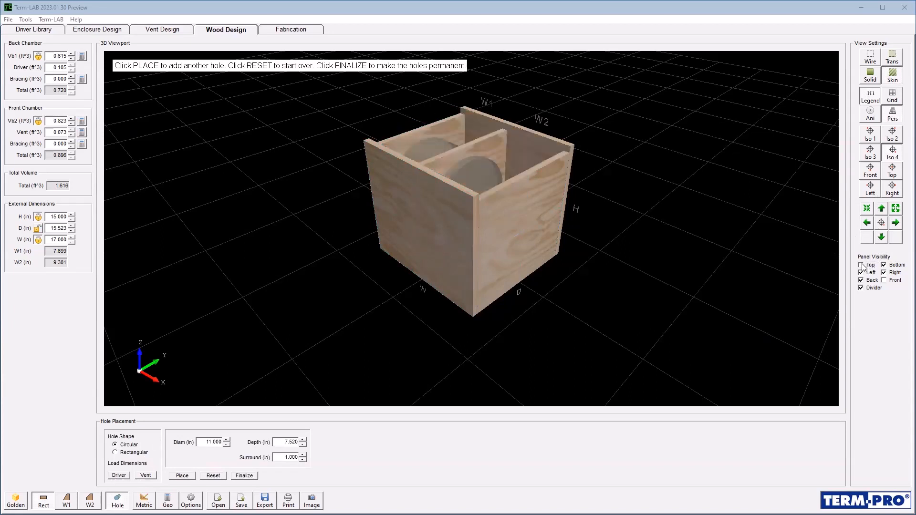
{"action": "left_click", "coordinate": [490, 173]}
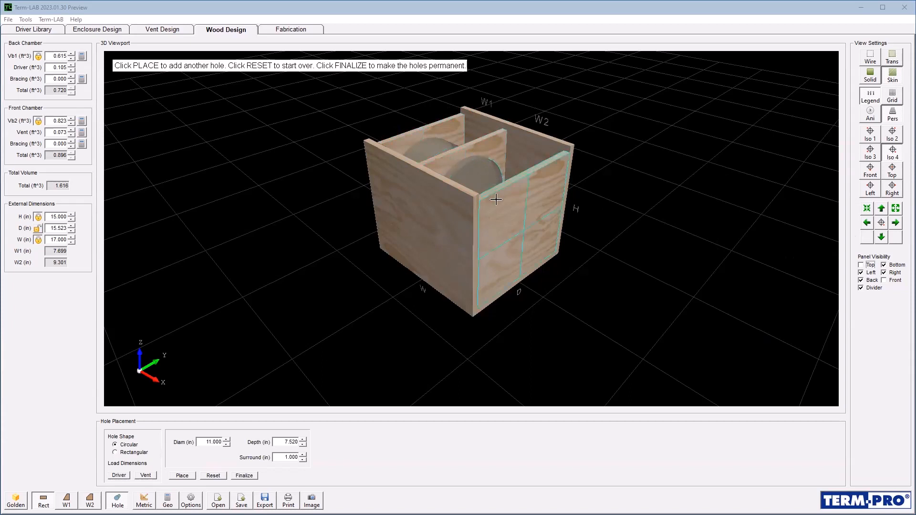
{"action": "left_click", "coordinate": [244, 476]}
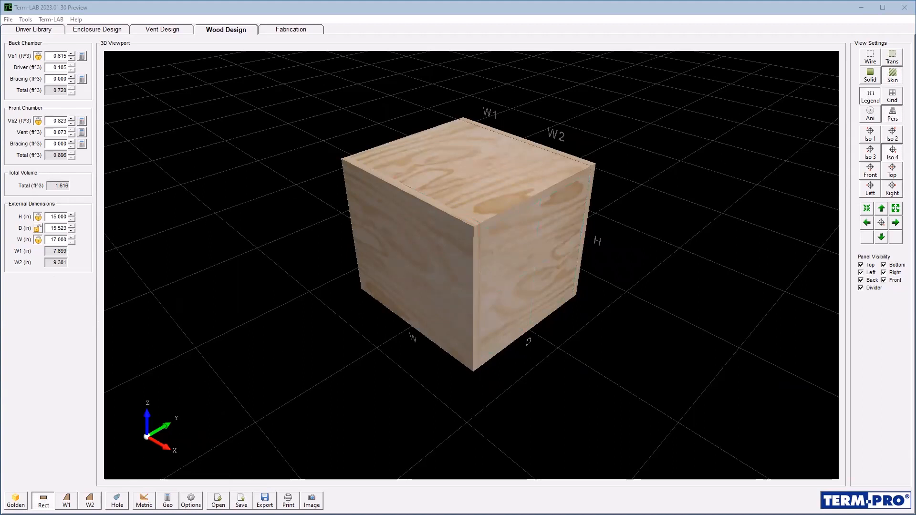
- Reset the rectangular enclosure by switching to the W1 wedge shape and back, and set its height to 15 in and width to 17 in
{"action": "left_click", "coordinate": [66, 501]}
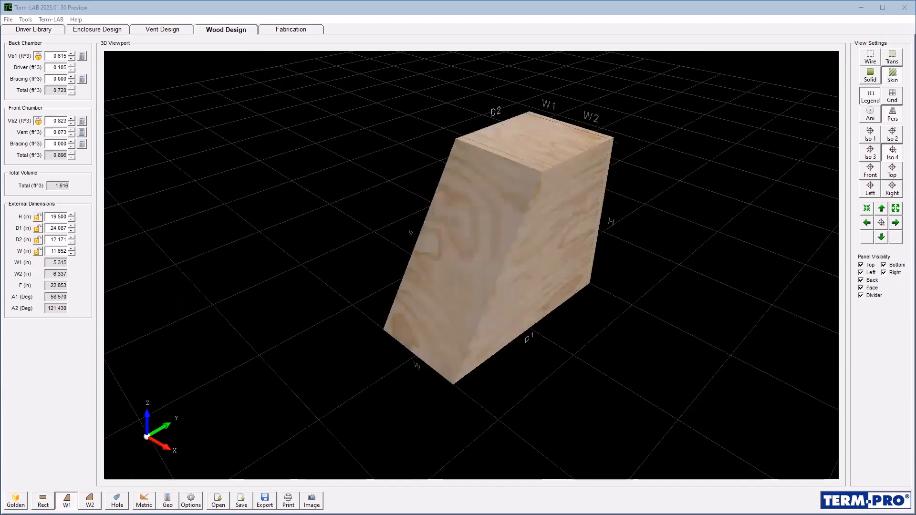
{"action": "left_click", "coordinate": [43, 501]}
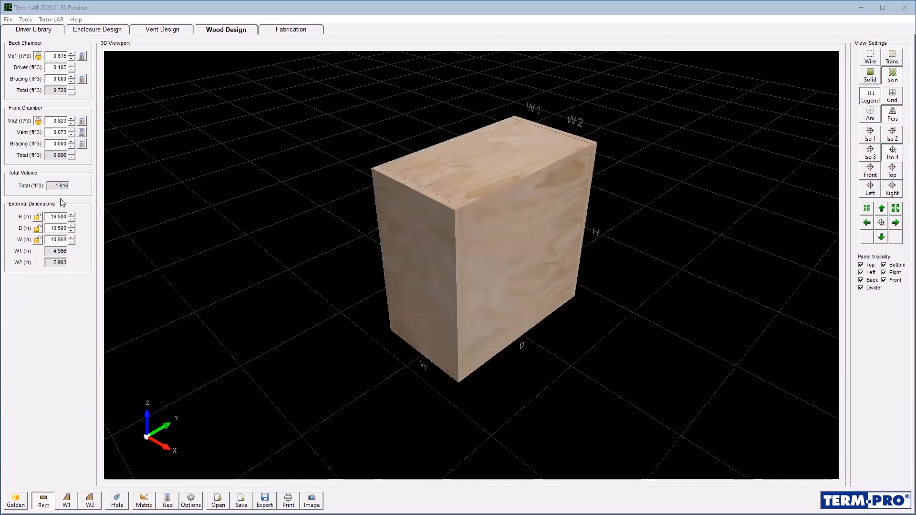
{"action": "double_click", "coordinate": [52, 219]}
{"action": "type", "text": "15"}
{"action": "key", "text": "Return"}
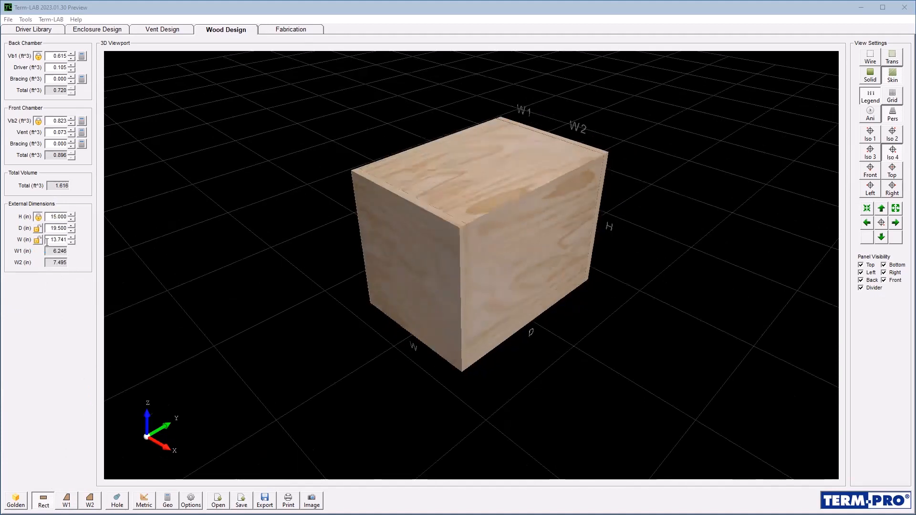
{"action": "left_click_drag", "start_coordinate": [48, 240], "coordinate": [119, 247]}
{"action": "type", "text": "17"}
{"action": "key", "text": "Return"}
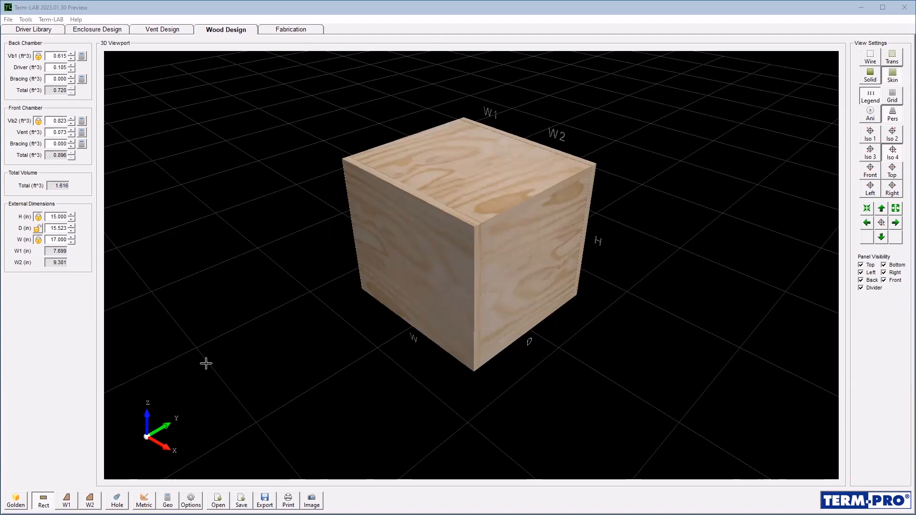
- Hide the top panel to expose the divider and both chambers of the rectangular enclosure
{"action": "left_click", "coordinate": [451, 305]}
{"action": "left_click", "coordinate": [865, 265]}
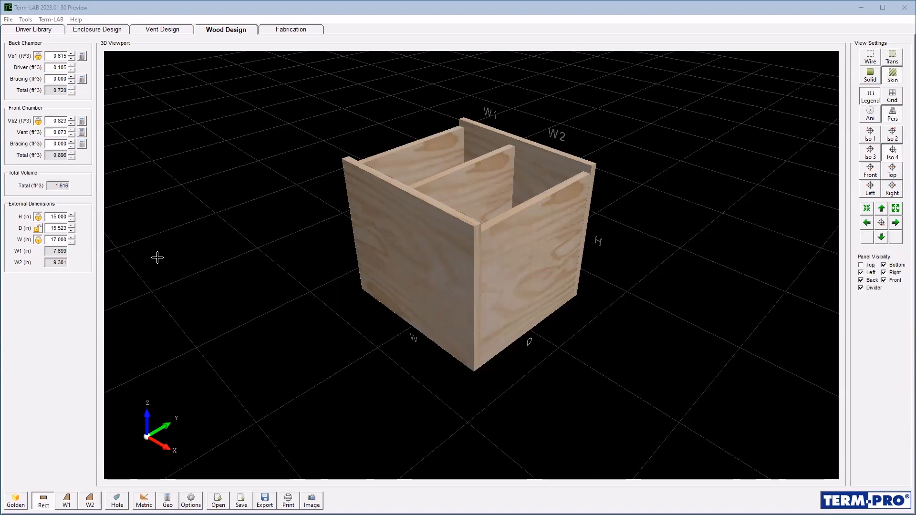
- Place the 11 in circular driver hole, 7.52 in deep, on the divider, check its fit from above, and accept the placement
{"action": "left_click", "coordinate": [116, 501]}
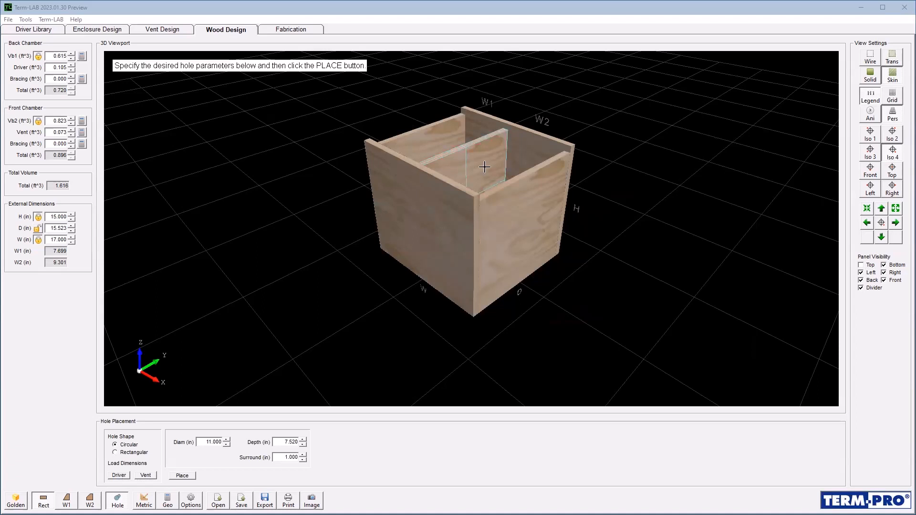
{"action": "left_click", "coordinate": [182, 475]}
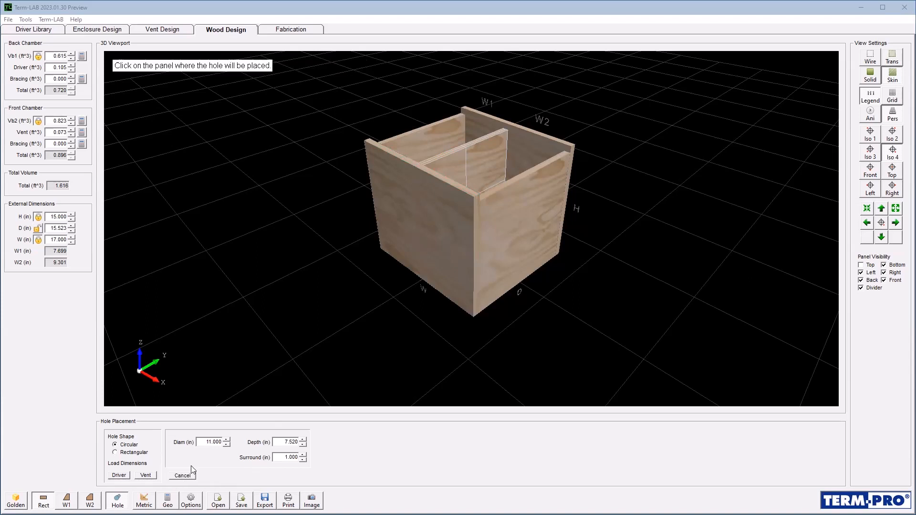
{"action": "left_click", "coordinate": [468, 170]}
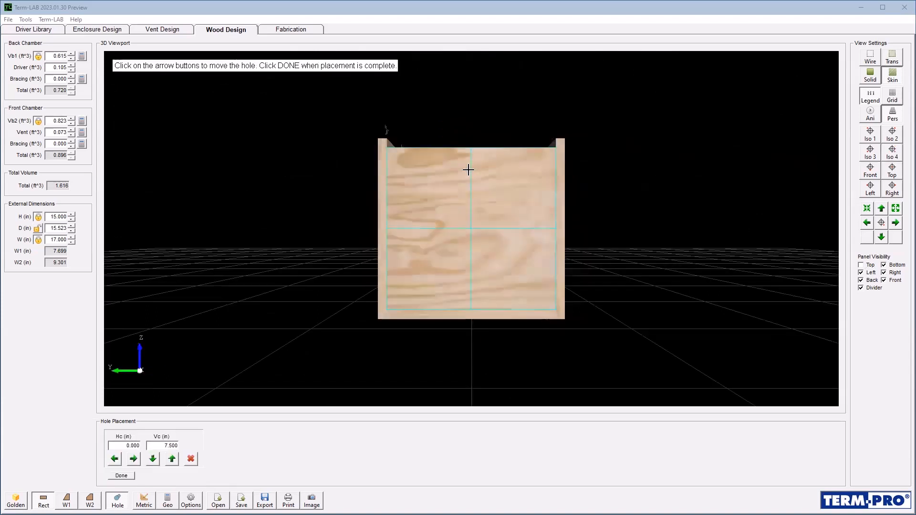
{"action": "left_click", "coordinate": [892, 171]}
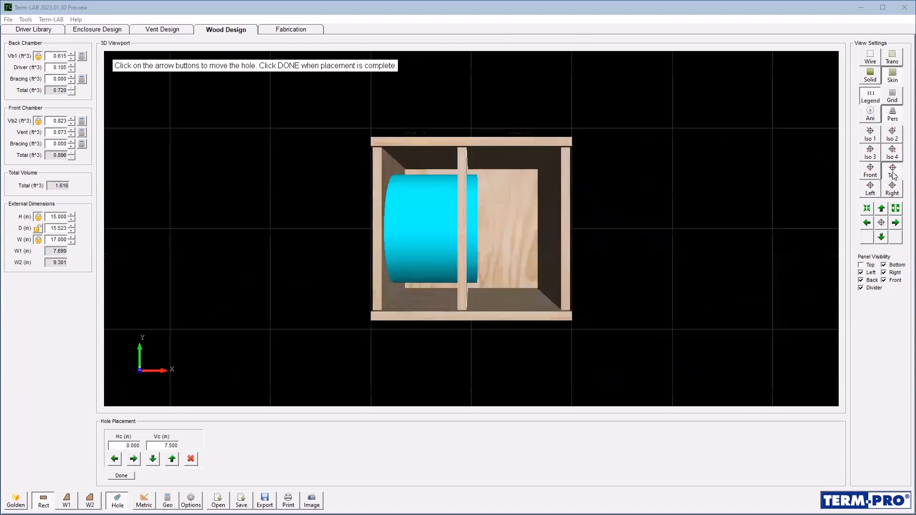
{"action": "left_click", "coordinate": [131, 475]}
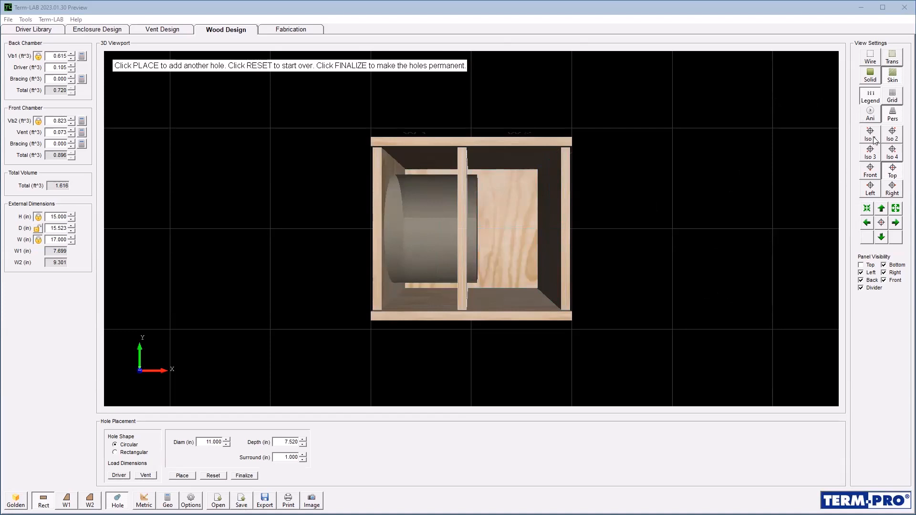
- Show the top panel again and view the fully closed enclosure from the isometric angle facing the front panel
{"action": "left_click", "coordinate": [869, 265]}
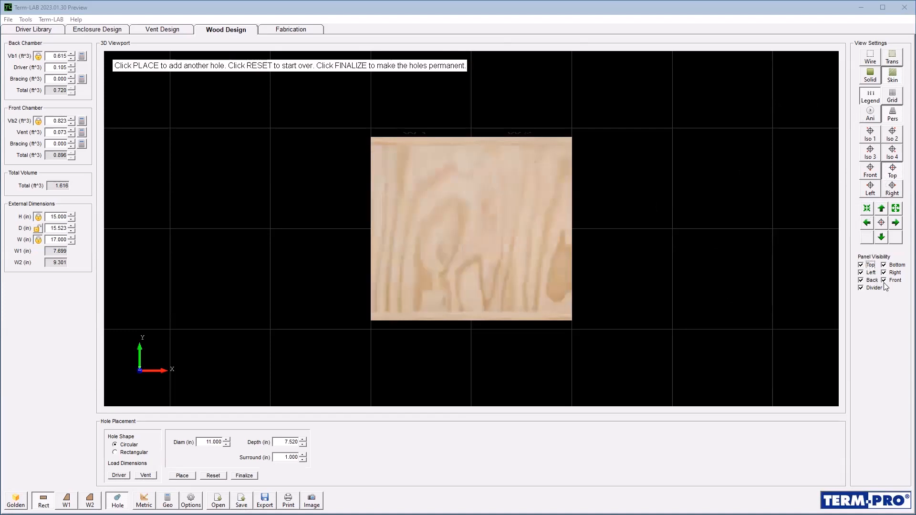
{"action": "left_click", "coordinate": [885, 283]}
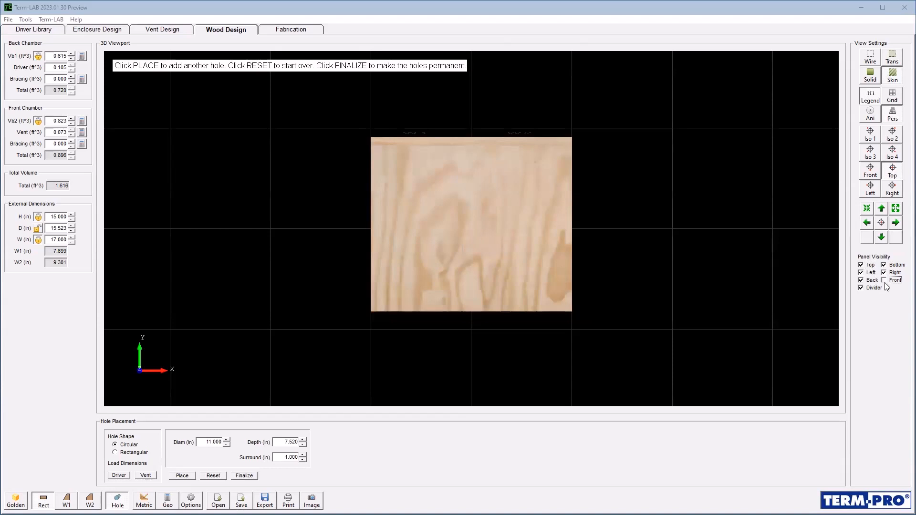
{"action": "left_click", "coordinate": [885, 284]}
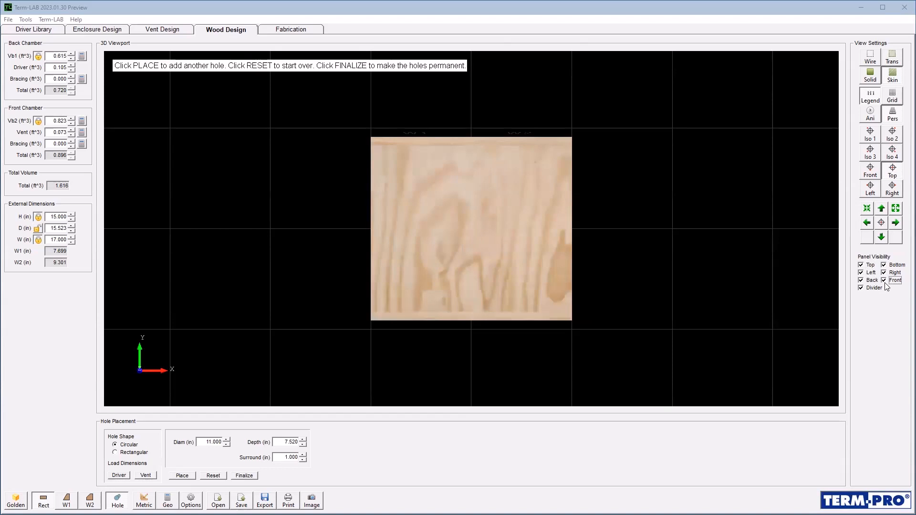
{"action": "left_click", "coordinate": [894, 158]}
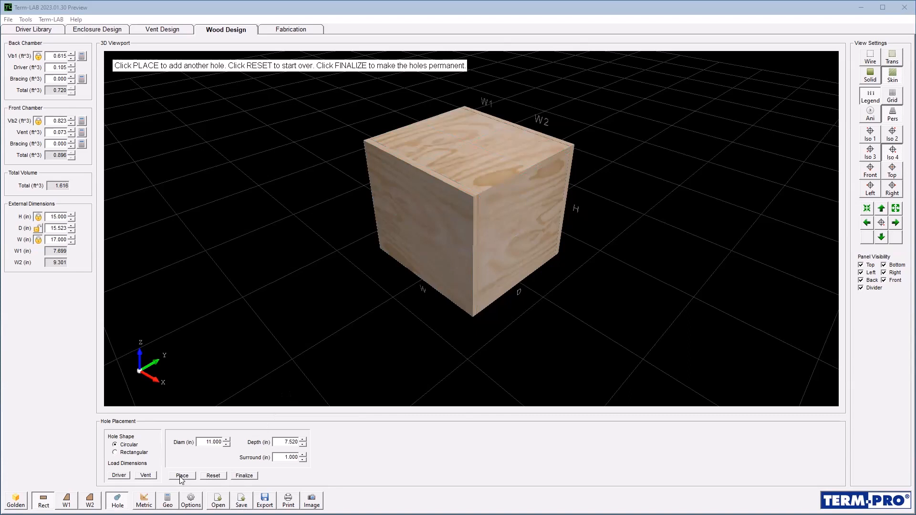
- Place a circular hole with the vent's dimensions on the front panel and move its horizontal center to 3.4 in
{"action": "left_click", "coordinate": [141, 476]}
{"action": "left_click", "coordinate": [186, 476]}
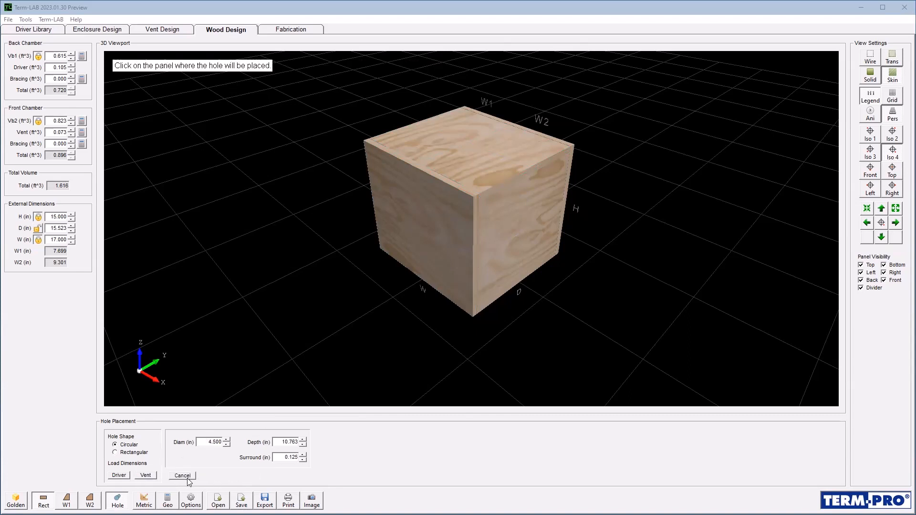
{"action": "left_click", "coordinate": [449, 248]}
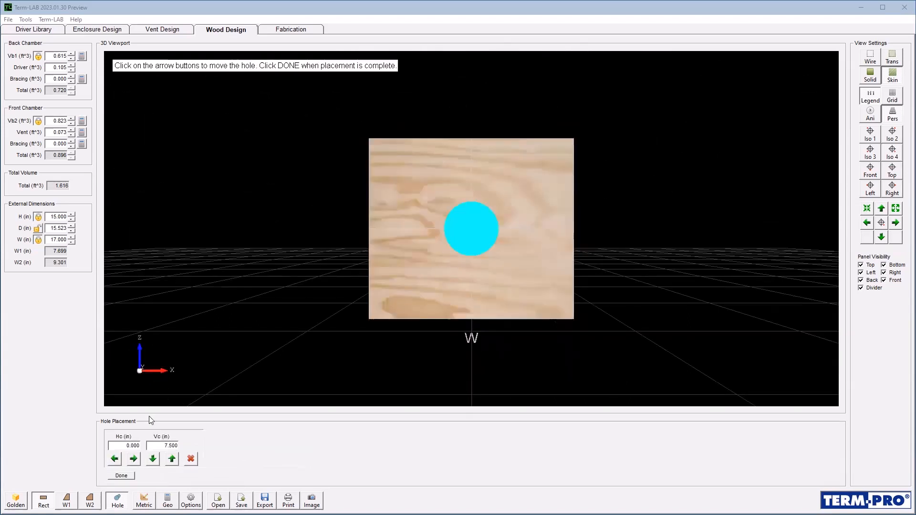
{"action": "left_click", "coordinate": [134, 459]}
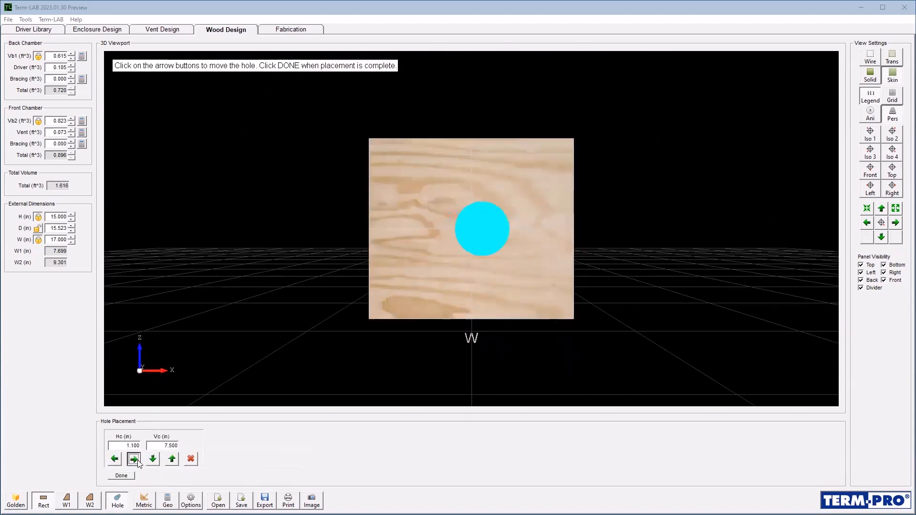
{"action": "left_click", "coordinate": [134, 459]}
{"action": "left_click", "coordinate": [134, 459]}
{"action": "left_click", "coordinate": [133, 459]}
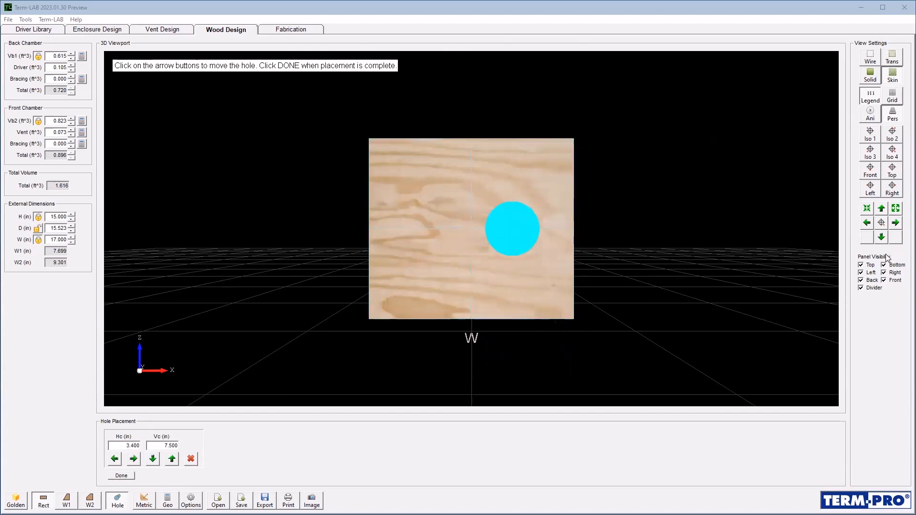
- Fine-tune the vent hole's horizontal center to 3.5 in with the front panel temporarily hidden, keeping the vent clear of the driver
{"action": "left_click", "coordinate": [884, 281]}
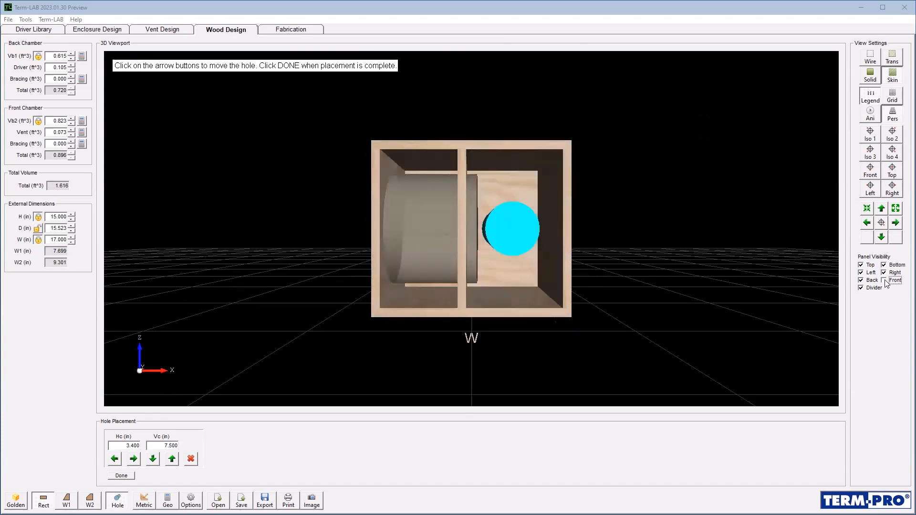
{"action": "left_click", "coordinate": [114, 460]}
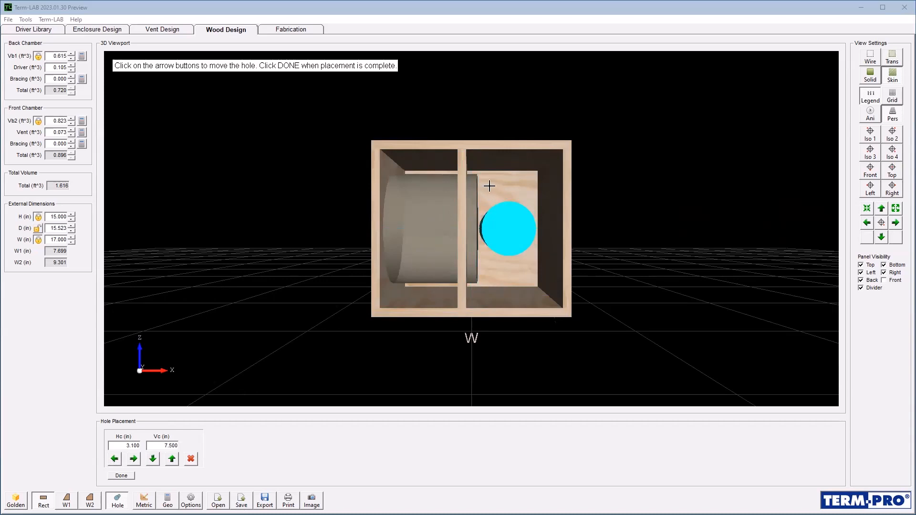
{"action": "left_click", "coordinate": [114, 458]}
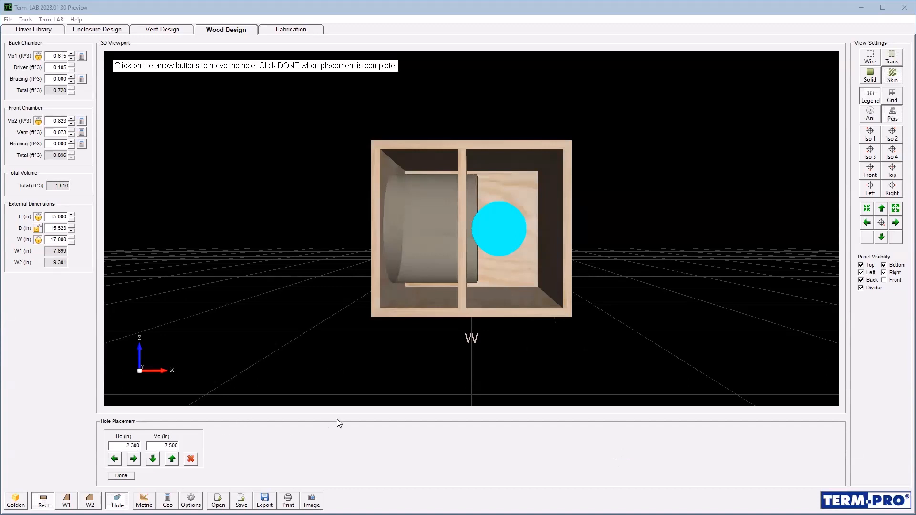
{"action": "left_click", "coordinate": [134, 459]}
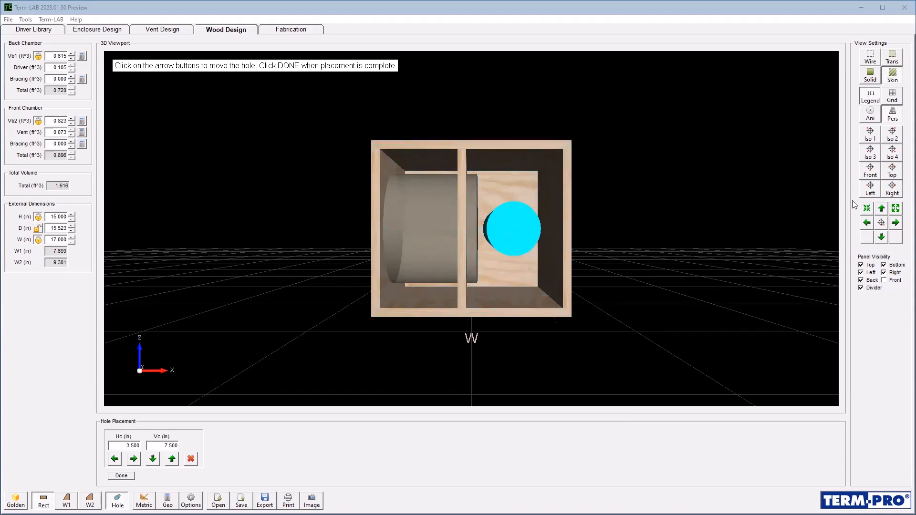
{"action": "left_click", "coordinate": [885, 281]}
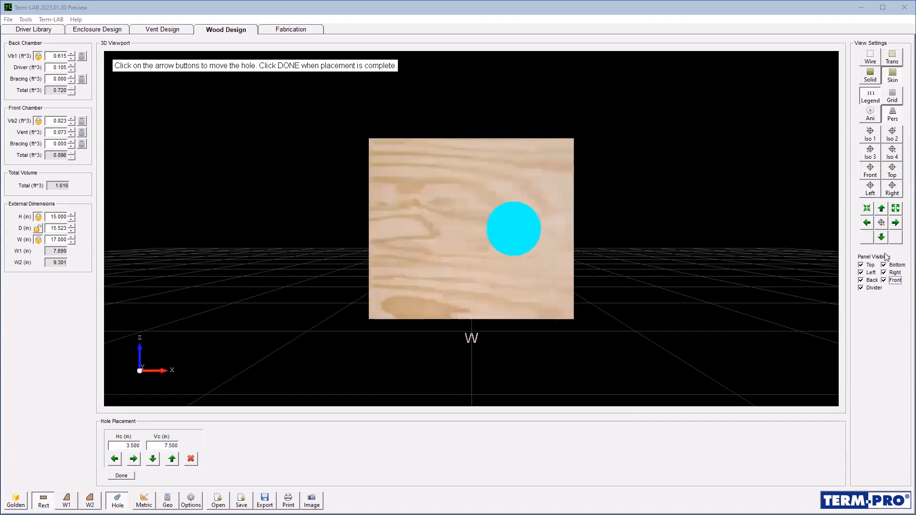
- Check the vent's depth from the right side with the right panel temporarily hidden, then accept the vent hole and finalize both holes
{"action": "left_click", "coordinate": [890, 189]}
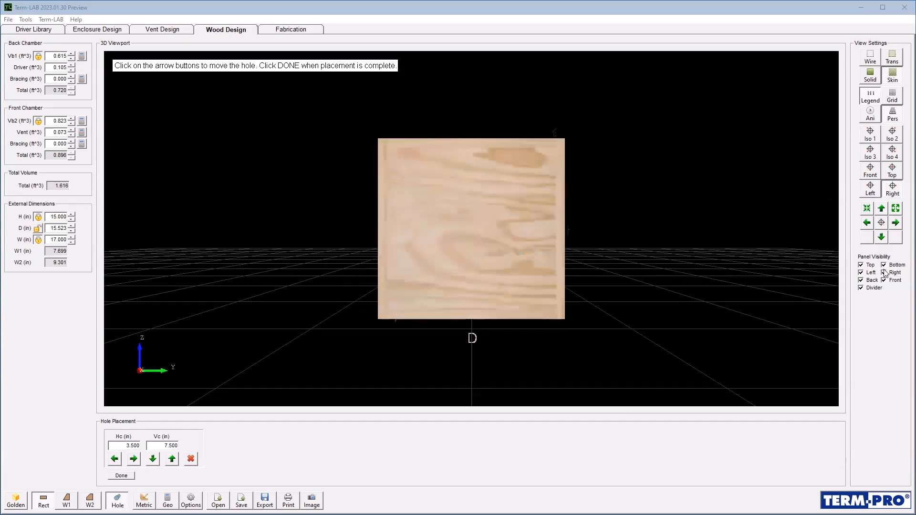
{"action": "left_click", "coordinate": [884, 272]}
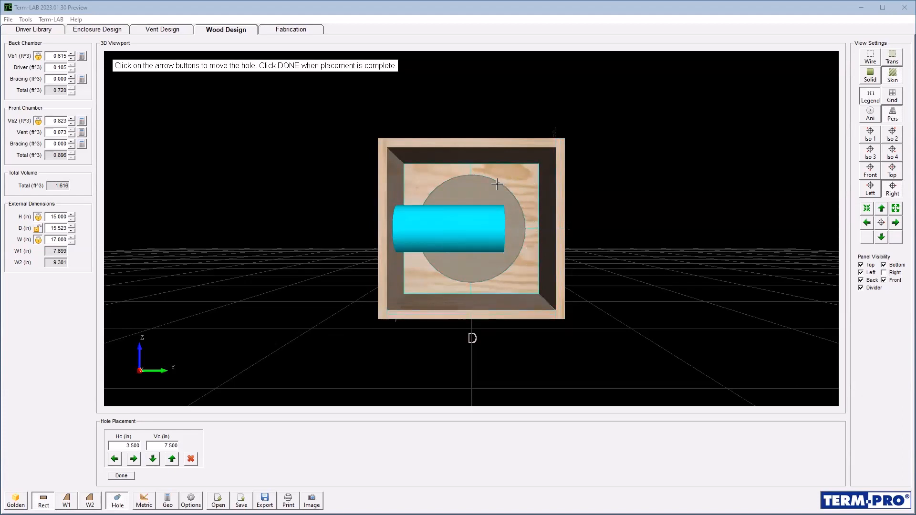
{"action": "left_click", "coordinate": [883, 273]}
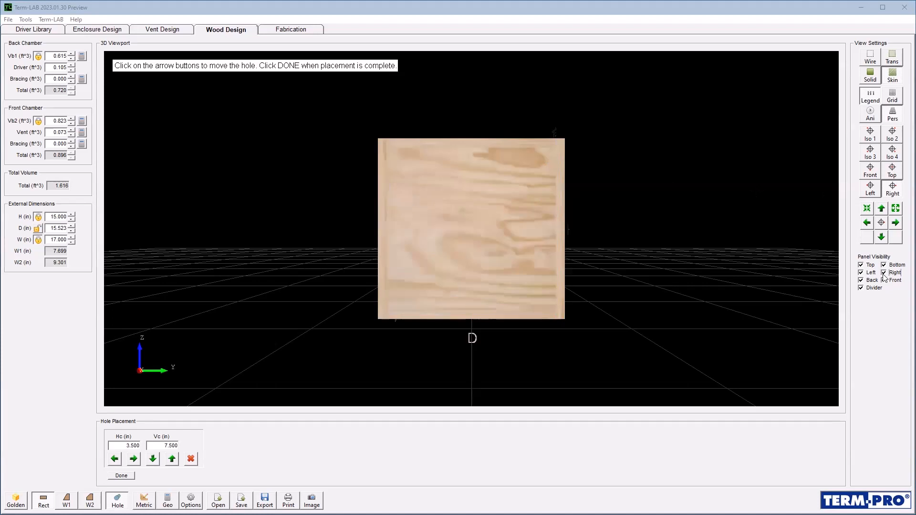
{"action": "left_click", "coordinate": [887, 153]}
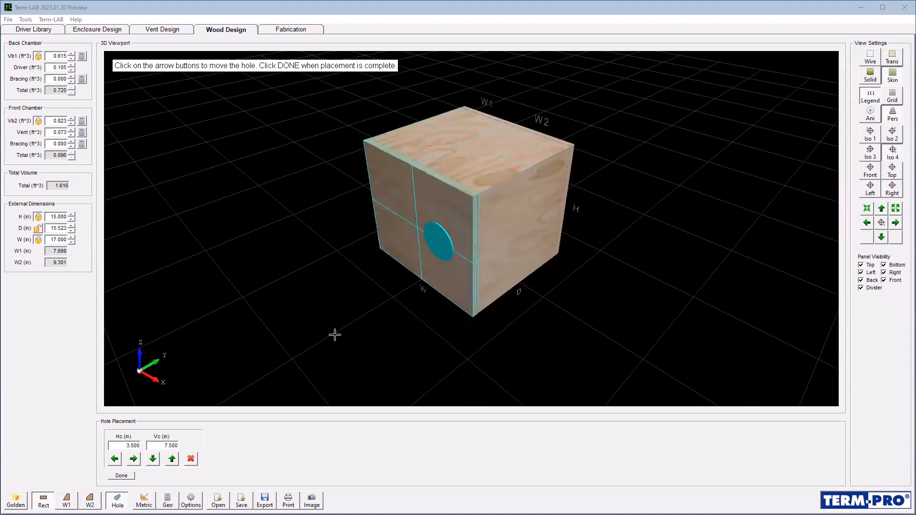
{"action": "left_click", "coordinate": [121, 475]}
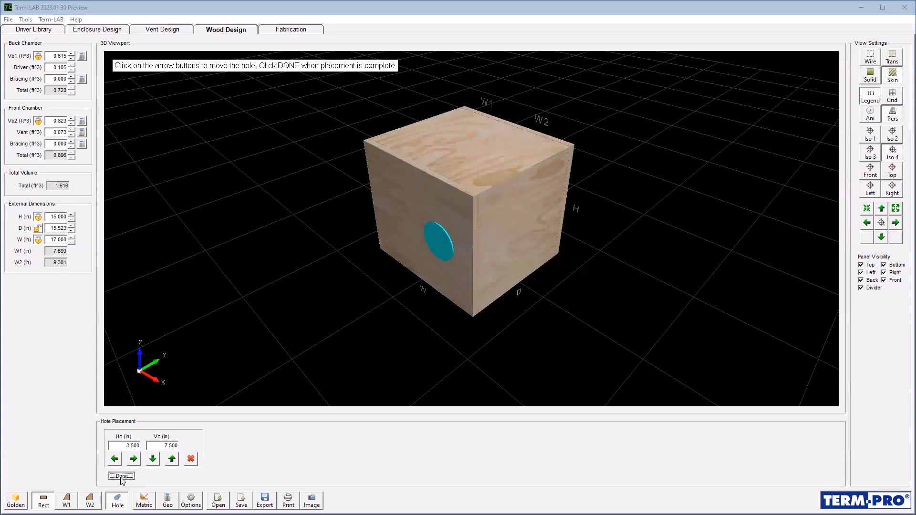
{"action": "left_click", "coordinate": [244, 476]}
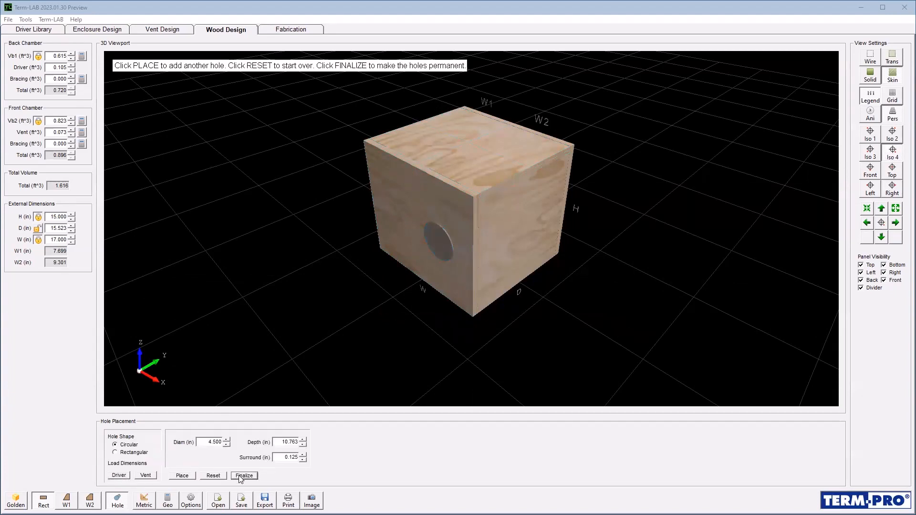
- Explode the enclosure panels, examine the driver and vent holes while the model rotates, and reassemble the enclosure
{"action": "left_click", "coordinate": [900, 210]}
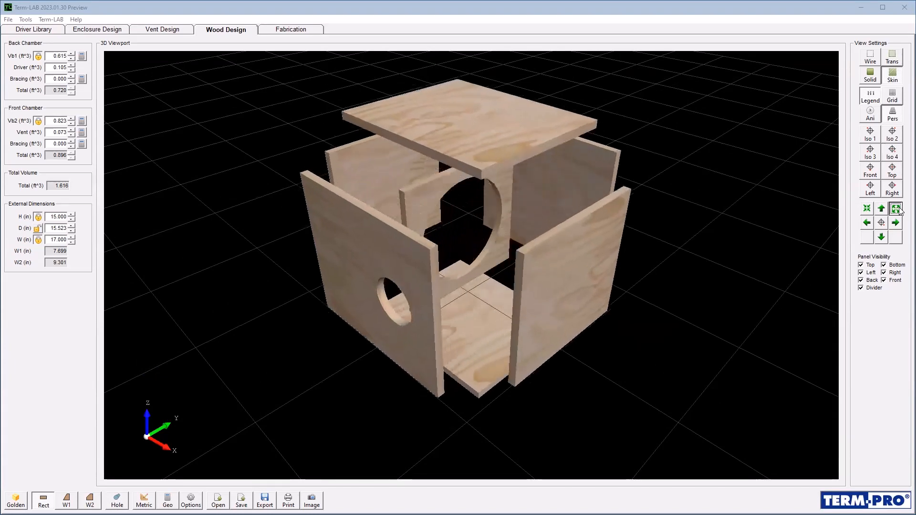
{"action": "left_click", "coordinate": [876, 116]}
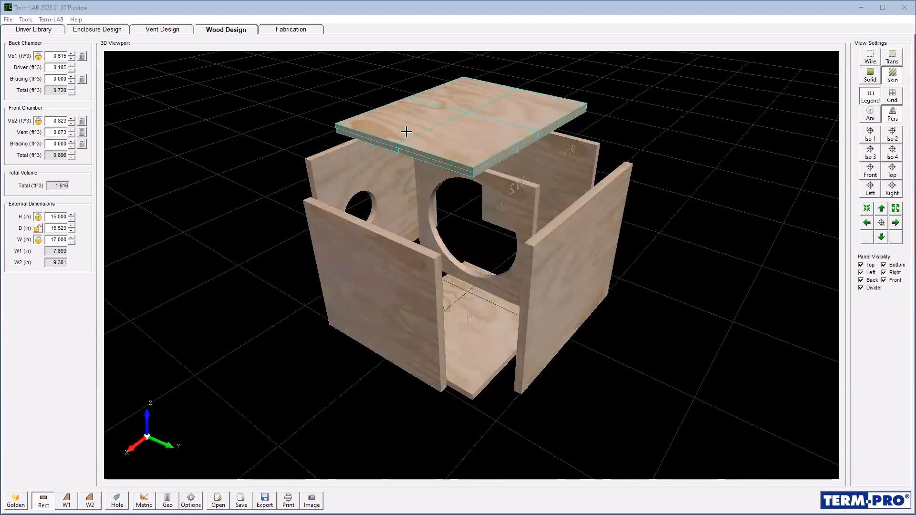
{"action": "left_click", "coordinate": [870, 207]}
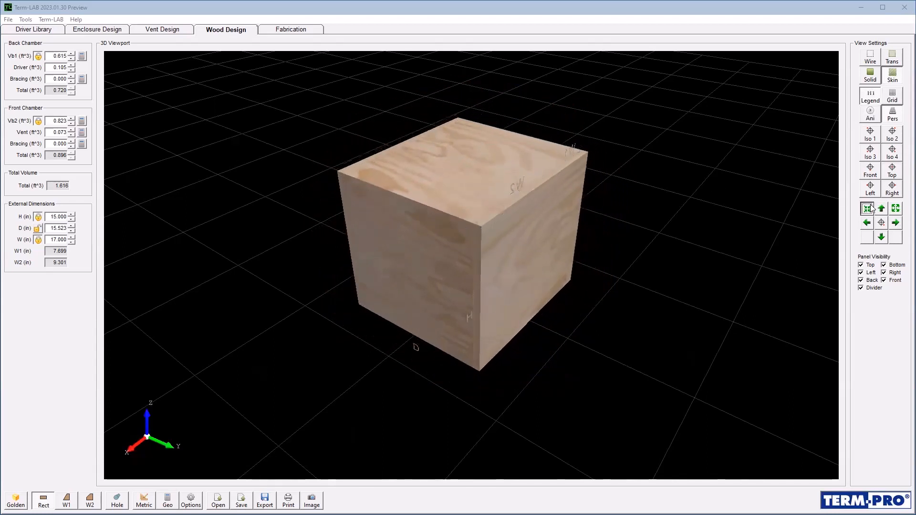
- Review the fabrication blueprints of the top and bottom, front, back, side, and partition panels
{"action": "left_click", "coordinate": [291, 31]}
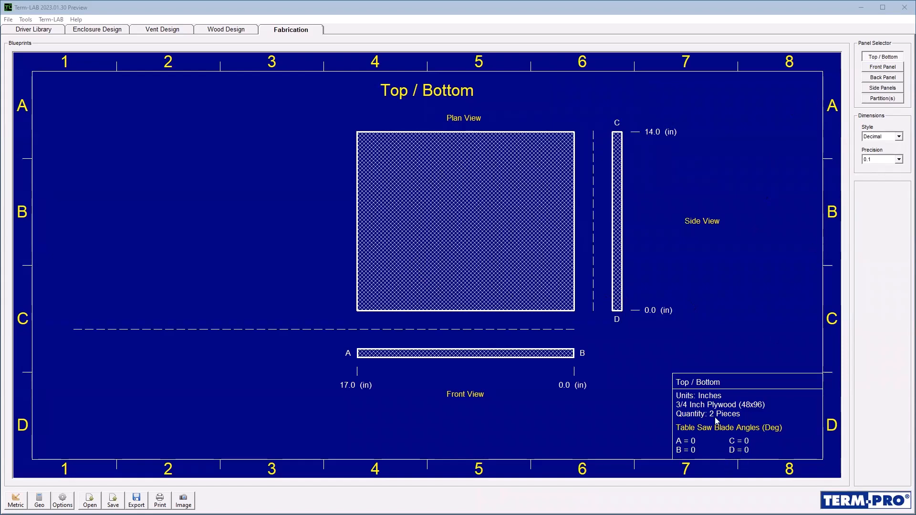
{"action": "left_click", "coordinate": [875, 68]}
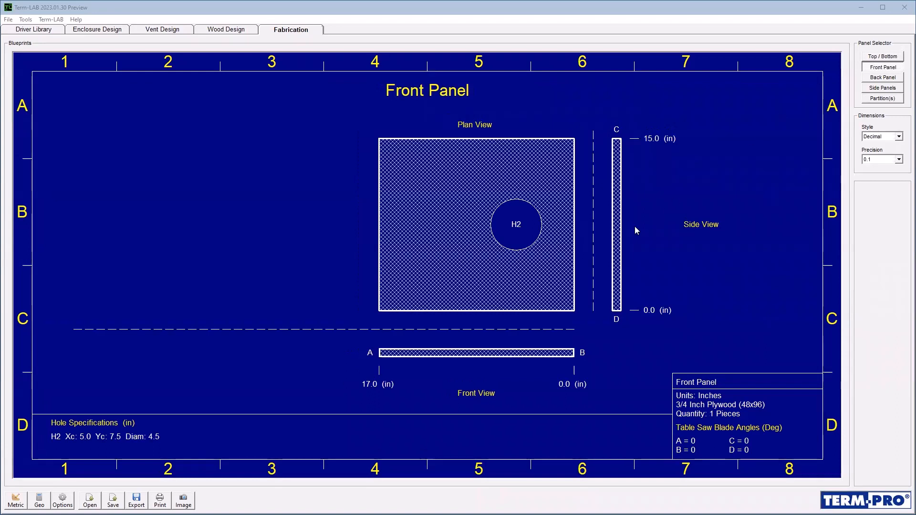
{"action": "left_click", "coordinate": [876, 78]}
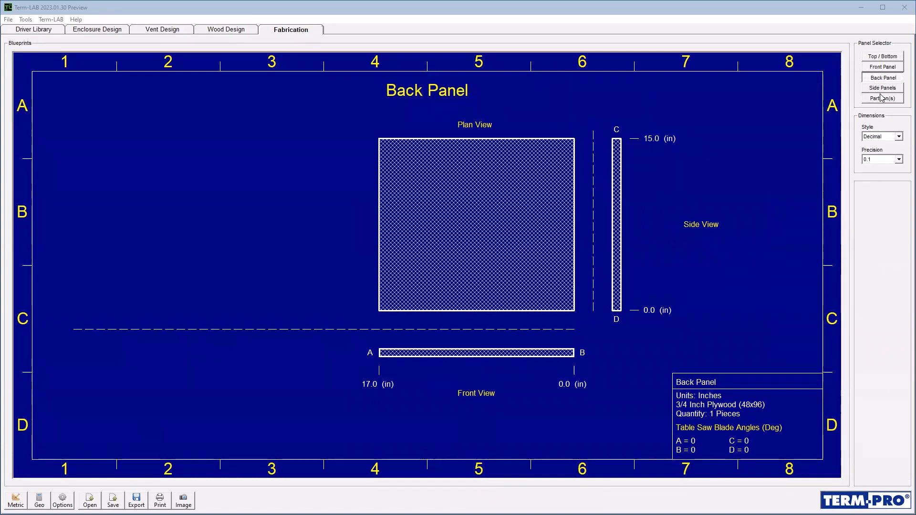
{"action": "left_click", "coordinate": [883, 90]}
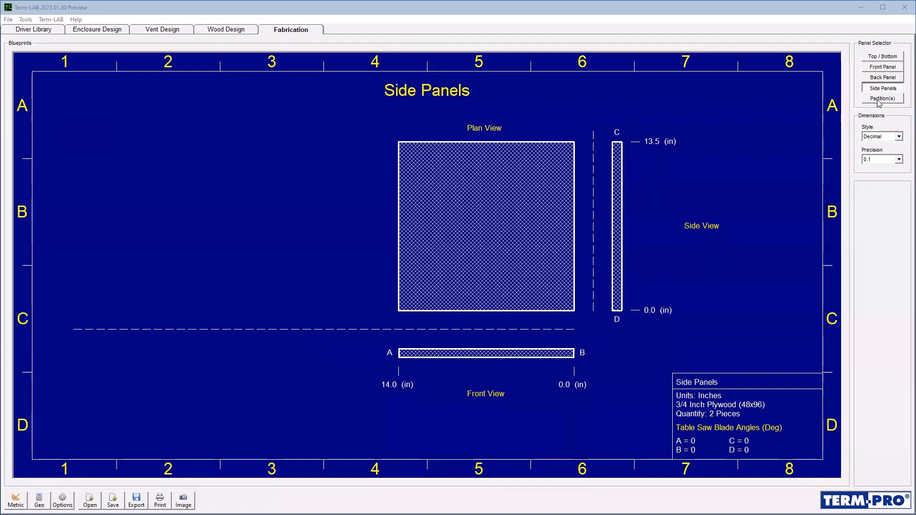
{"action": "left_click", "coordinate": [878, 99]}
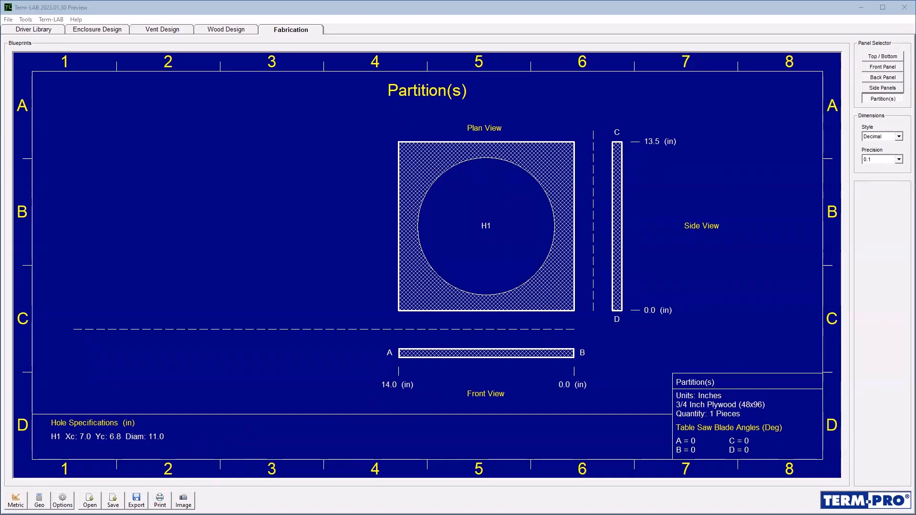
- Save the enclosure design under the Vancouver Vented JL file name with "Vented" replaced by "BP4"
{"action": "left_click", "coordinate": [113, 499]}
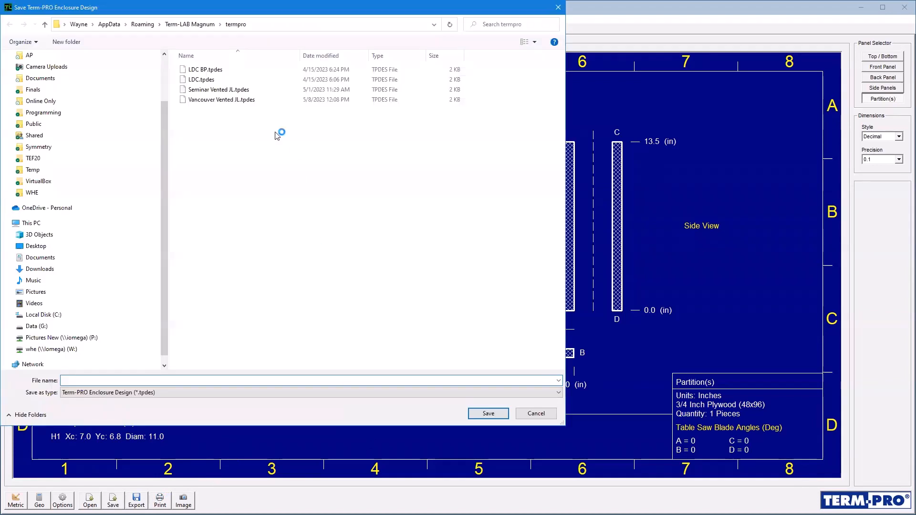
{"action": "left_click", "coordinate": [238, 99]}
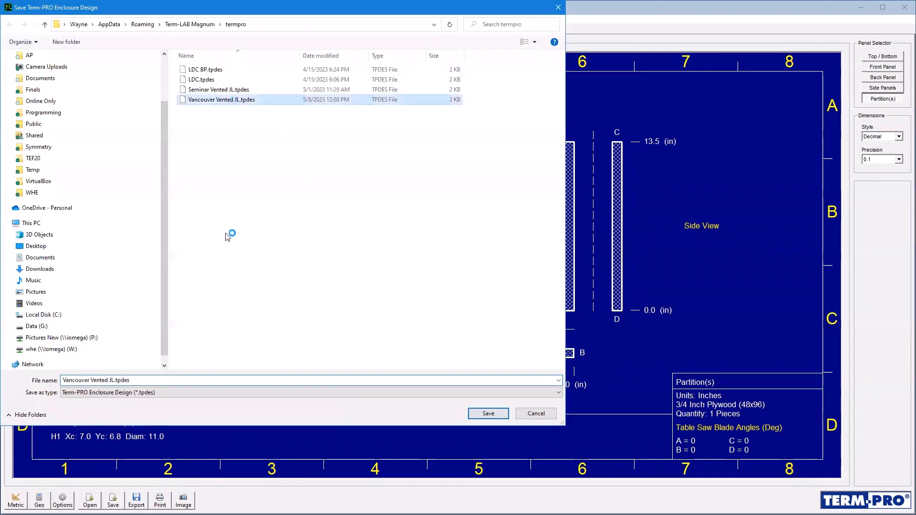
{"action": "left_click", "coordinate": [104, 380]}
{"action": "double_click", "coordinate": [93, 380]}
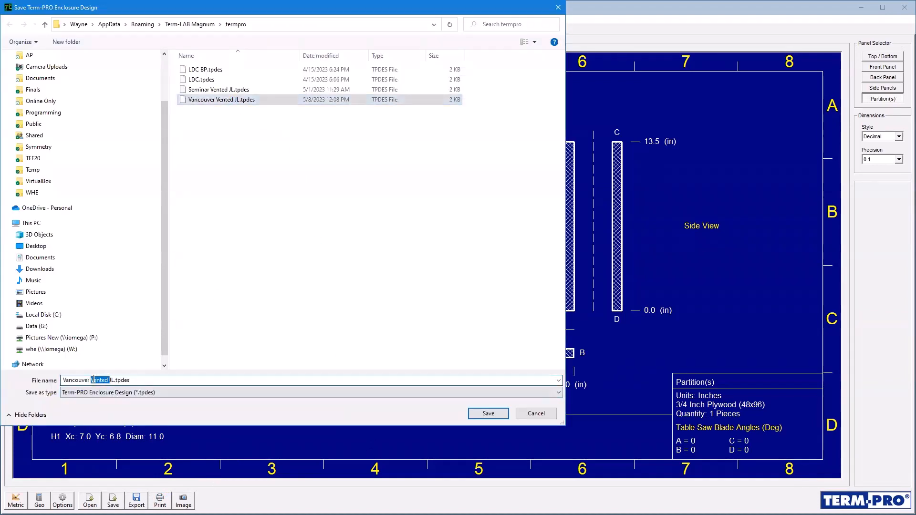
{"action": "type", "text": "BP"}
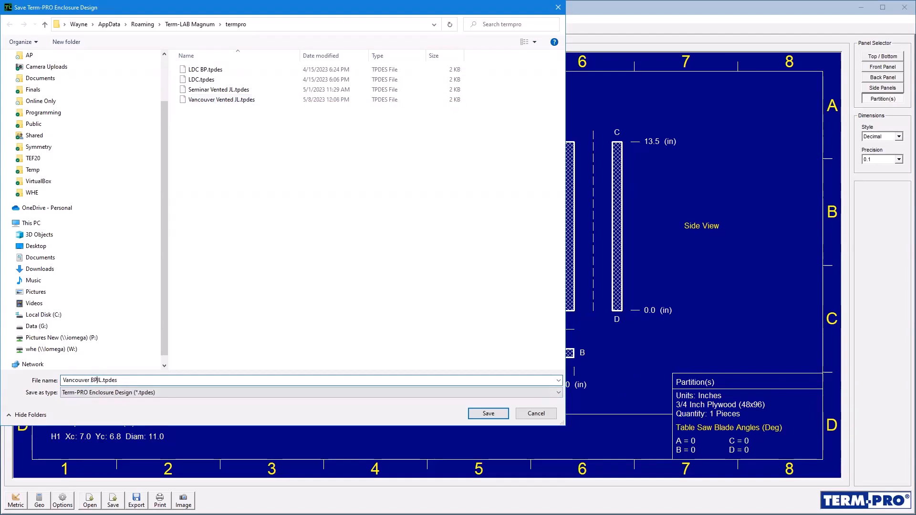
{"action": "type", "text": "4"}
{"action": "left_click", "coordinate": [488, 413]}
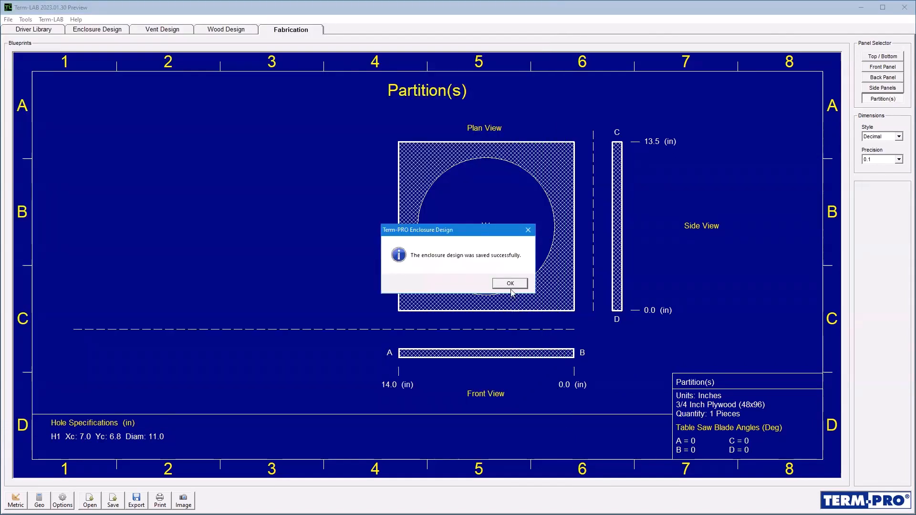
{"action": "left_click", "coordinate": [510, 284]}
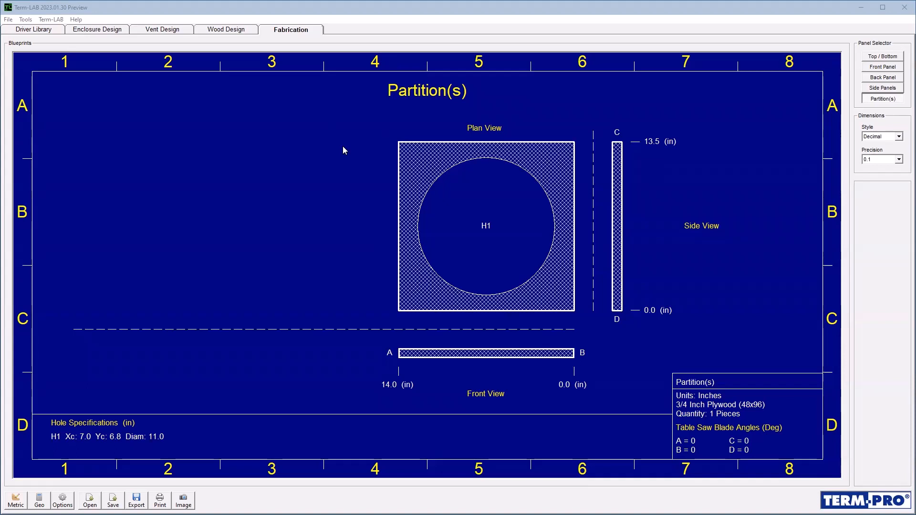
- Reset the enclosure response graph, activate layer 1, and choose the standard Vented enclosure type
{"action": "left_click", "coordinate": [103, 33]}
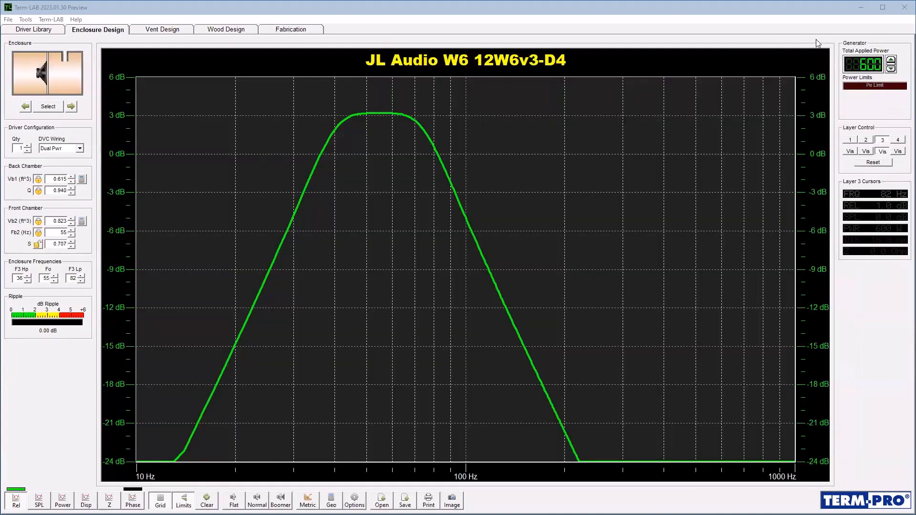
{"action": "left_click", "coordinate": [876, 163]}
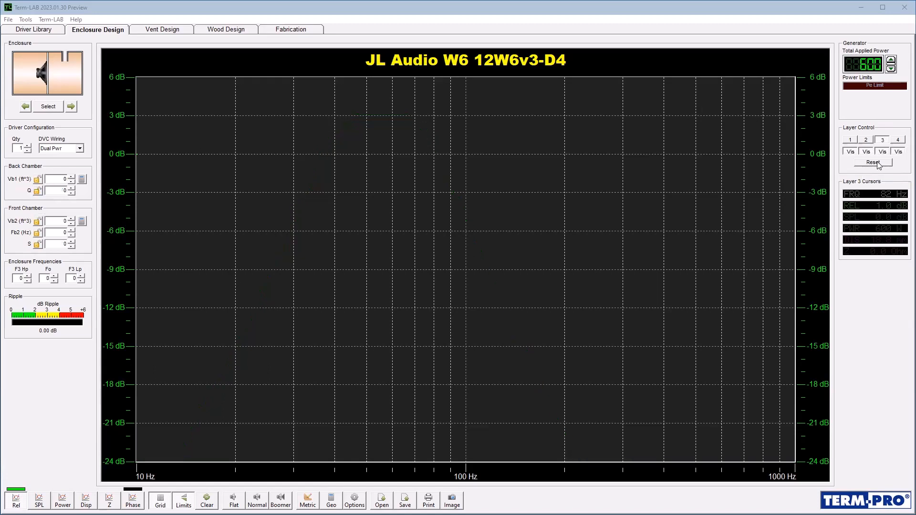
{"action": "left_click", "coordinate": [849, 141]}
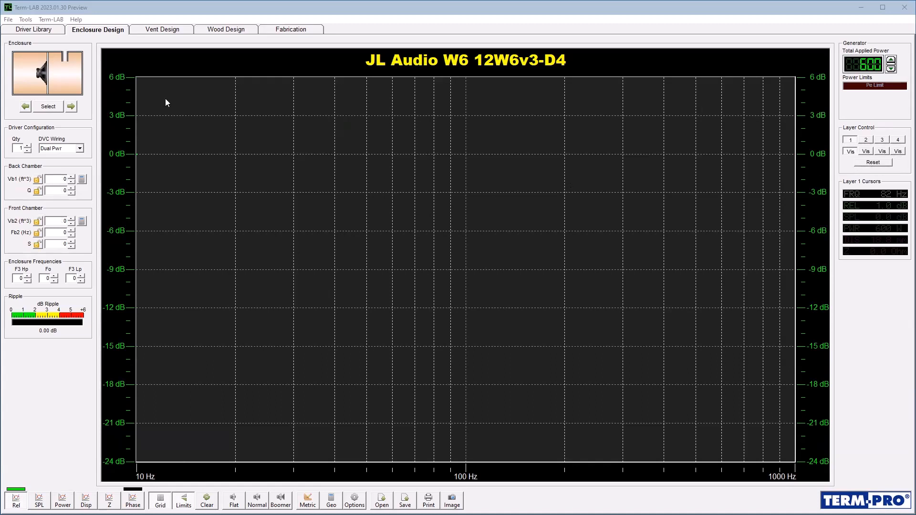
{"action": "left_click", "coordinate": [50, 108]}
{"action": "left_click", "coordinate": [373, 148]}
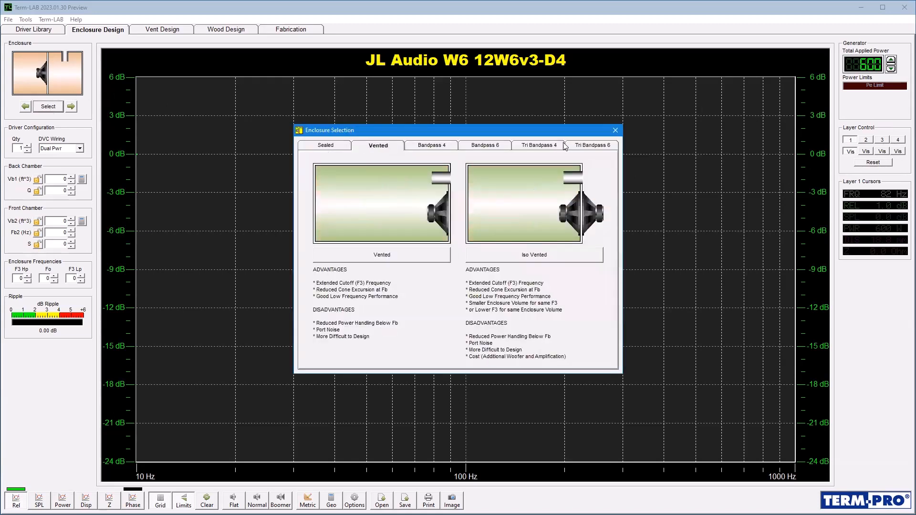
{"action": "left_click", "coordinate": [406, 259]}
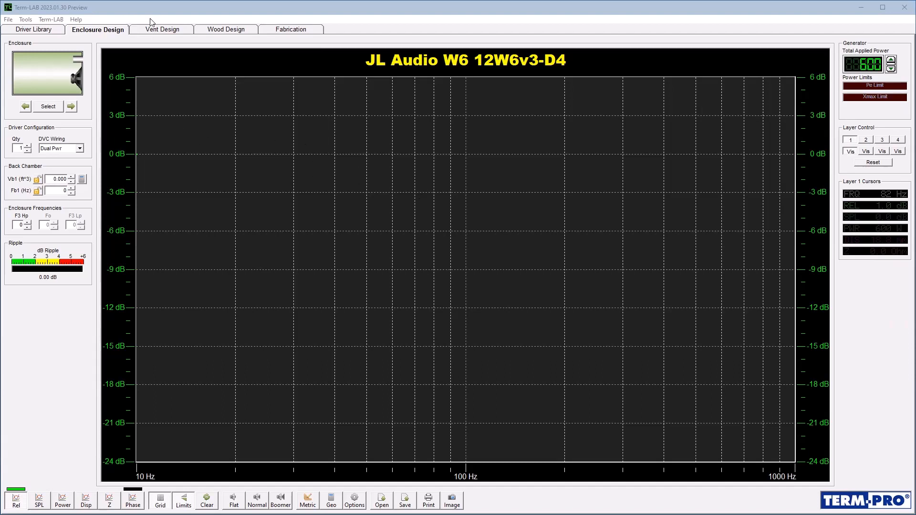
- Check the fabrication material and end panel inset in the wood design options
{"action": "left_click", "coordinate": [233, 30]}
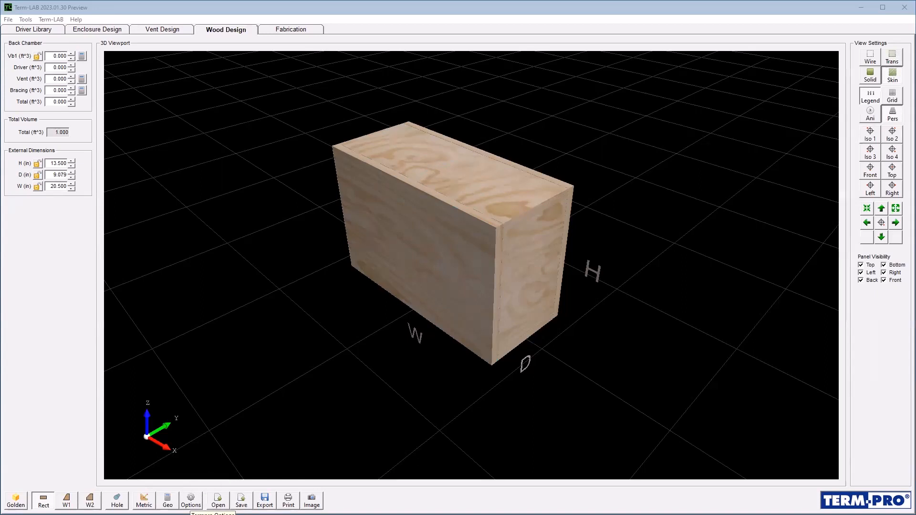
{"action": "left_click", "coordinate": [190, 501]}
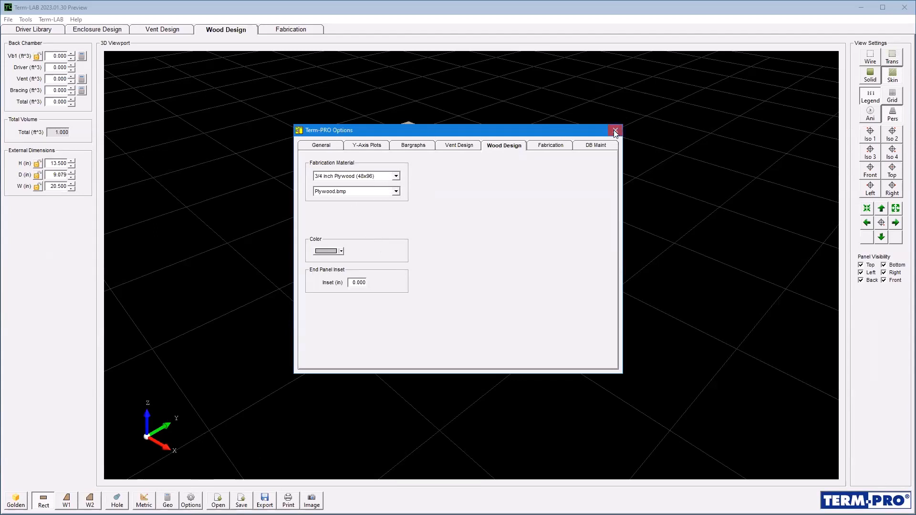
{"action": "key", "text": "Escape"}
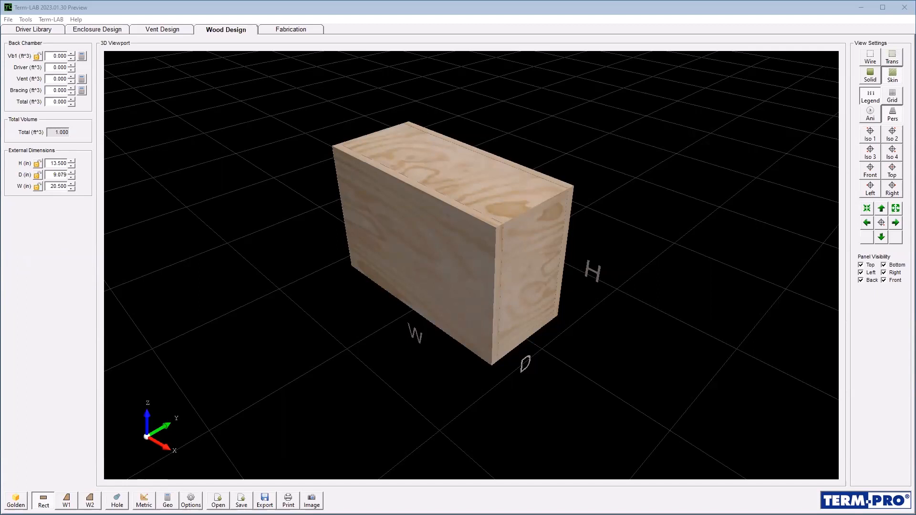
- Calculate the volume of a rectangular 3/4 inch plywood box with external dimensions 15 in high, 14 in deep, and 40 in wide
{"action": "left_click", "coordinate": [168, 500]}
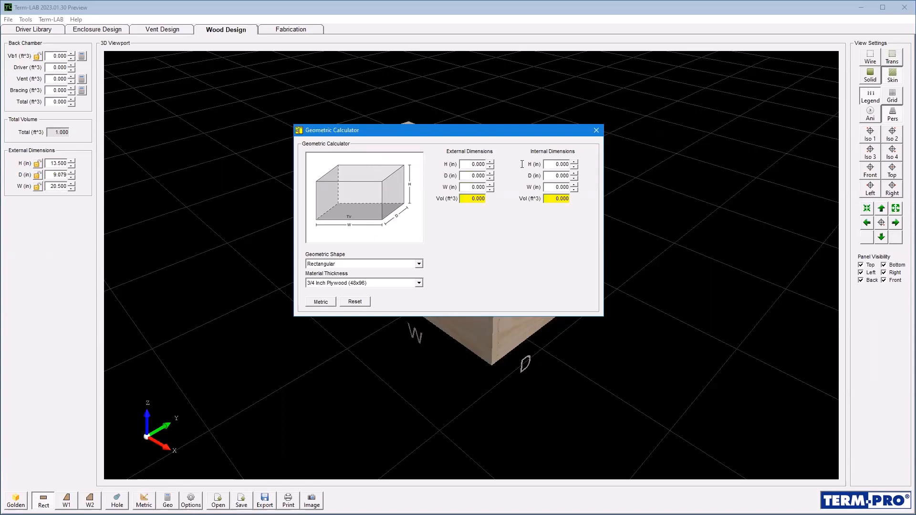
{"action": "left_click_drag", "start_coordinate": [470, 164], "coordinate": [522, 165]}
{"action": "type", "text": "15"}
{"action": "key", "text": "Tab"}
{"action": "type", "text": "14"}
{"action": "key", "text": "Tab"}
{"action": "type", "text": "40"}
{"action": "key", "text": "Tab"}
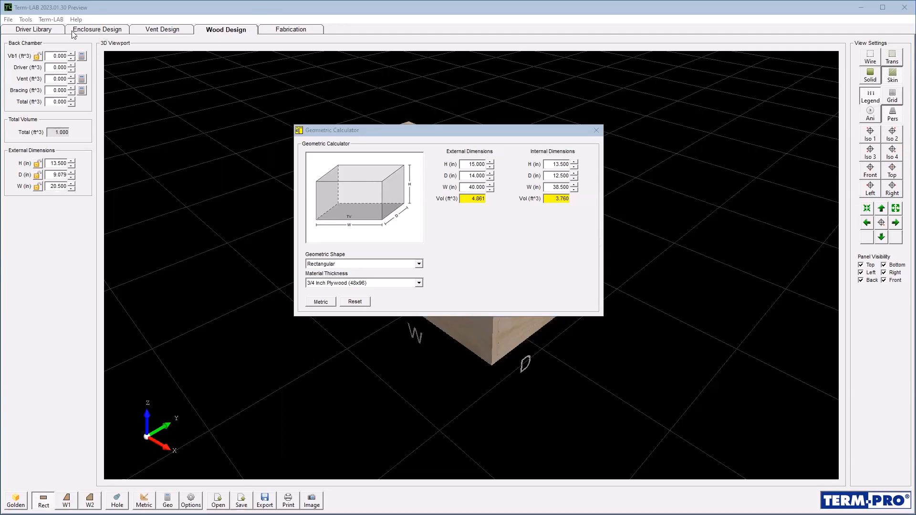
{"action": "left_click", "coordinate": [99, 32]}
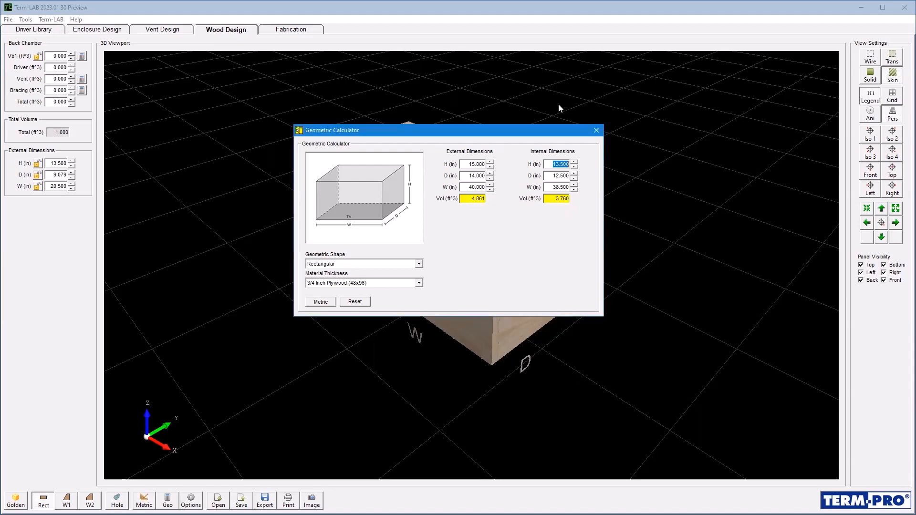
- Set the vented enclosure to two drivers, with a back chamber volume of 3.38 ft³ and a tuning frequency of 32 Hz
{"action": "left_click", "coordinate": [115, 31]}
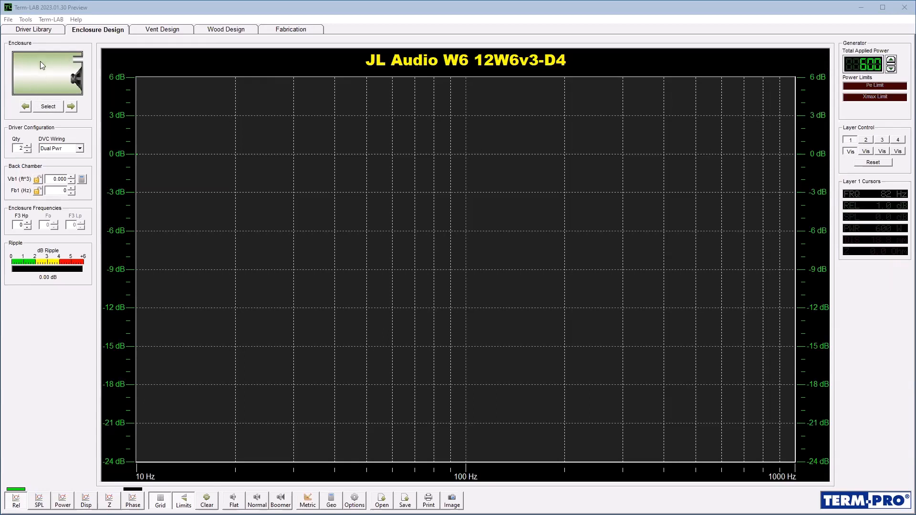
{"action": "left_click_drag", "start_coordinate": [51, 179], "coordinate": [94, 182]}
{"action": "type", "text": "3.38"}
{"action": "key", "text": "Return"}
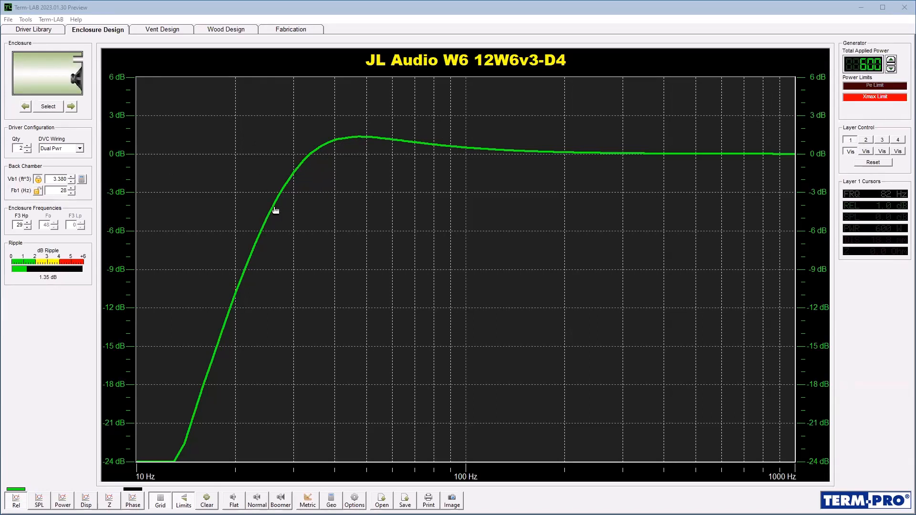
{"action": "left_click", "coordinate": [72, 189]}
{"action": "left_click", "coordinate": [72, 189]}
{"action": "left_click", "coordinate": [72, 189]}
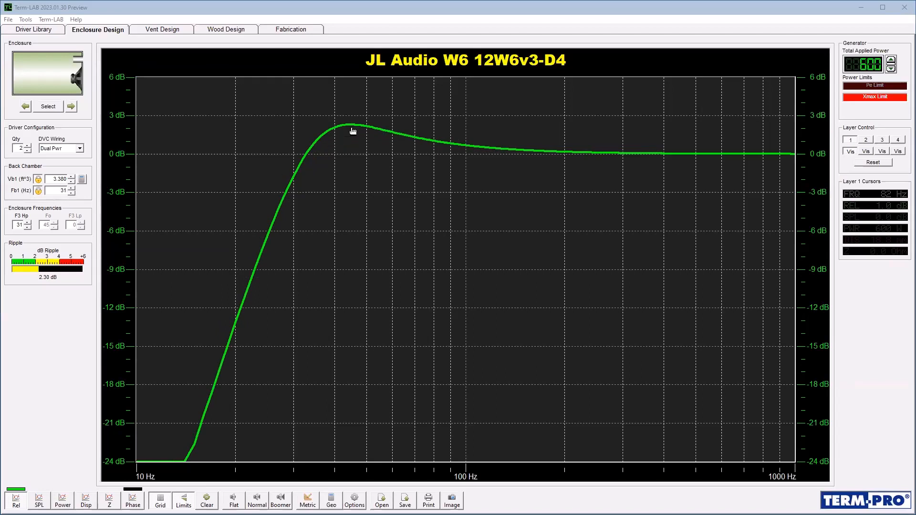
{"action": "left_click", "coordinate": [71, 189]}
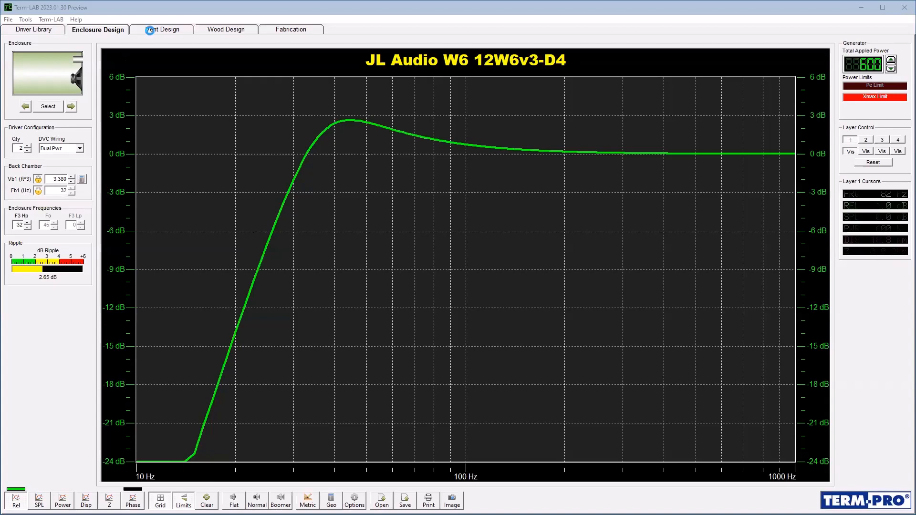
- Configure the back chamber with two pipe vents of 4 in internal diameter
{"action": "left_click", "coordinate": [150, 31]}
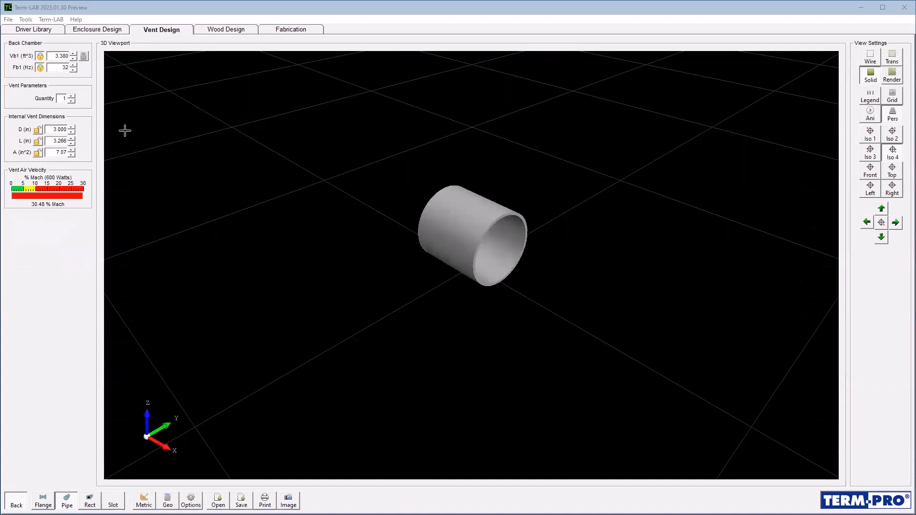
{"action": "left_click", "coordinate": [71, 96]}
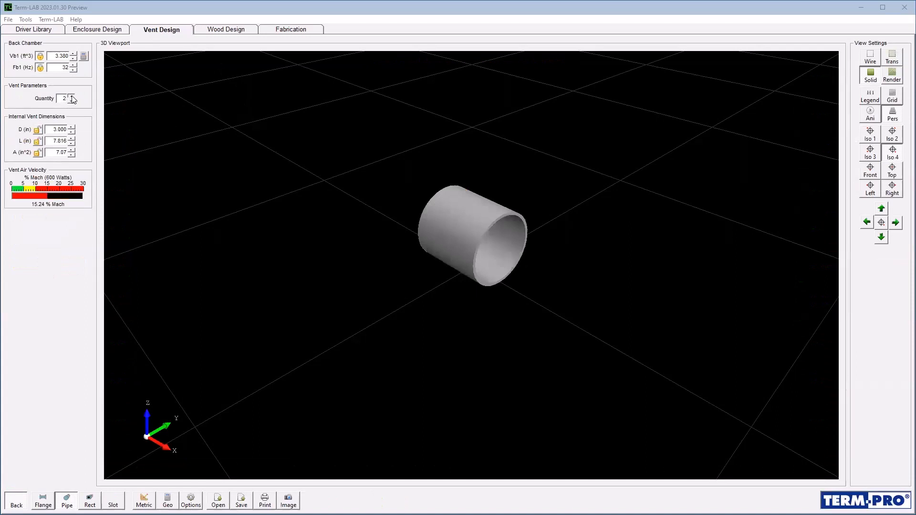
{"action": "double_click", "coordinate": [51, 130]}
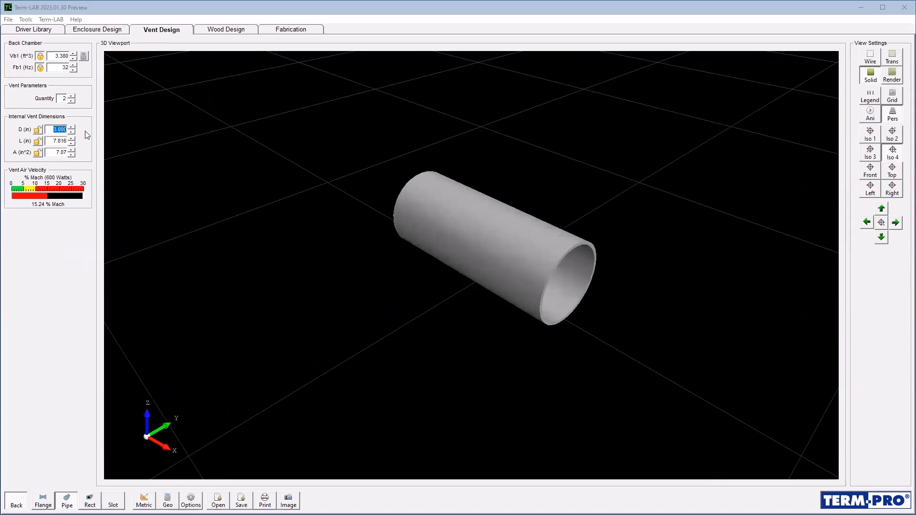
{"action": "type", "text": "5"}
{"action": "left_click", "coordinate": [72, 132]}
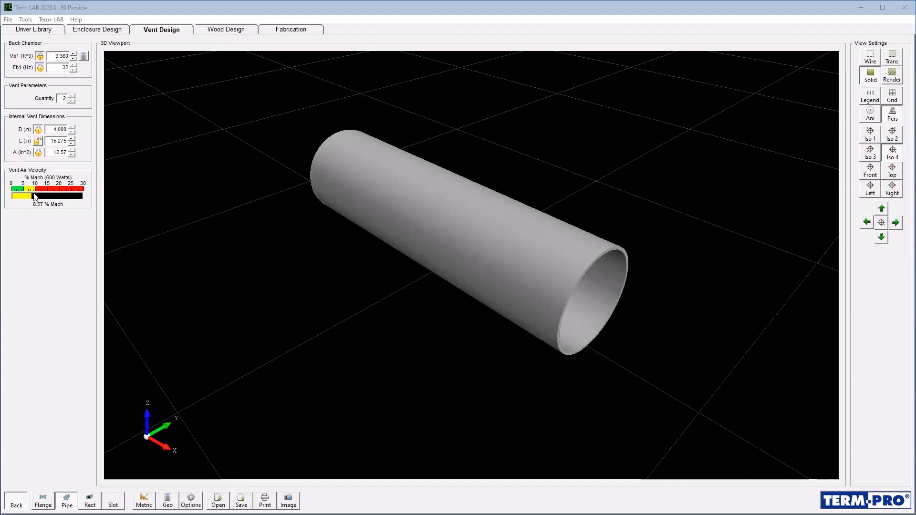
- Set the wood enclosure's external height to 15 in and its external width to 40 in
{"action": "left_click", "coordinate": [213, 31]}
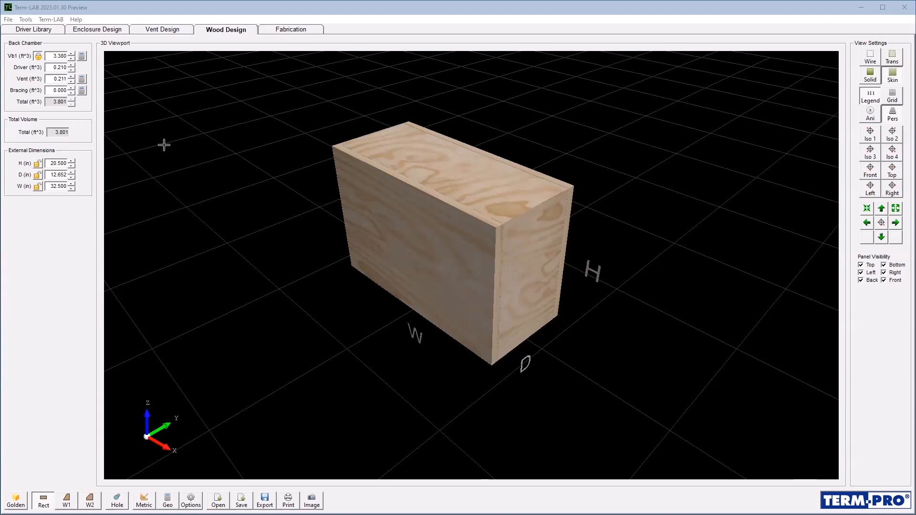
{"action": "double_click", "coordinate": [57, 163]}
{"action": "type", "text": "1"}
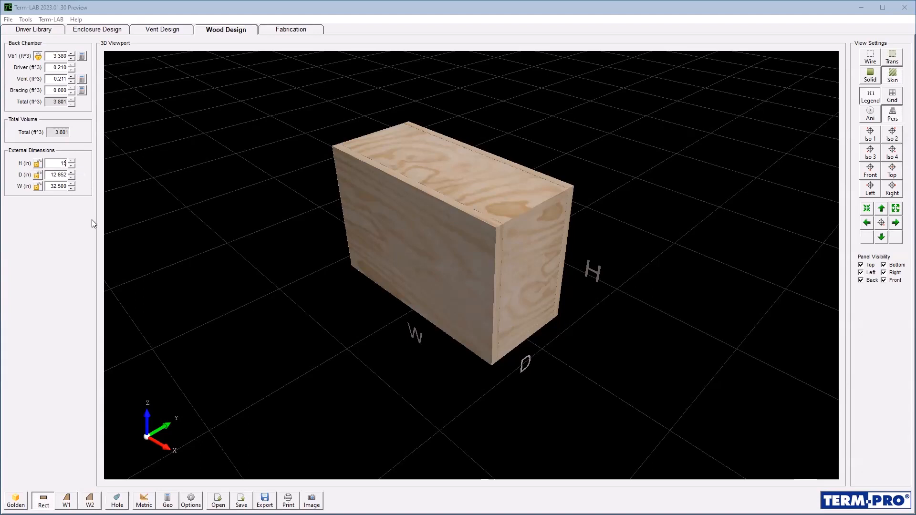
{"action": "type", "text": "5"}
{"action": "key", "text": "Return"}
{"action": "double_click", "coordinate": [53, 186]}
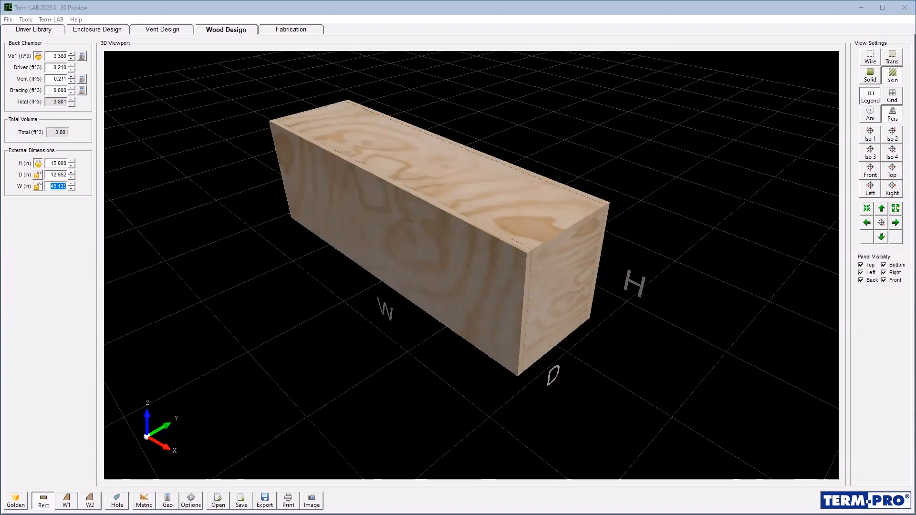
{"action": "type", "text": "40"}
{"action": "key", "text": "Return"}
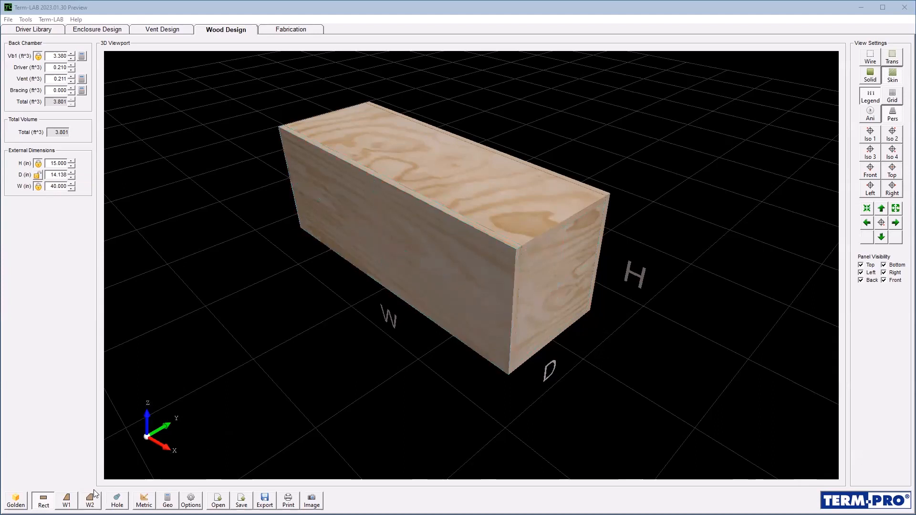
- Place a circular hole with the driver's loaded dimensions, 11 in in diameter, on the front panel
{"action": "left_click", "coordinate": [116, 500]}
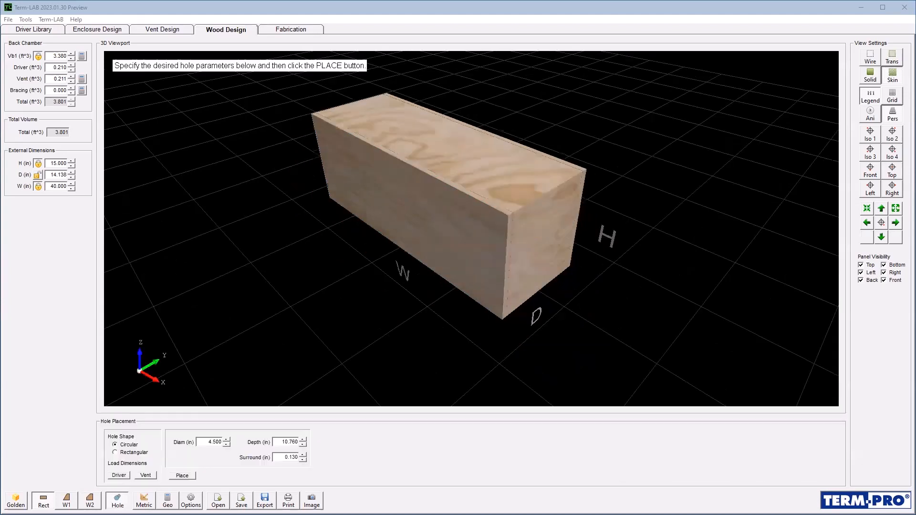
{"action": "left_click", "coordinate": [118, 475]}
{"action": "left_click", "coordinate": [182, 475]}
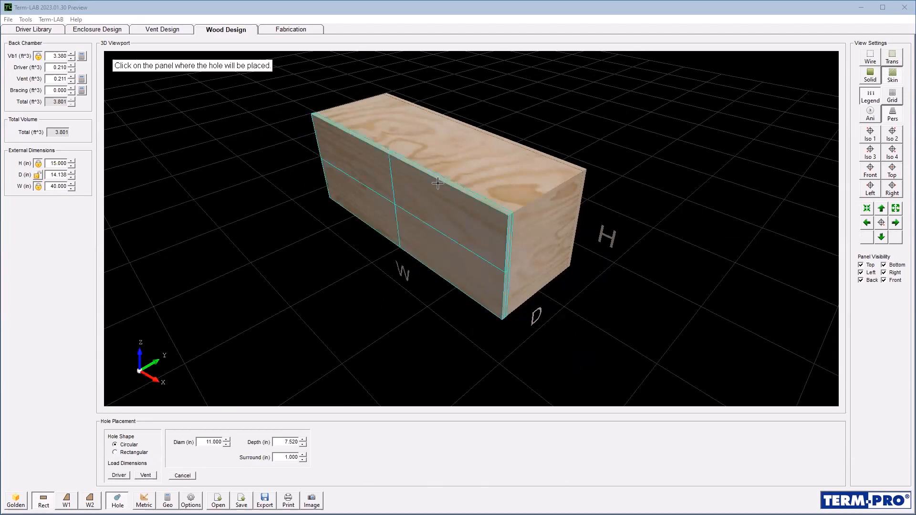
{"action": "left_click", "coordinate": [417, 209]}
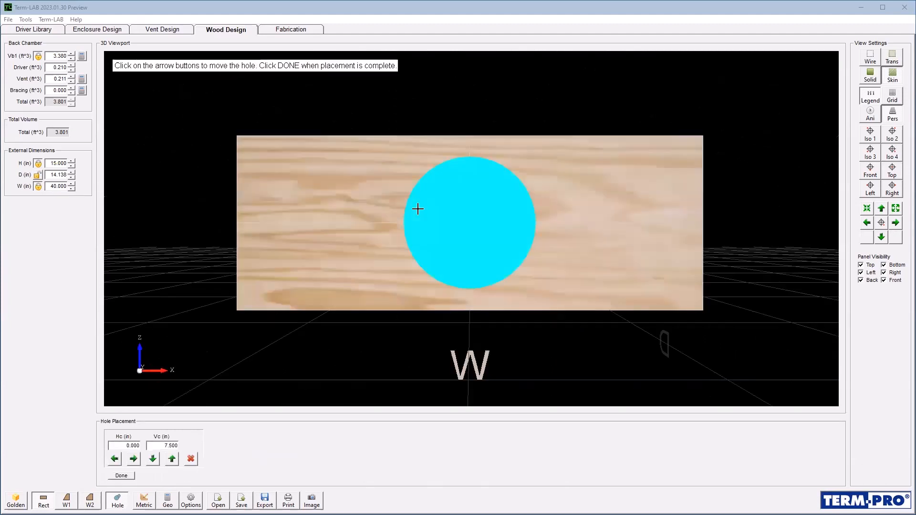
- Move the driver hole on the front panel to a horizontal centre of -8 in and finish its placement
{"action": "left_click", "coordinate": [113, 459]}
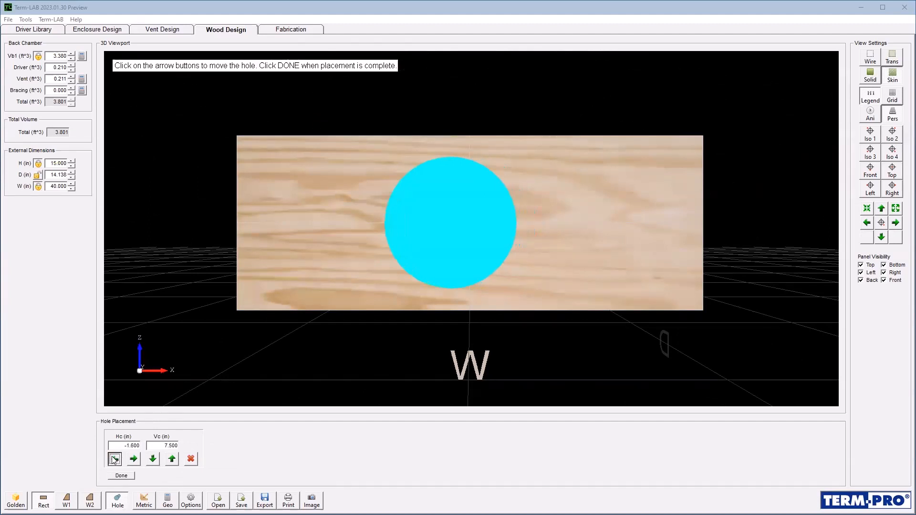
{"action": "left_click", "coordinate": [113, 458]}
{"action": "left_click", "coordinate": [114, 459]}
{"action": "left_click", "coordinate": [114, 459]}
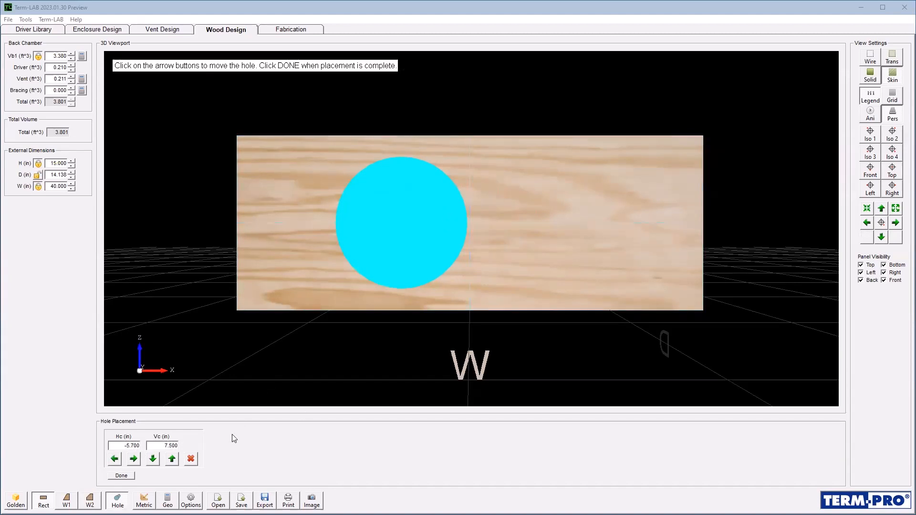
{"action": "left_click", "coordinate": [115, 459]}
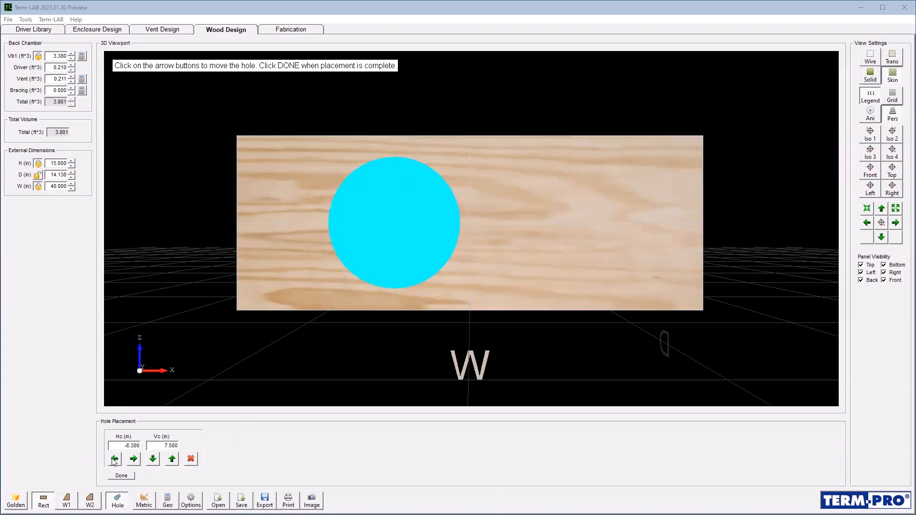
{"action": "left_click", "coordinate": [114, 459]}
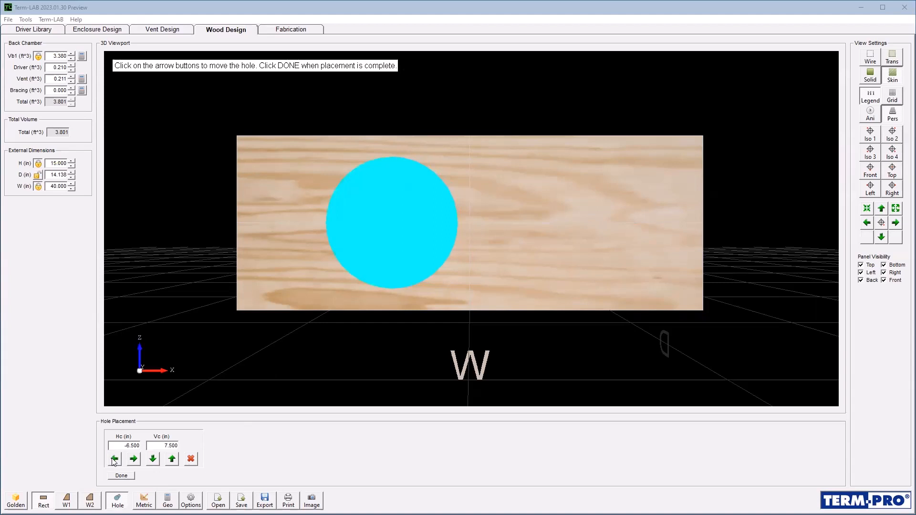
{"action": "left_click", "coordinate": [113, 459]}
{"action": "left_click", "coordinate": [114, 460]}
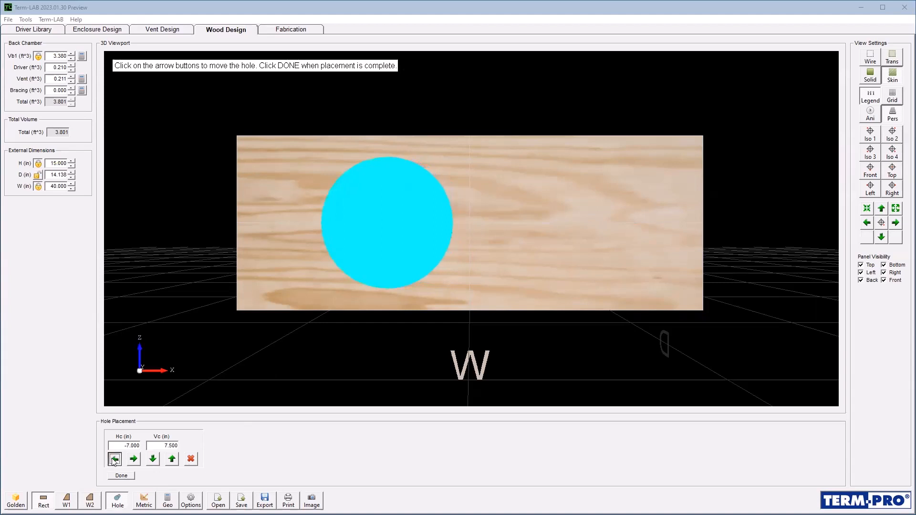
{"action": "left_click", "coordinate": [113, 460]}
{"action": "left_click", "coordinate": [132, 459]}
{"action": "left_click", "coordinate": [114, 459]}
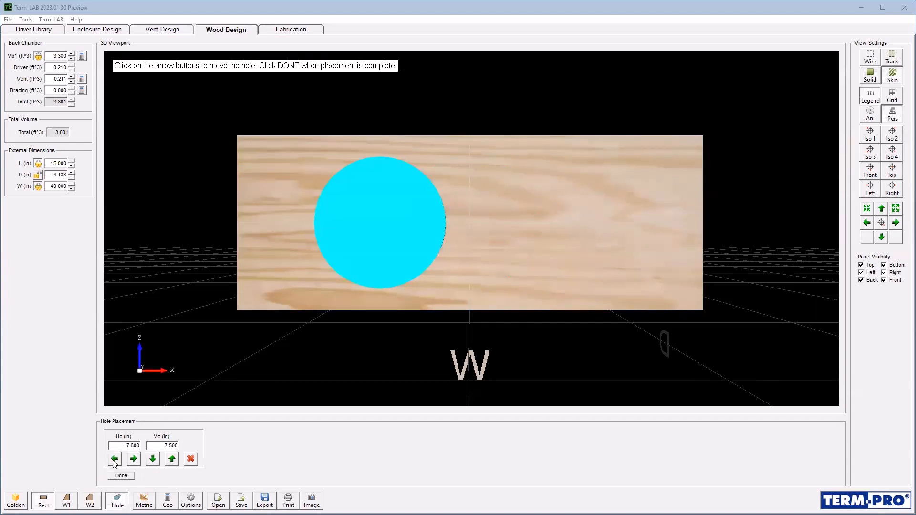
{"action": "left_click", "coordinate": [115, 459]}
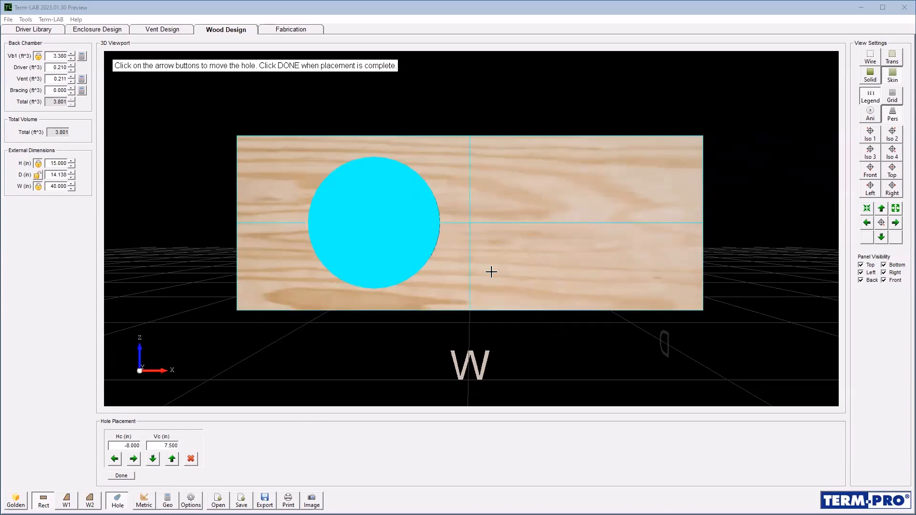
{"action": "left_click", "coordinate": [116, 476]}
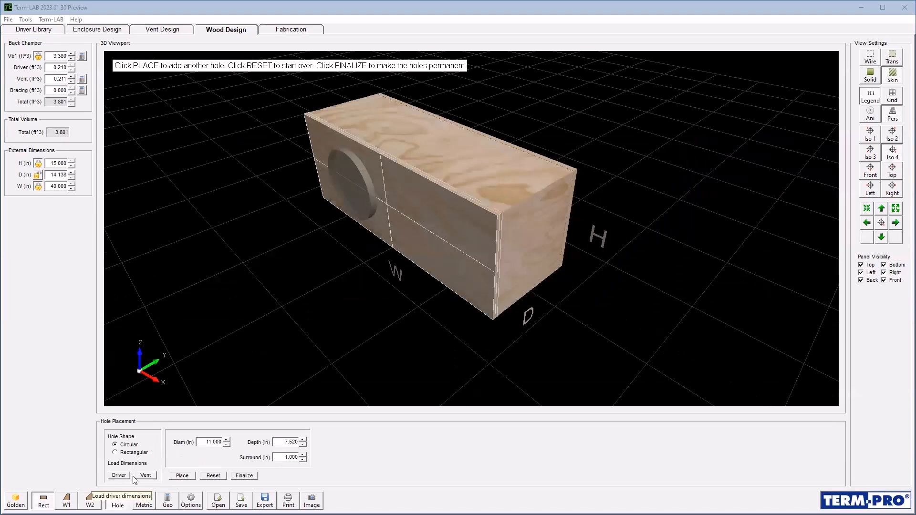
- Place a second 11 in driver hole on the front panel with its horizontal centre at 8 in
{"action": "left_click", "coordinate": [182, 476]}
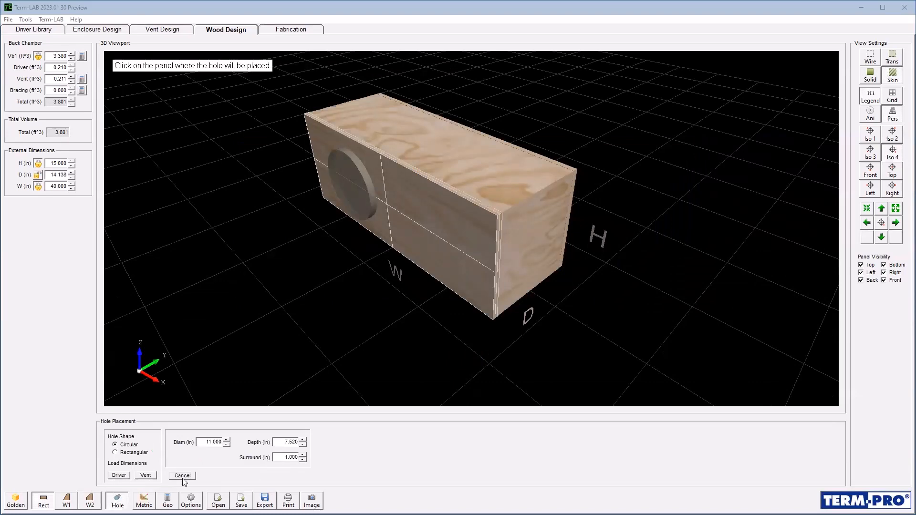
{"action": "left_click", "coordinate": [471, 240]}
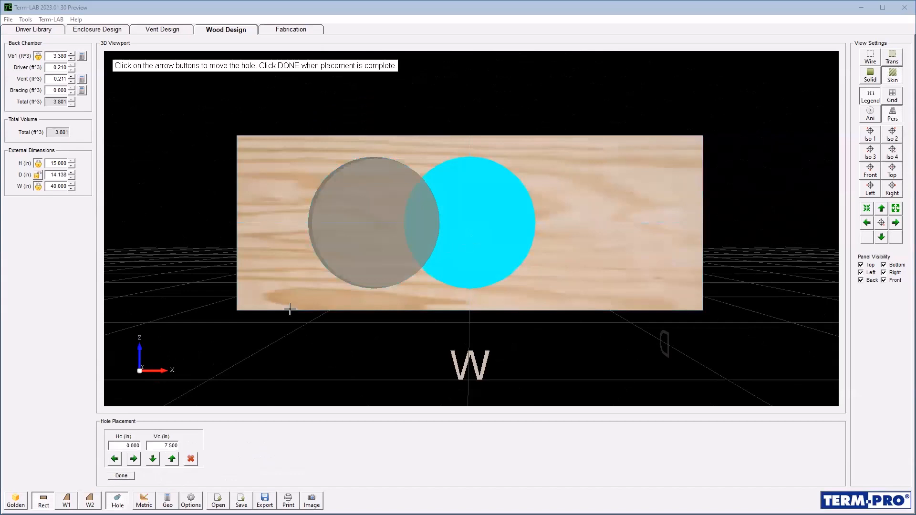
{"action": "left_click", "coordinate": [134, 459]}
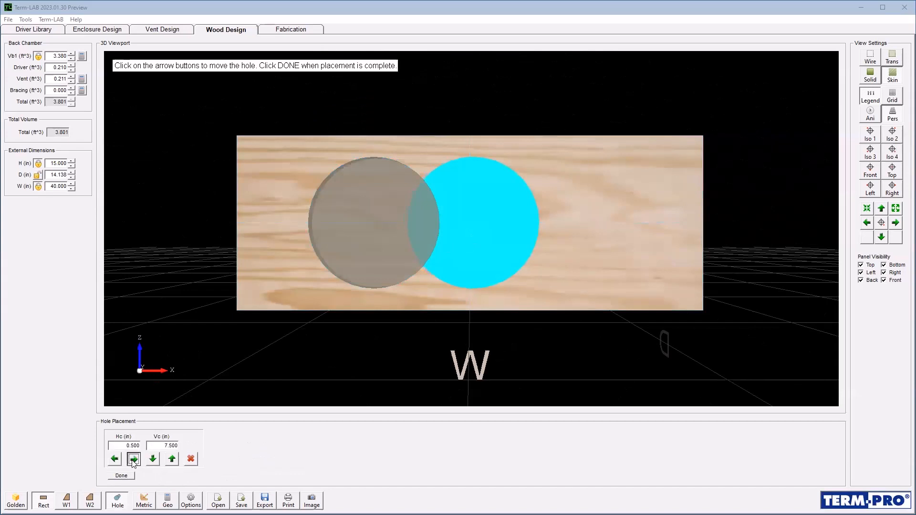
{"action": "left_click", "coordinate": [133, 459]}
{"action": "left_click", "coordinate": [134, 459]}
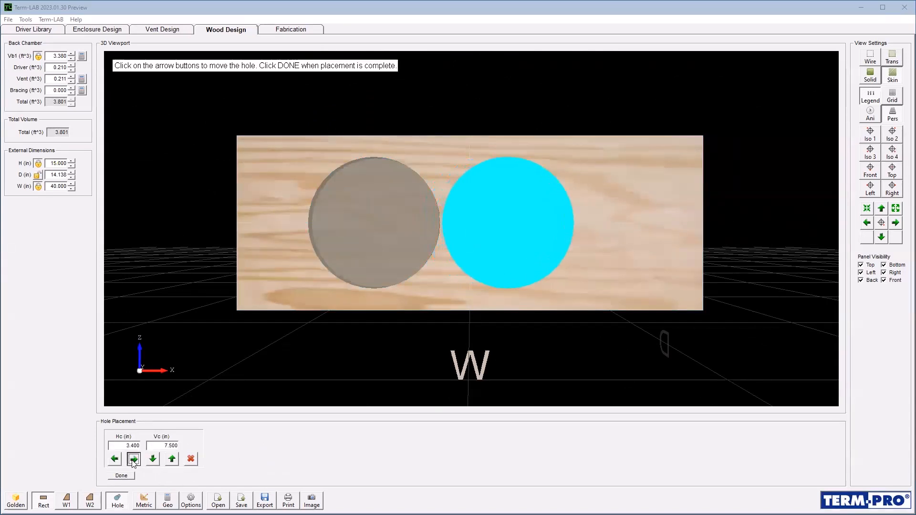
{"action": "left_click", "coordinate": [133, 458]}
{"action": "left_click", "coordinate": [134, 459]}
{"action": "left_click", "coordinate": [134, 459]}
{"action": "left_click", "coordinate": [133, 459]}
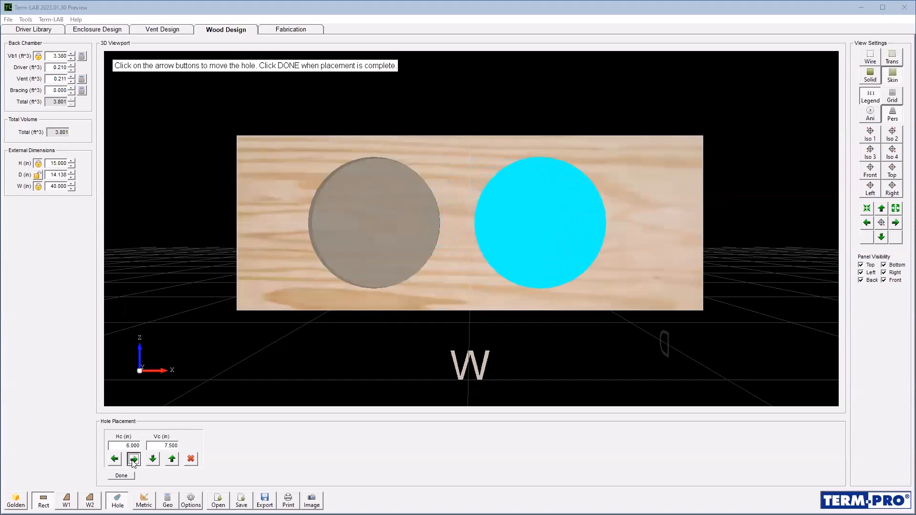
{"action": "left_click", "coordinate": [133, 459]}
{"action": "left_click", "coordinate": [133, 459]}
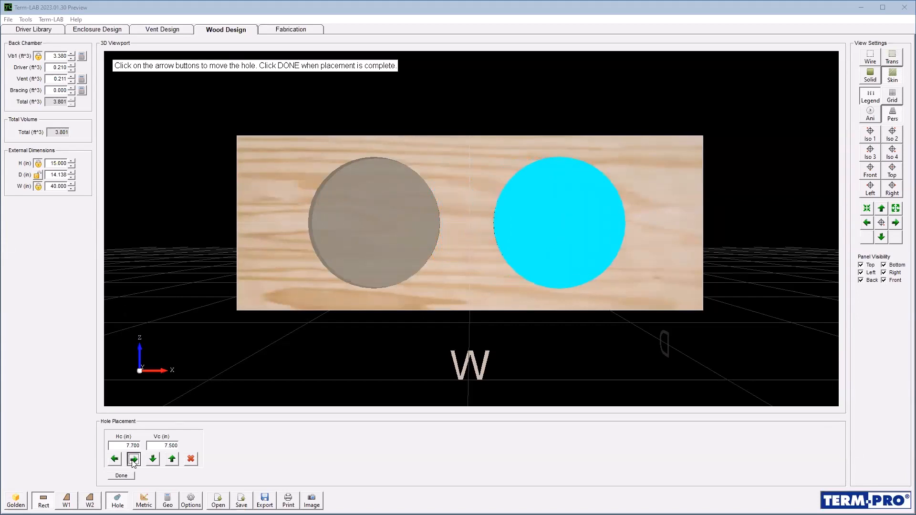
{"action": "left_click", "coordinate": [134, 459]}
{"action": "left_click", "coordinate": [133, 459]}
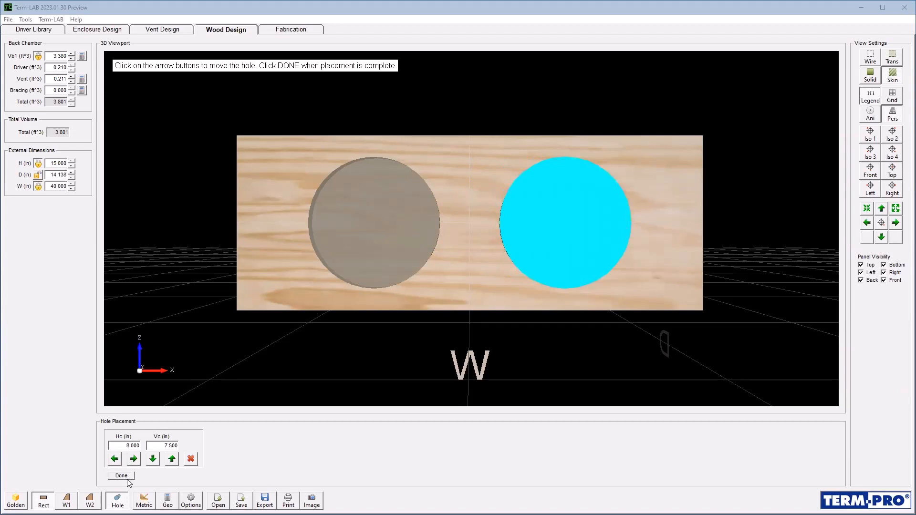
{"action": "left_click", "coordinate": [127, 479]}
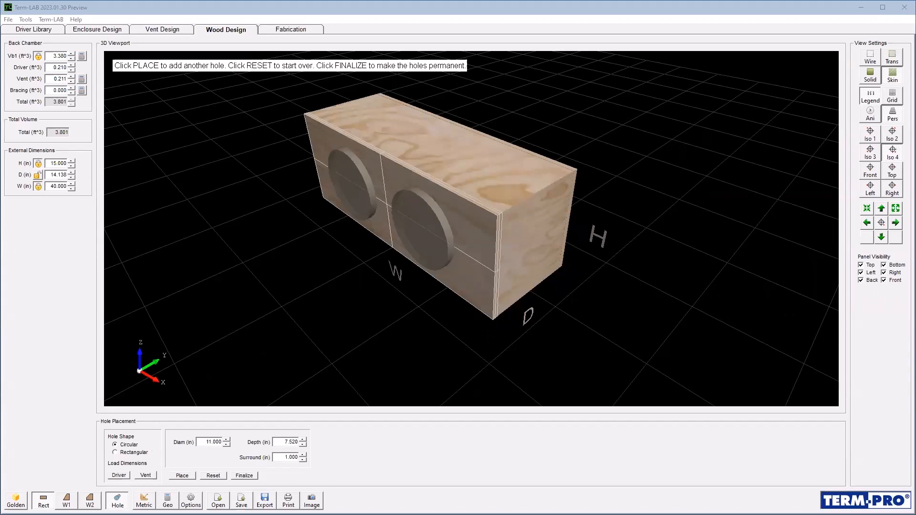
- Check the driver depth inside the box from the right side with the right panel hidden, and restore the full view
{"action": "left_click", "coordinate": [895, 193]}
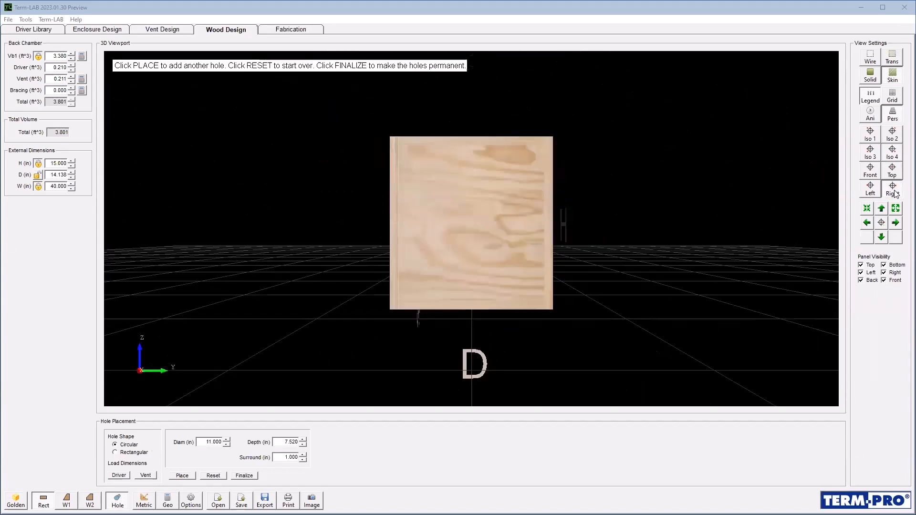
{"action": "left_click", "coordinate": [884, 272]}
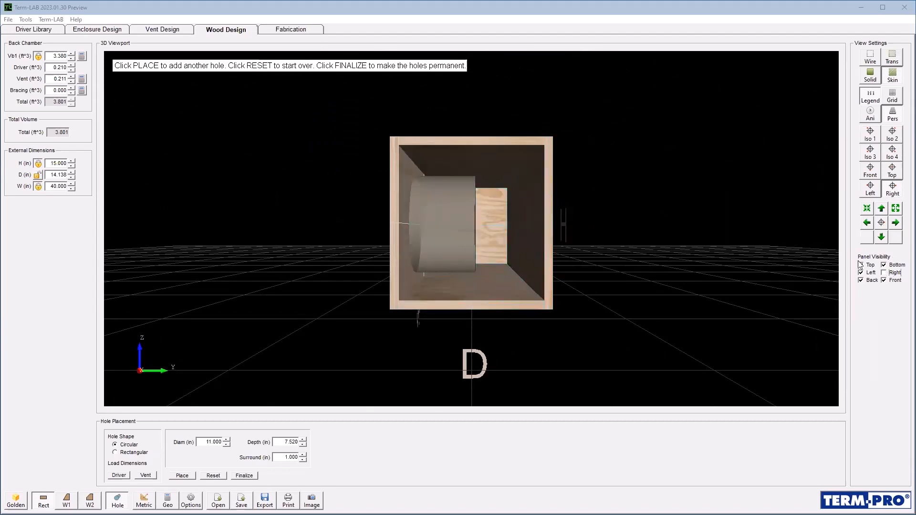
{"action": "left_click", "coordinate": [890, 157]}
{"action": "left_click", "coordinate": [884, 274]}
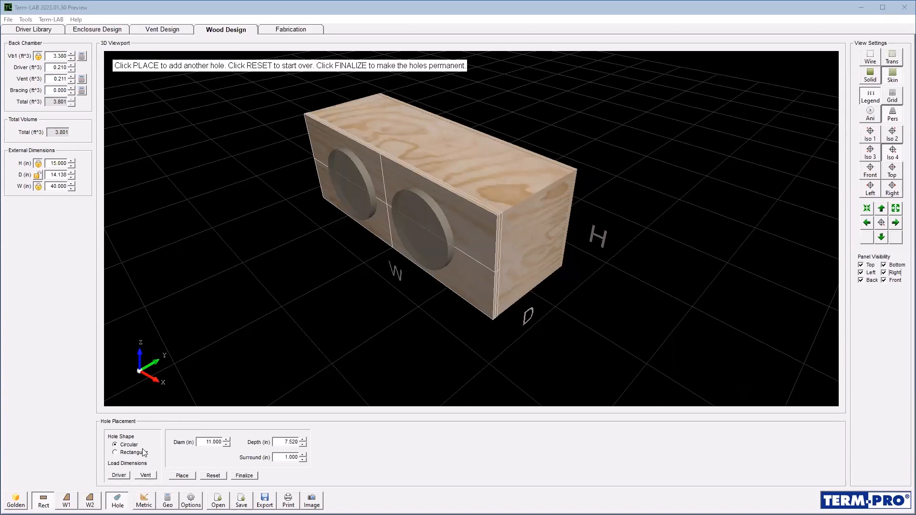
- Place a circular hole with the loaded vent dimensions on the front panel, centred horizontally at a height of 11 in
{"action": "left_click", "coordinate": [143, 476]}
{"action": "left_click", "coordinate": [182, 476]}
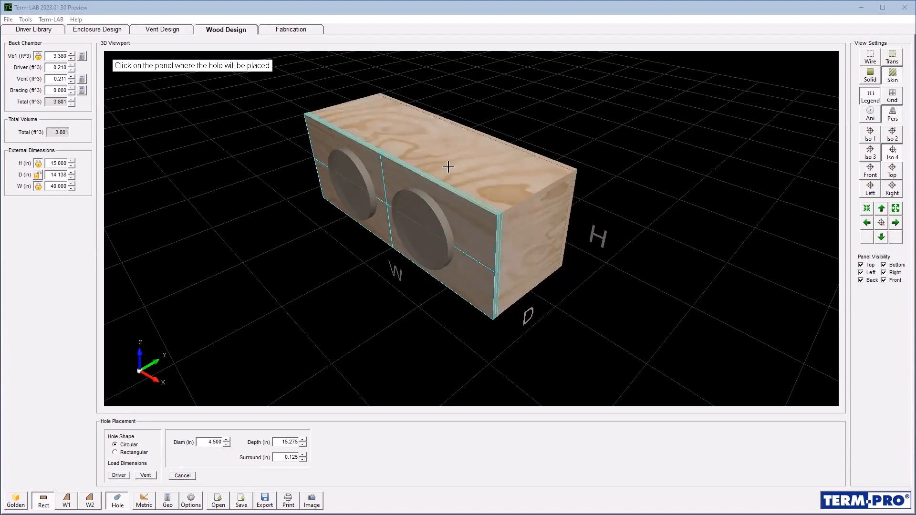
{"action": "left_click", "coordinate": [387, 181]}
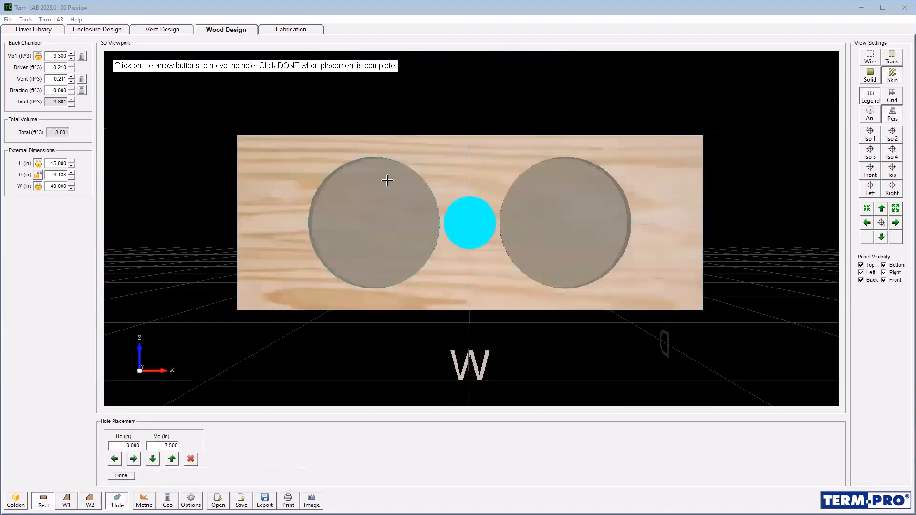
{"action": "left_click", "coordinate": [171, 459]}
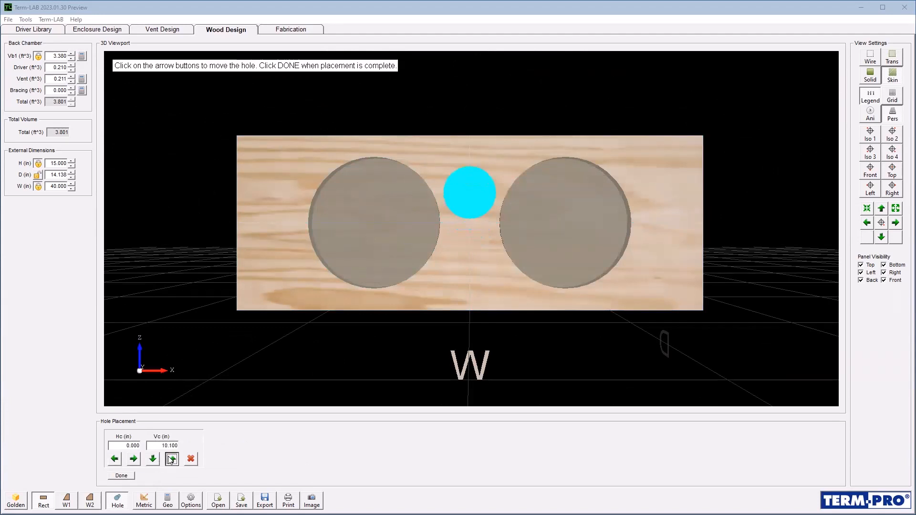
{"action": "left_click", "coordinate": [171, 459]}
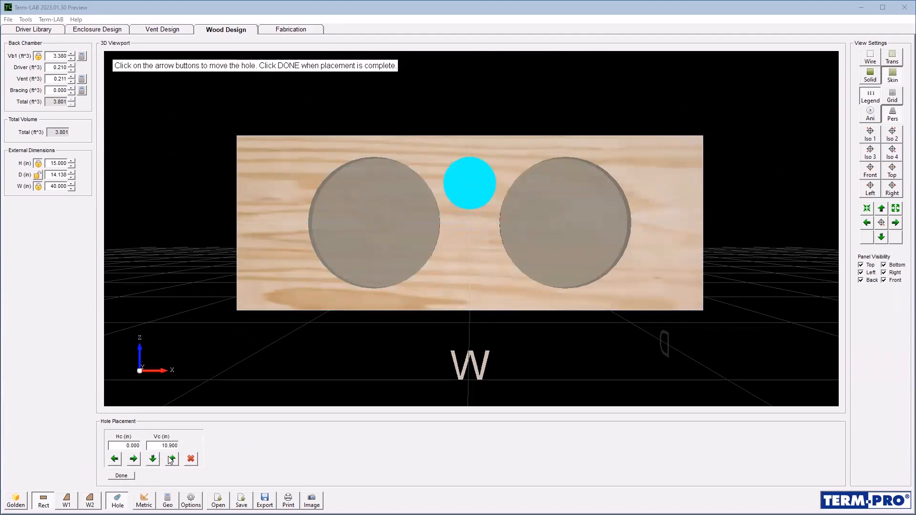
{"action": "left_click", "coordinate": [172, 459]}
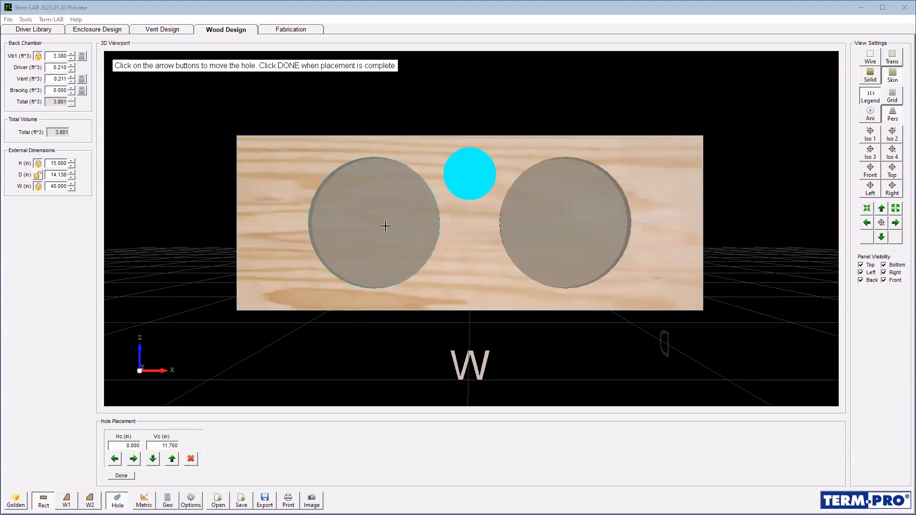
{"action": "left_click", "coordinate": [153, 459]}
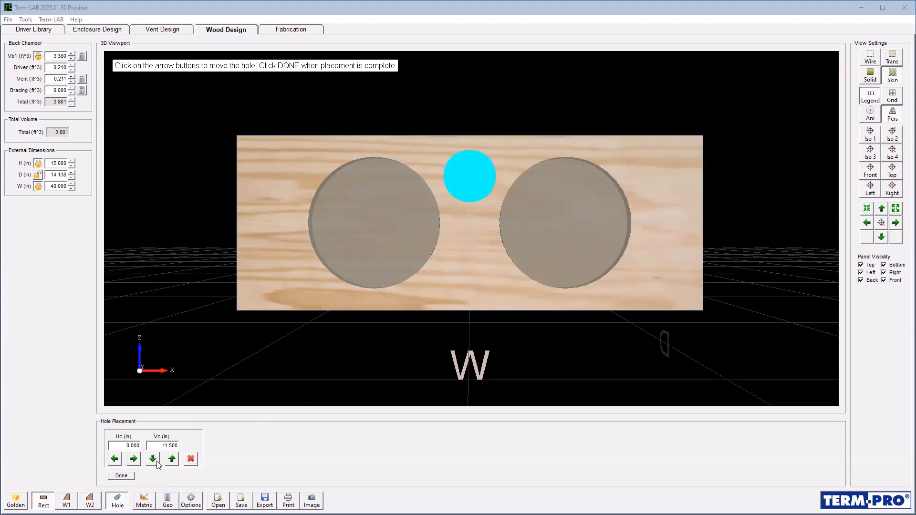
{"action": "left_click", "coordinate": [152, 459]}
{"action": "left_click", "coordinate": [152, 459]}
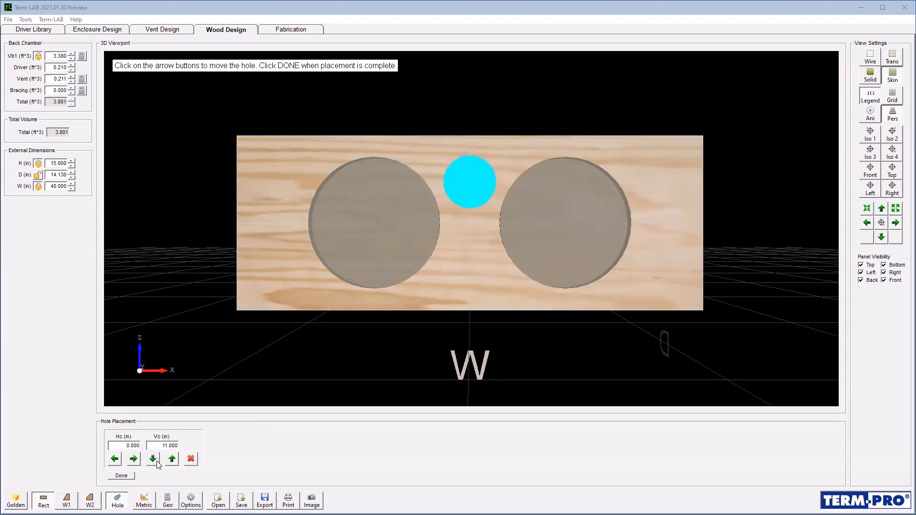
{"action": "left_click", "coordinate": [122, 475]}
- Shift the left driver hole outward to a horizontal centre of -9 in
{"action": "left_click", "coordinate": [361, 193]}
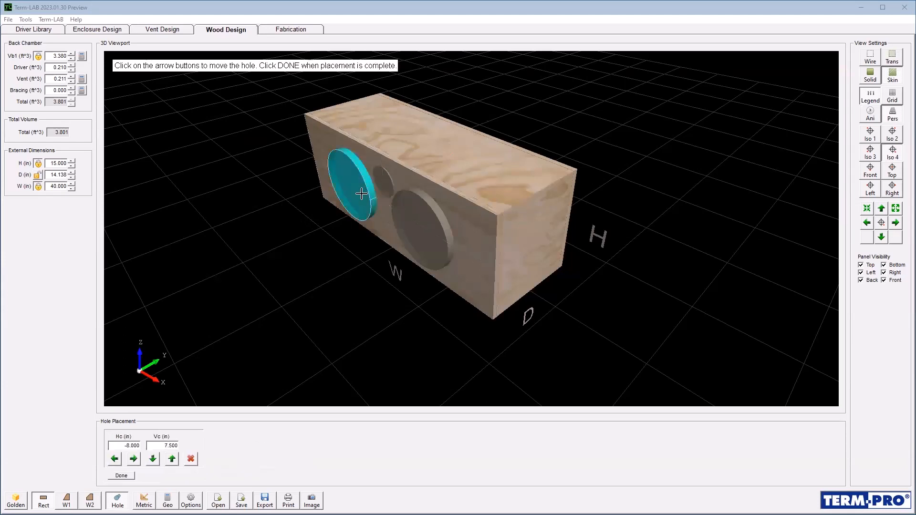
{"action": "left_click", "coordinate": [115, 459]}
{"action": "left_click", "coordinate": [115, 459]}
{"action": "left_click", "coordinate": [115, 459]}
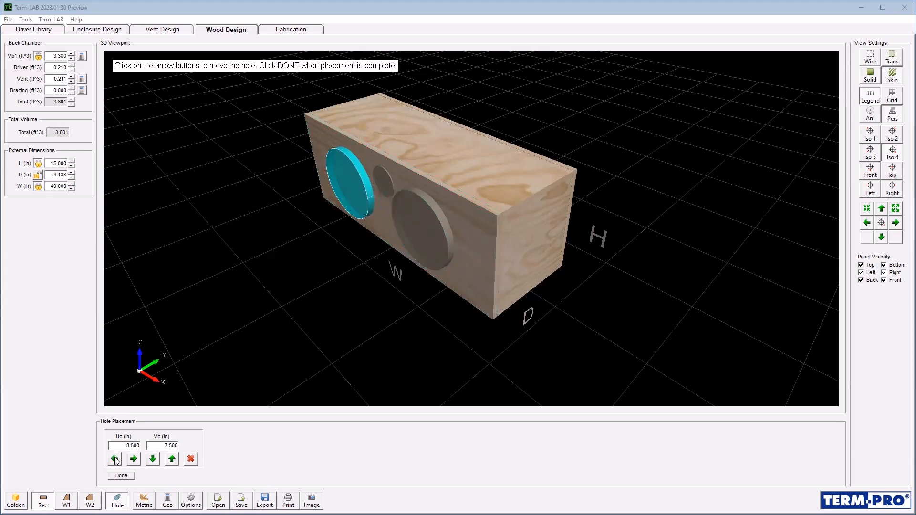
{"action": "left_click", "coordinate": [115, 459]}
{"action": "left_click", "coordinate": [115, 459]}
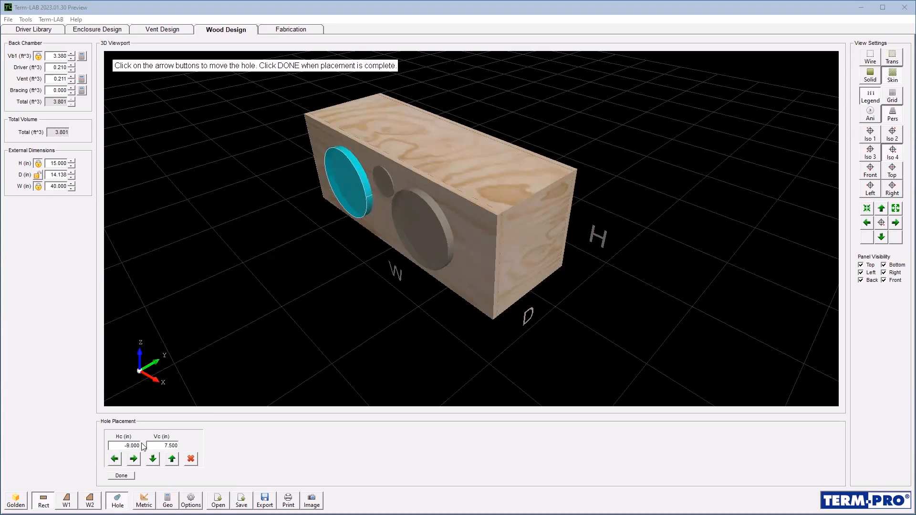
{"action": "left_click", "coordinate": [123, 476]}
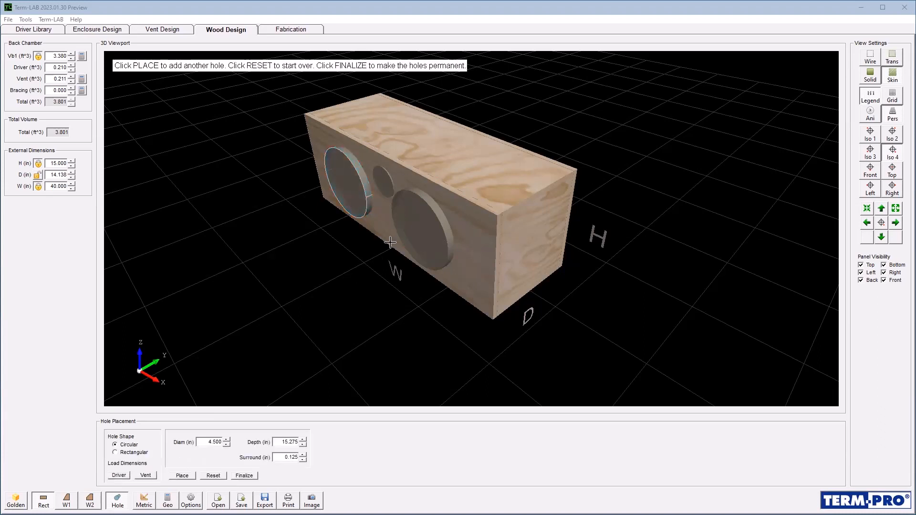
- Shift the right driver hole outward to mirror the left driver hole's 9 in offset from the panel centre
{"action": "left_click", "coordinate": [409, 236]}
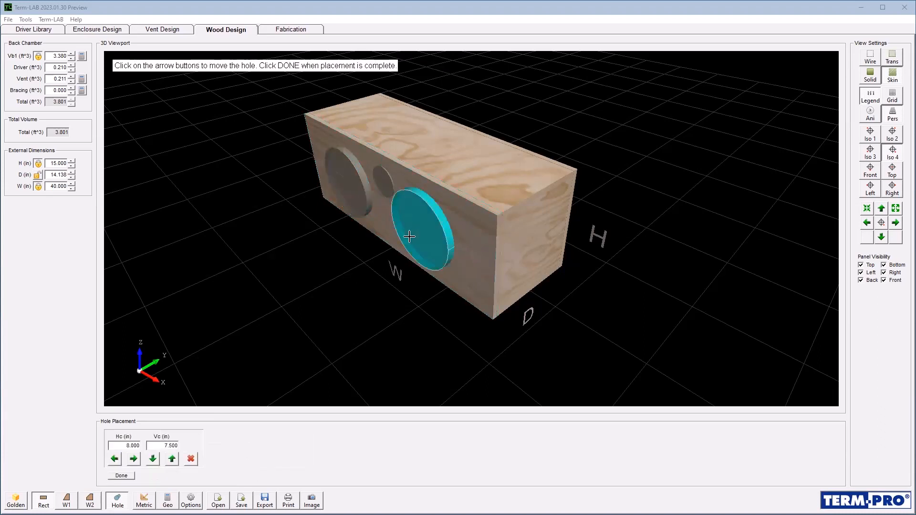
{"action": "left_click", "coordinate": [134, 459]}
{"action": "left_click", "coordinate": [134, 459]}
{"action": "left_click", "coordinate": [134, 459]}
{"action": "left_click", "coordinate": [134, 459]}
{"action": "left_click", "coordinate": [134, 459]}
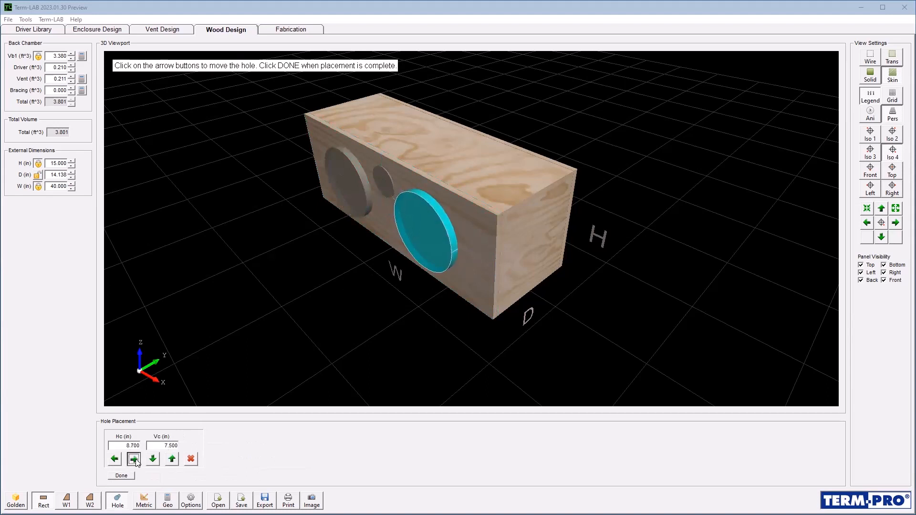
{"action": "left_click", "coordinate": [134, 459]}
{"action": "left_click", "coordinate": [134, 459]}
{"action": "left_click", "coordinate": [134, 459]}
{"action": "left_click", "coordinate": [119, 476]}
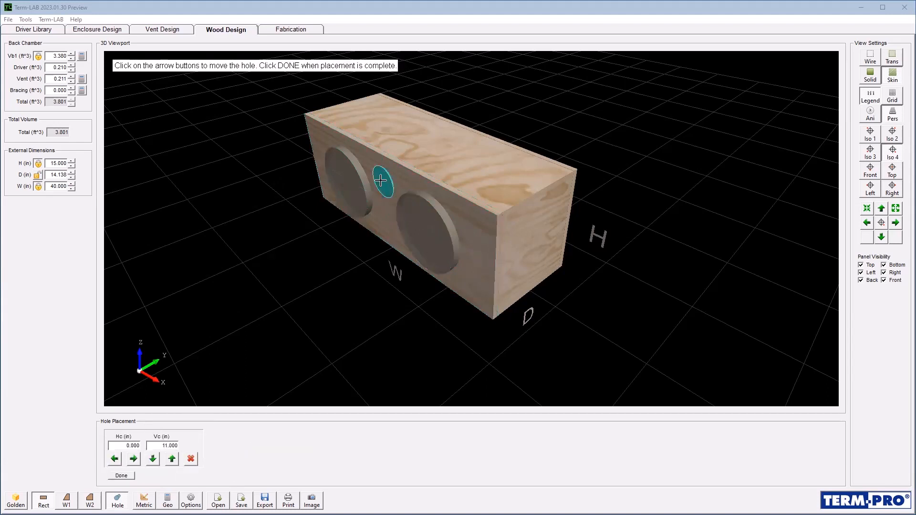
- Confirm the upper vent hole's placement and add another circular 4.5 in vent hole to the front panel
{"action": "left_click", "coordinate": [121, 476]}
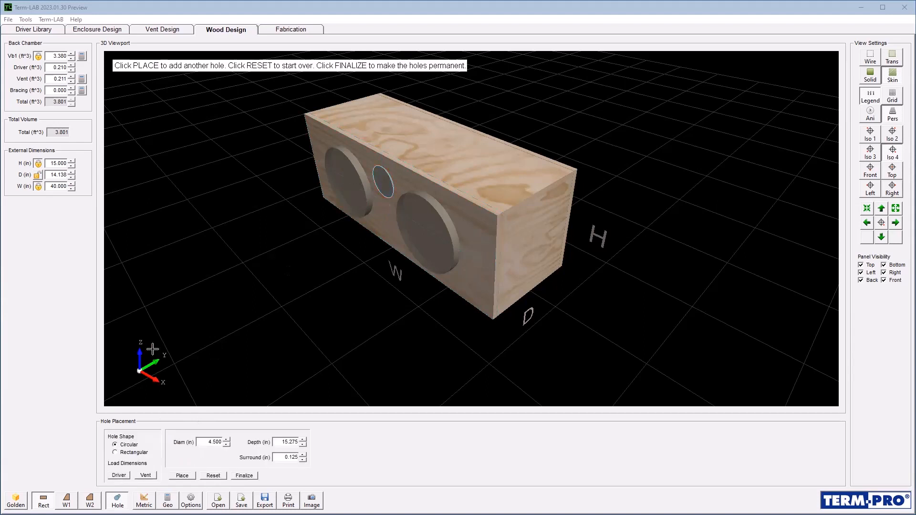
{"action": "left_click", "coordinate": [183, 476]}
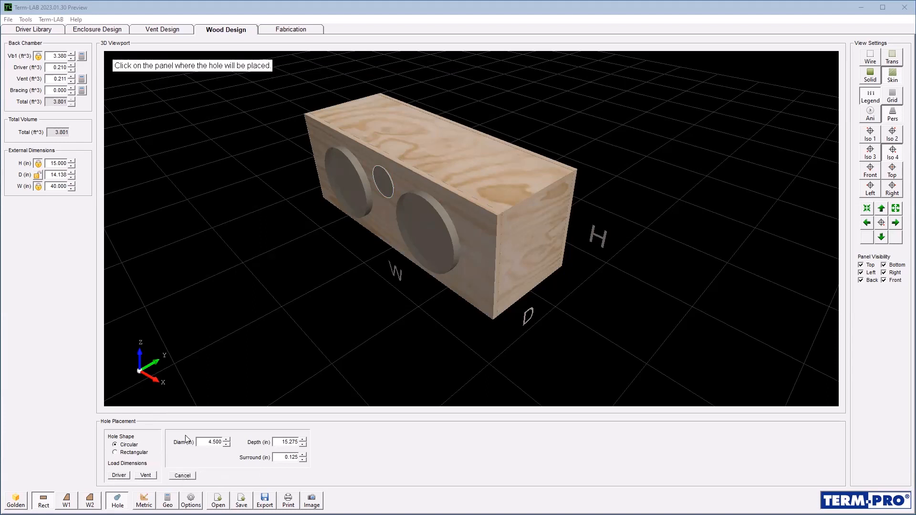
{"action": "left_click", "coordinate": [380, 227]}
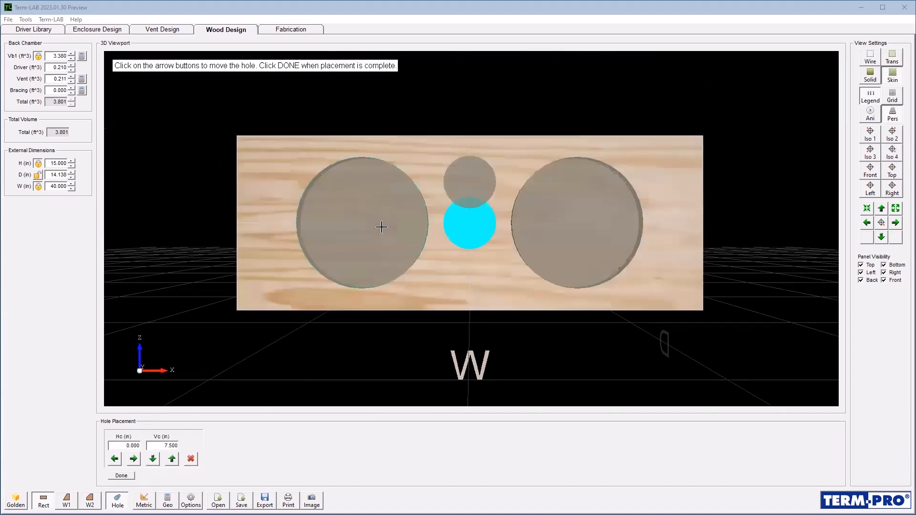
- Lower the second vent hole to a vertical centre of 3.5 in below the upper vent hole and accept its placement
{"action": "left_click", "coordinate": [152, 459]}
{"action": "left_click", "coordinate": [153, 459]}
{"action": "left_click", "coordinate": [154, 459]}
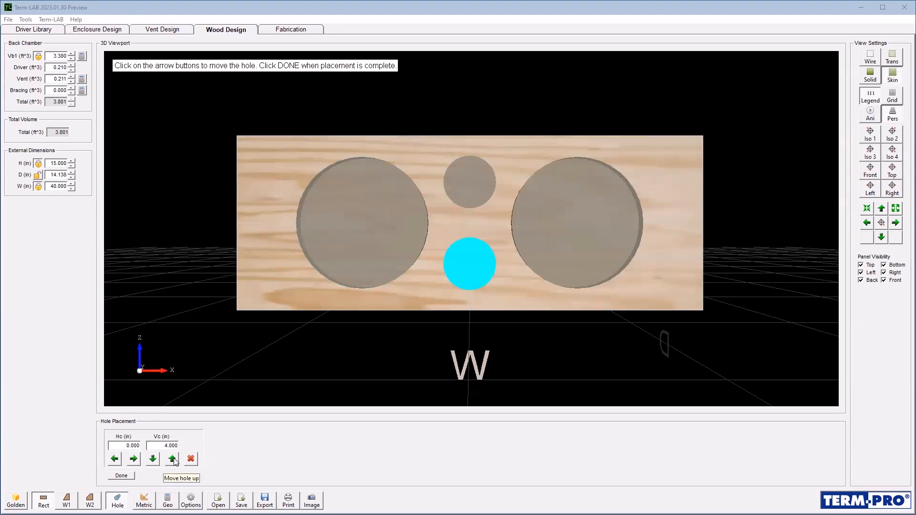
{"action": "left_click", "coordinate": [172, 460]}
{"action": "left_click", "coordinate": [172, 459]}
{"action": "left_click", "coordinate": [173, 460]}
{"action": "left_click", "coordinate": [172, 460]}
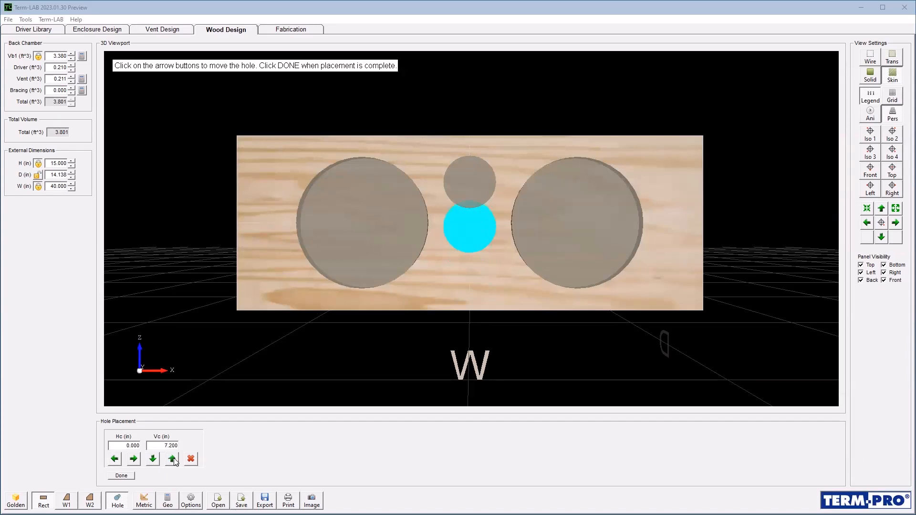
{"action": "left_click", "coordinate": [172, 459]}
{"action": "left_click", "coordinate": [152, 459]}
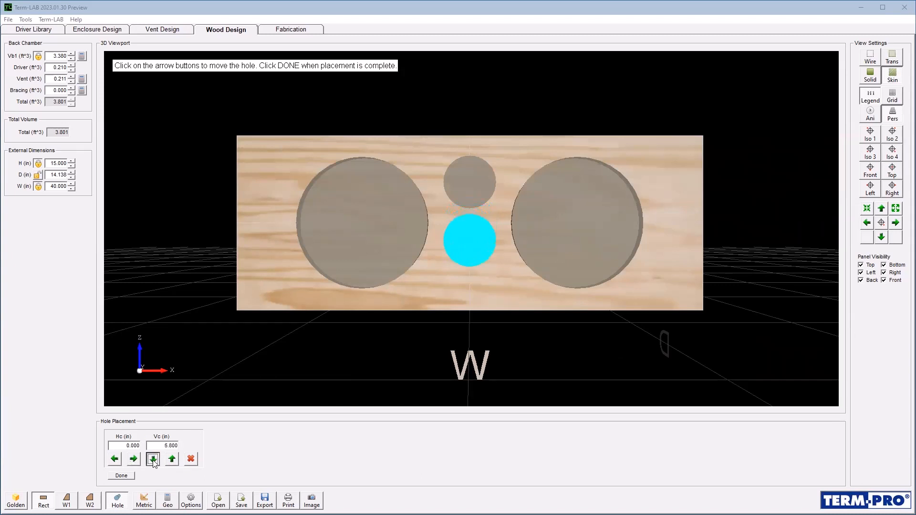
{"action": "left_click", "coordinate": [152, 459]}
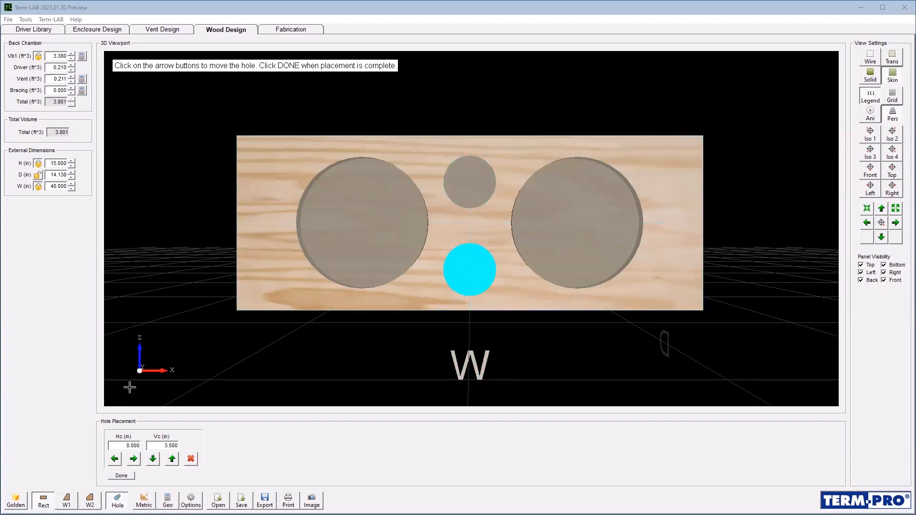
{"action": "left_click", "coordinate": [122, 475]}
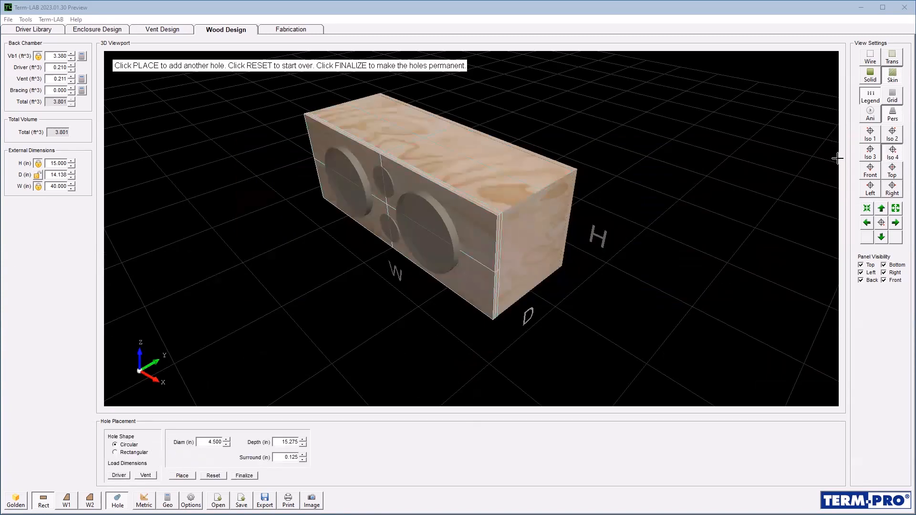
- Check the vent and driver depths from above with the top panel hidden, and make the front panel's holes permanent
{"action": "left_click", "coordinate": [892, 172]}
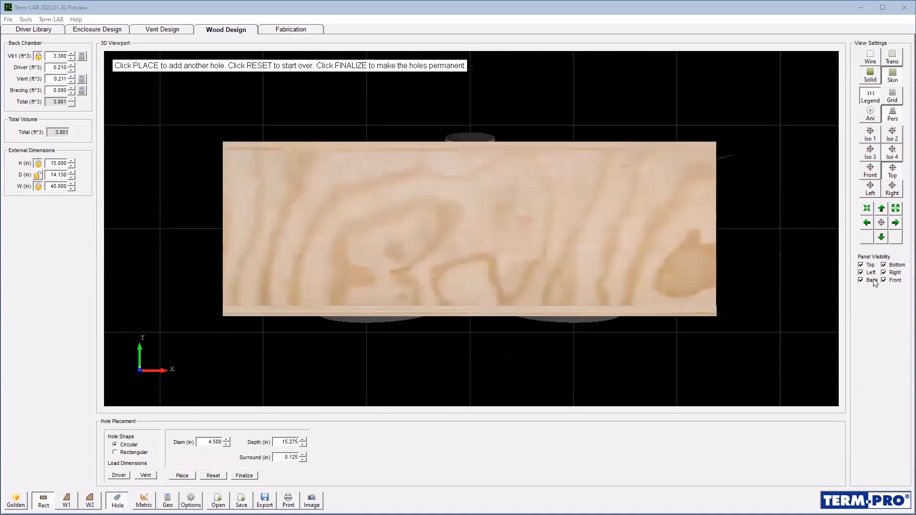
{"action": "left_click", "coordinate": [860, 266]}
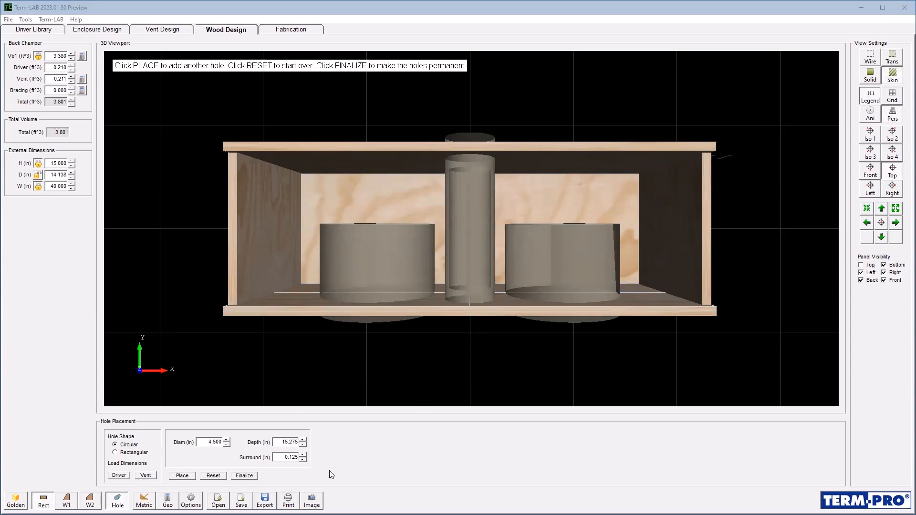
{"action": "left_click", "coordinate": [245, 476]}
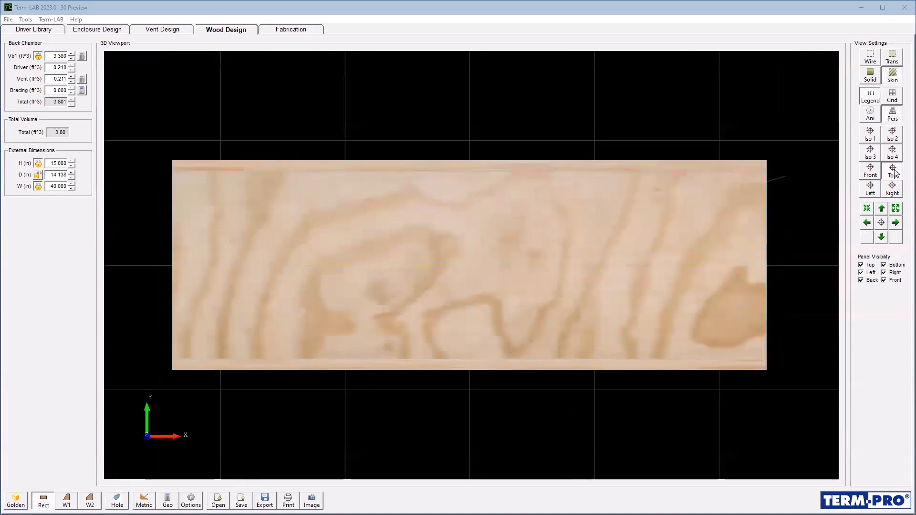
{"action": "left_click", "coordinate": [896, 154]}
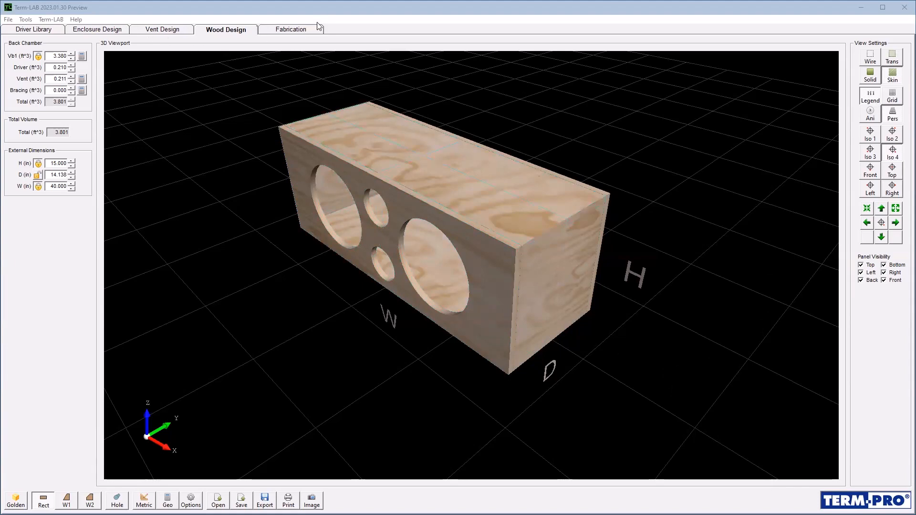
- Display the front panel's fabrication blueprint and save the enclosure design as Vancouver Vented Dual JL.tpdes
{"action": "left_click", "coordinate": [308, 33]}
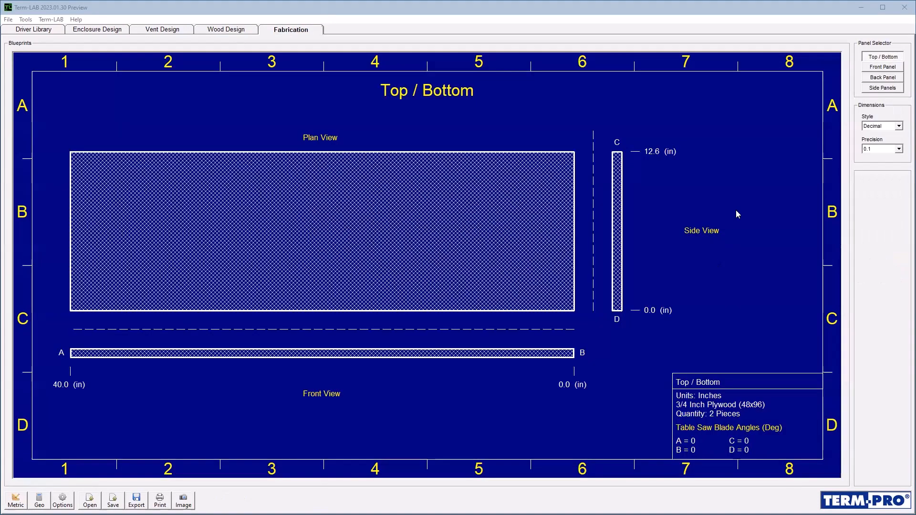
{"action": "left_click", "coordinate": [894, 70]}
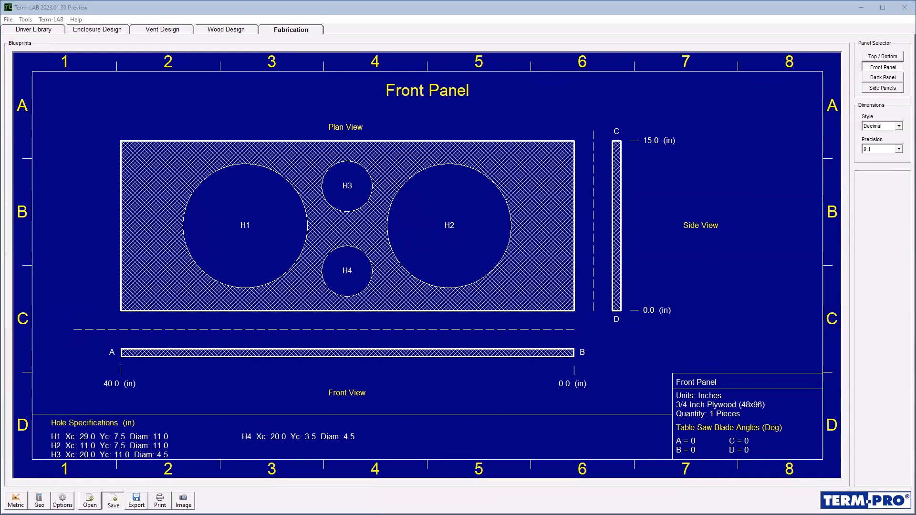
{"action": "left_click", "coordinate": [113, 500]}
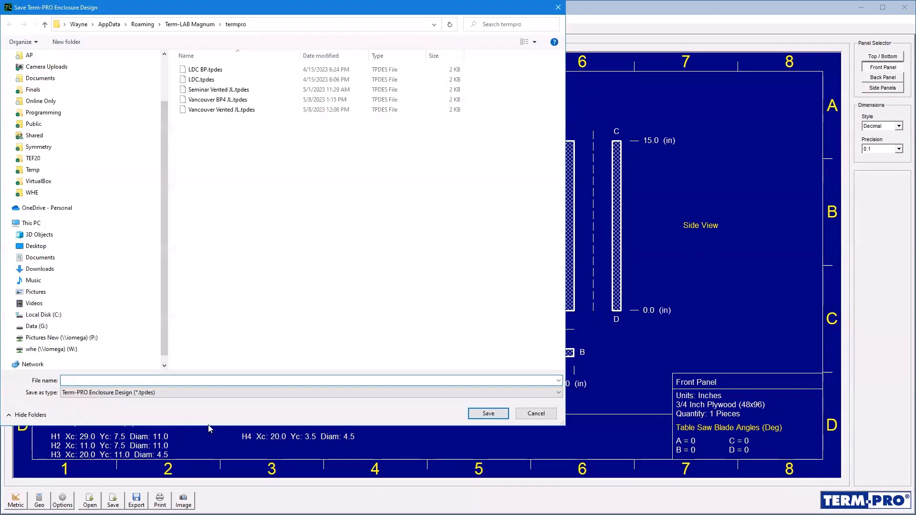
{"action": "left_click", "coordinate": [221, 109]}
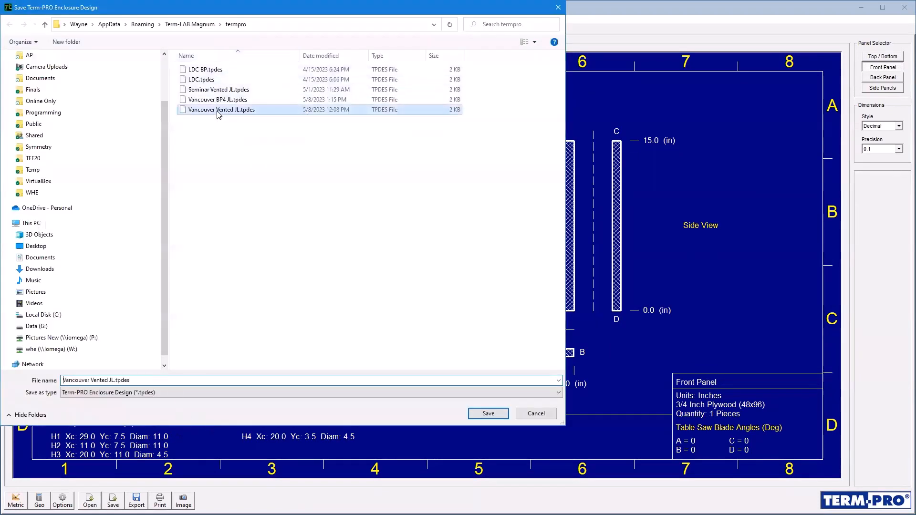
{"action": "left_click", "coordinate": [122, 381]}
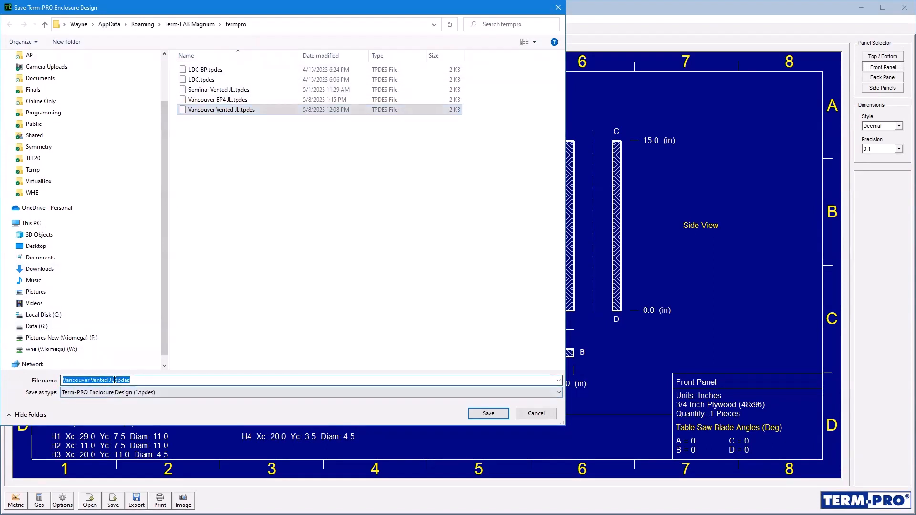
{"action": "left_click", "coordinate": [110, 379]}
{"action": "type", "text": "Dual"}
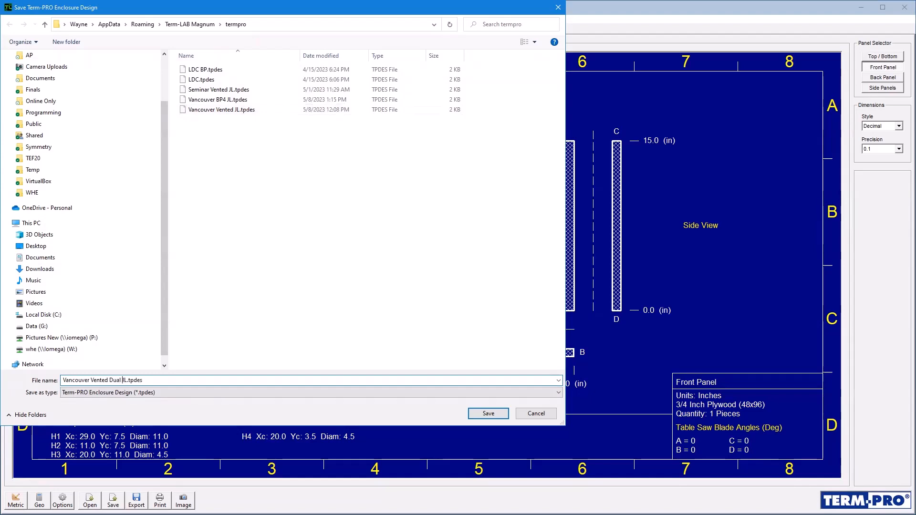
{"action": "left_click", "coordinate": [491, 417]}
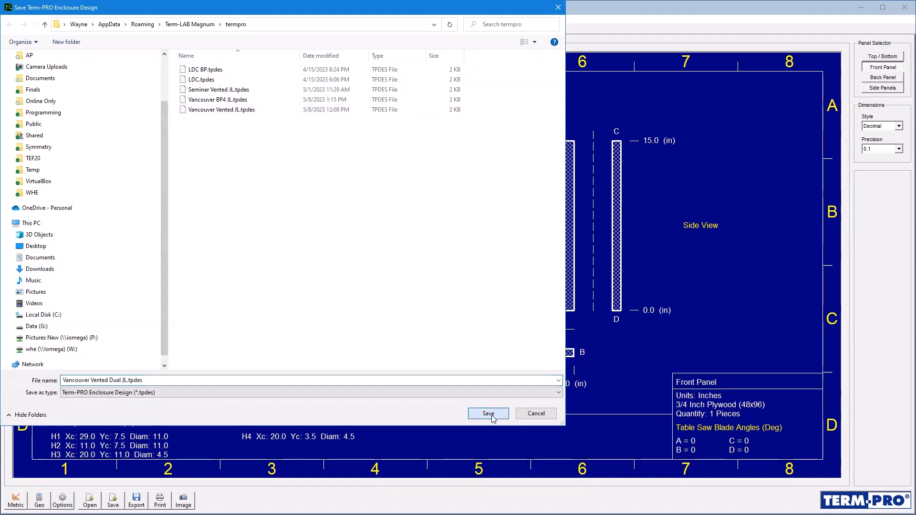
{"action": "key", "text": "Return"}
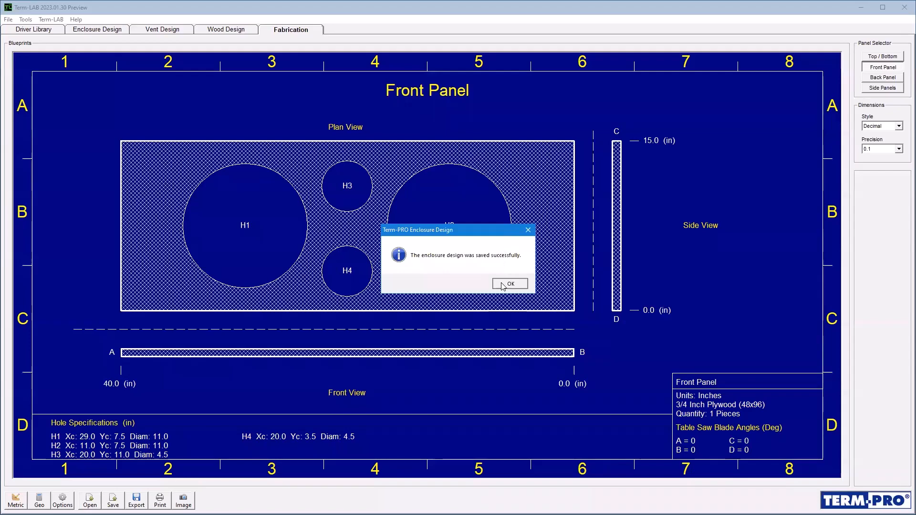
{"action": "key", "text": "Return"}
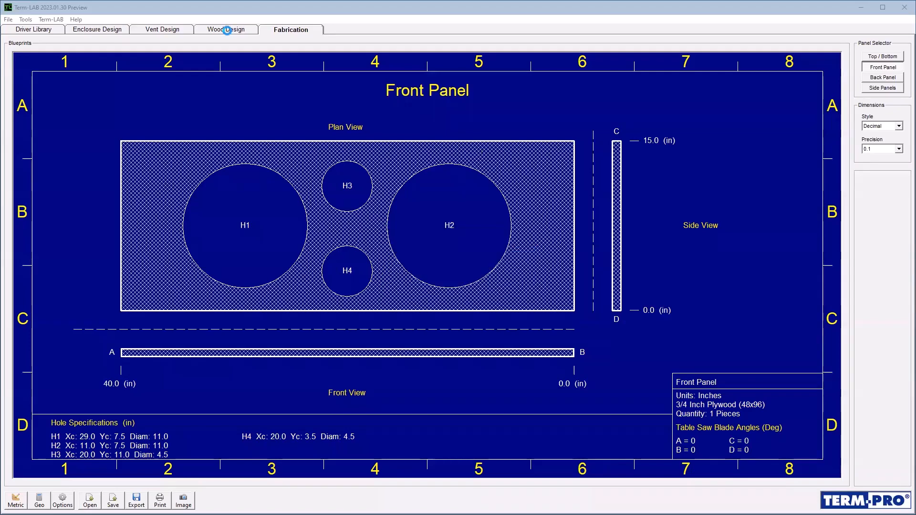
- Review the finished enclosure in the wood design and return to the driver library
{"action": "left_click", "coordinate": [227, 30]}
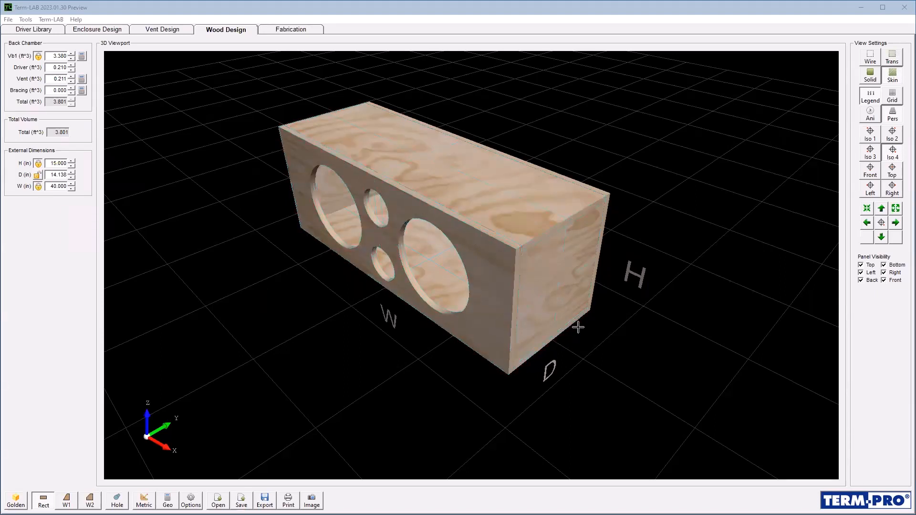
{"action": "left_click", "coordinate": [33, 30]}
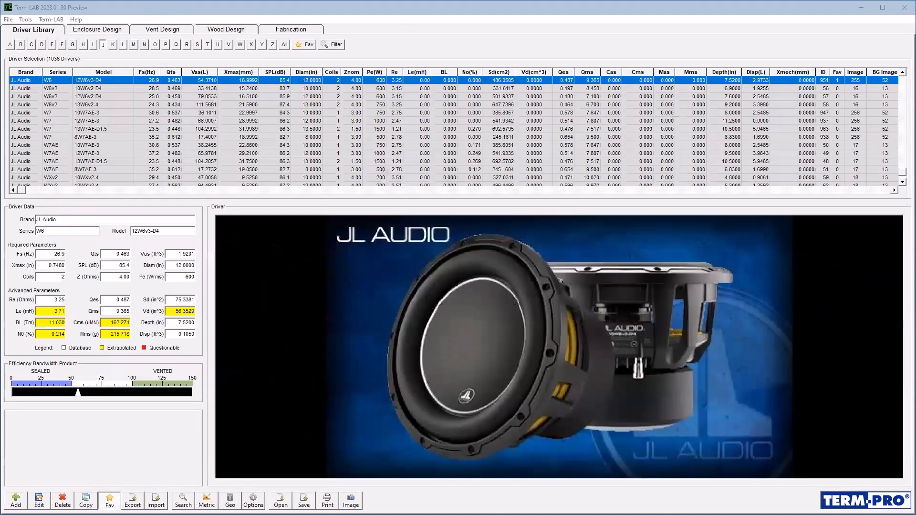